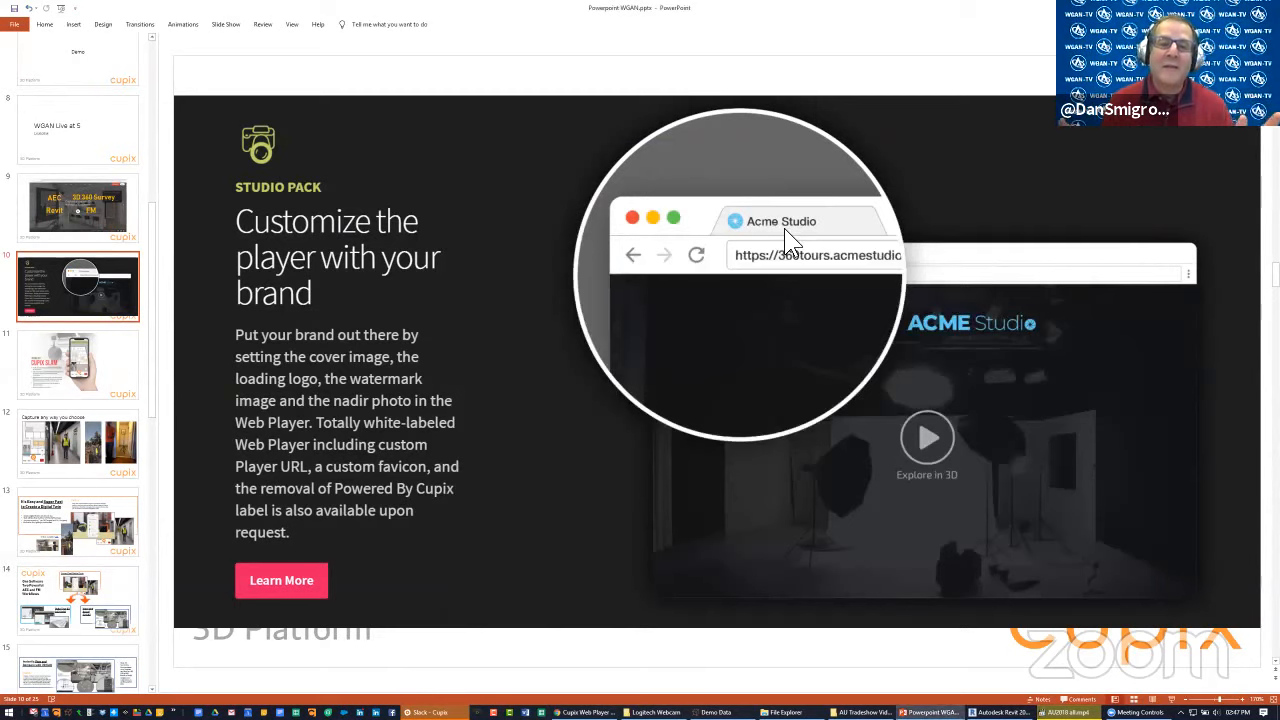
{"action": "key", "text": "alt+Tab"}
{"action": "key", "text": "alt+Tab"}
{"action": "key", "text": "alt+Tab"}
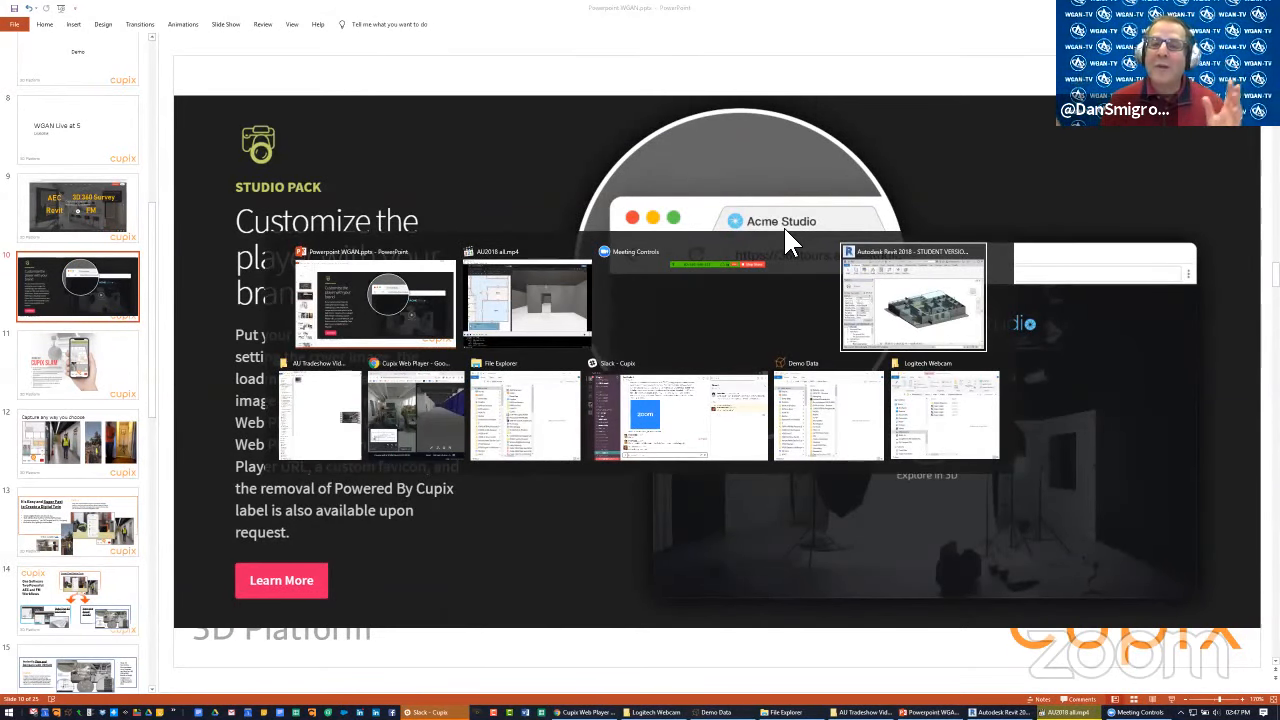
{"action": "left_click", "coordinate": [731, 82]}
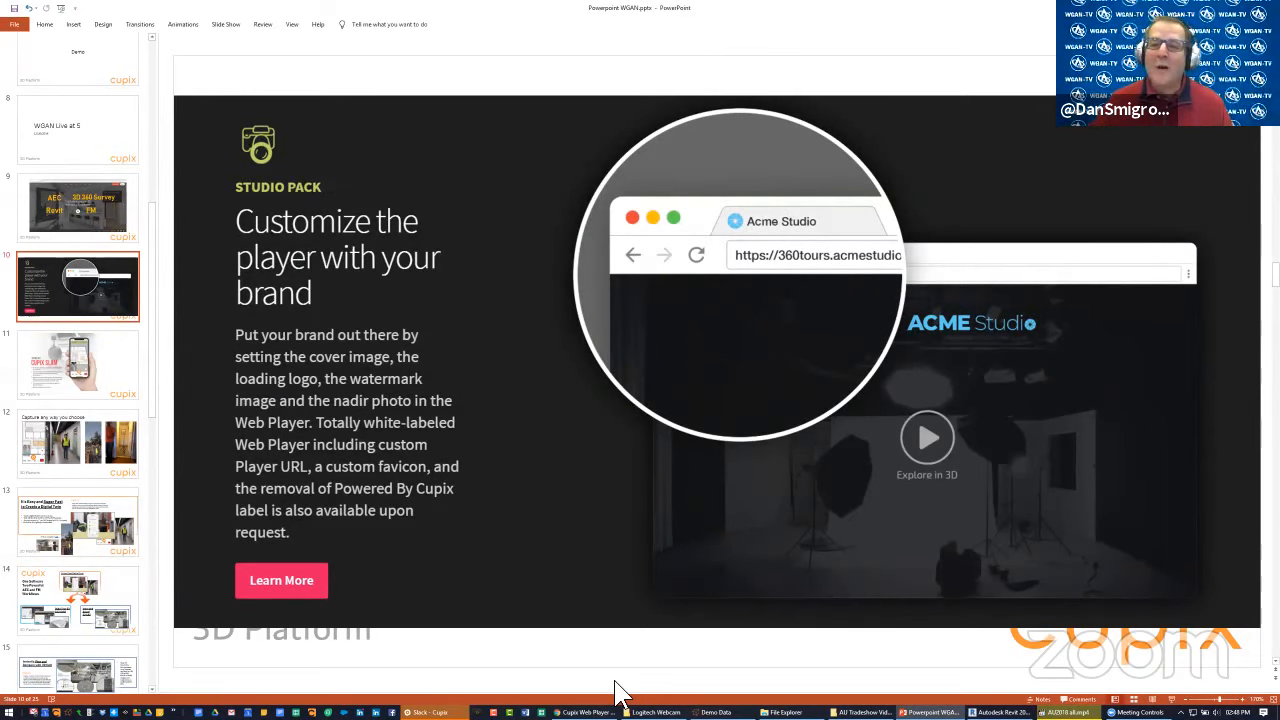
Switch to the Cupix Web Player browser window, close the Construction Project Progress Monitoring tour and widen the window
{"action": "left_click", "coordinate": [590, 712]}
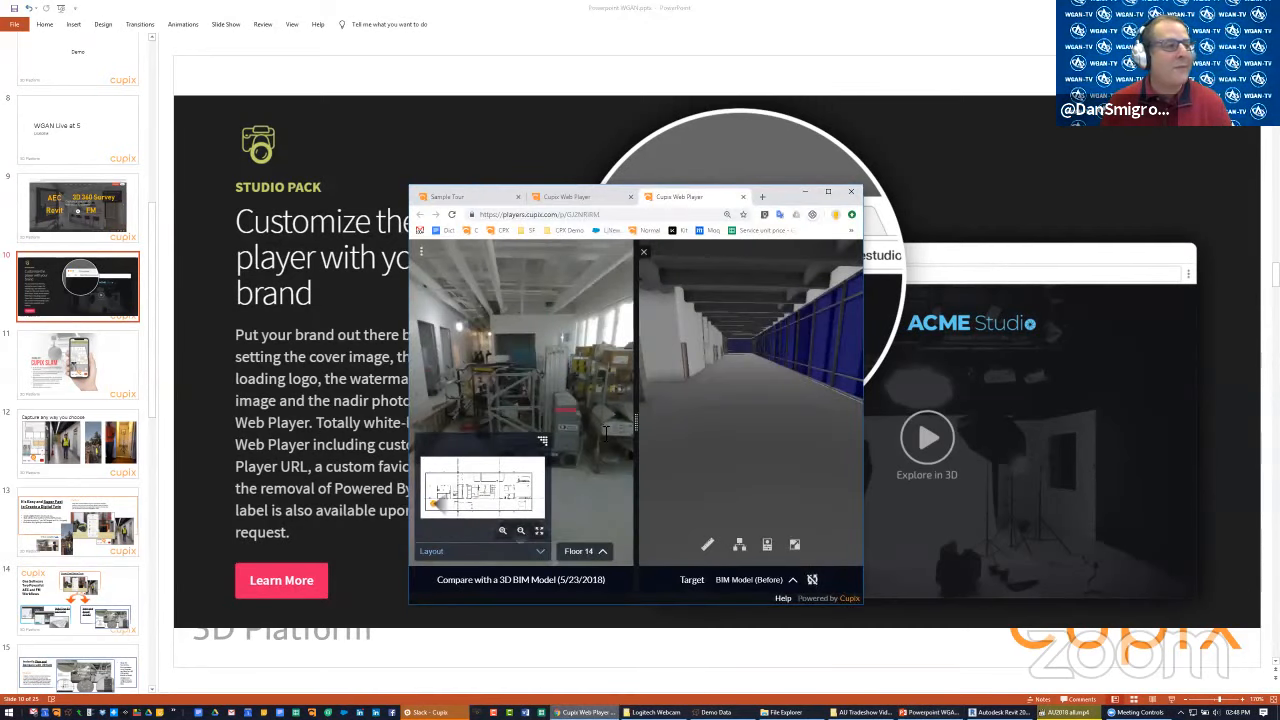
{"action": "left_click", "coordinate": [612, 198]}
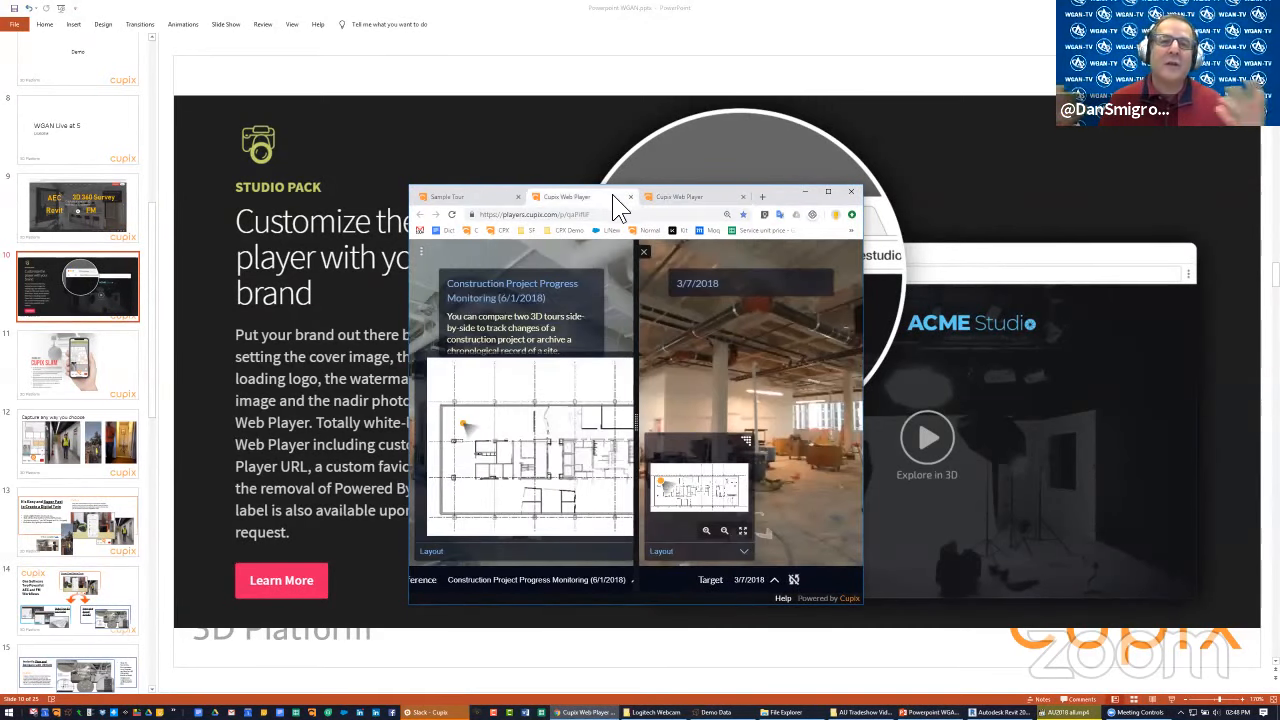
{"action": "left_click", "coordinate": [630, 197]}
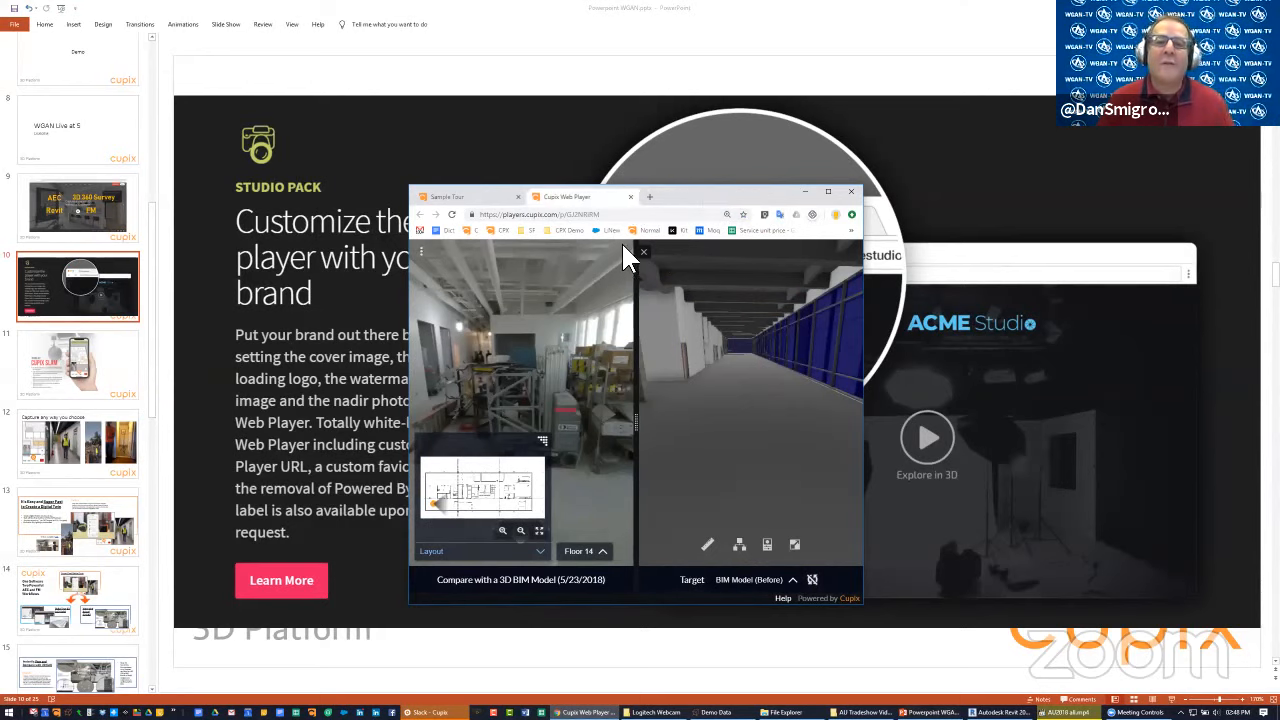
{"action": "left_click_drag", "start_coordinate": [708, 192], "coordinate": [603, 102]}
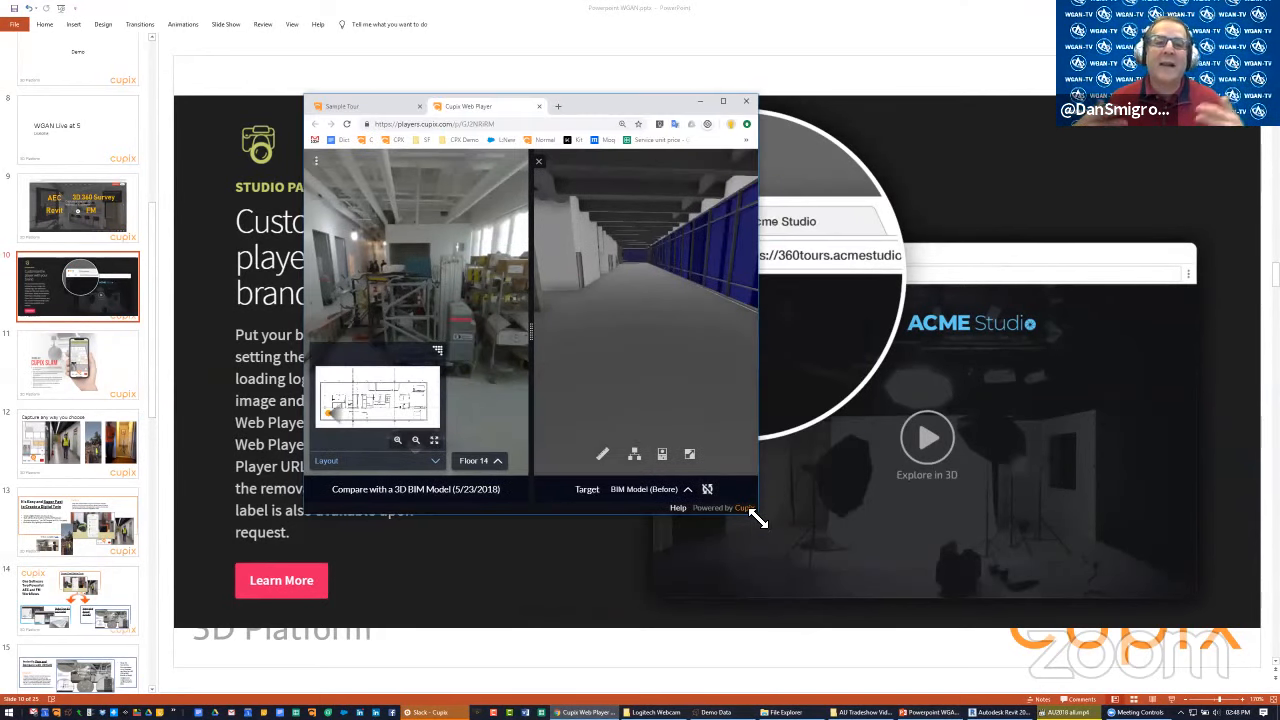
{"action": "left_click_drag", "start_coordinate": [757, 518], "coordinate": [1086, 516]}
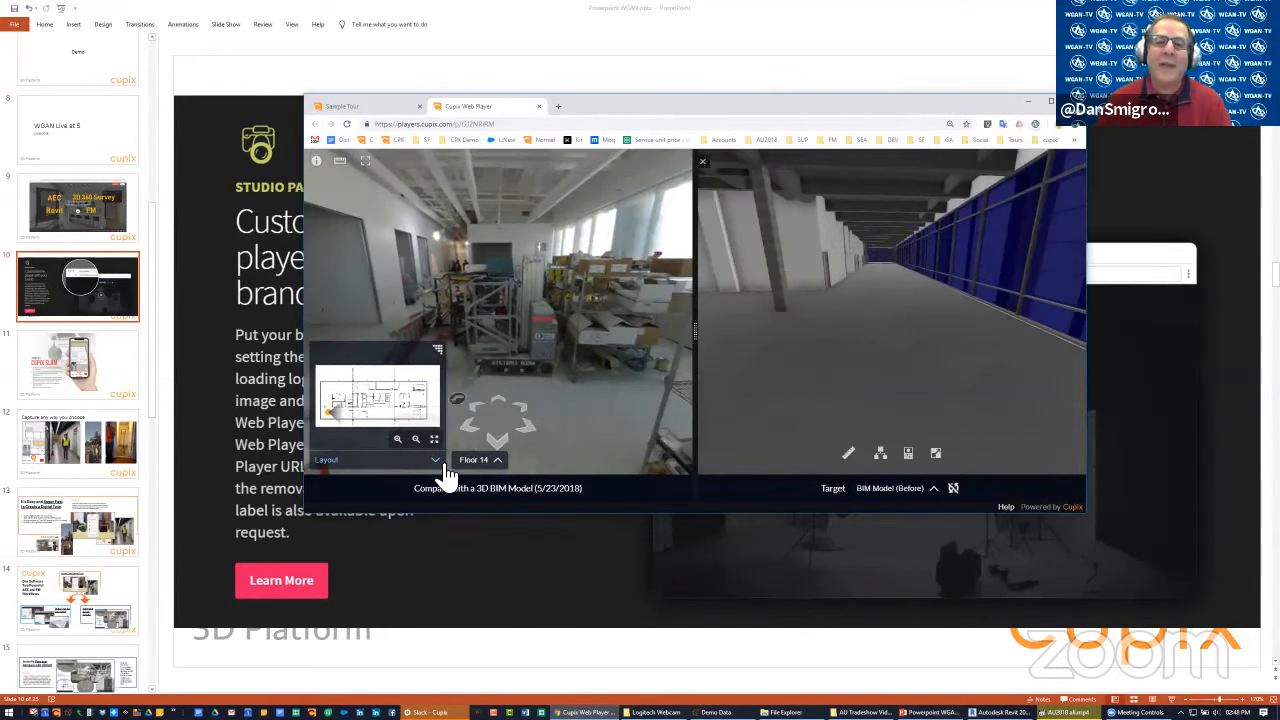
Collapse the floor plan layout and expand the 360° photo view across the full width of the player
{"action": "left_click", "coordinate": [436, 461]}
{"action": "left_click", "coordinate": [611, 354]}
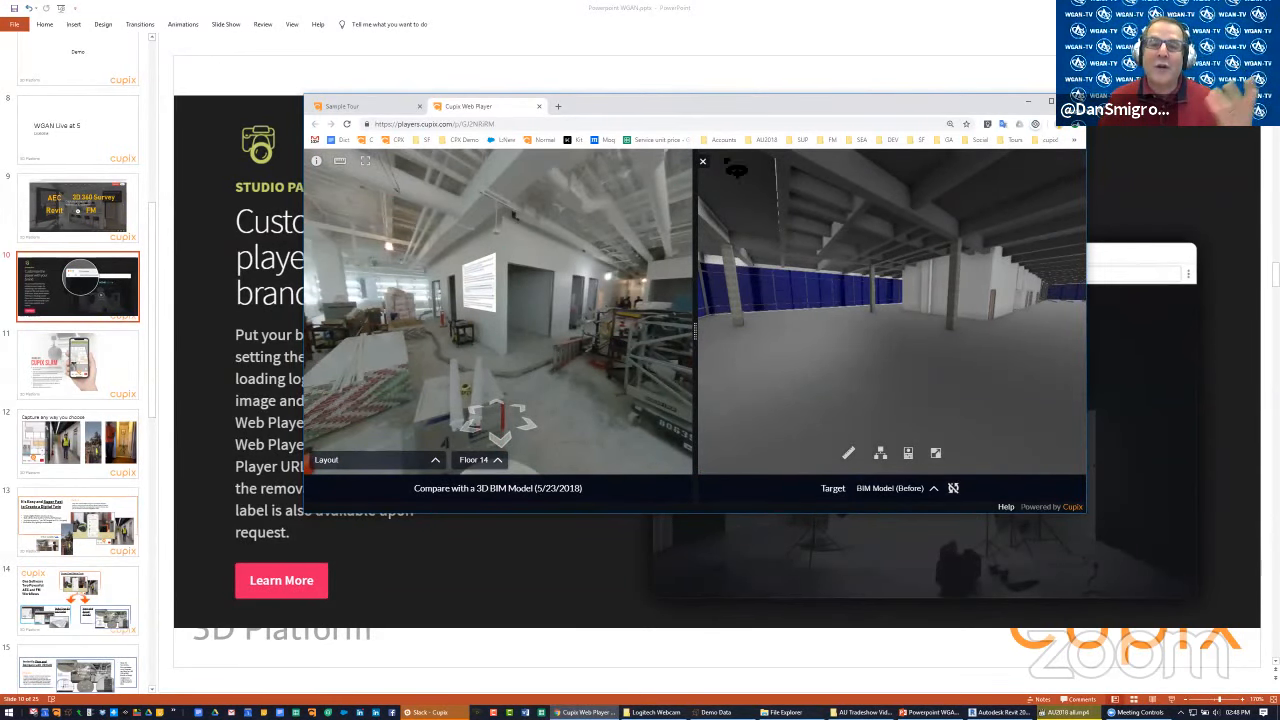
{"action": "left_click_drag", "start_coordinate": [695, 345], "coordinate": [1080, 330]}
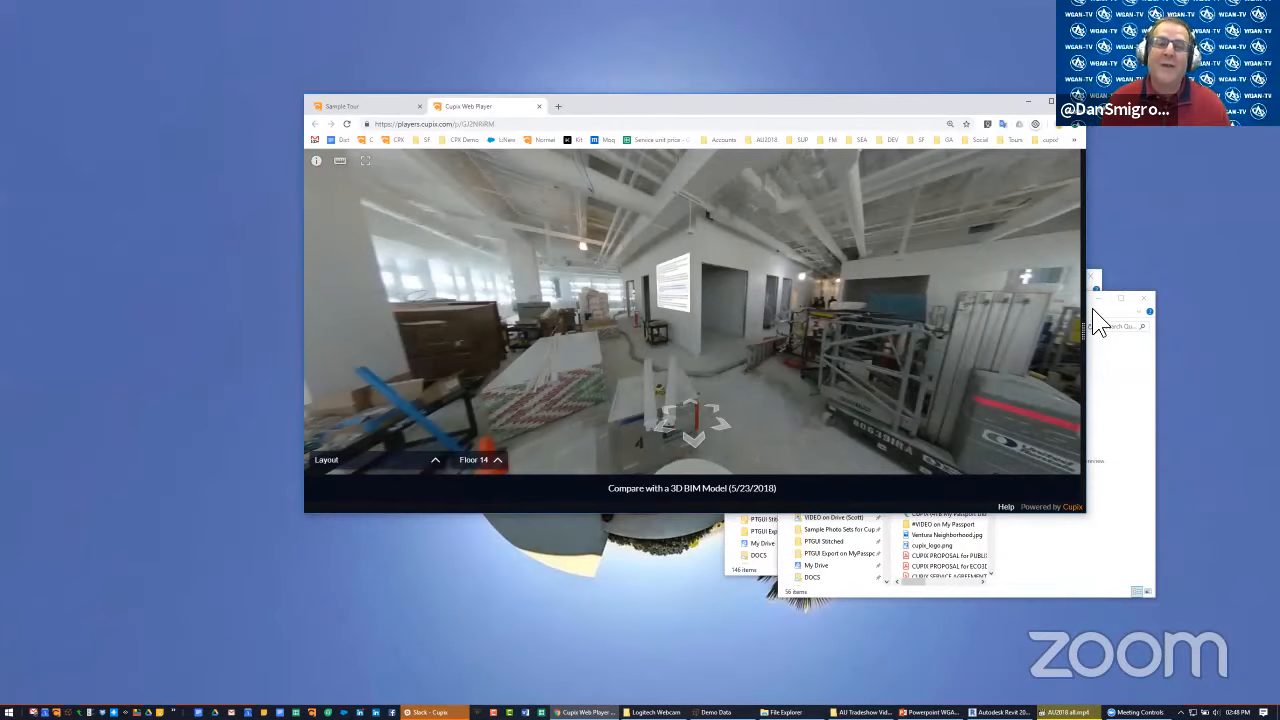
Minimize the File Explorer and Demo Data windows and make the web player window taller
{"action": "left_click", "coordinate": [1100, 312]}
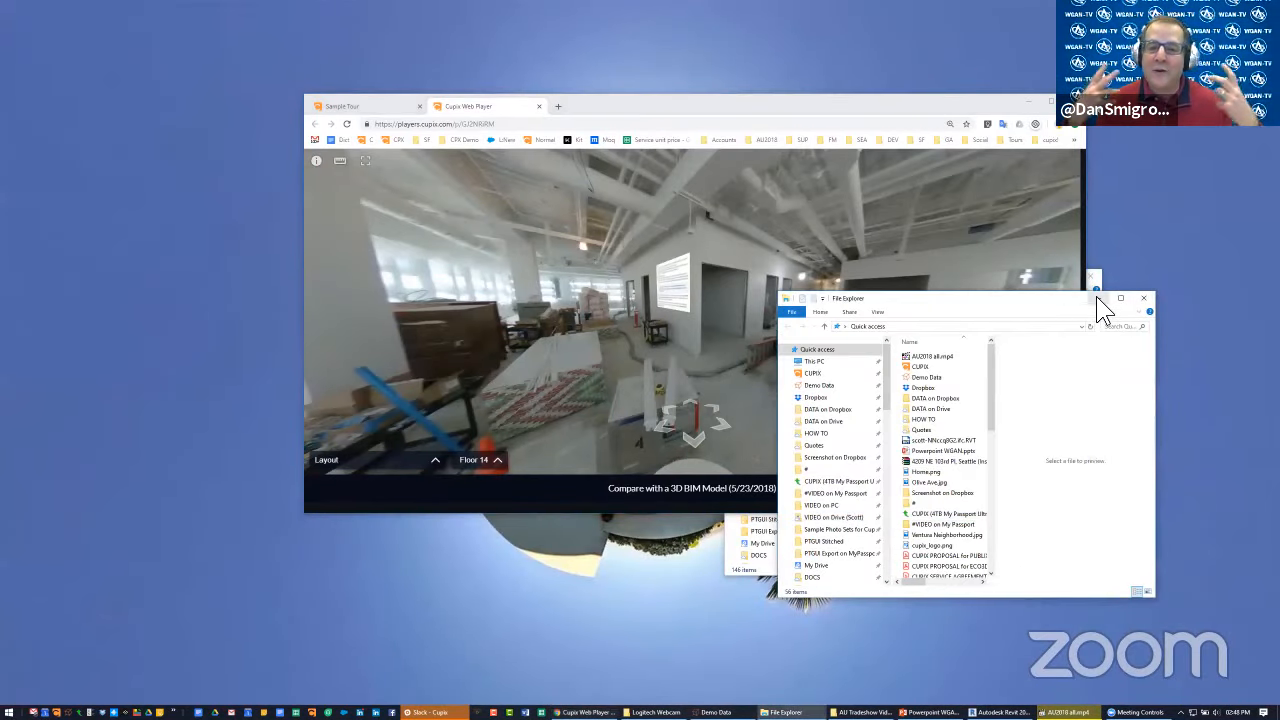
{"action": "left_click", "coordinate": [1097, 298]}
{"action": "left_click", "coordinate": [1096, 306]}
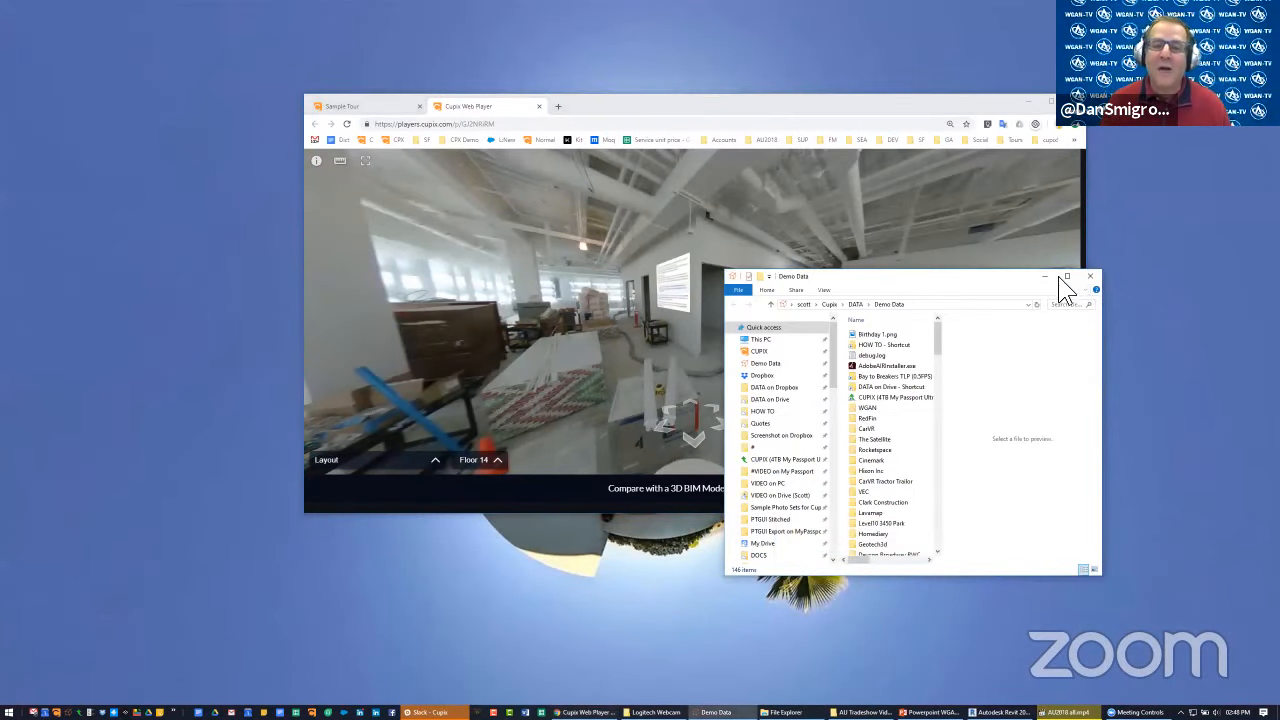
{"action": "left_click", "coordinate": [1052, 279]}
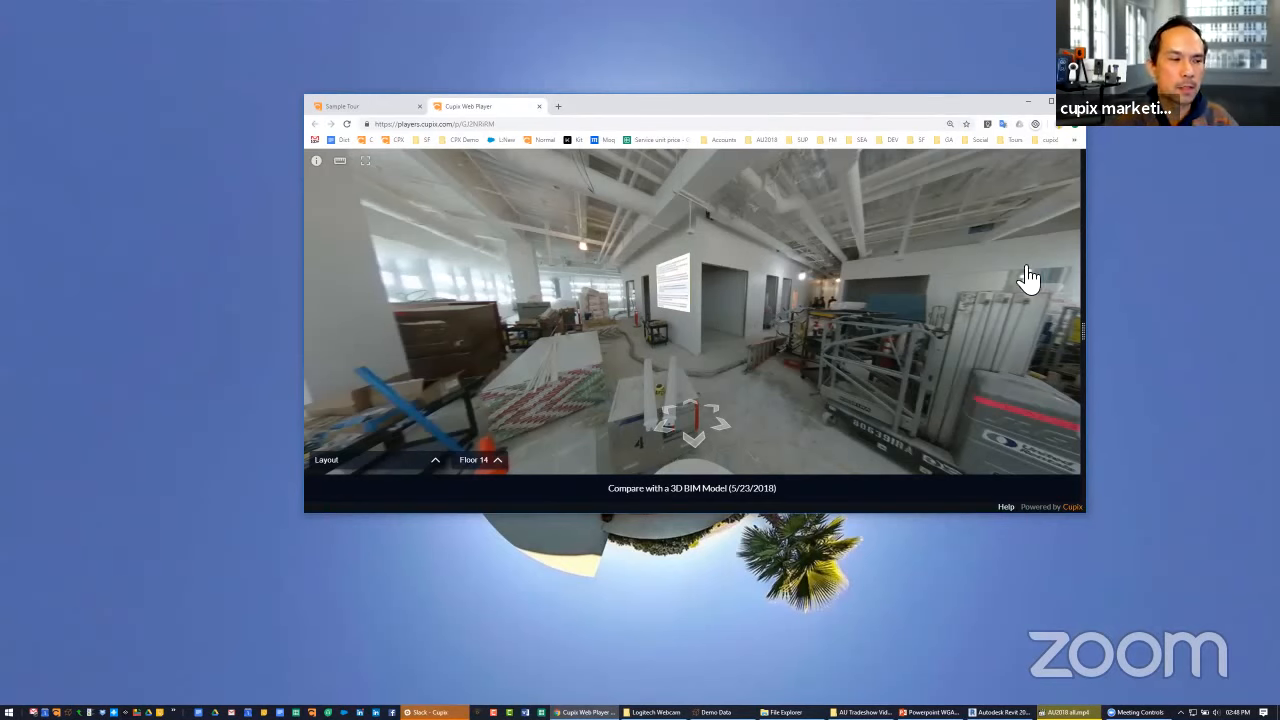
{"action": "left_click_drag", "start_coordinate": [826, 100], "coordinate": [866, 73]}
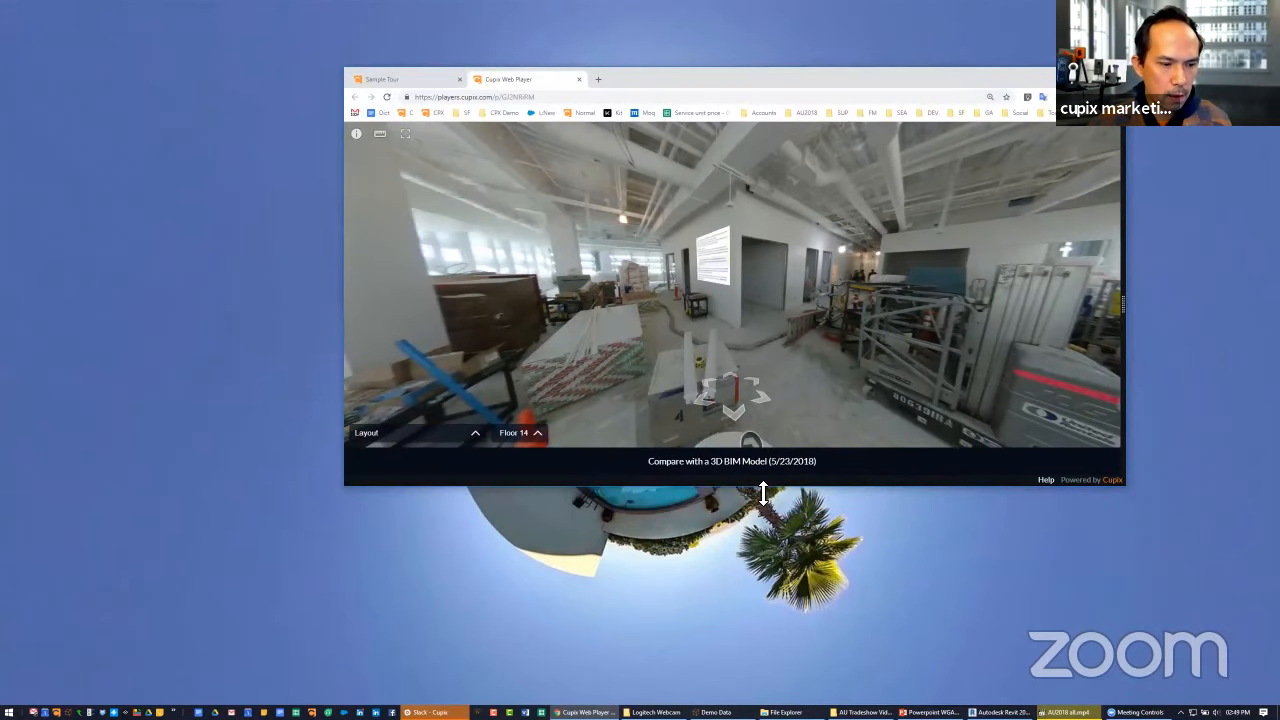
{"action": "left_click_drag", "start_coordinate": [763, 493], "coordinate": [756, 583]}
Look down at the hard hat in the Floor 14 tour and walk forward past the stacked bags
{"action": "left_click_drag", "start_coordinate": [773, 416], "coordinate": [655, 413]}
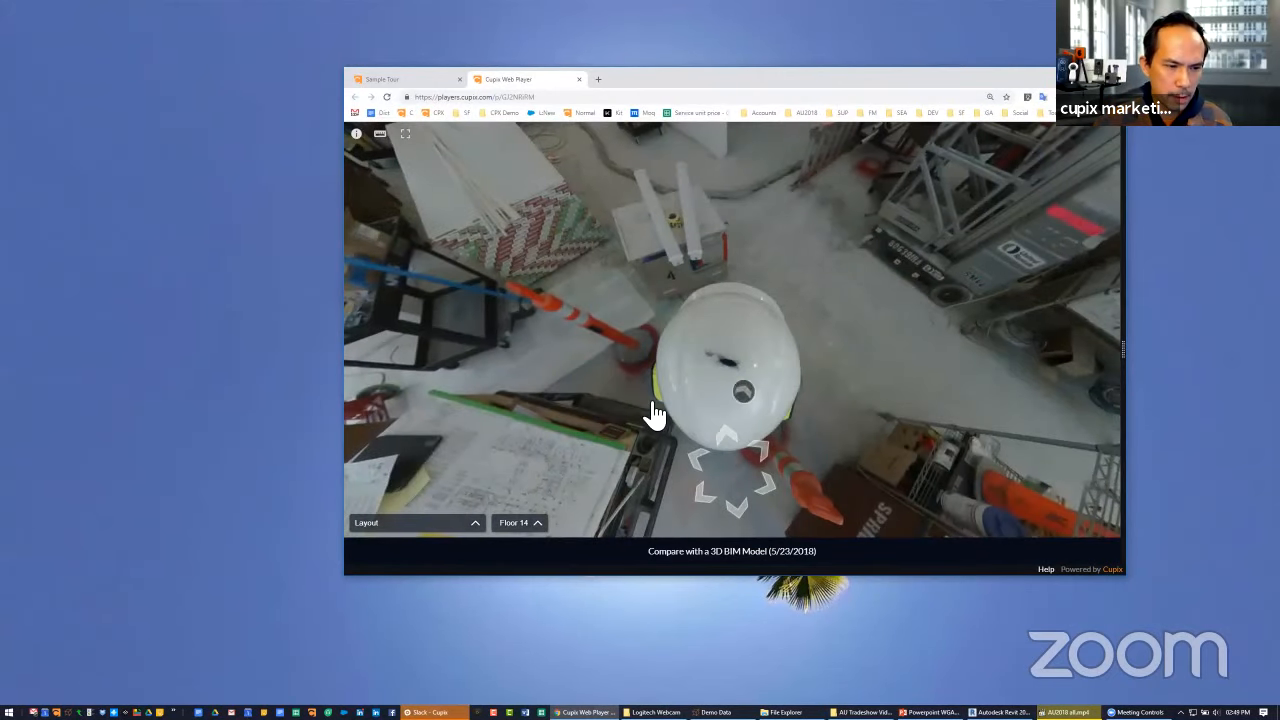
{"action": "left_click", "coordinate": [722, 340]}
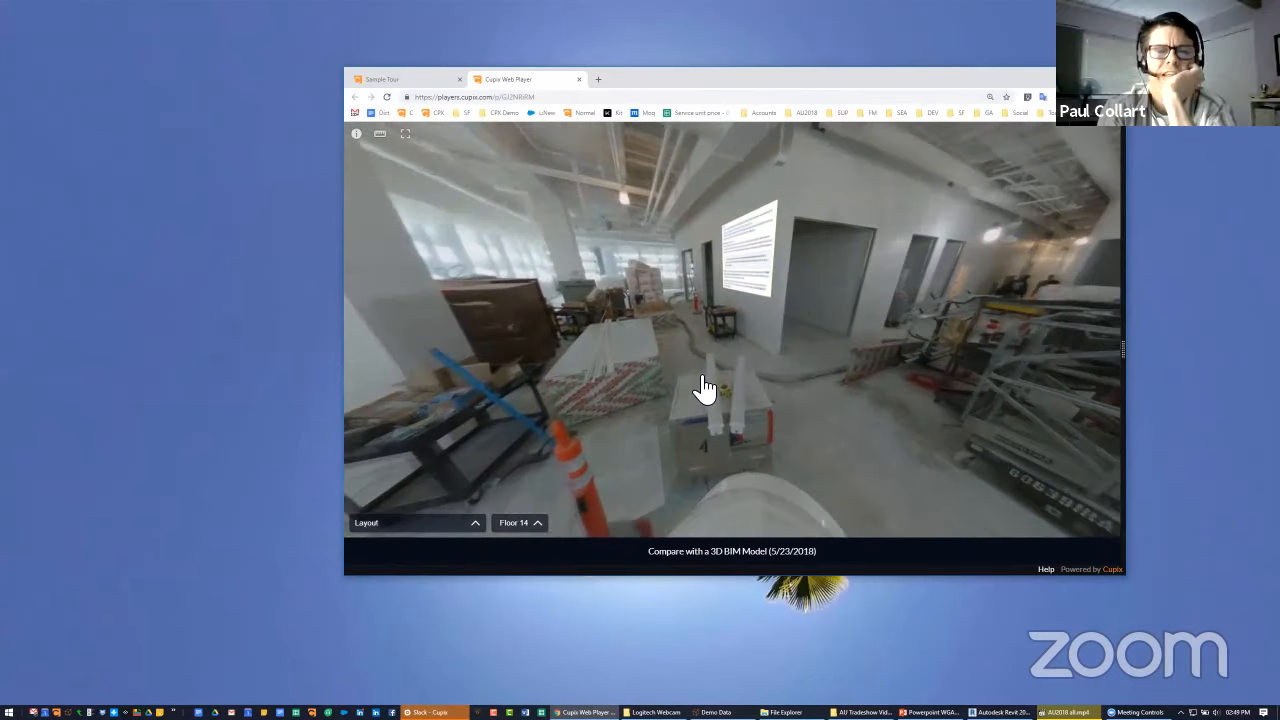
{"action": "left_click", "coordinate": [712, 387]}
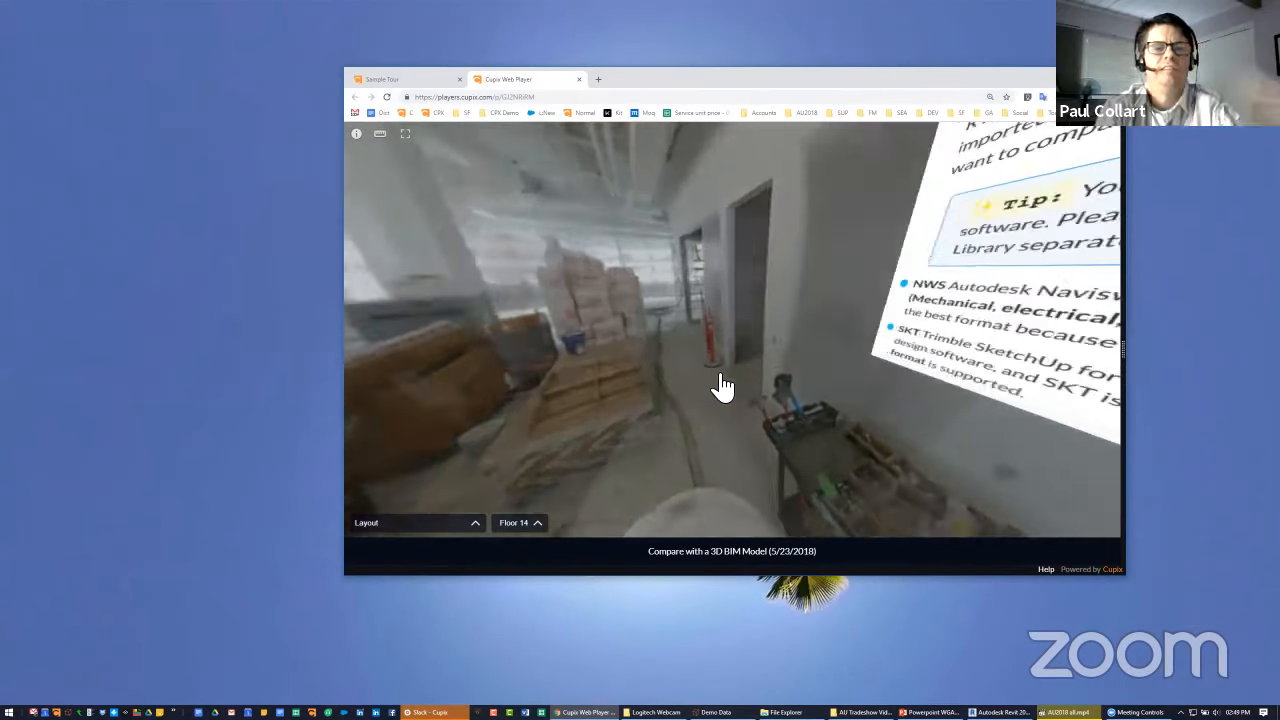
{"action": "left_click", "coordinate": [722, 387]}
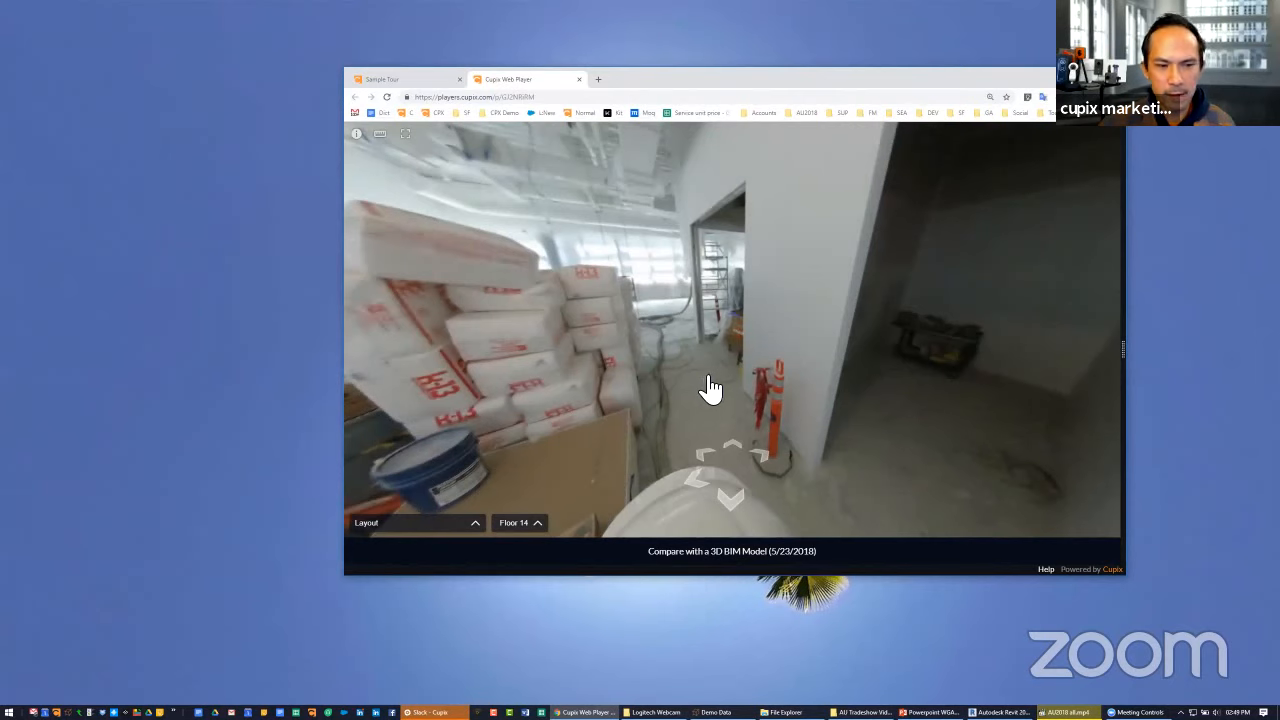
{"action": "left_click", "coordinate": [710, 388]}
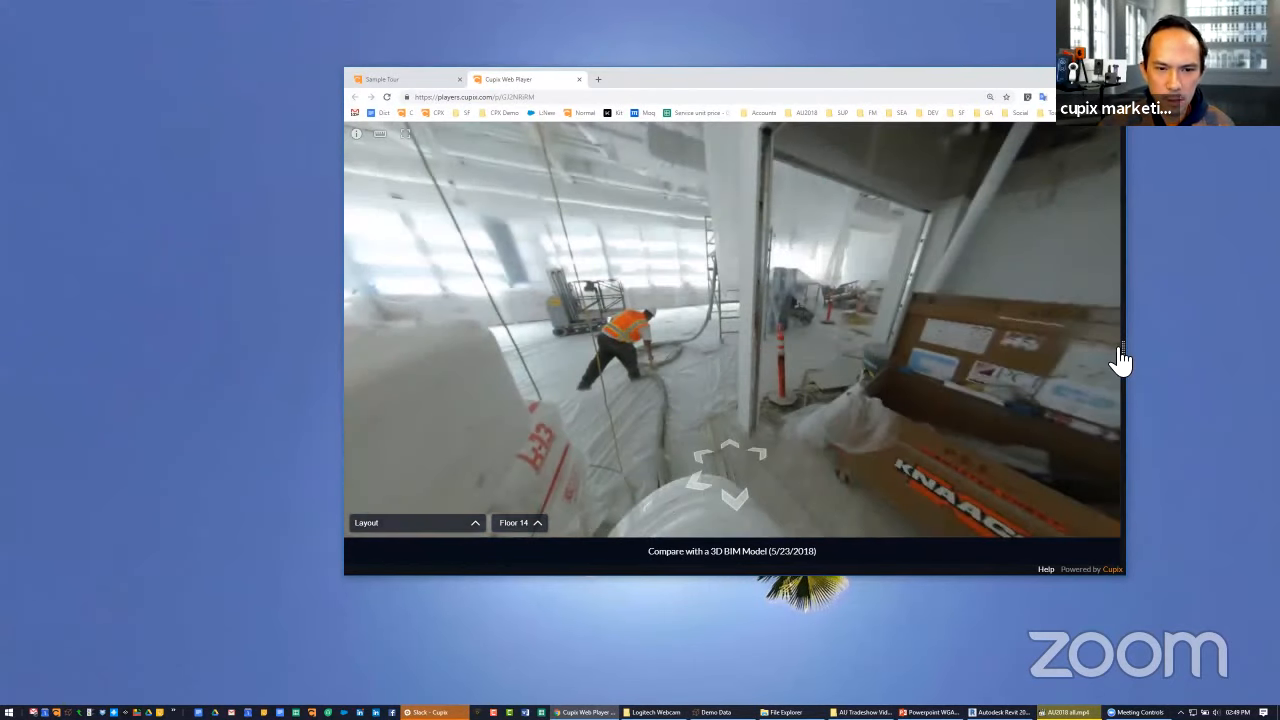
Bring back the BIM model view beside the site photo and walk back along the hallway to compare both views
{"action": "left_click_drag", "start_coordinate": [1118, 348], "coordinate": [1028, 344]}
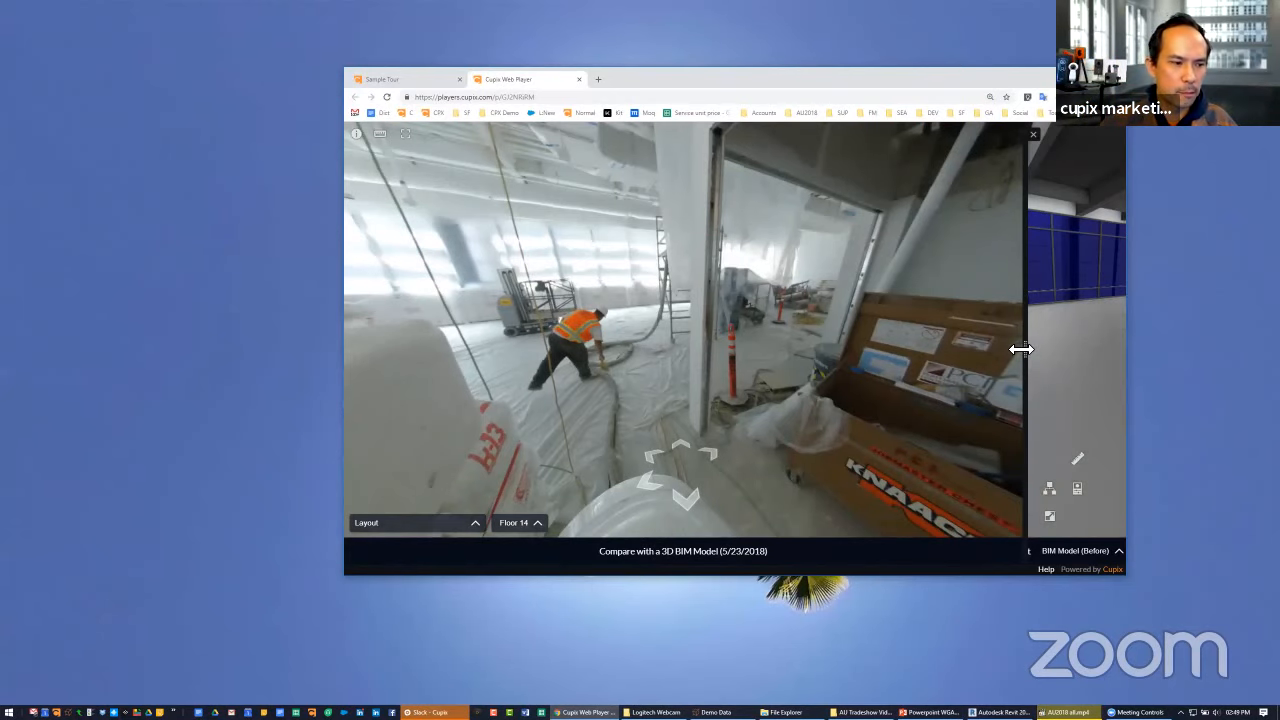
{"action": "left_click_drag", "start_coordinate": [1020, 348], "coordinate": [820, 355]}
{"action": "left_click_drag", "start_coordinate": [663, 394], "coordinate": [510, 385]}
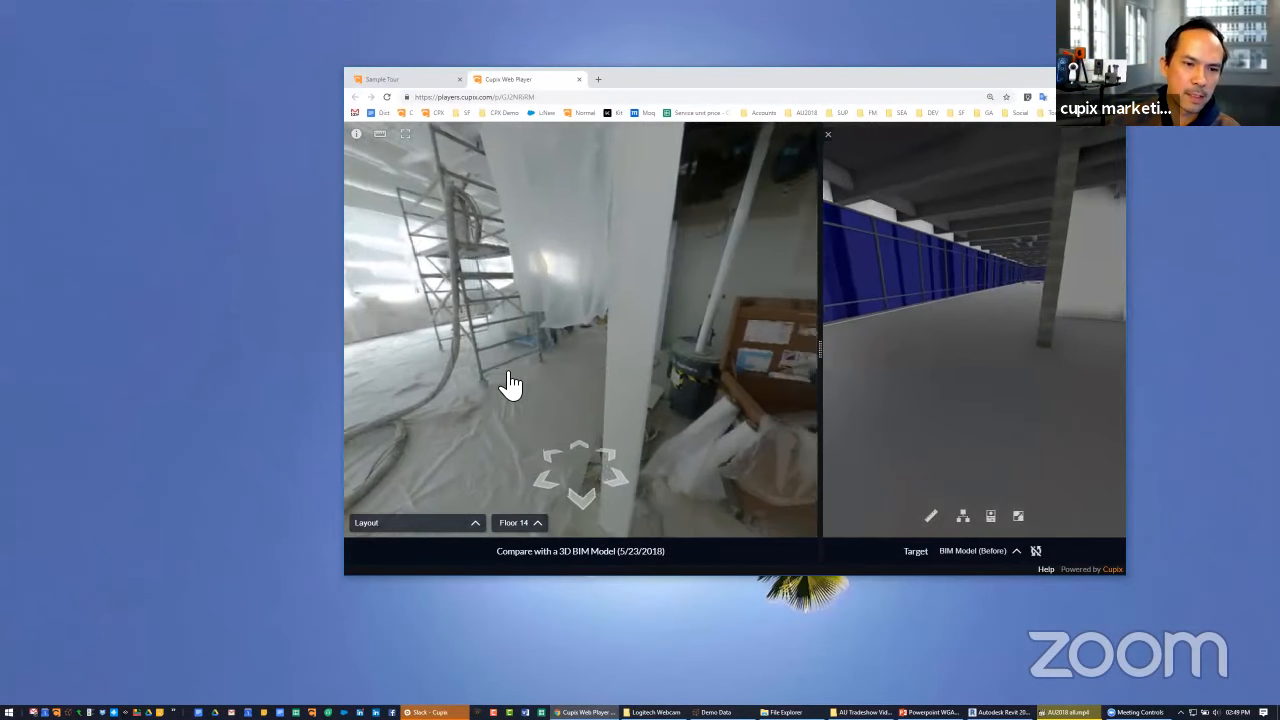
{"action": "left_click", "coordinate": [510, 385]}
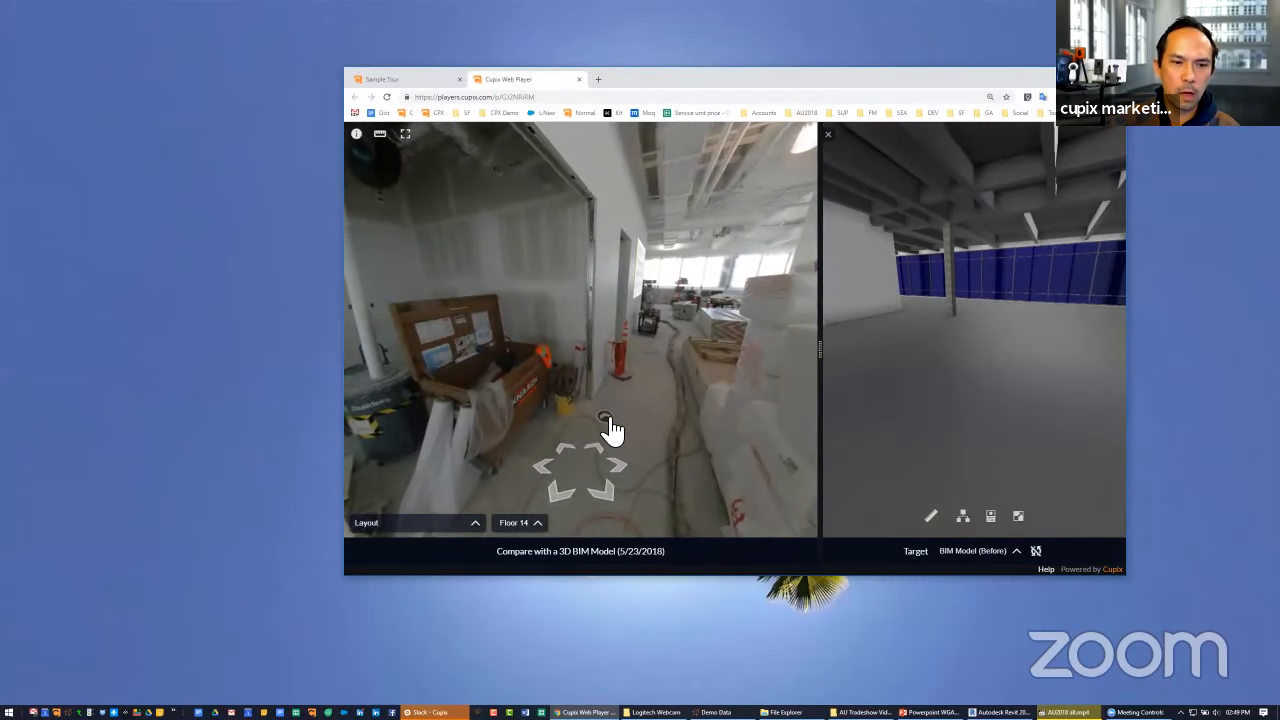
{"action": "left_click", "coordinate": [612, 428]}
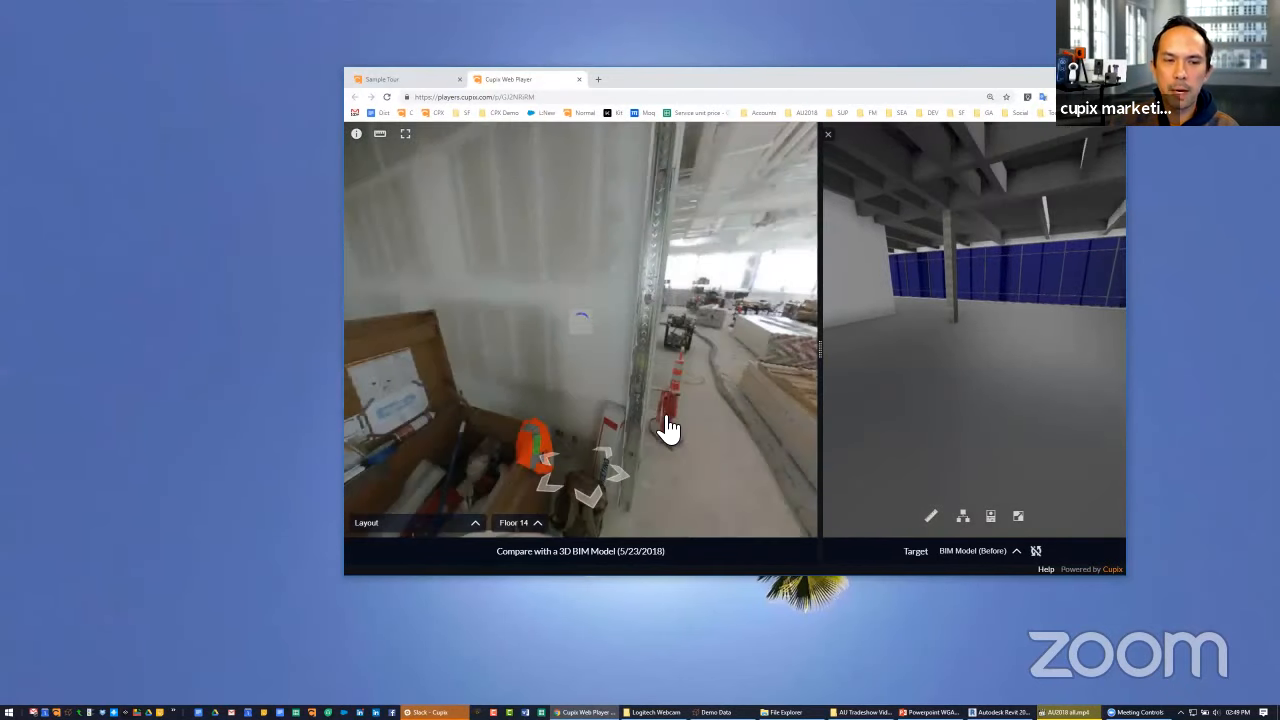
{"action": "left_click", "coordinate": [645, 410]}
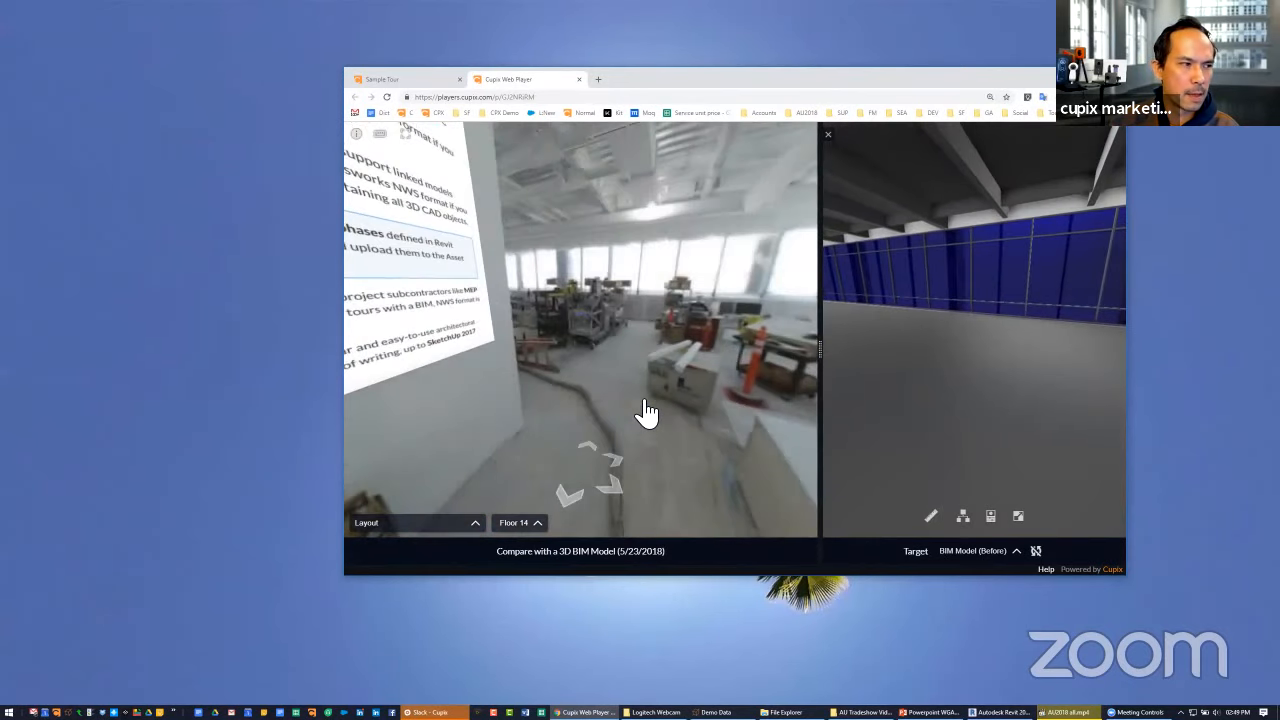
{"action": "left_click", "coordinate": [644, 410]}
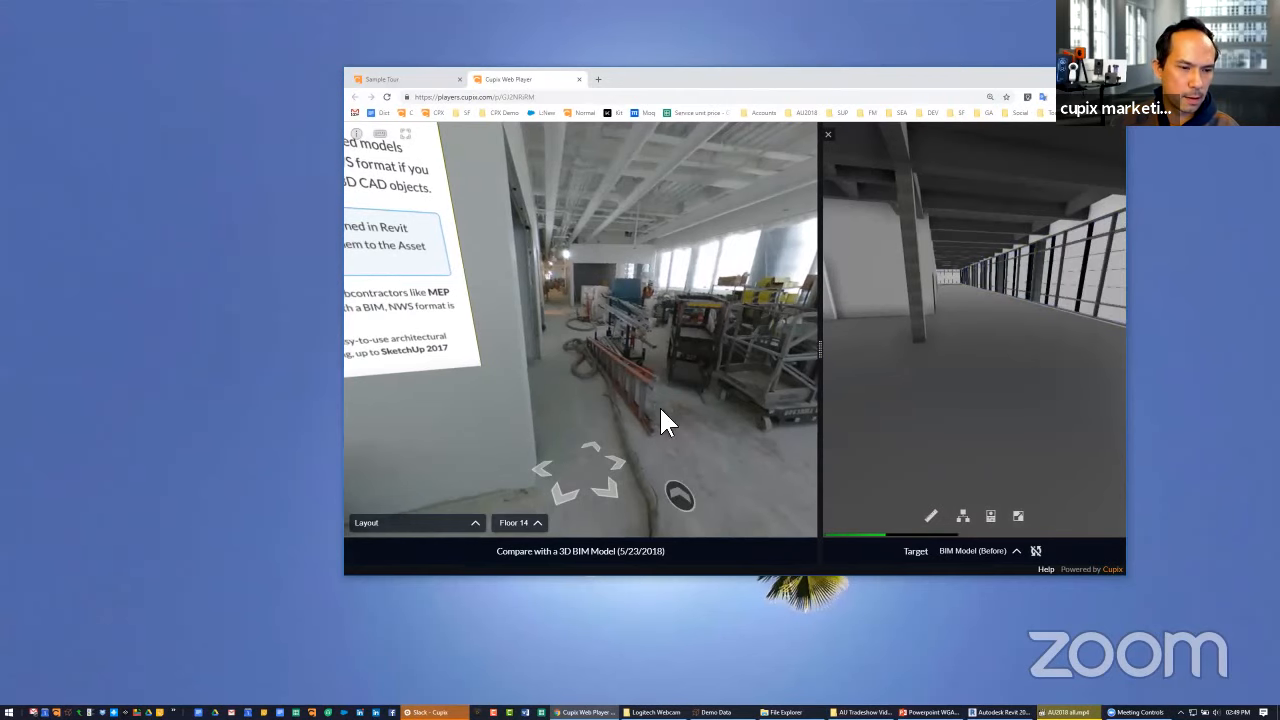
{"action": "left_click", "coordinate": [616, 447]}
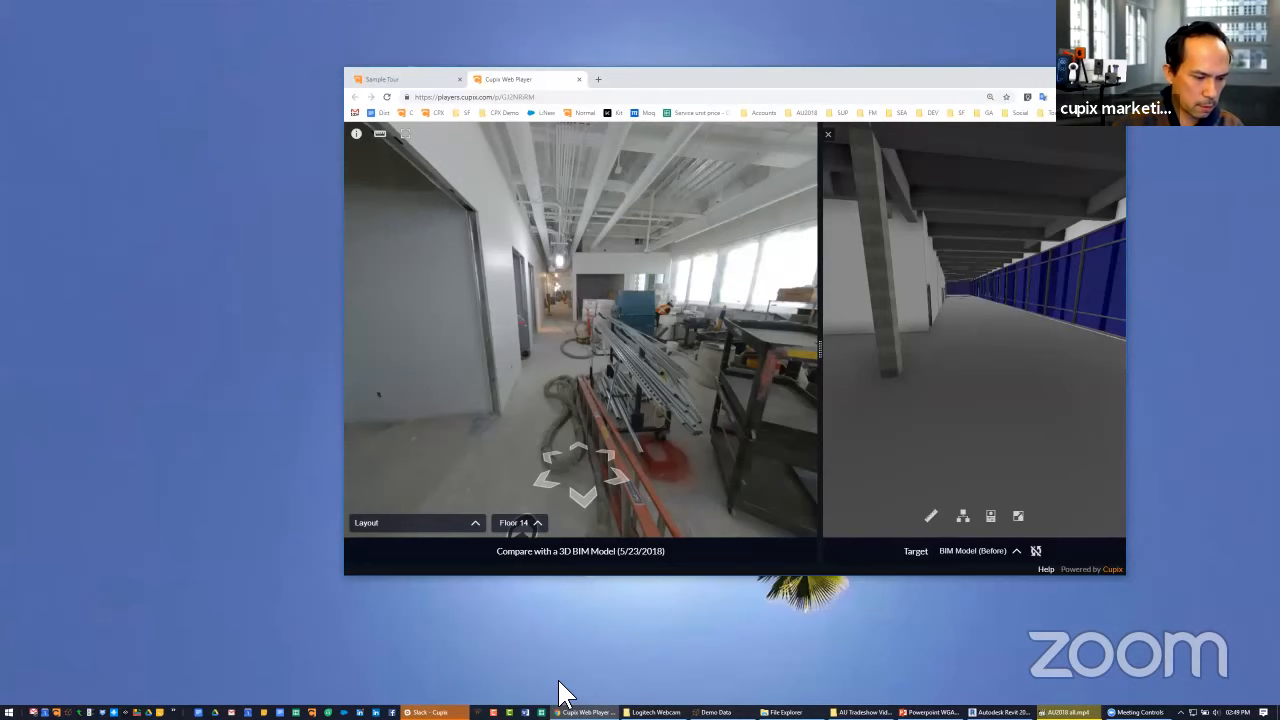
Open The Satellite with 7 Cameras in a maximized editor window and show the panoramas of the Theta V section
{"action": "left_click", "coordinate": [681, 157]}
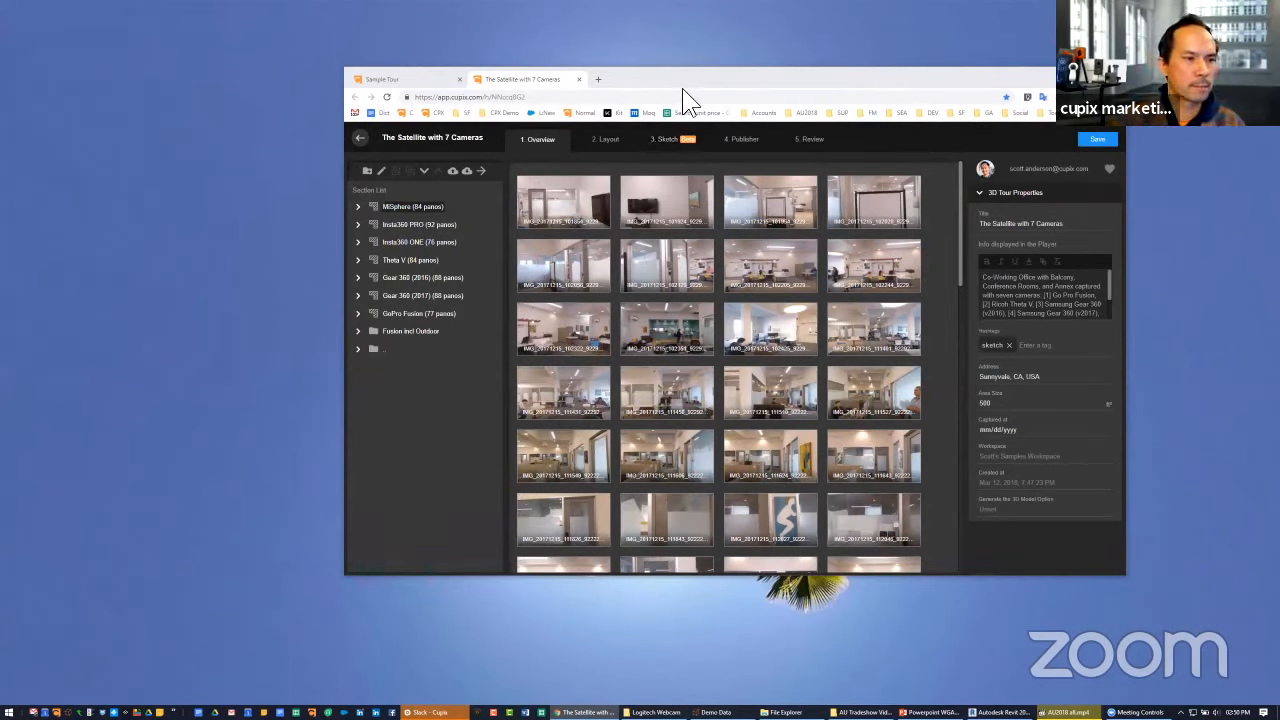
{"action": "left_click_drag", "start_coordinate": [682, 86], "coordinate": [682, 3]}
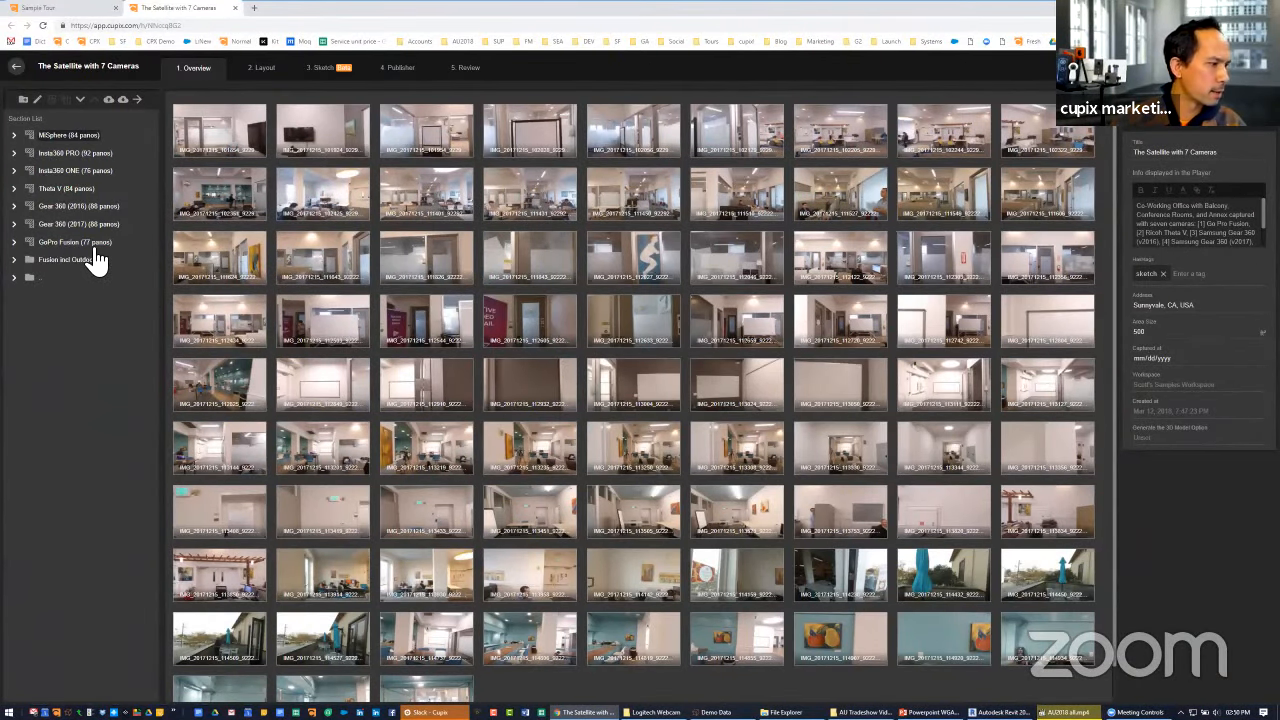
{"action": "left_click", "coordinate": [85, 190]}
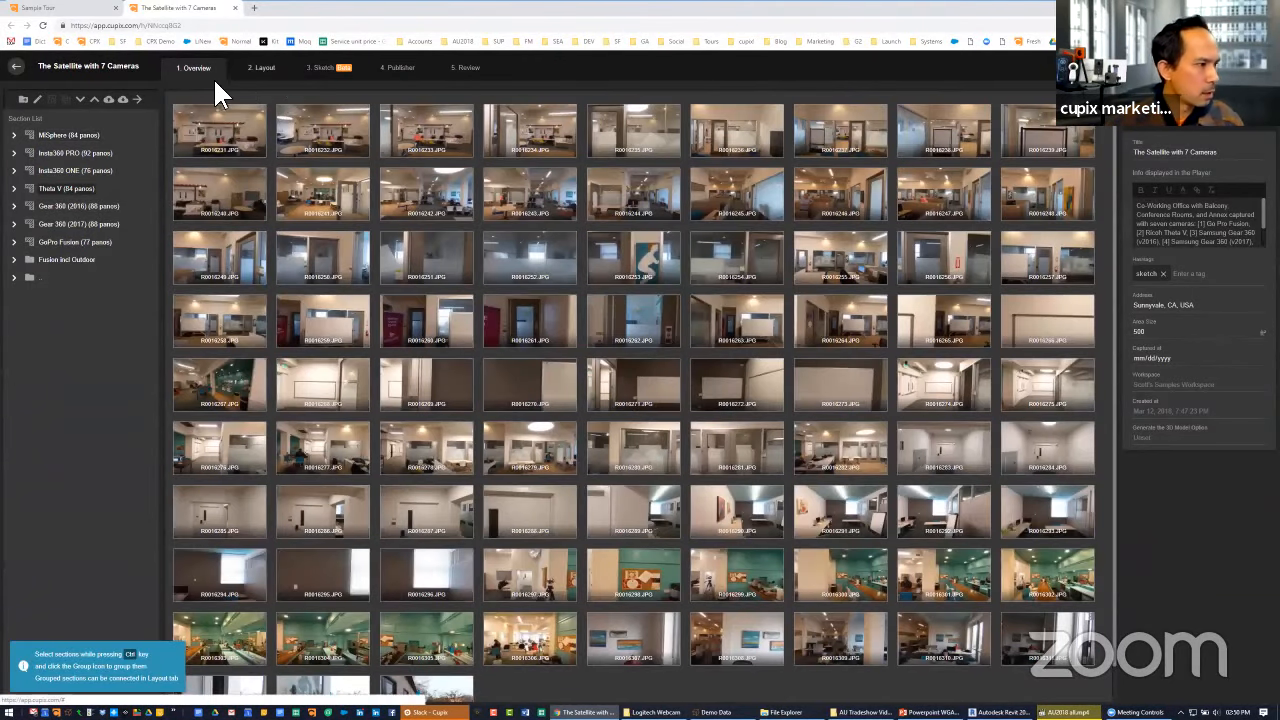
Open the tour's layout, set the overlay transparency to maximum and hide the grid
{"action": "left_click", "coordinate": [266, 72]}
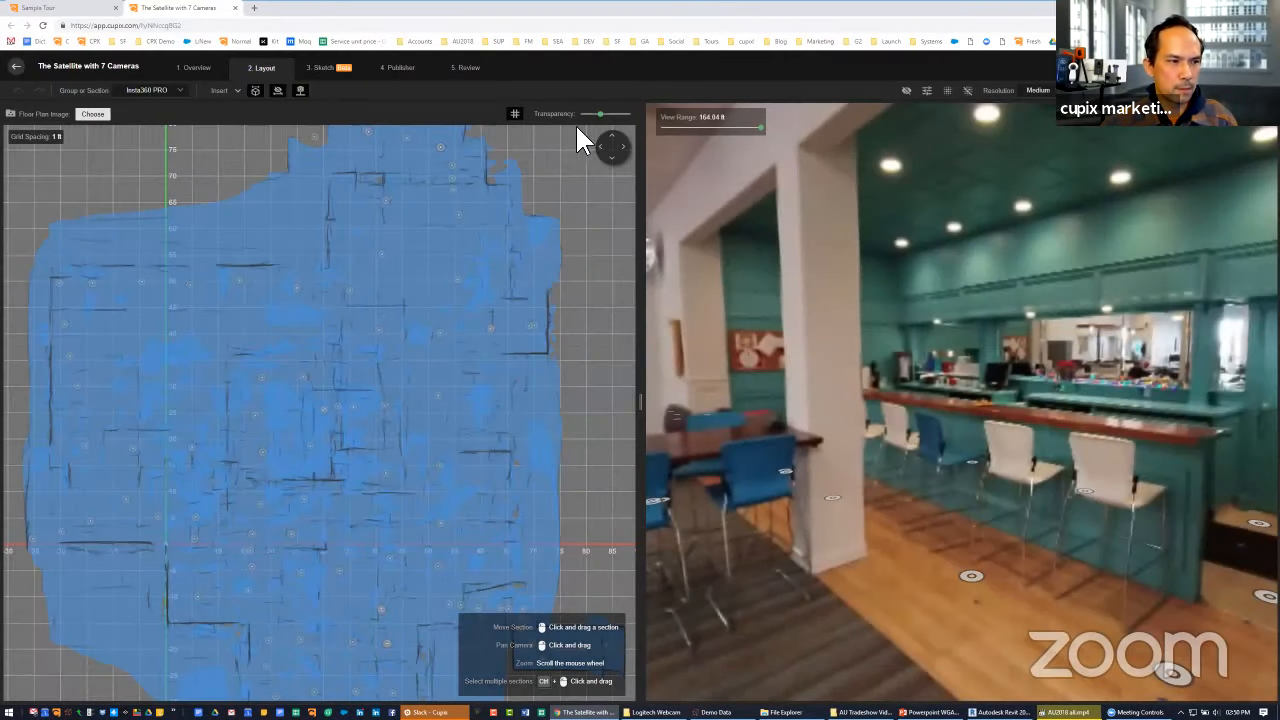
{"action": "left_click_drag", "start_coordinate": [600, 114], "coordinate": [640, 118]}
{"action": "left_click", "coordinate": [530, 118]}
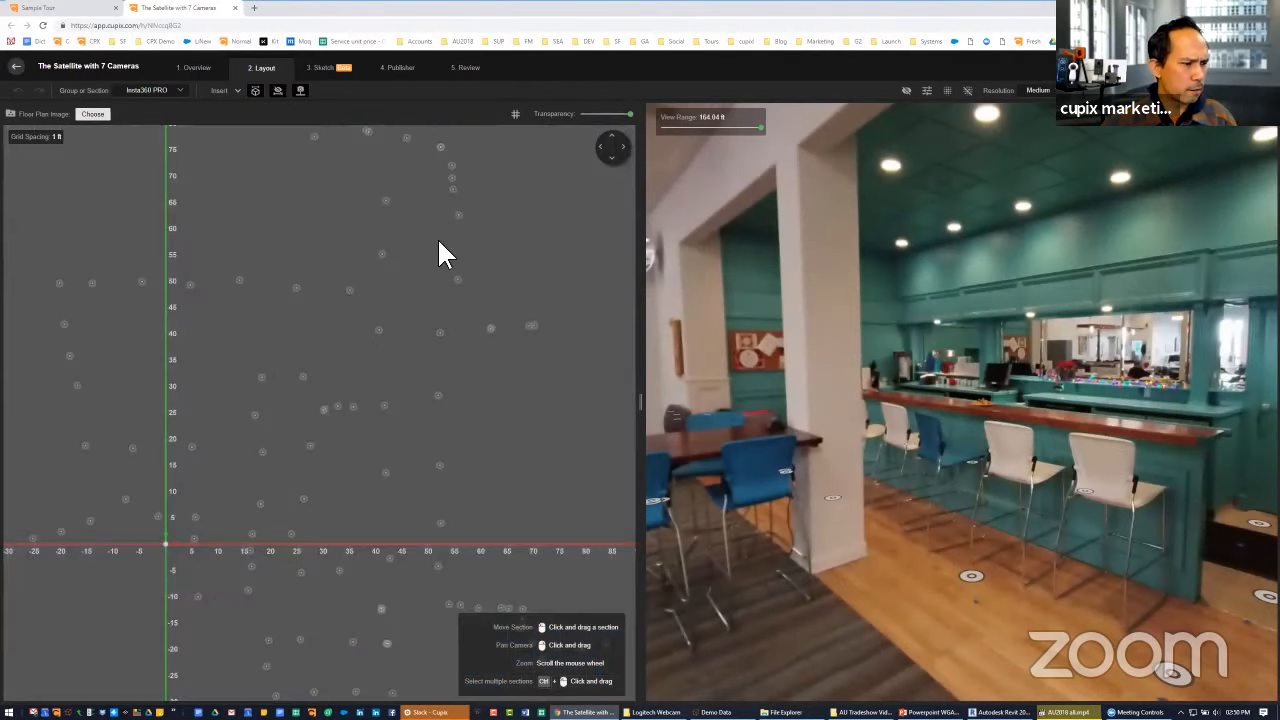
{"action": "scroll", "coordinate": [430, 230], "scroll_direction": "down", "scroll_amount": 4}
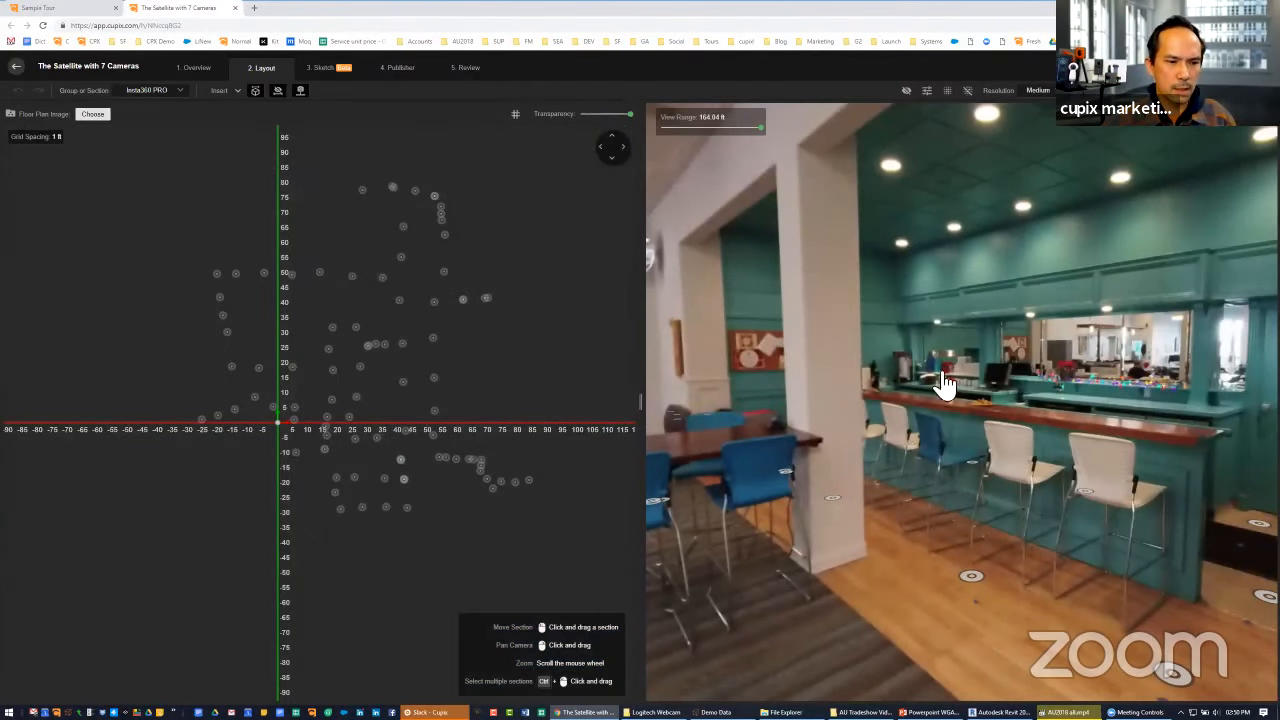
Look around the Insta360 PRO panorama near the bar and move towards the office seating area
{"action": "left_click_drag", "start_coordinate": [941, 373], "coordinate": [848, 435]}
{"action": "left_click", "coordinate": [848, 435]}
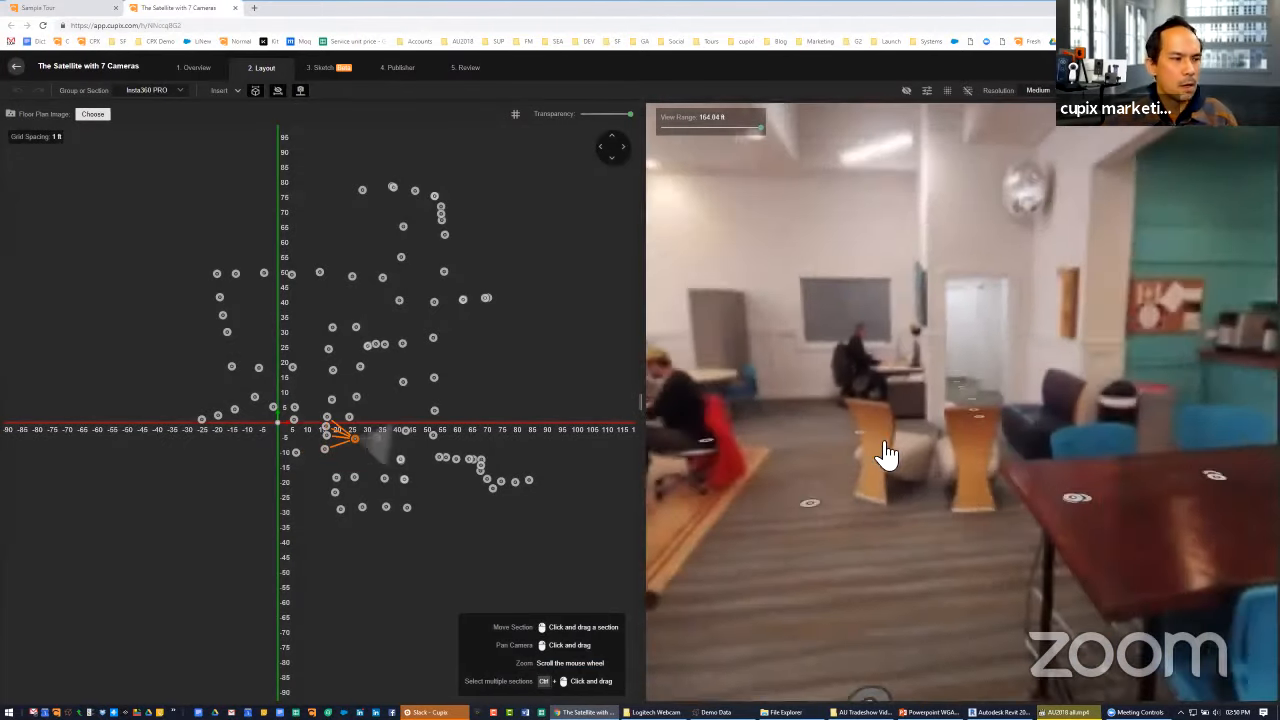
{"action": "scroll", "coordinate": [547, 305], "scroll_direction": "down", "scroll_amount": 2}
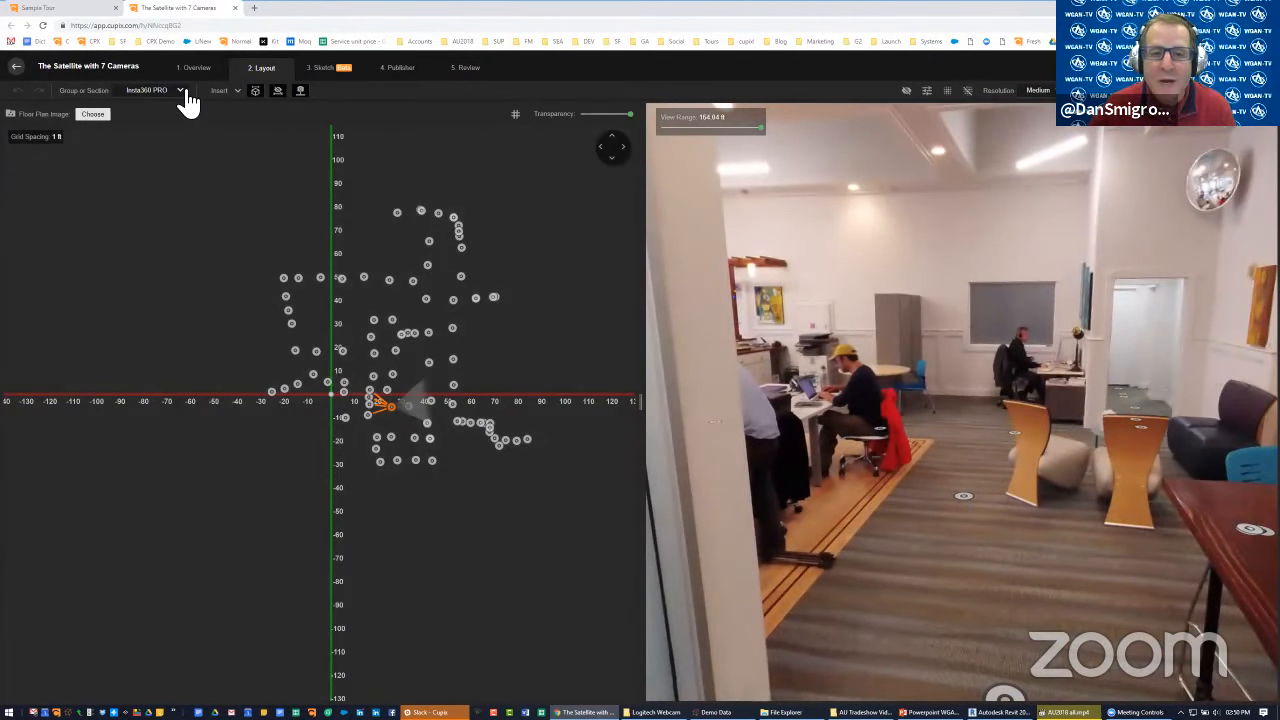
Switch the layout to the Theta V section and widen the plan view to show all its panorama positions
{"action": "left_click", "coordinate": [181, 91]}
{"action": "left_click", "coordinate": [173, 154]}
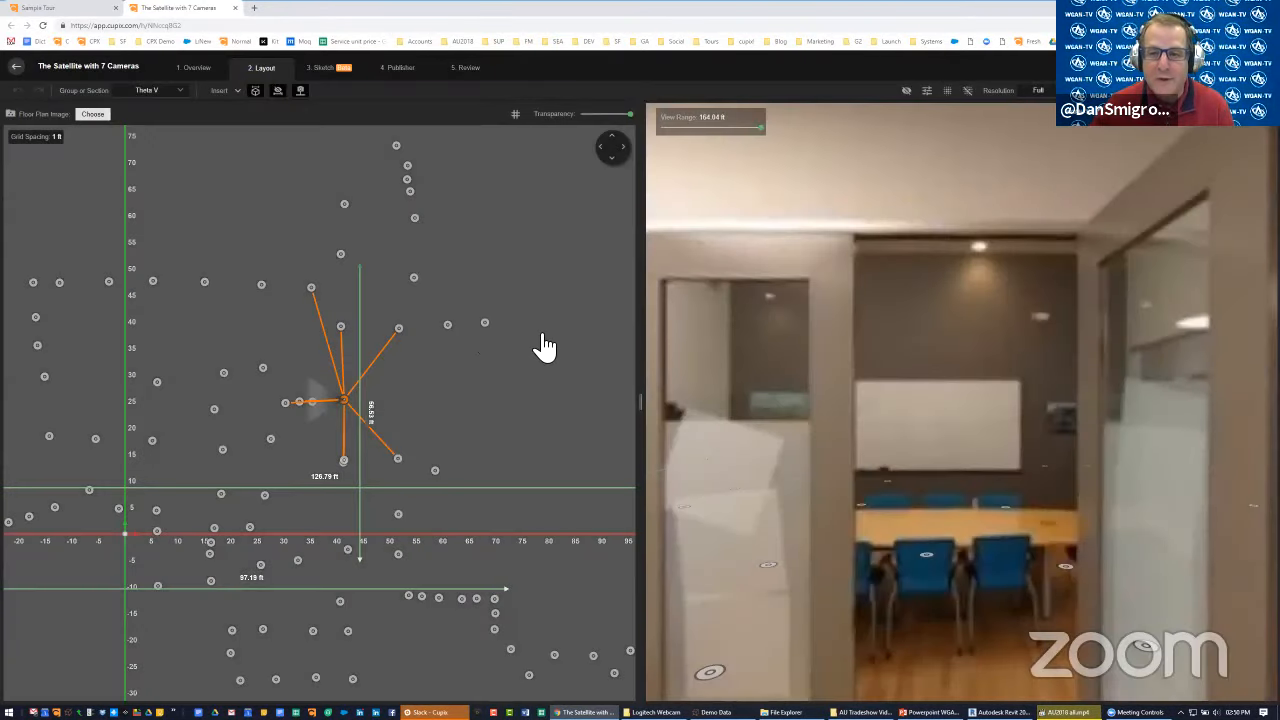
{"action": "scroll", "coordinate": [583, 371], "scroll_direction": "down", "scroll_amount": 2}
{"action": "left_click_drag", "start_coordinate": [640, 401], "coordinate": [735, 402]}
{"action": "scroll", "coordinate": [594, 402], "scroll_direction": "down", "scroll_amount": 1}
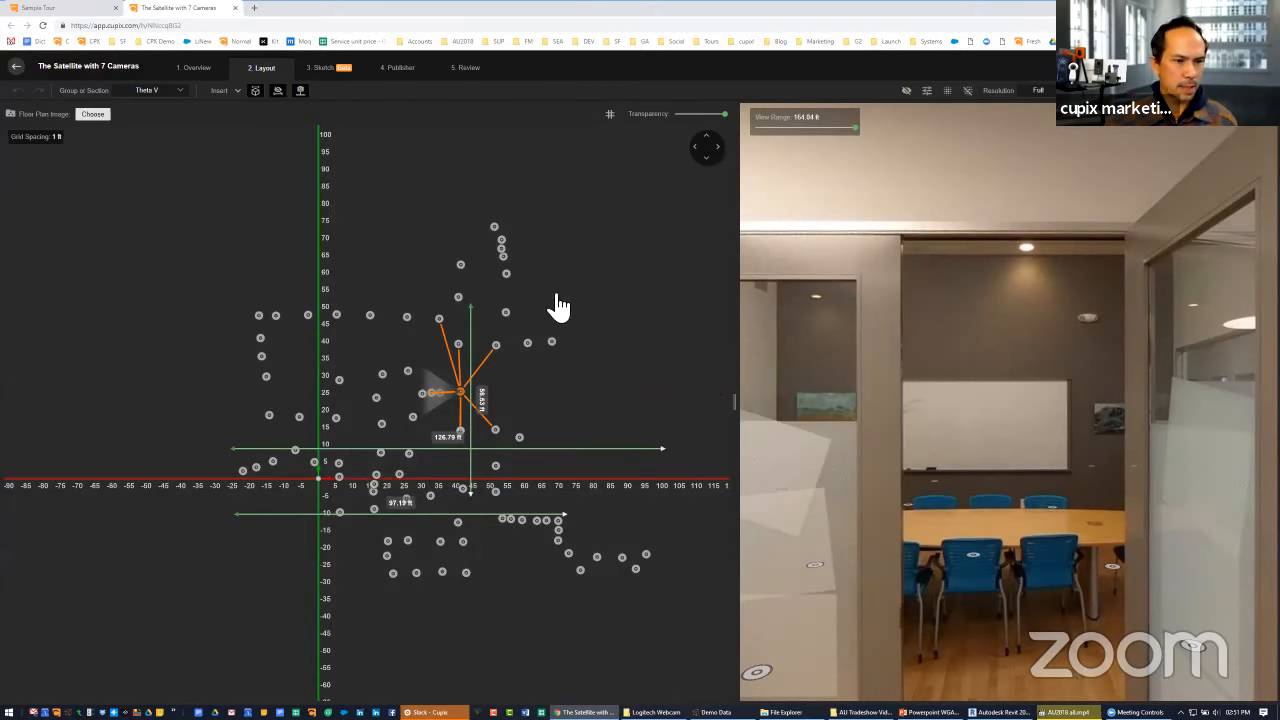
Lower the layout overlay transparency to about one third and face the Theta V panorama towards the open office area
{"action": "left_click", "coordinate": [920, 406]}
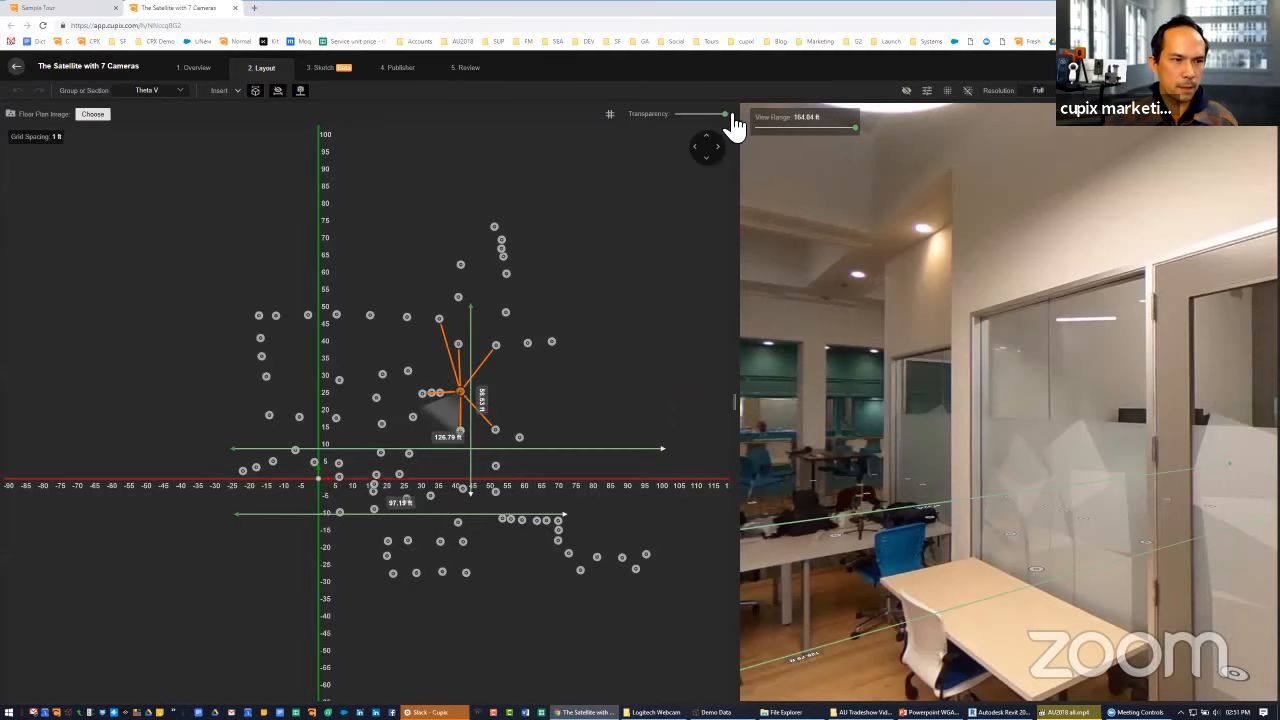
{"action": "left_click_drag", "start_coordinate": [701, 113], "coordinate": [692, 114]}
{"action": "left_click_drag", "start_coordinate": [878, 452], "coordinate": [751, 446]}
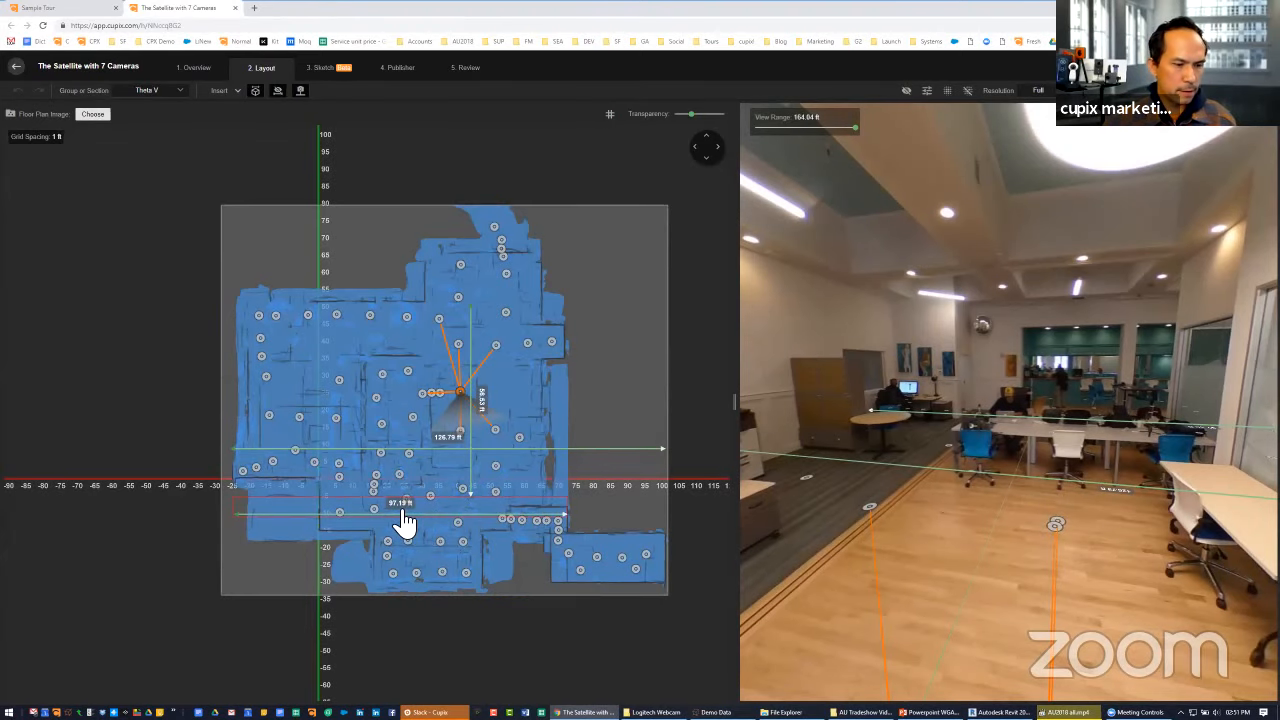
Walk through the Theta V panoramas to the lounge chairs and look towards the bar and seating area
{"action": "left_click", "coordinate": [889, 500]}
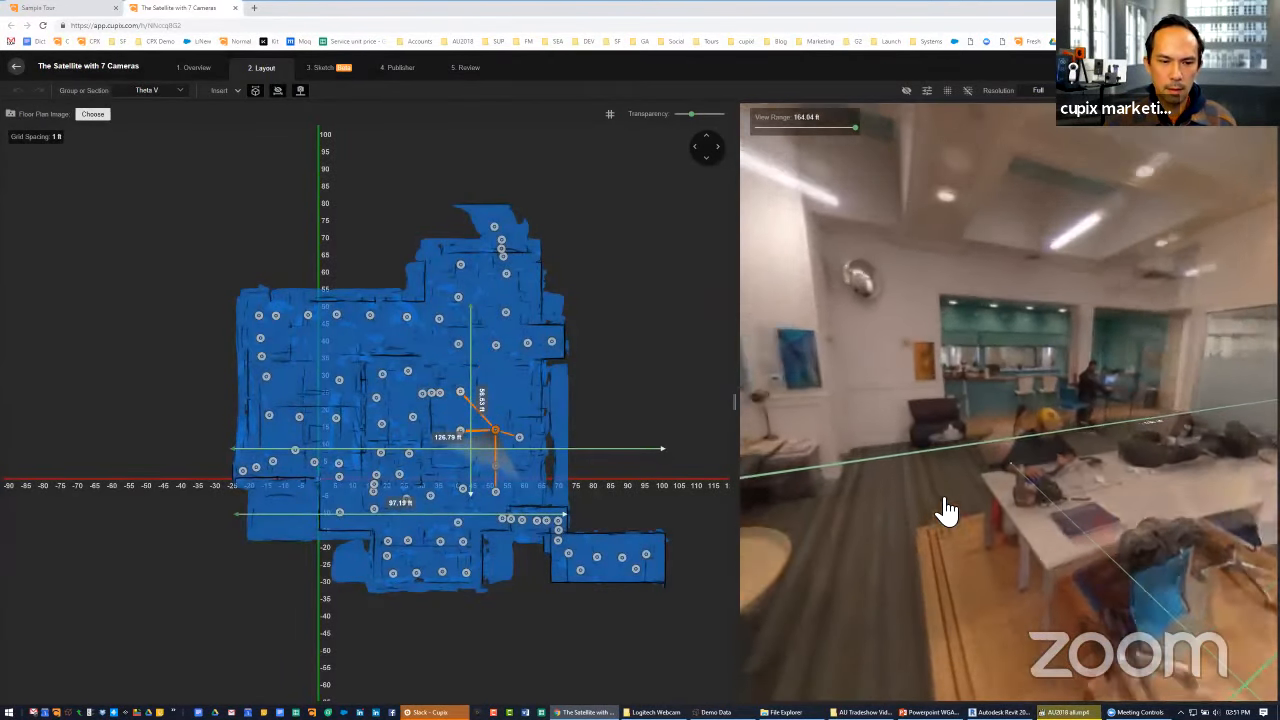
{"action": "left_click", "coordinate": [943, 509]}
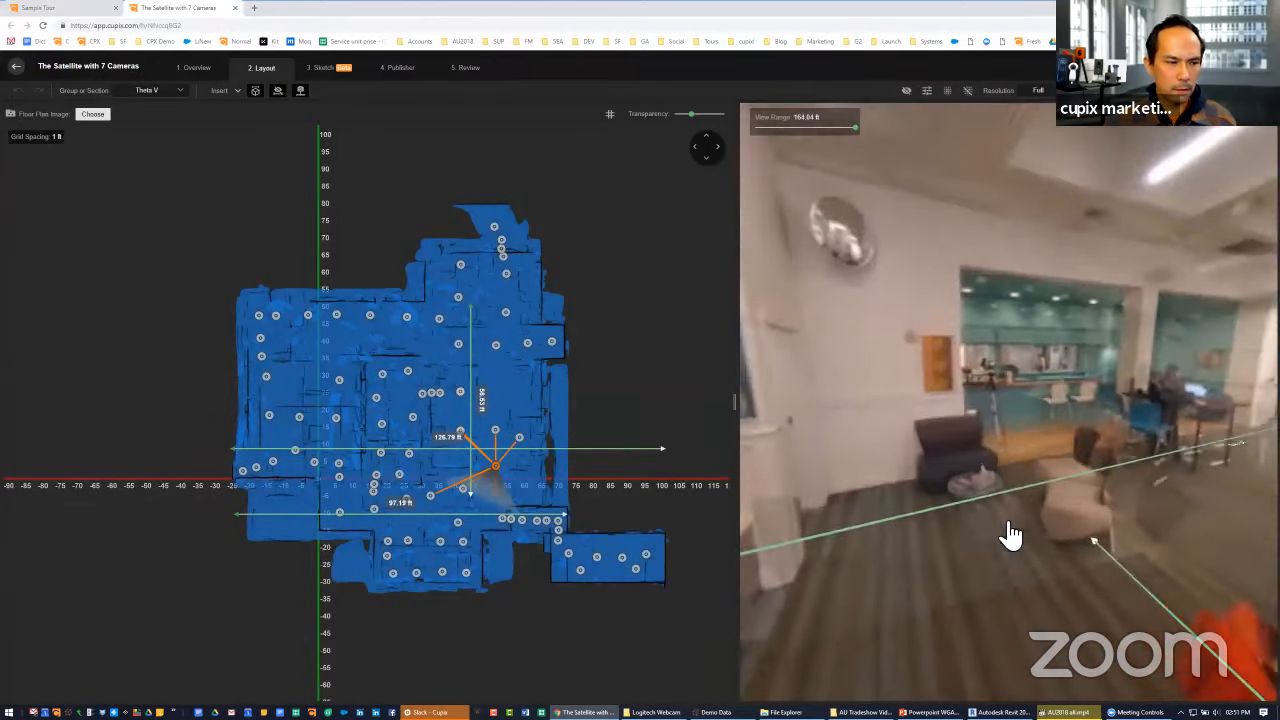
{"action": "left_click", "coordinate": [1010, 535]}
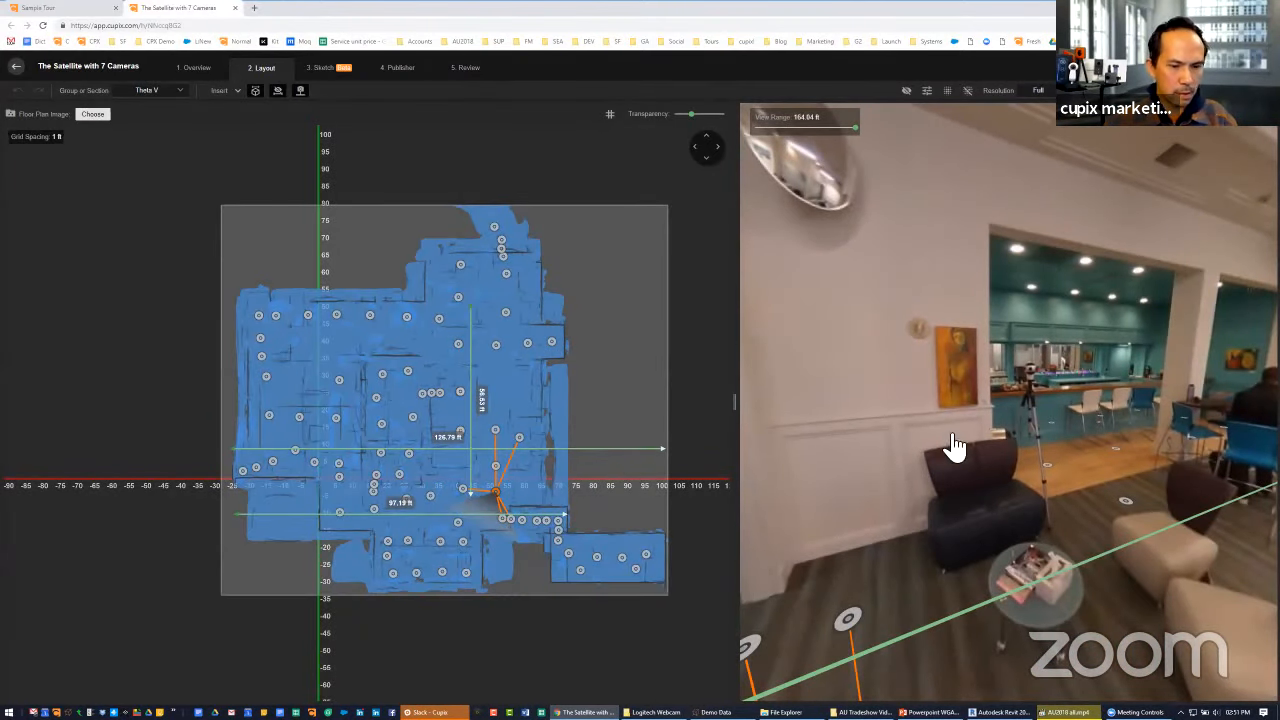
{"action": "left_click_drag", "start_coordinate": [946, 457], "coordinate": [871, 471]}
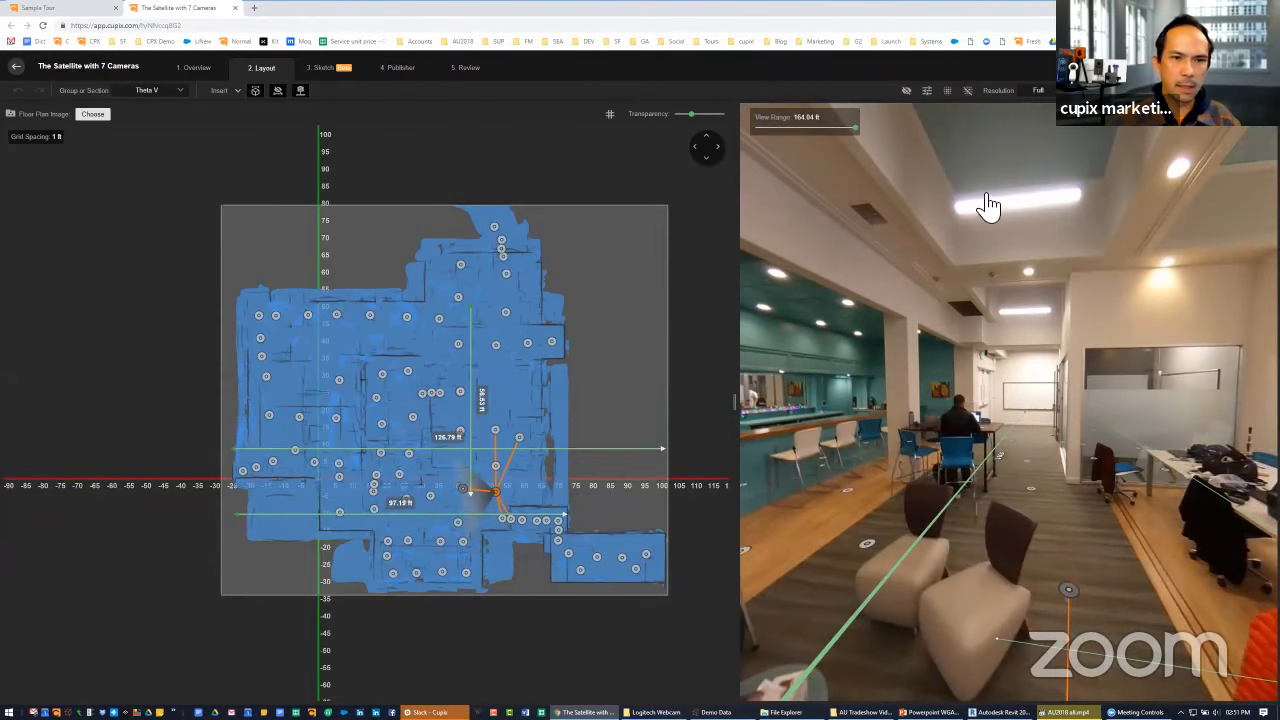
Draw an axis-aligned dimension about 89 ft long across the width of the floor plan using points picked on the floor
{"action": "left_click", "coordinate": [1055, 160]}
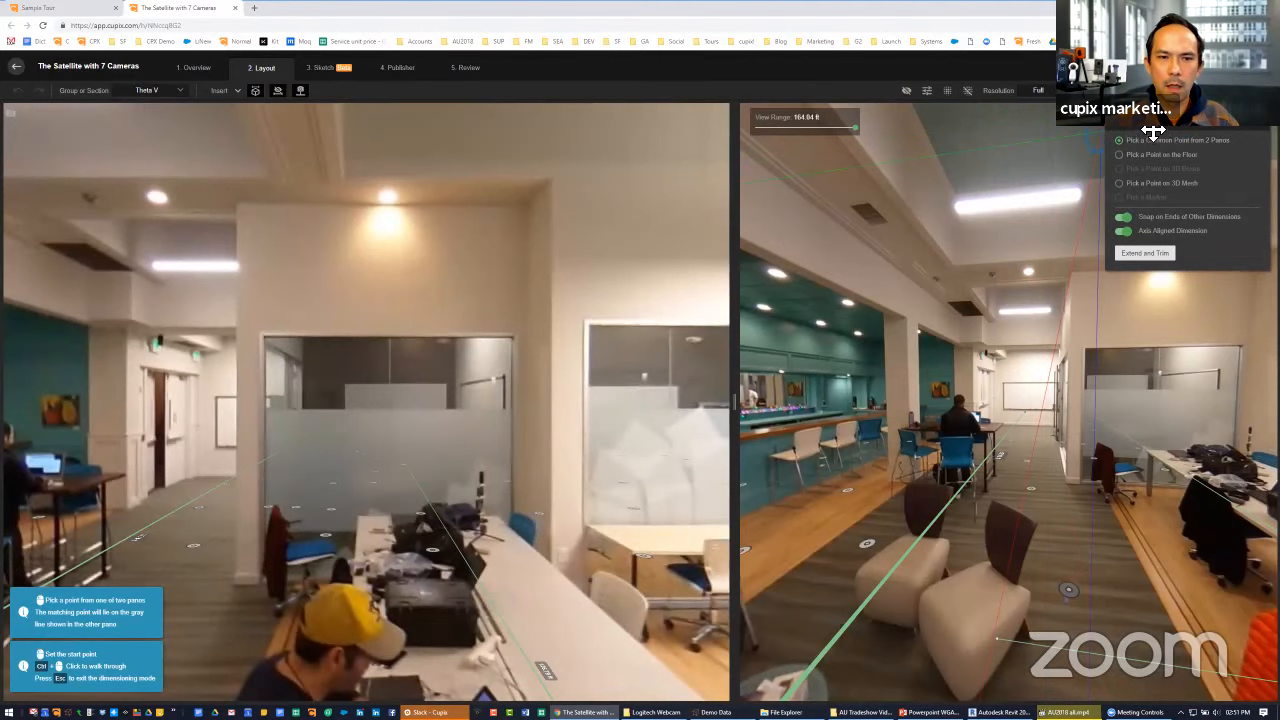
{"action": "left_click_drag", "start_coordinate": [1166, 124], "coordinate": [1068, 126]}
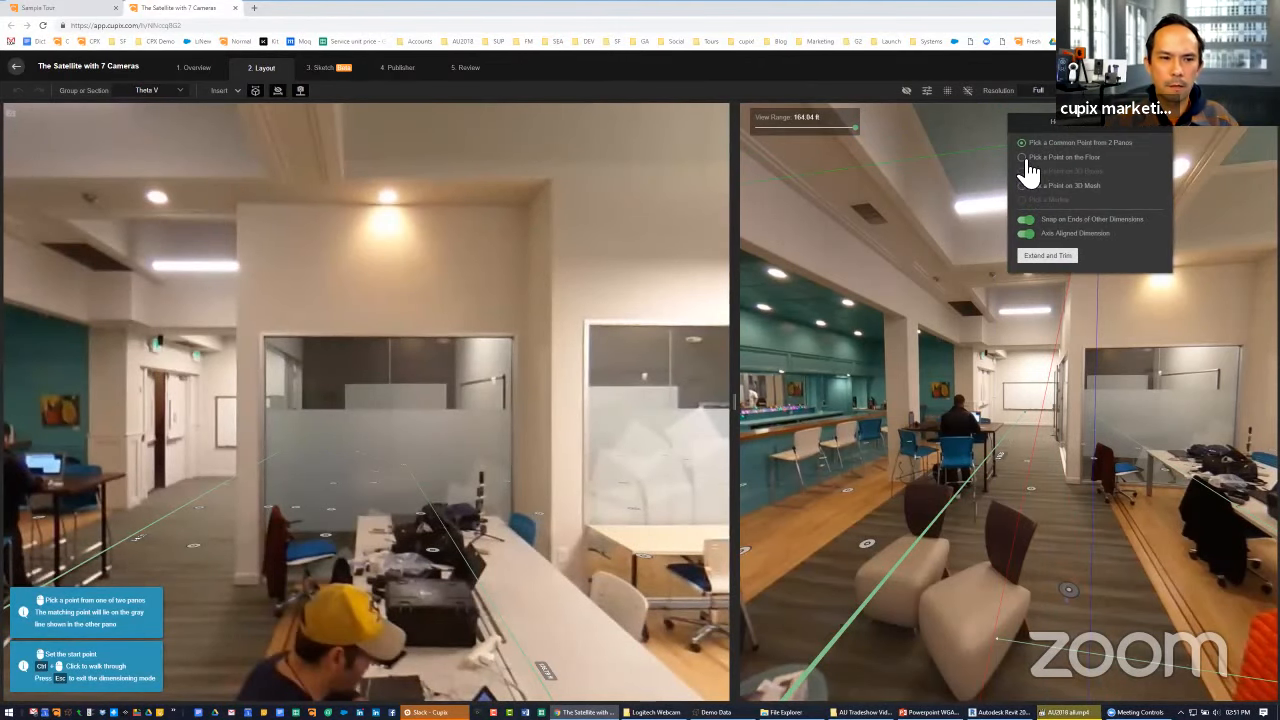
{"action": "left_click", "coordinate": [1024, 158]}
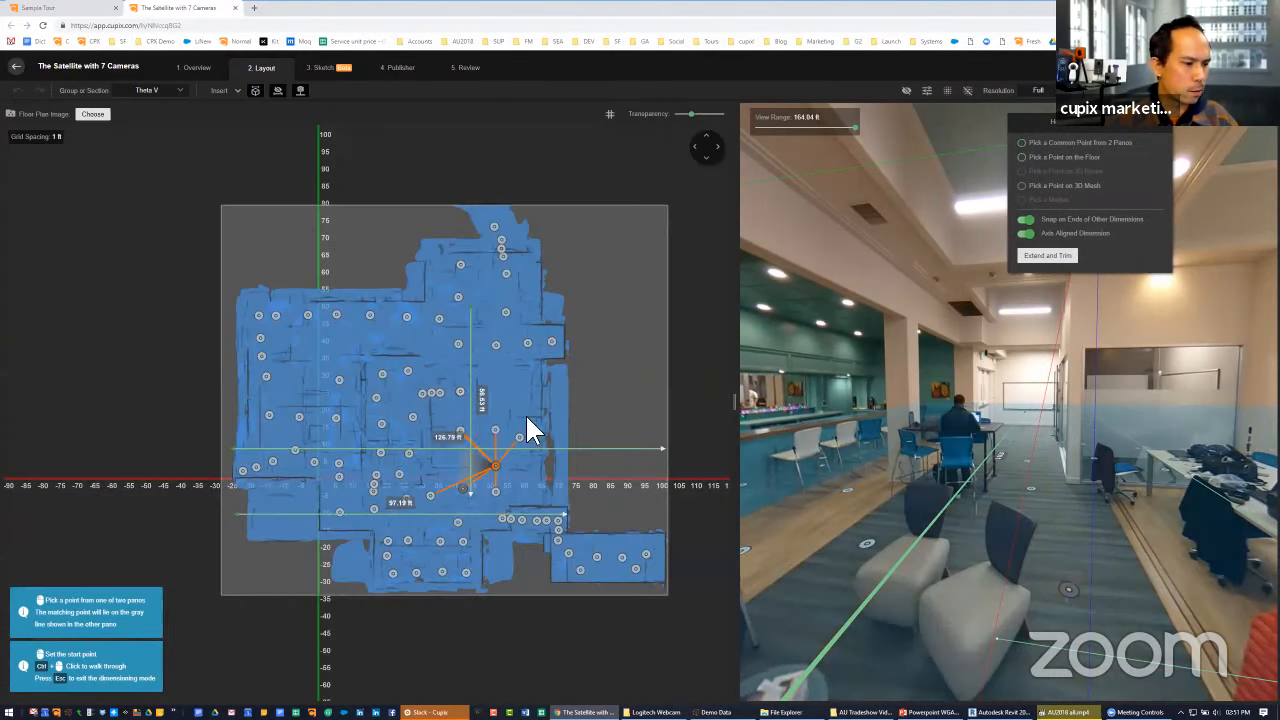
{"action": "left_click", "coordinate": [565, 466]}
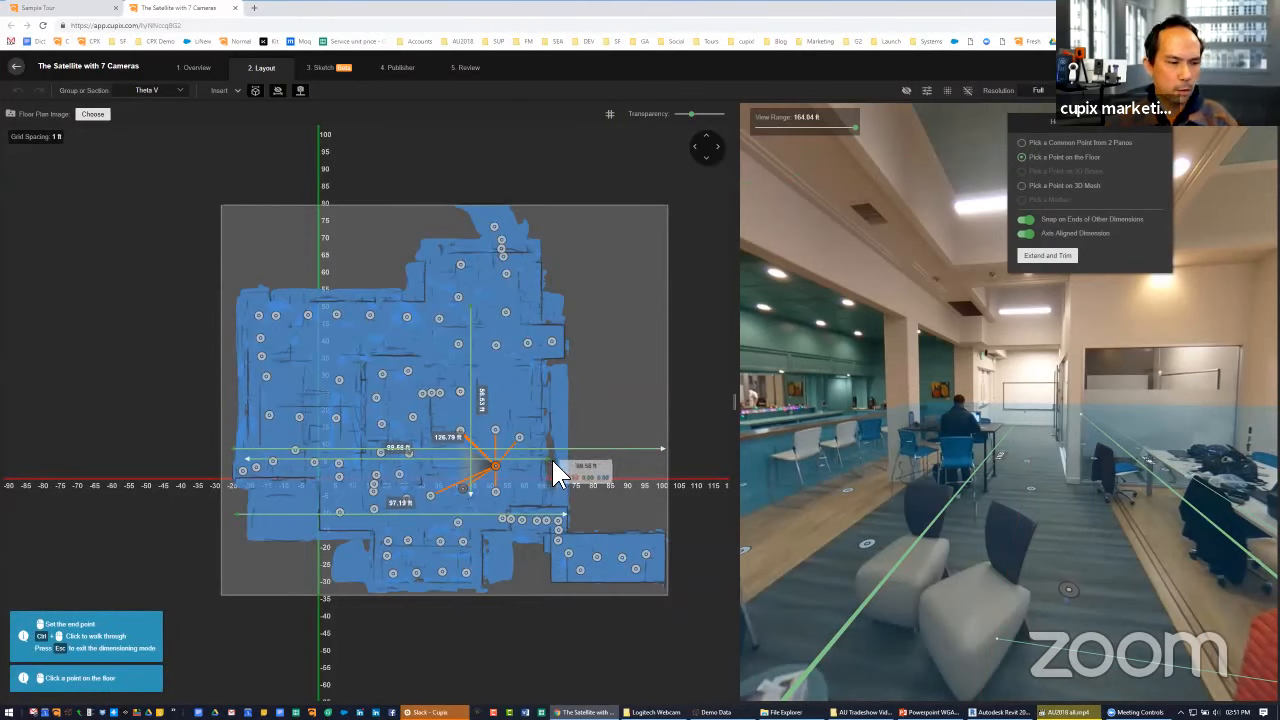
Rescale the Theta V section by setting the new floor plan dimension's real value to 63.99 ft
{"action": "left_click", "coordinate": [397, 451]}
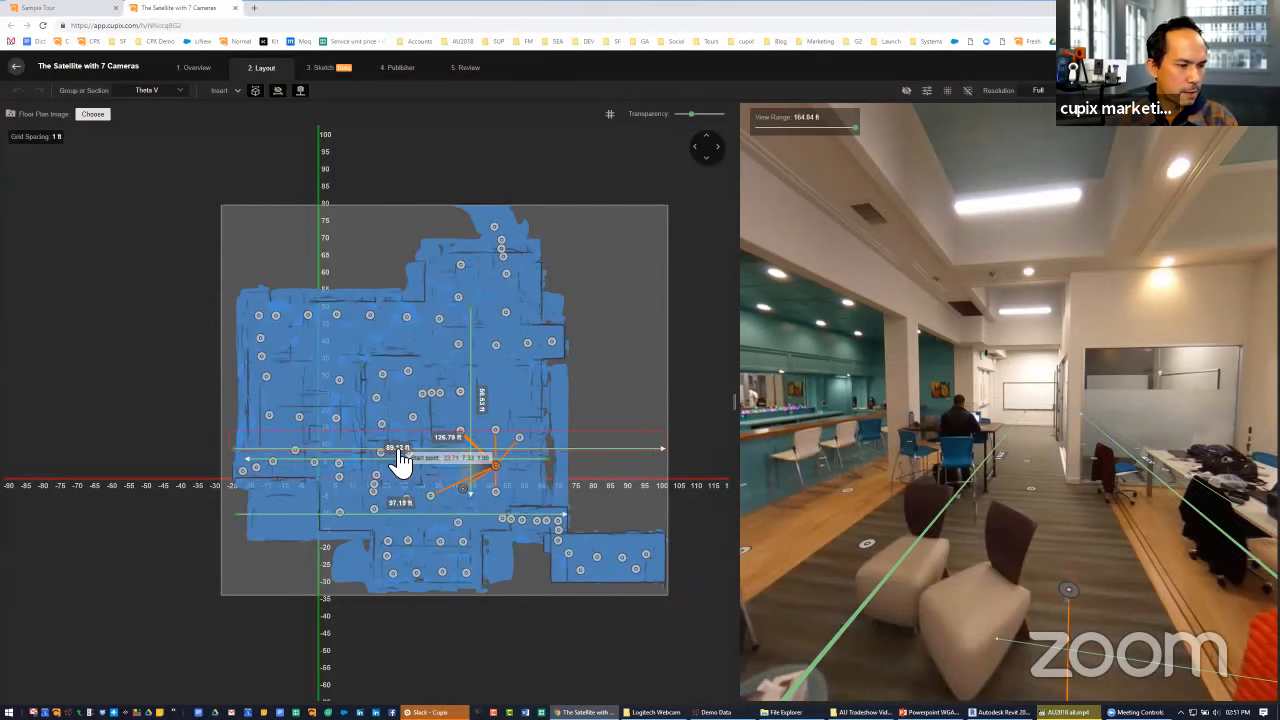
{"action": "left_click", "coordinate": [398, 451]}
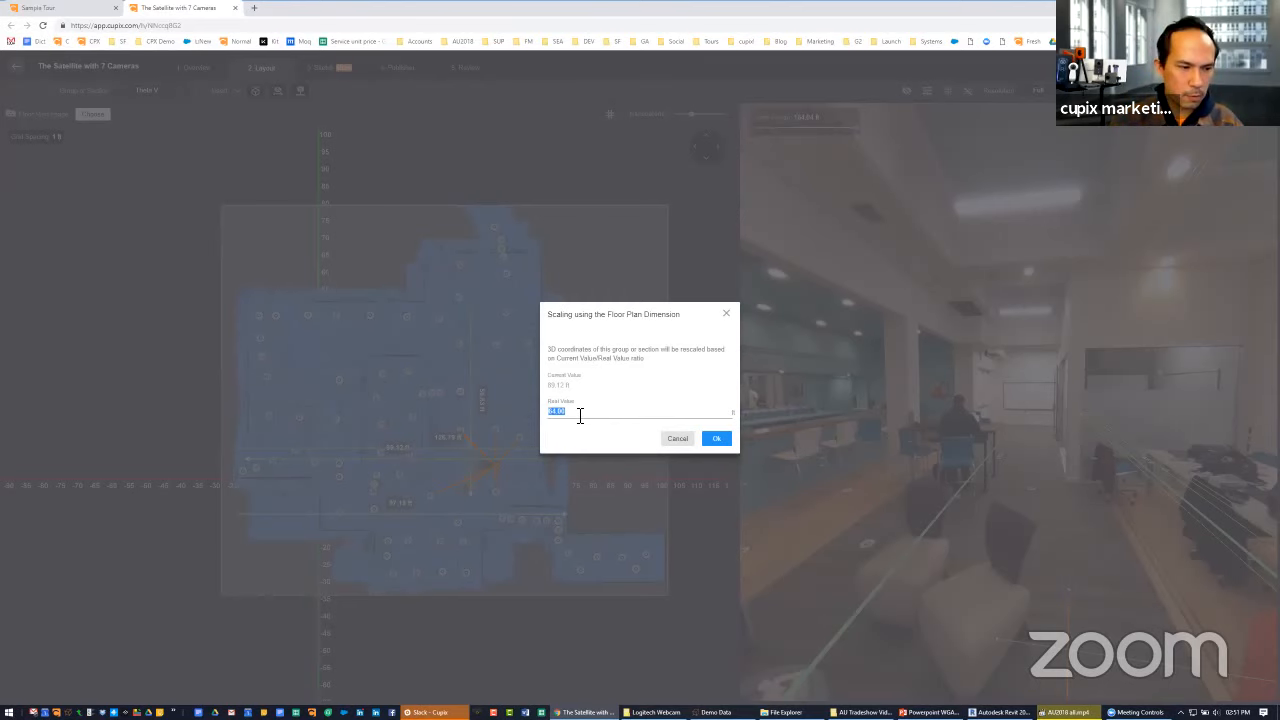
{"action": "left_click", "coordinate": [726, 442]}
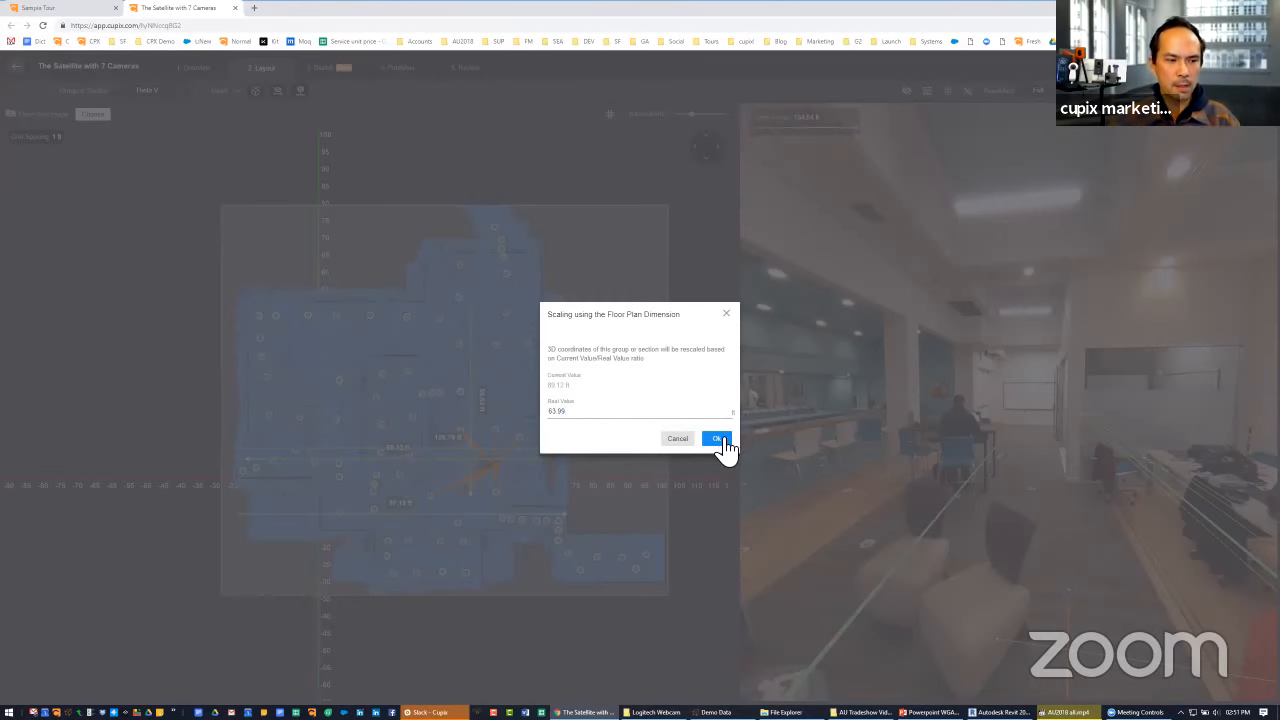
{"action": "scroll", "coordinate": [491, 394], "scroll_direction": "up", "scroll_amount": 2}
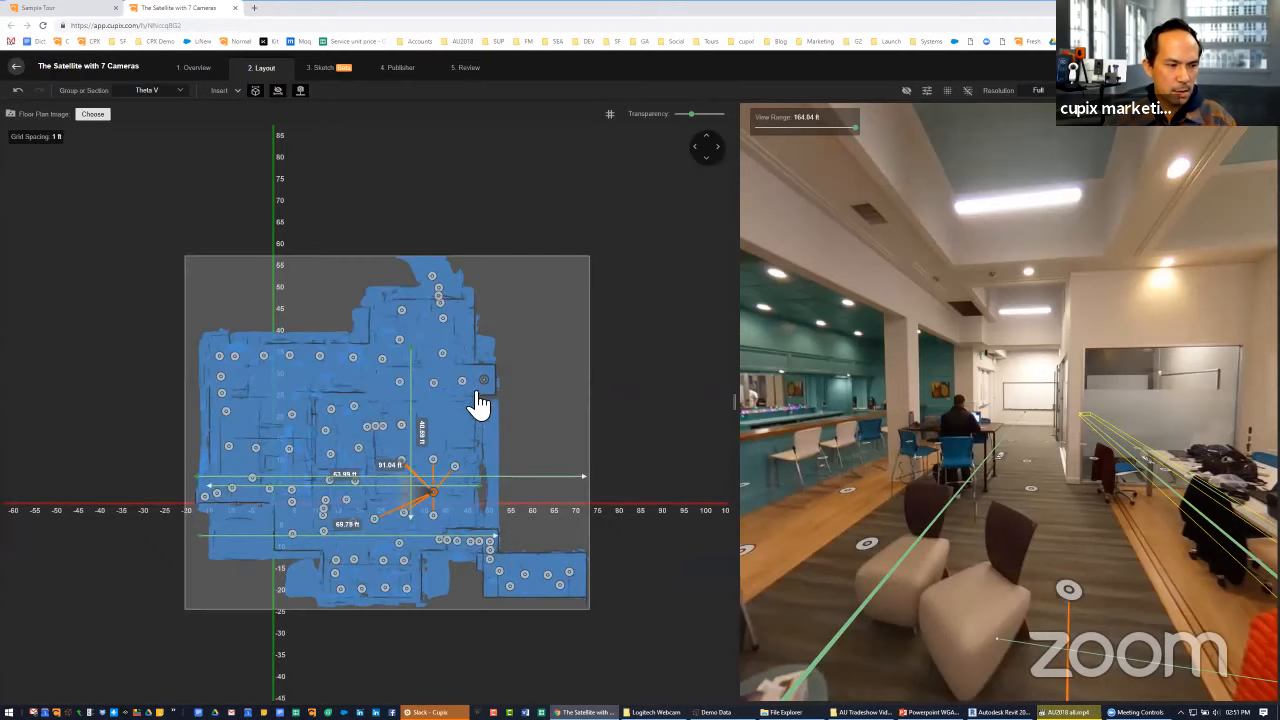
Move the rescaled Theta V section away from the origin to about X 53.5 ft and Y 48.1 ft
{"action": "left_click", "coordinate": [514, 351]}
{"action": "left_click_drag", "start_coordinate": [490, 398], "coordinate": [570, 297]}
{"action": "scroll", "coordinate": [568, 299], "scroll_direction": "down", "scroll_amount": 3}
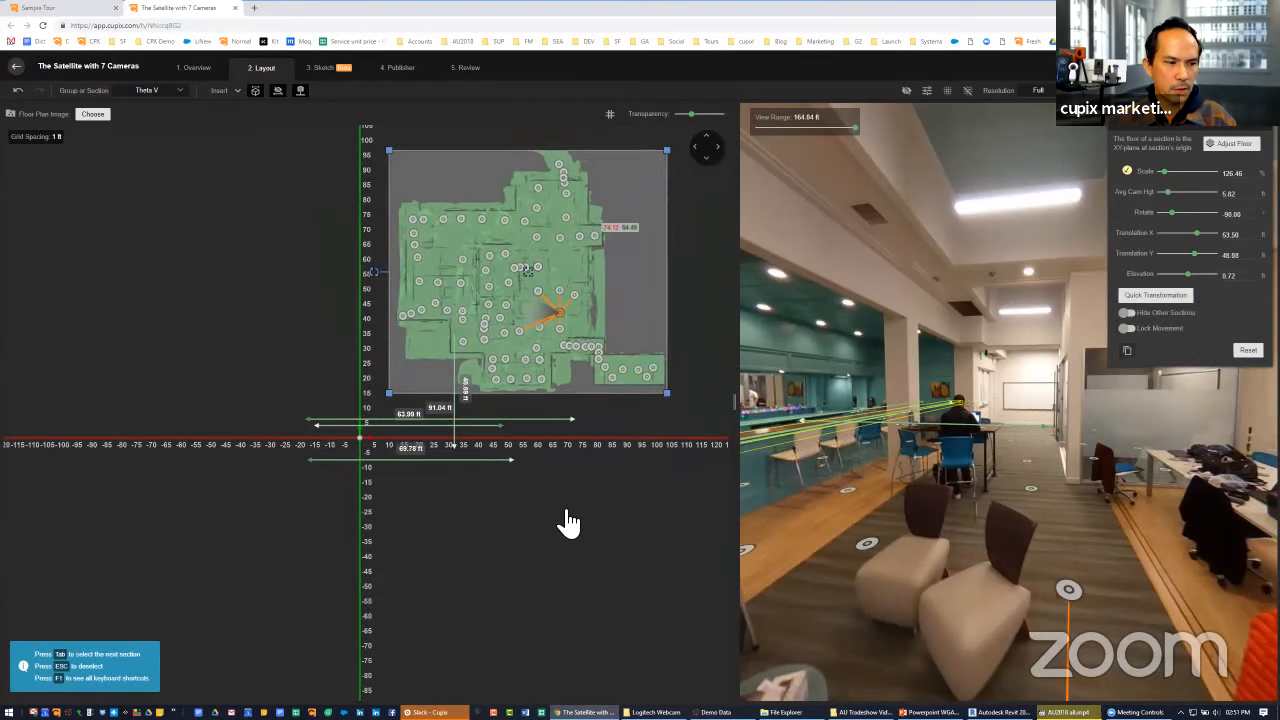
{"action": "left_click_drag", "start_coordinate": [566, 512], "coordinate": [532, 590]}
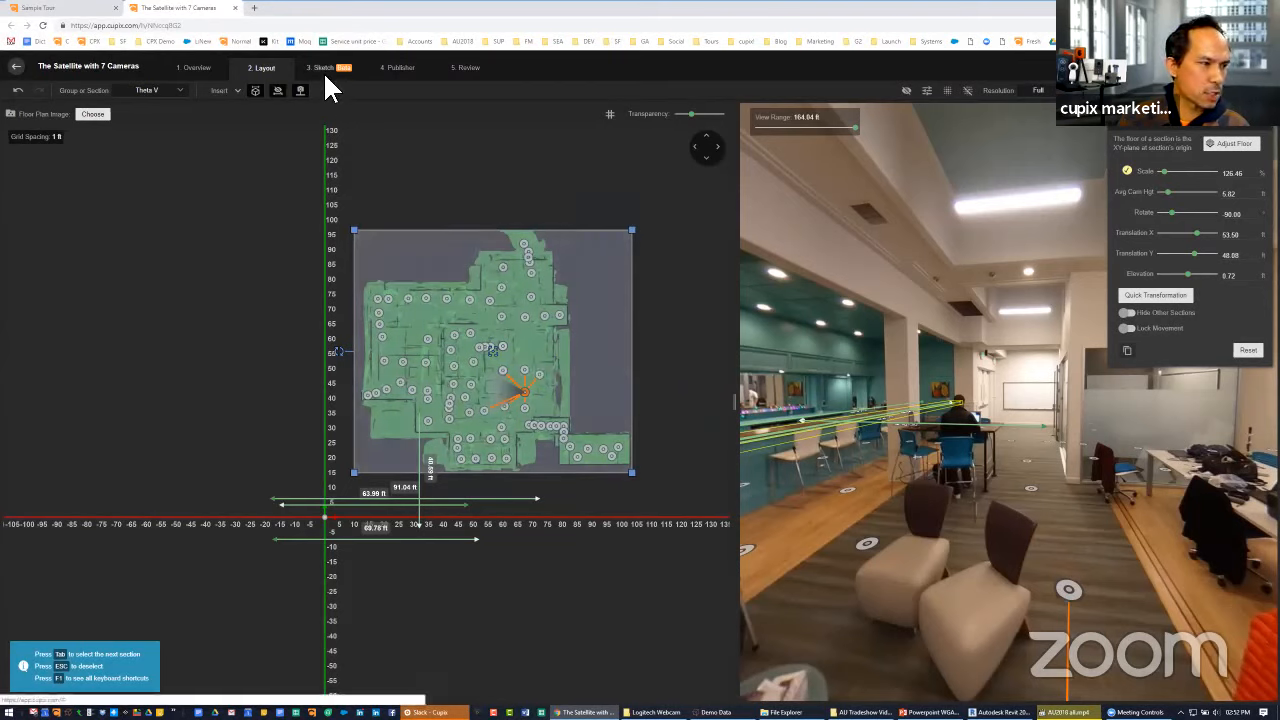
Reload the tour to discard the layout changes and show its sketch in an enlarged, tilted 3D view
{"action": "left_click", "coordinate": [43, 25]}
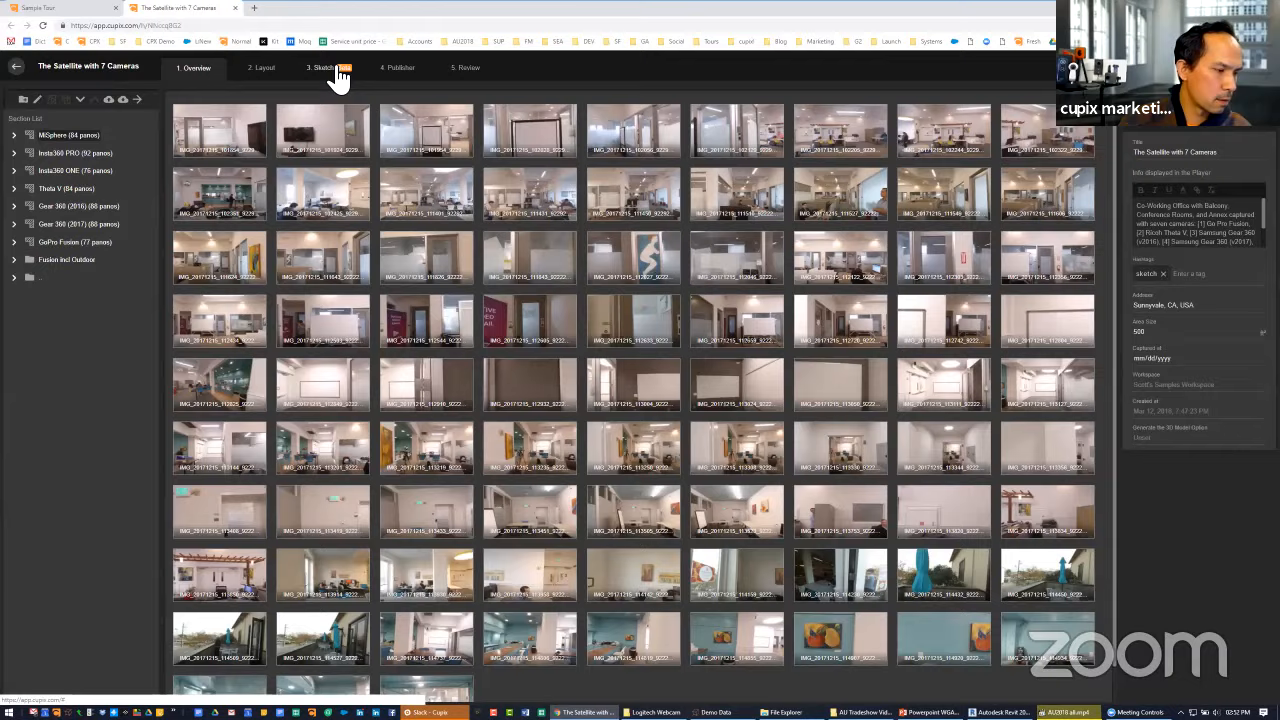
{"action": "left_click", "coordinate": [340, 78]}
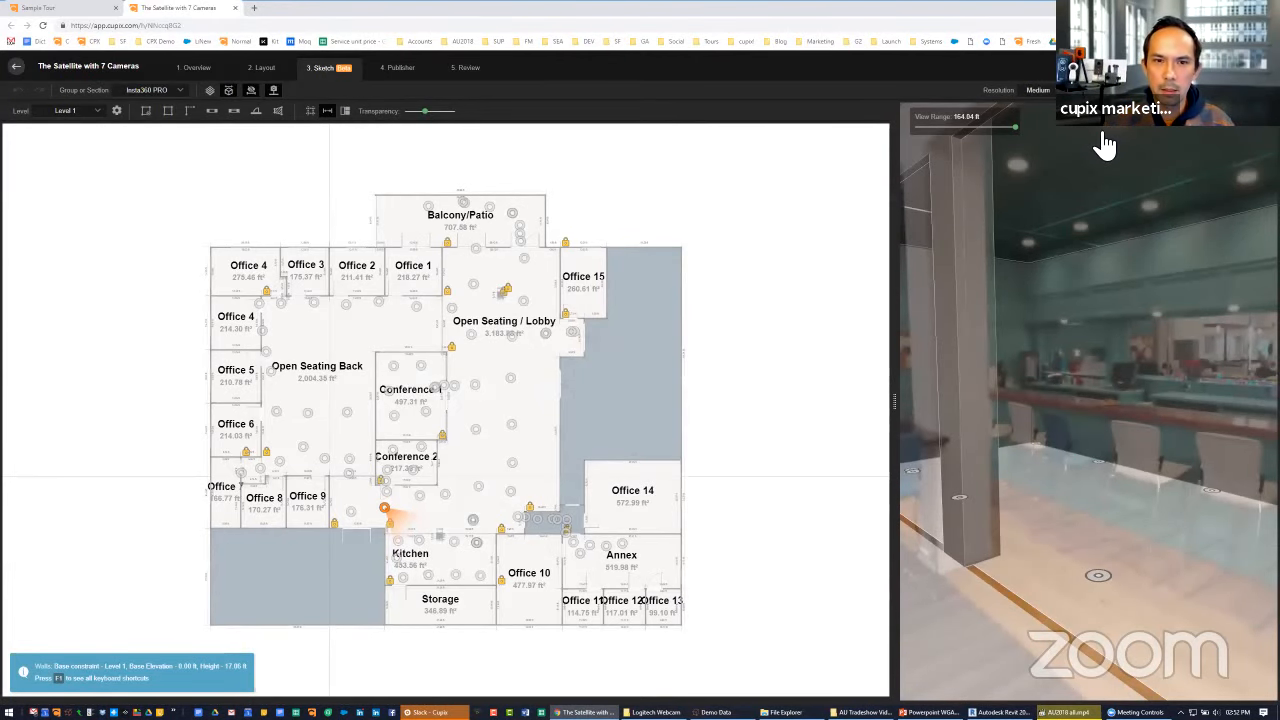
{"action": "key", "text": "Escape"}
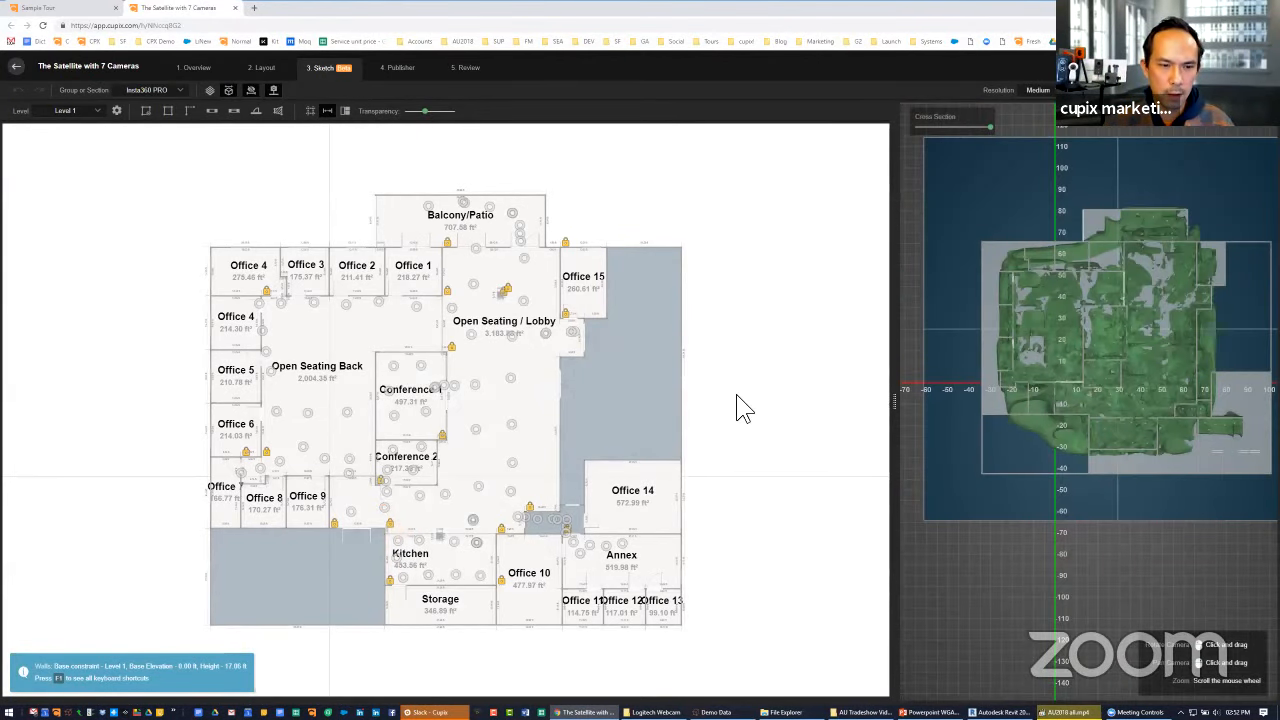
{"action": "left_click_drag", "start_coordinate": [896, 192], "coordinate": [608, 188]}
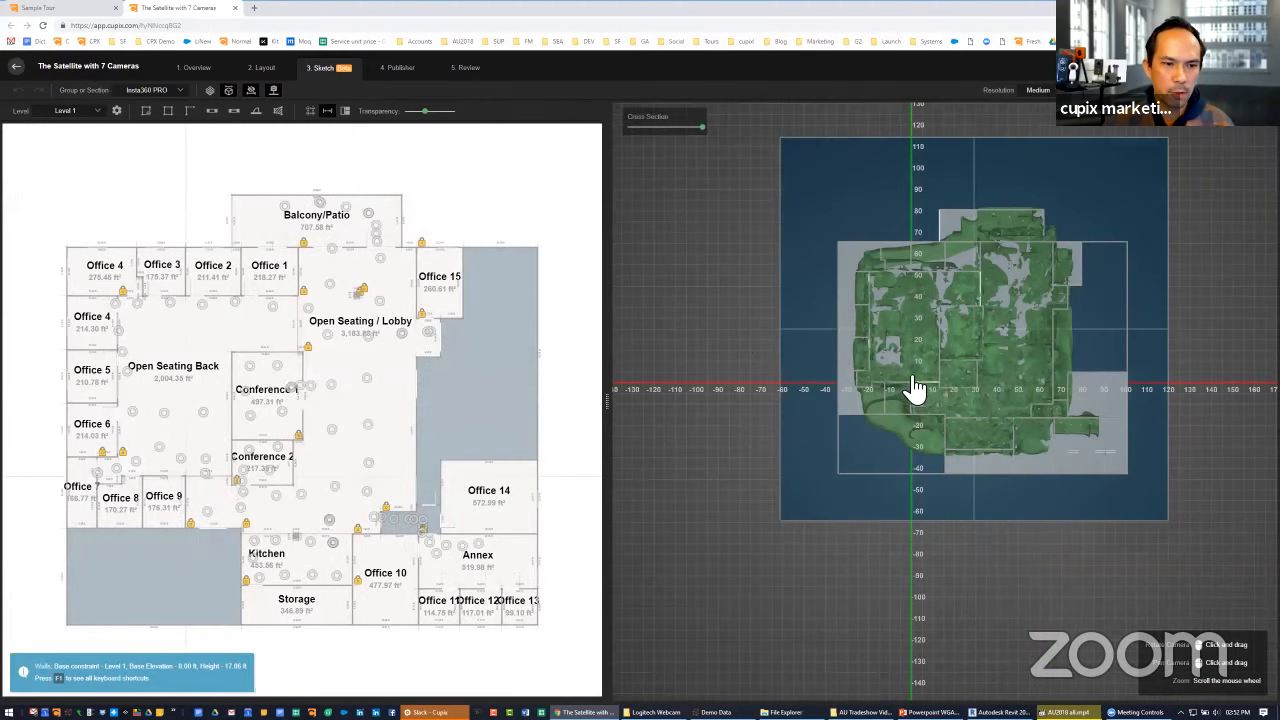
{"action": "left_click_drag", "start_coordinate": [817, 229], "coordinate": [929, 391]}
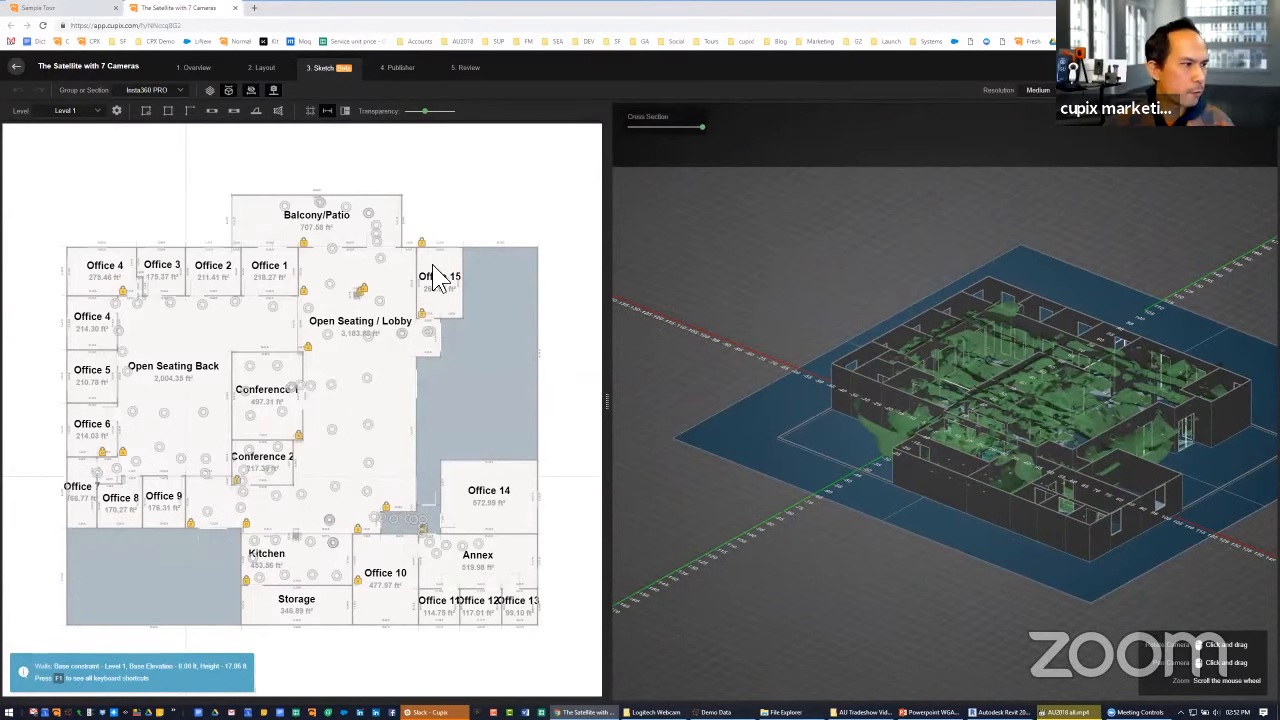
Switch the sketch to the Theta V section and turn on Clean Background for the plan
{"action": "left_click", "coordinate": [172, 92]}
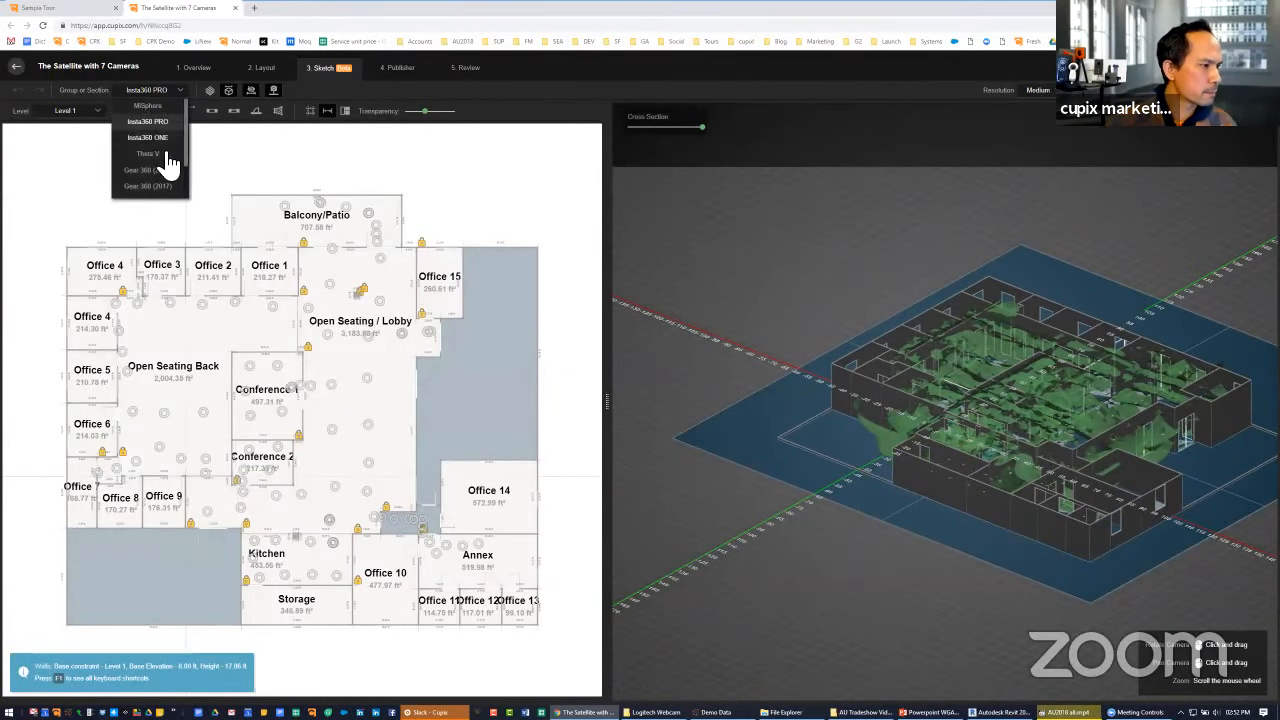
{"action": "left_click", "coordinate": [148, 154]}
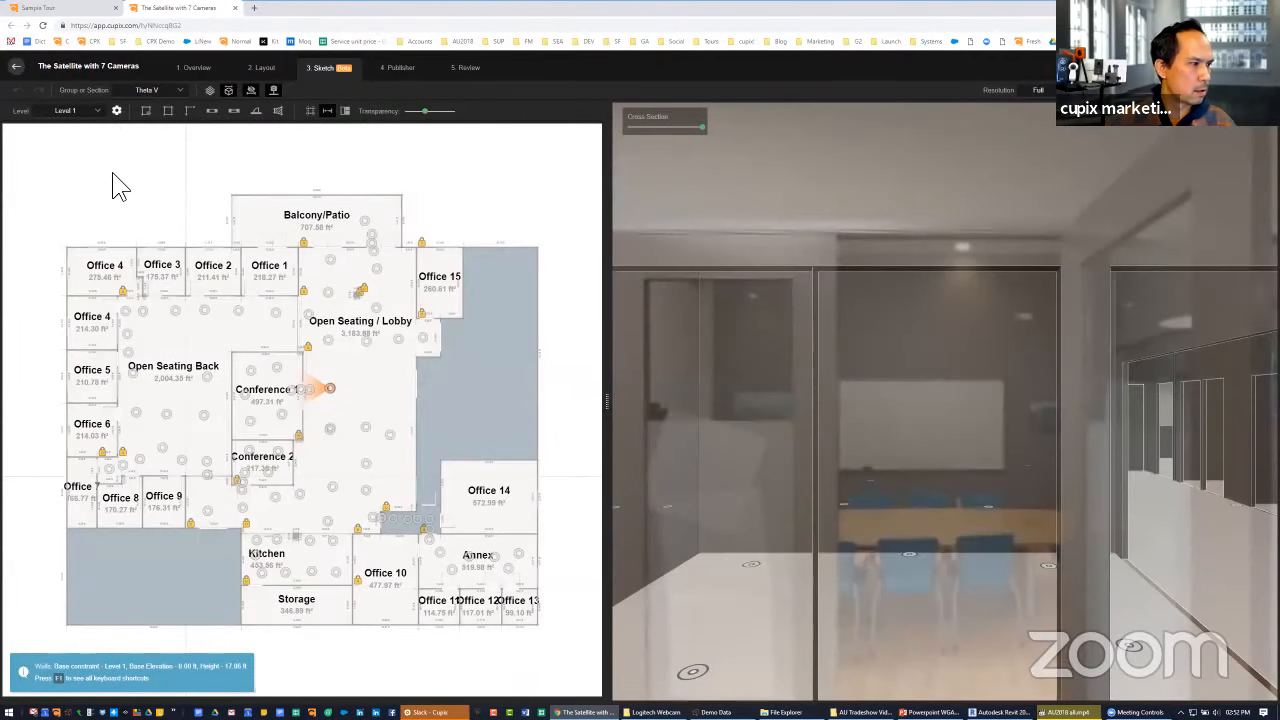
{"action": "left_click", "coordinate": [117, 112]}
{"action": "left_click", "coordinate": [127, 146]}
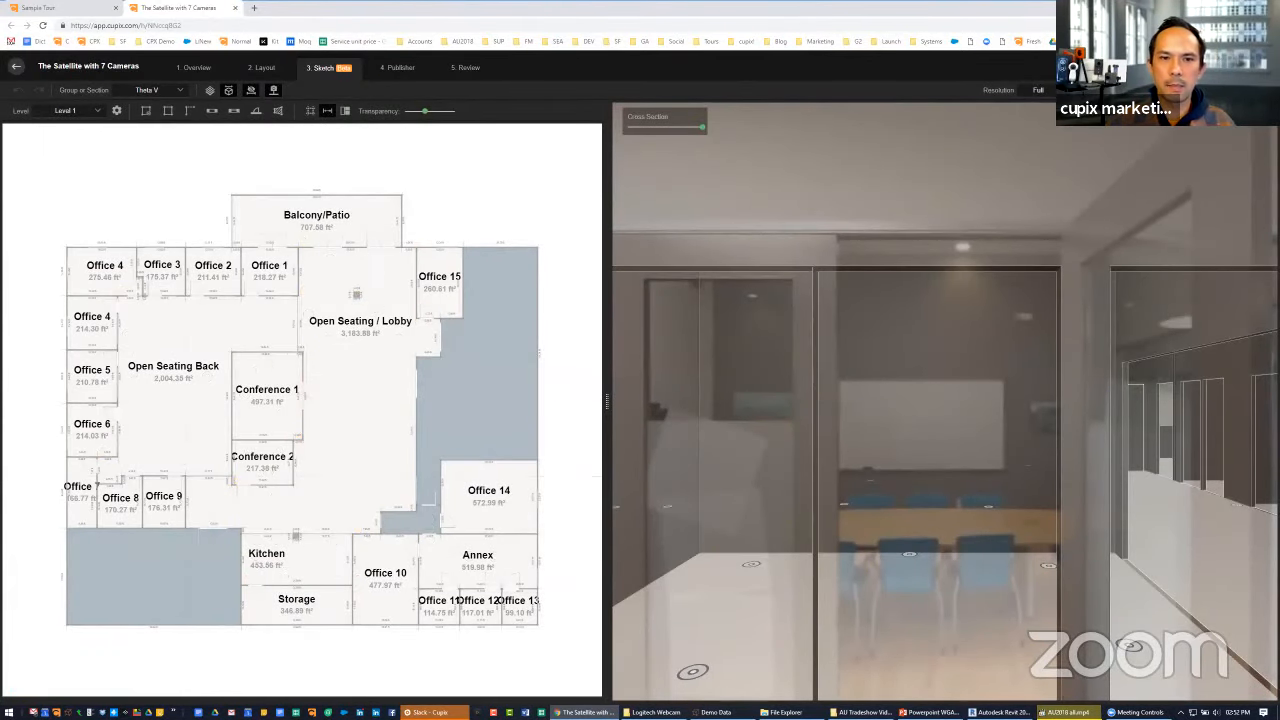
Show the Theta V section's 3D overview, turn on Replace 3D Mesh and orbit to an angled view of the walls
{"action": "scroll", "coordinate": [966, 422], "scroll_direction": "down", "scroll_amount": 3}
{"action": "left_click_drag", "start_coordinate": [918, 392], "coordinate": [888, 372]}
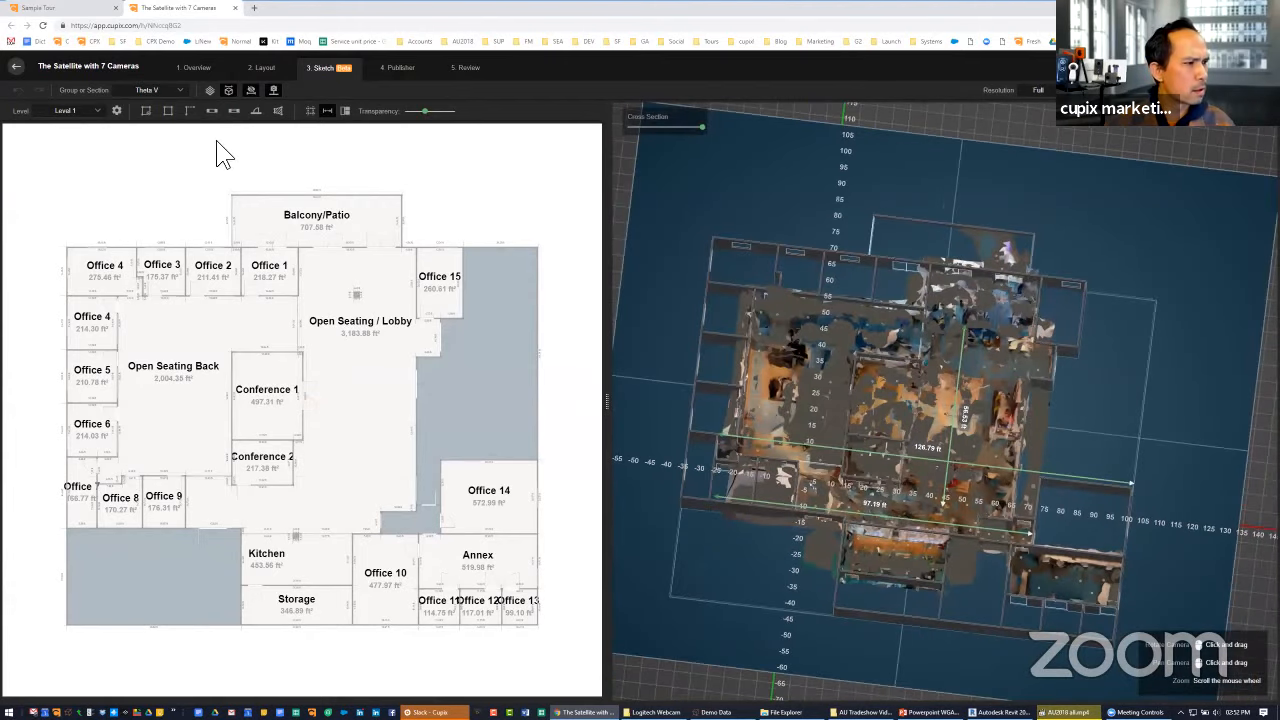
{"action": "left_click", "coordinate": [117, 112]}
{"action": "left_click", "coordinate": [125, 160]}
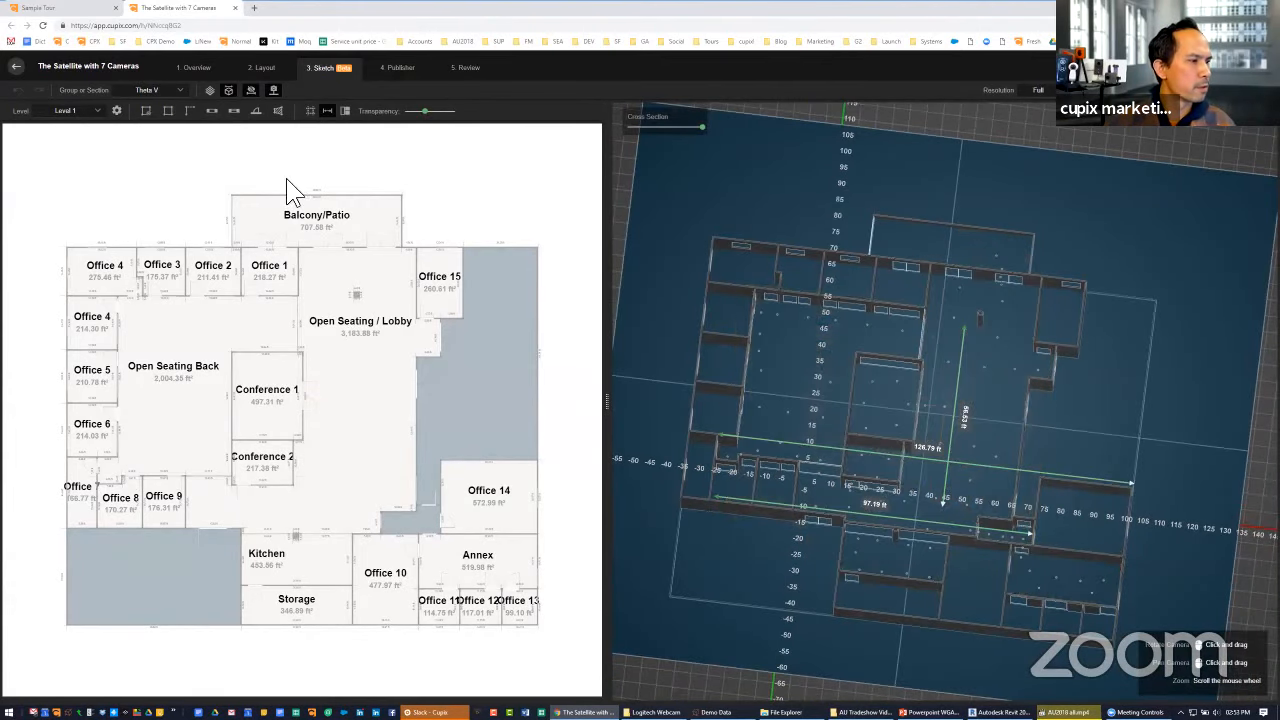
{"action": "left_click_drag", "start_coordinate": [920, 275], "coordinate": [866, 341]}
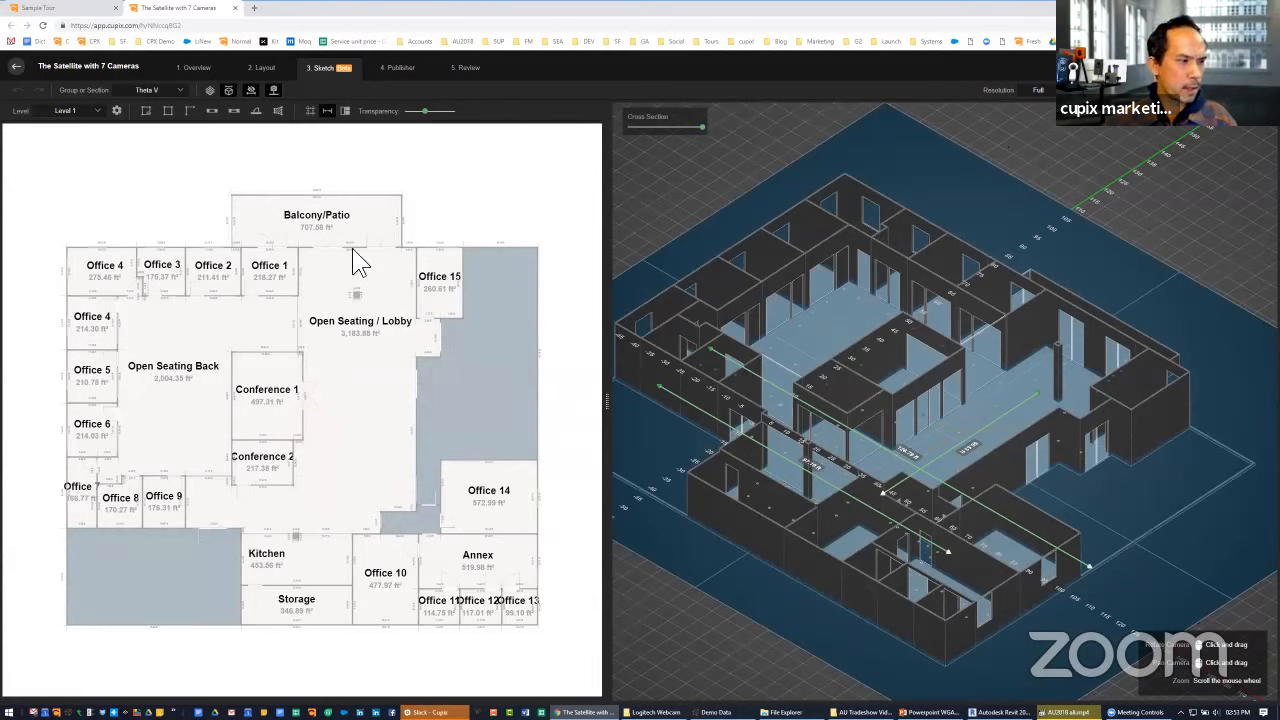
Turn off Clean Background, then inspect the Open Seating / Lobby plan and the 3D wall model from another angle
{"action": "left_click", "coordinate": [116, 110]}
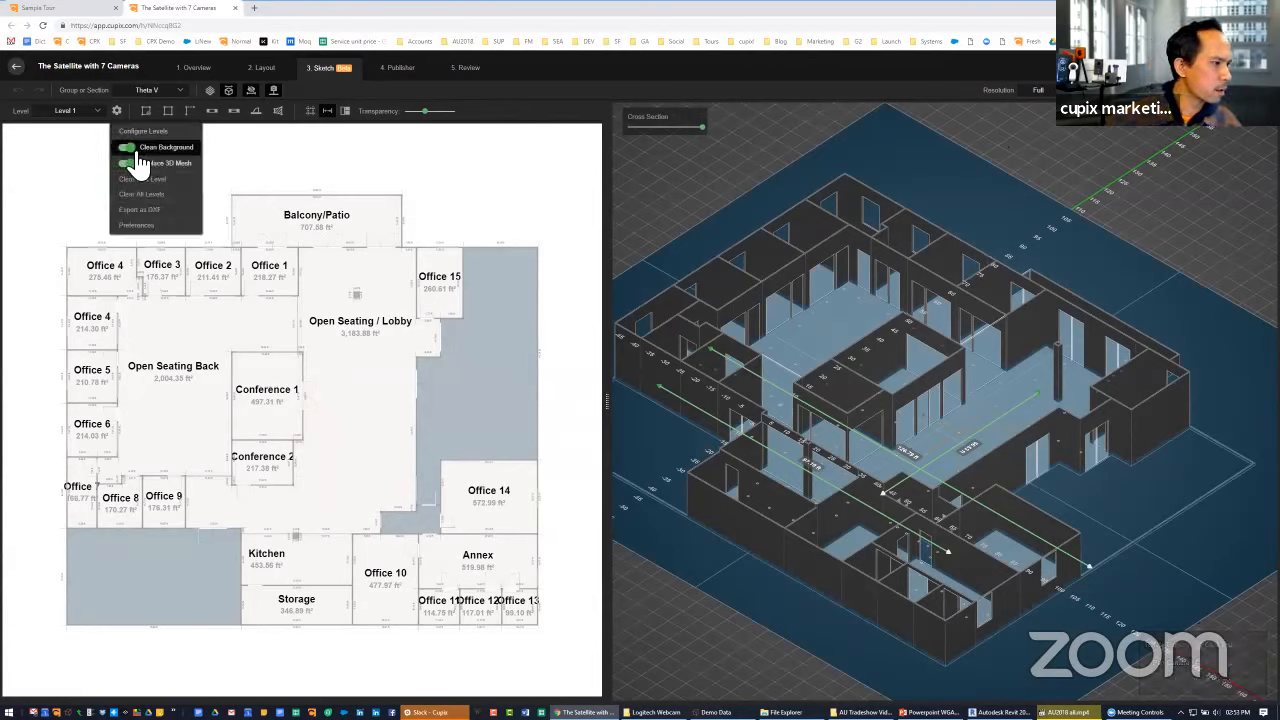
{"action": "left_click", "coordinate": [133, 149]}
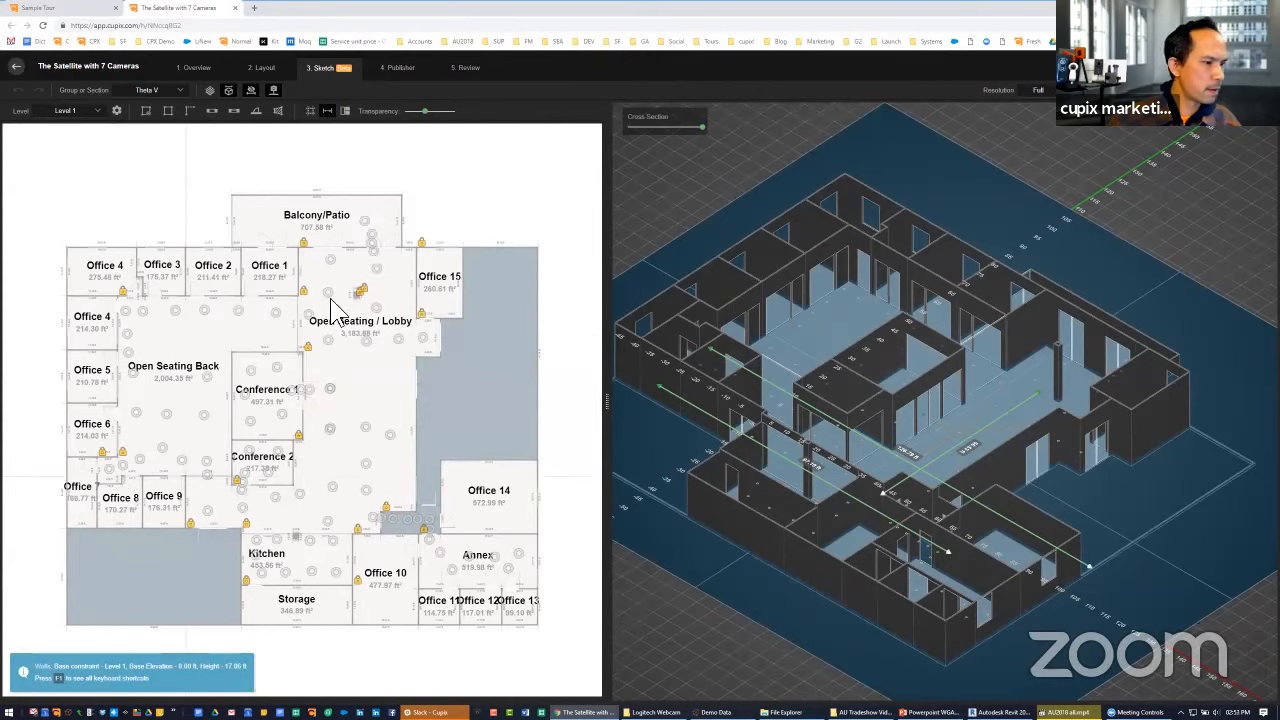
{"action": "scroll", "coordinate": [368, 222], "scroll_direction": "up", "scroll_amount": 4}
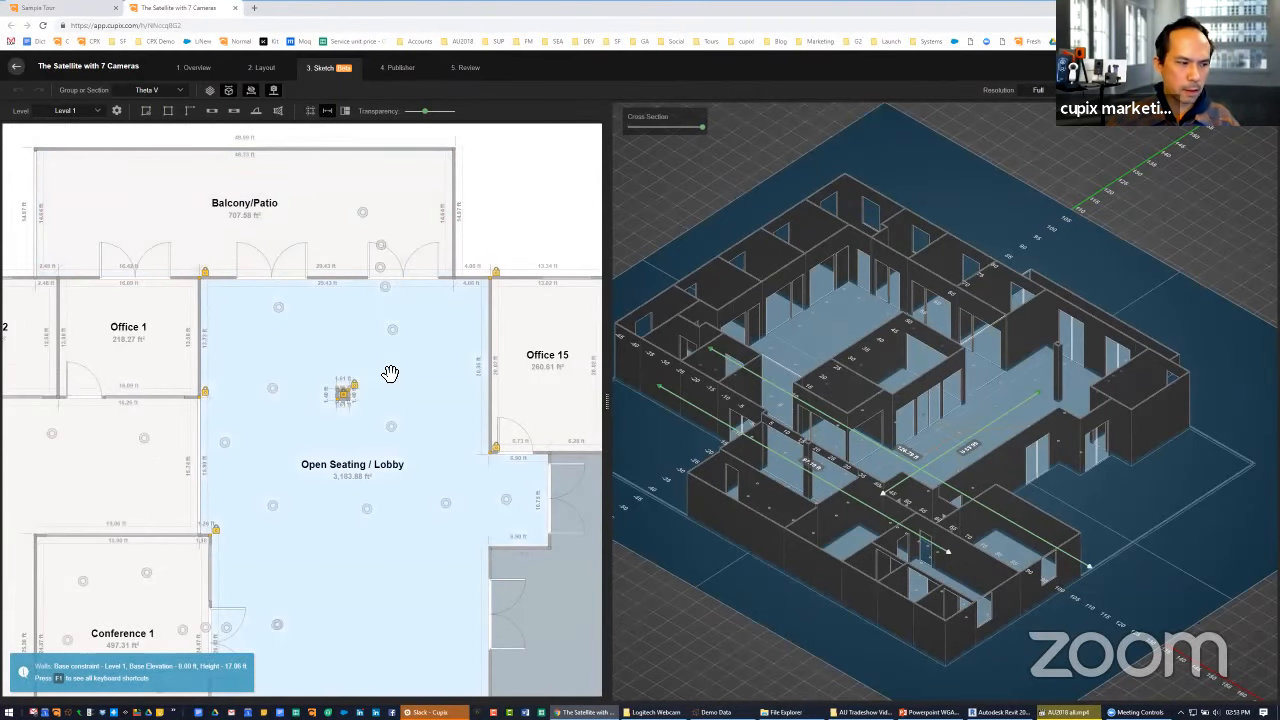
{"action": "scroll", "coordinate": [390, 375], "scroll_direction": "down", "scroll_amount": 1}
{"action": "scroll", "coordinate": [543, 271], "scroll_direction": "down", "scroll_amount": 3}
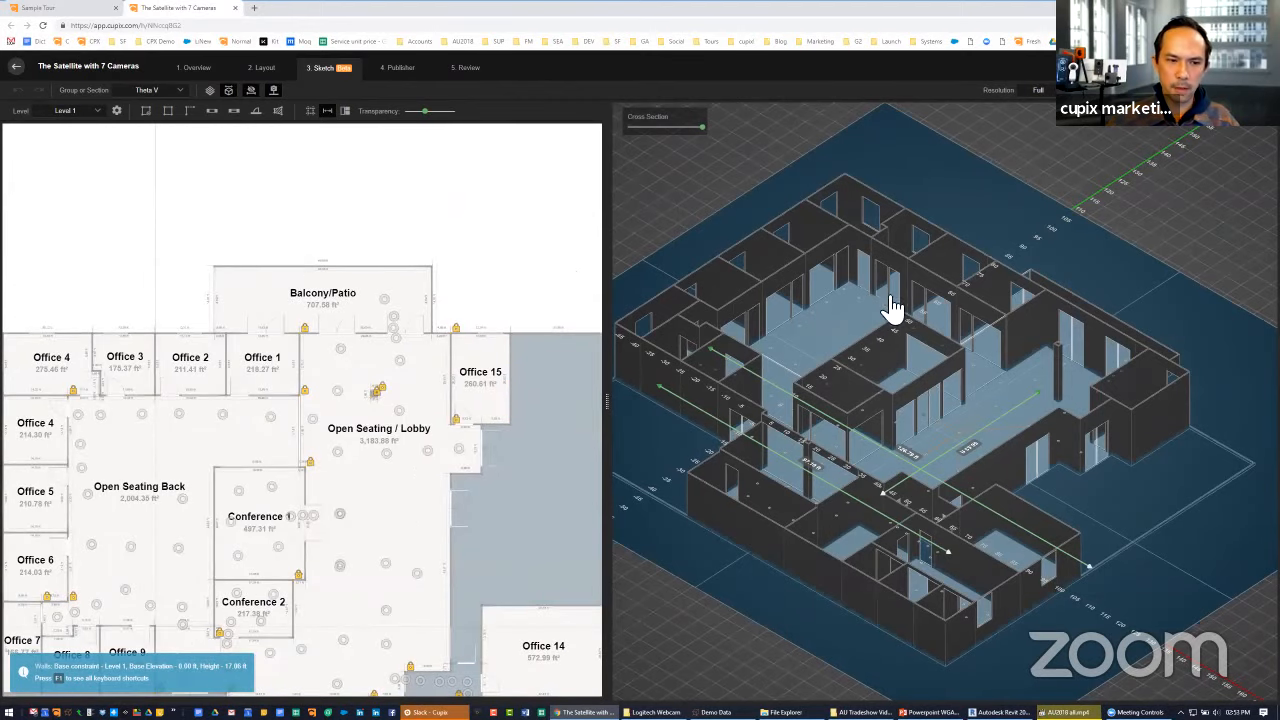
{"action": "left_click_drag", "start_coordinate": [905, 290], "coordinate": [849, 297]}
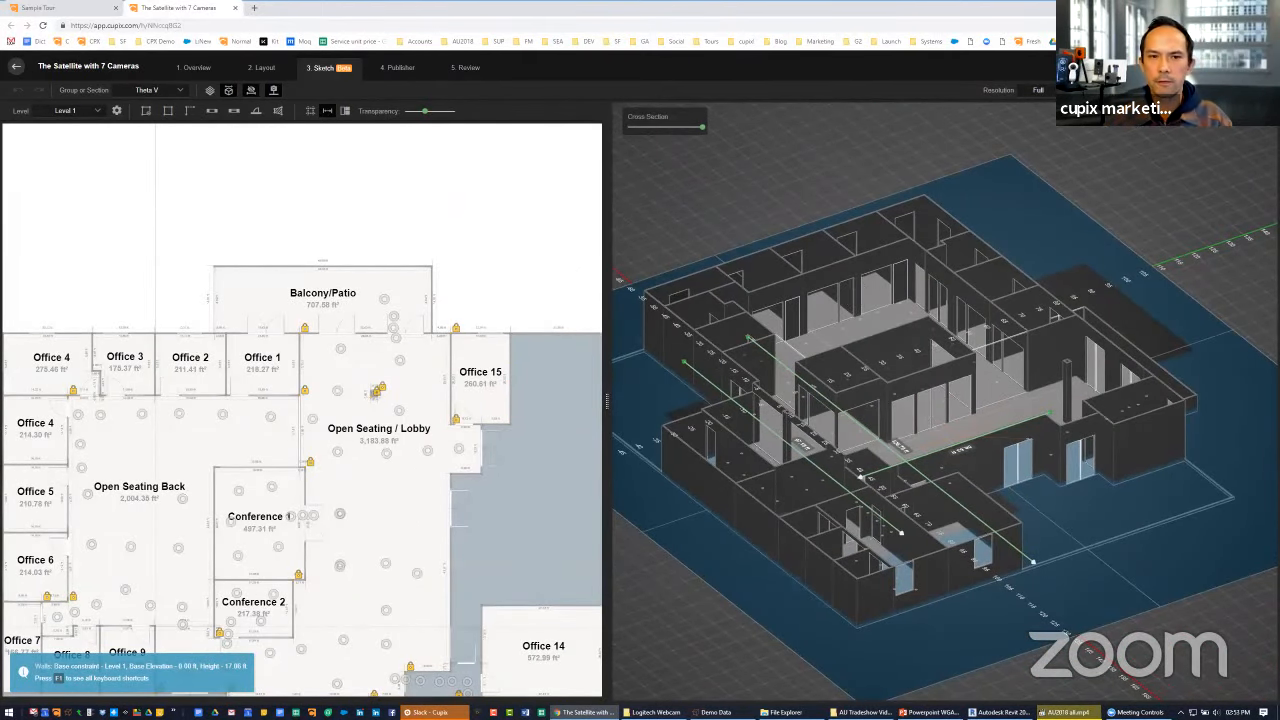
Return to the panorama beside Conference 1 and compare the 3D walls at minimum transparency and at maximum transparency
{"action": "key", "text": "space"}
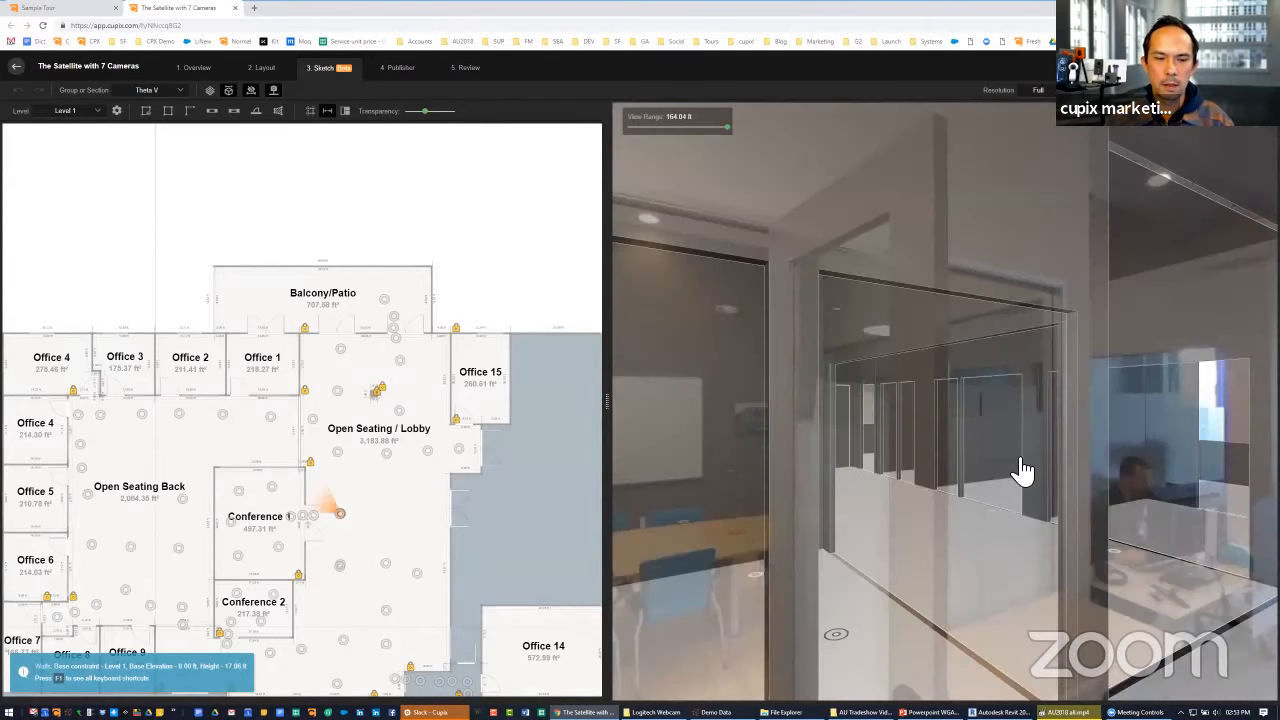
{"action": "left_click_drag", "start_coordinate": [944, 412], "coordinate": [885, 375]}
{"action": "scroll", "coordinate": [885, 375], "scroll_direction": "down", "scroll_amount": 5}
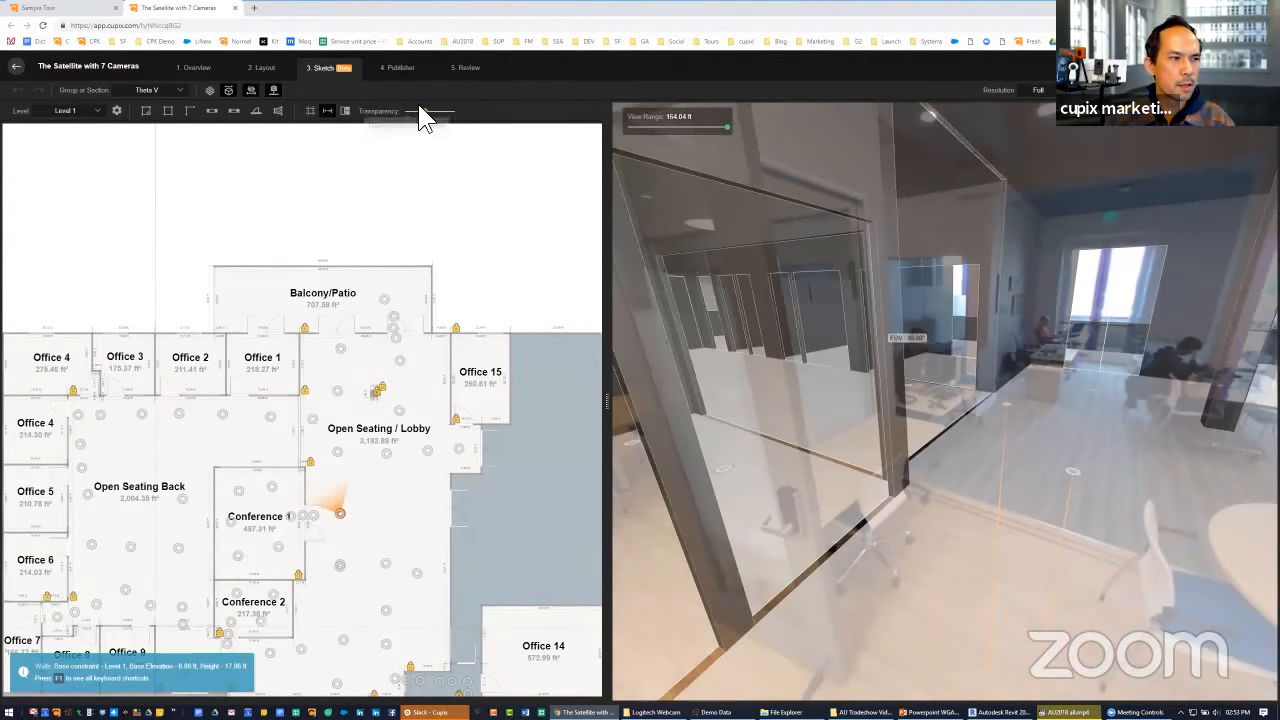
{"action": "left_click", "coordinate": [407, 112]}
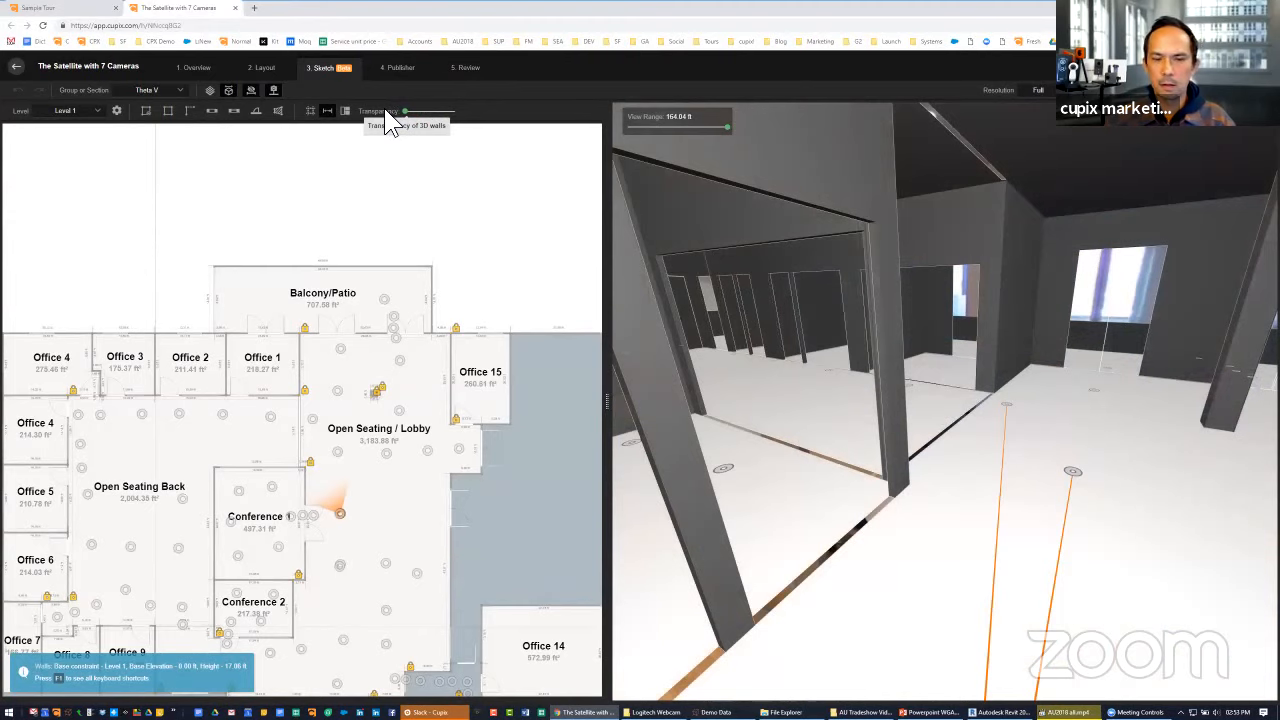
{"action": "left_click_drag", "start_coordinate": [405, 112], "coordinate": [471, 126]}
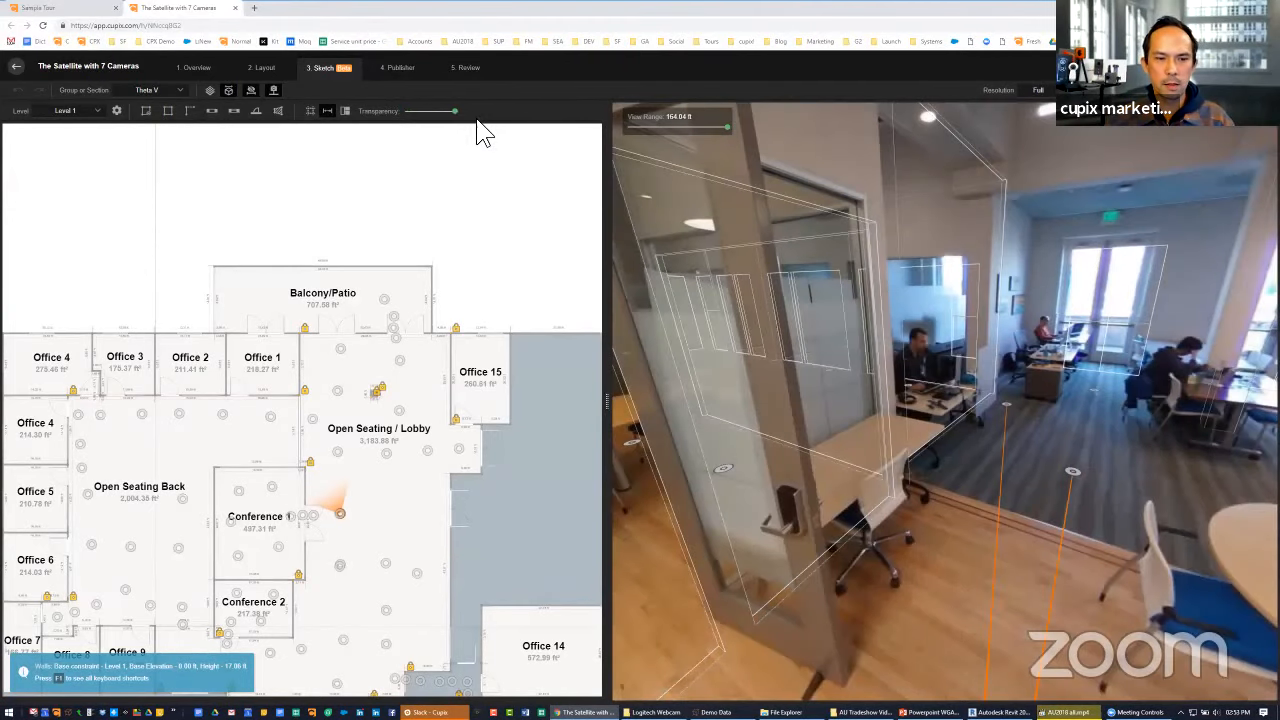
Walk through the Open Seating / Lobby and Open Seating Back panoramas to inspect how the transparent 3D wall outlines fit the rooms
{"action": "left_click", "coordinate": [1067, 472]}
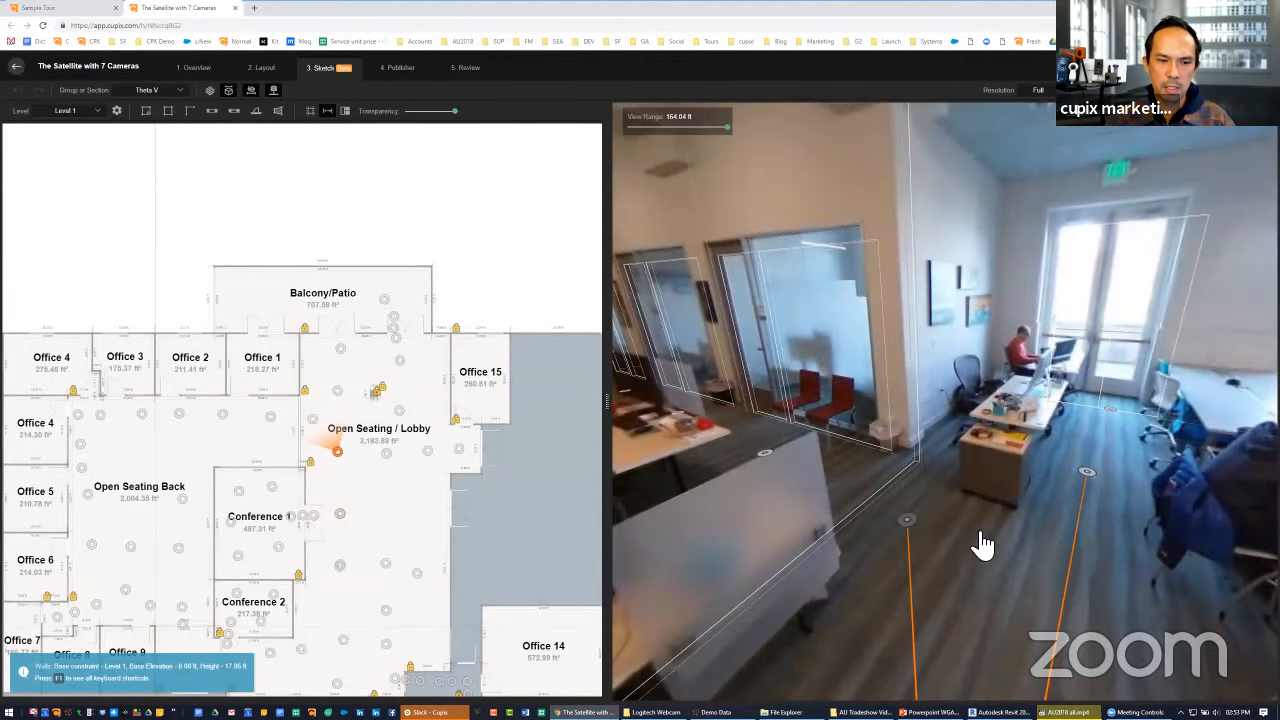
{"action": "left_click_drag", "start_coordinate": [1028, 532], "coordinate": [984, 525]}
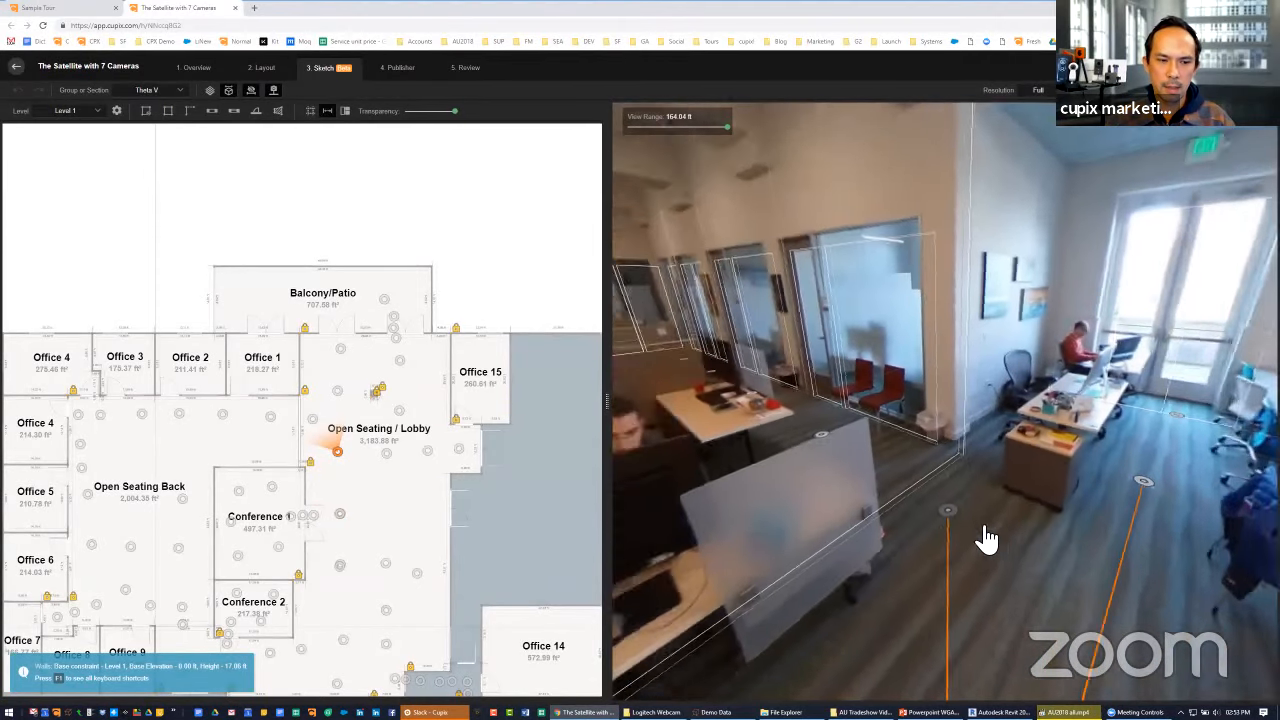
{"action": "left_click", "coordinate": [981, 525]}
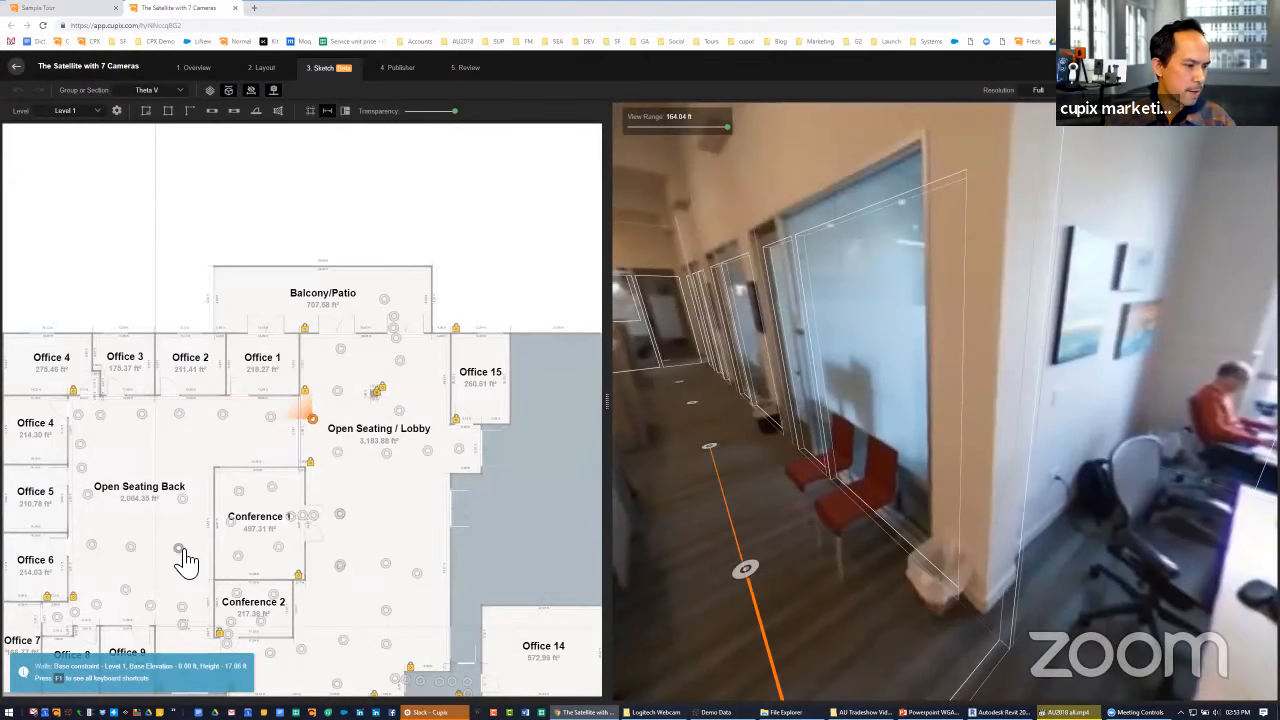
{"action": "left_click", "coordinate": [179, 549]}
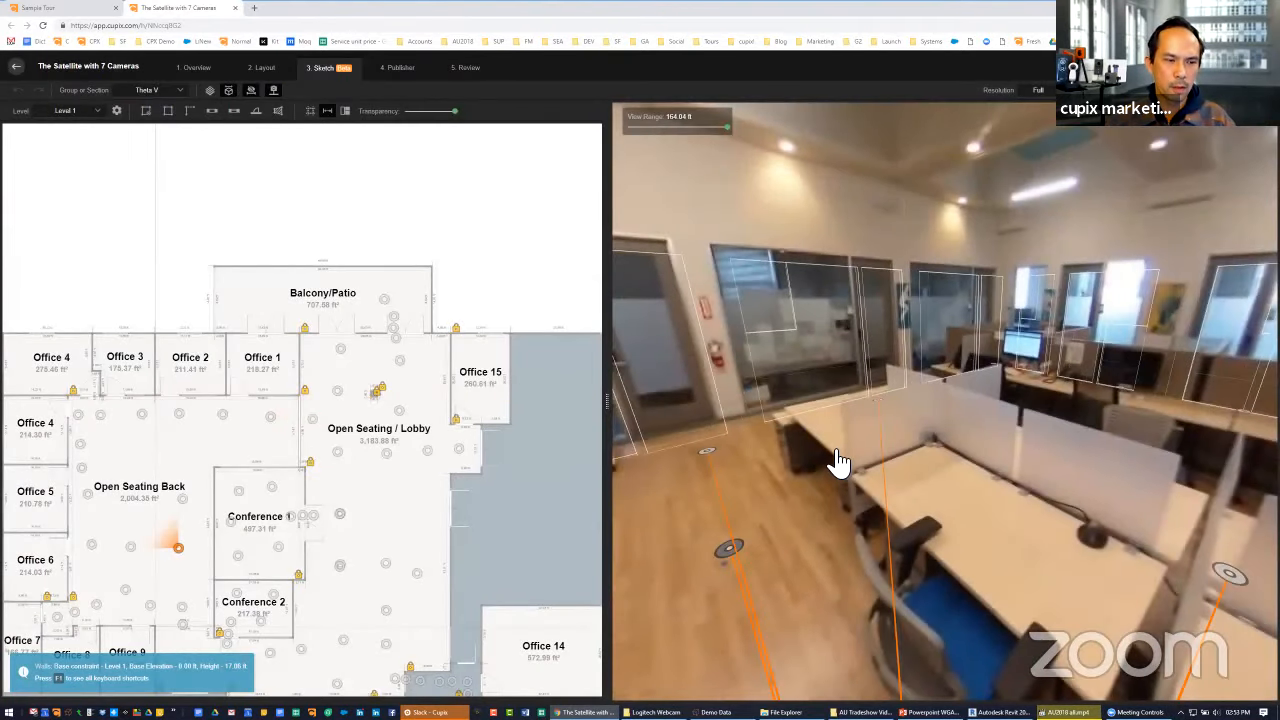
{"action": "left_click", "coordinate": [853, 520]}
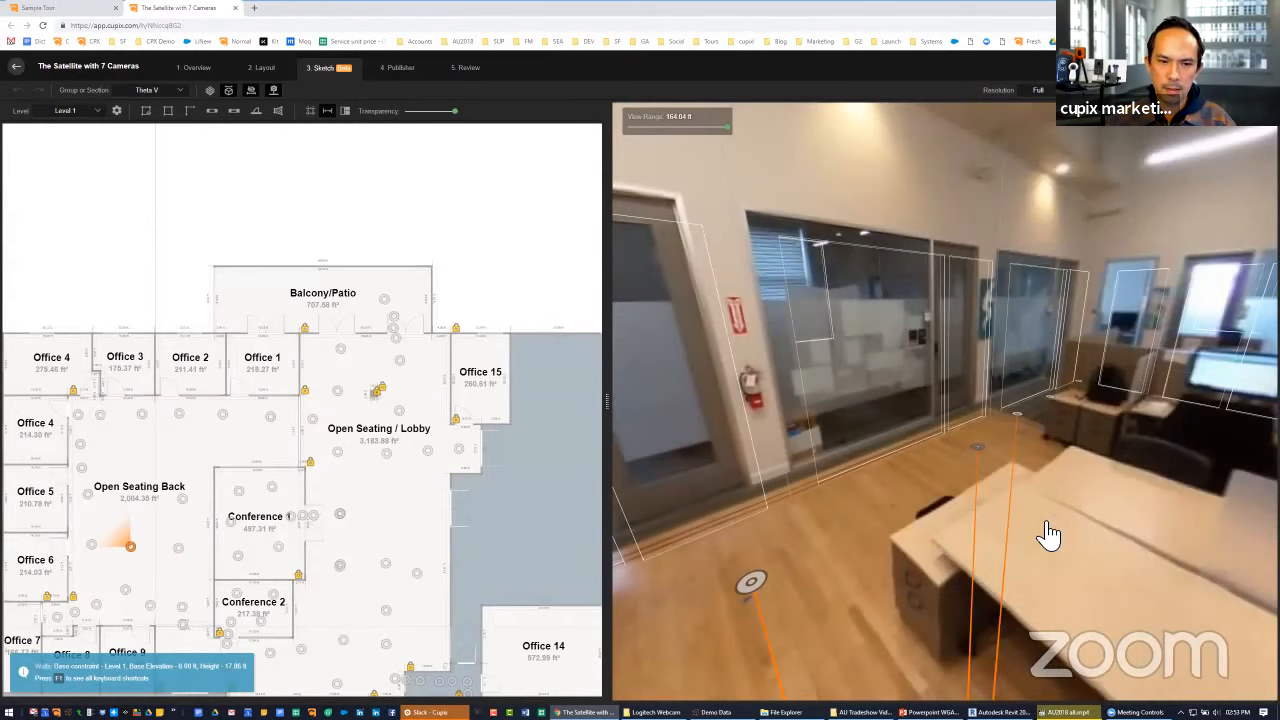
{"action": "mouse_move", "coordinate": [985, 530]}
{"action": "left_mouse_down"}
{"action": "mouse_move", "coordinate": [808, 540]}
{"action": "mouse_move", "coordinate": [698, 522]}
{"action": "left_mouse_up"}
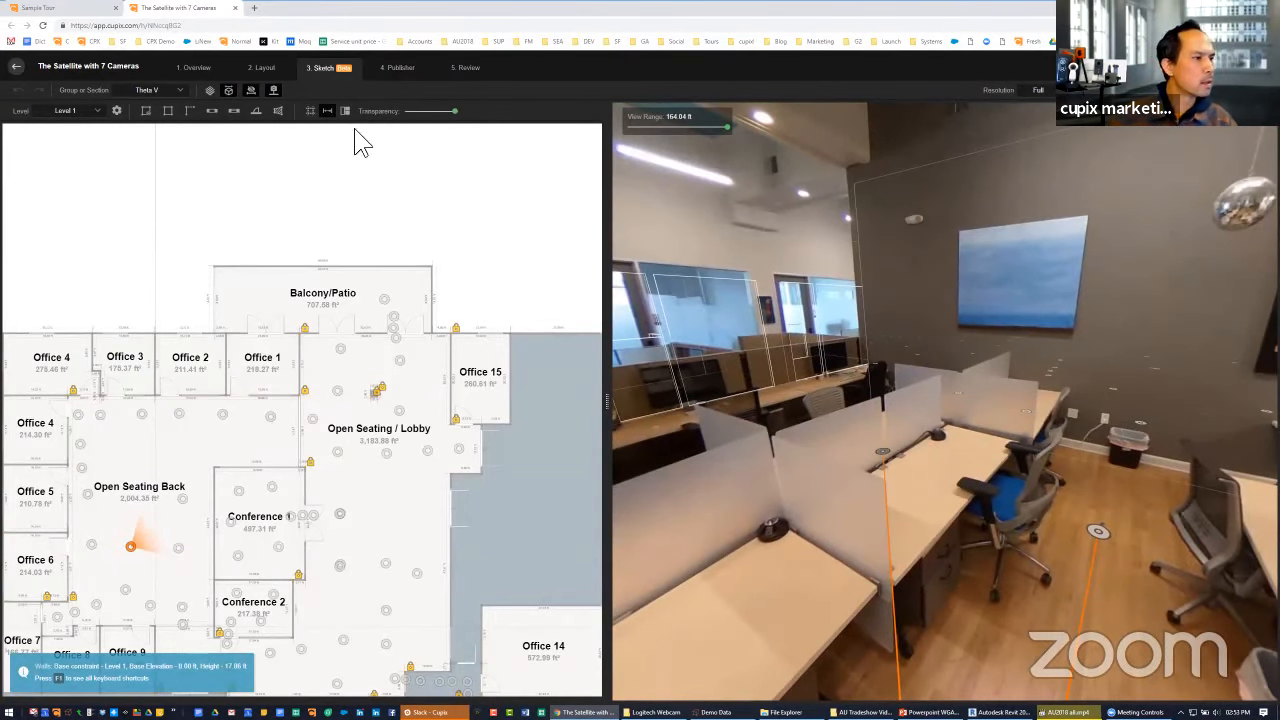
Minimize the 3D wall transparency and walk from Open Seating Back up to Office 2 to examine the solid wall model
{"action": "left_click_drag", "start_coordinate": [455, 111], "coordinate": [404, 111]}
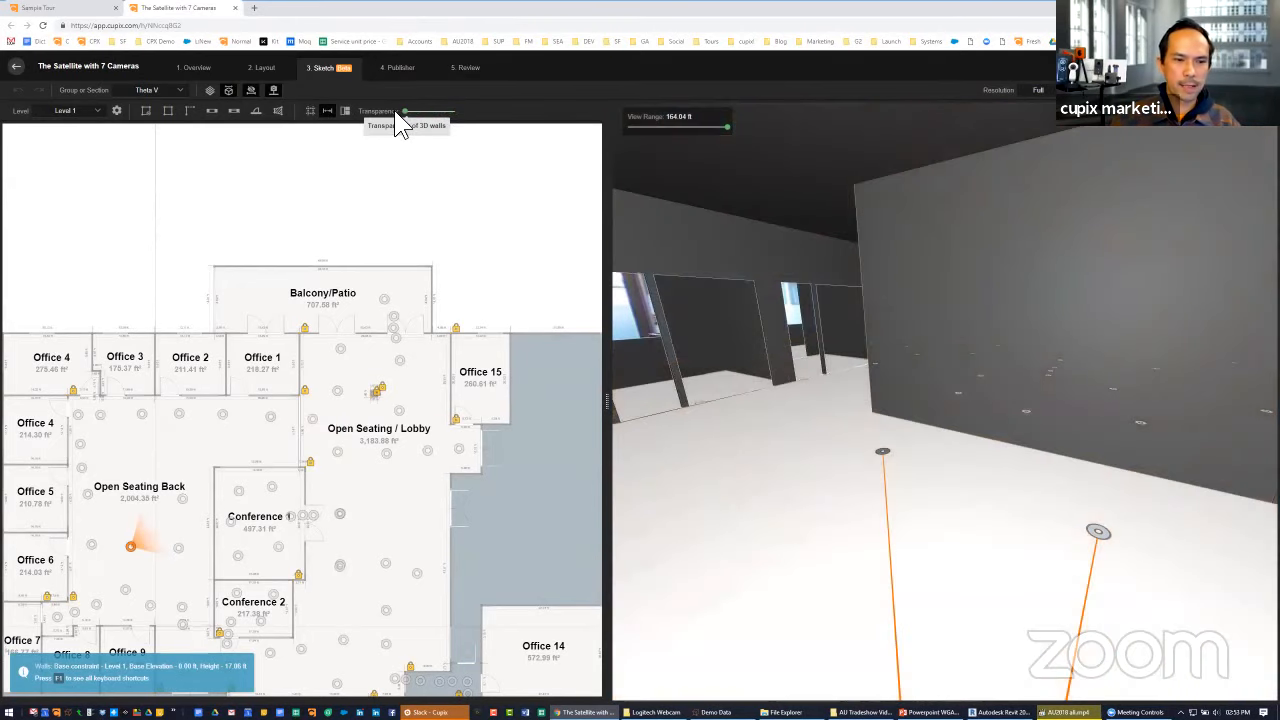
{"action": "left_click", "coordinate": [945, 449]}
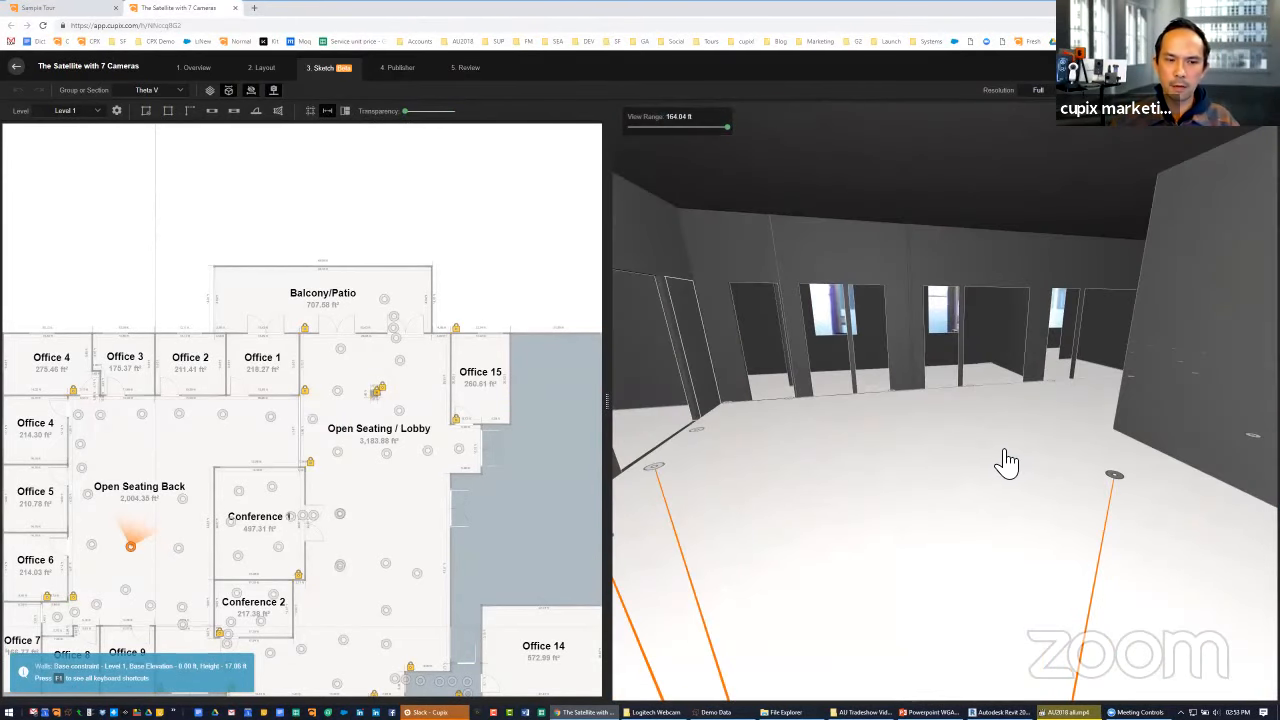
{"action": "left_click", "coordinate": [1003, 455]}
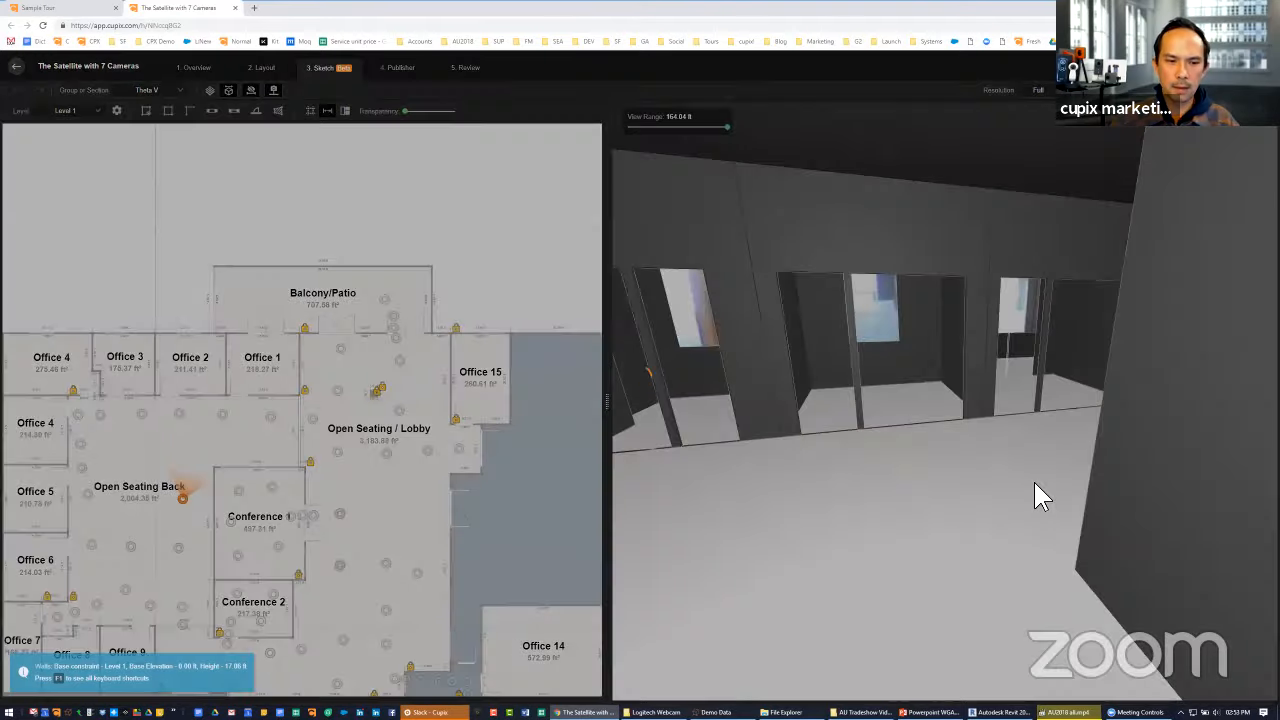
{"action": "left_click", "coordinate": [1036, 493]}
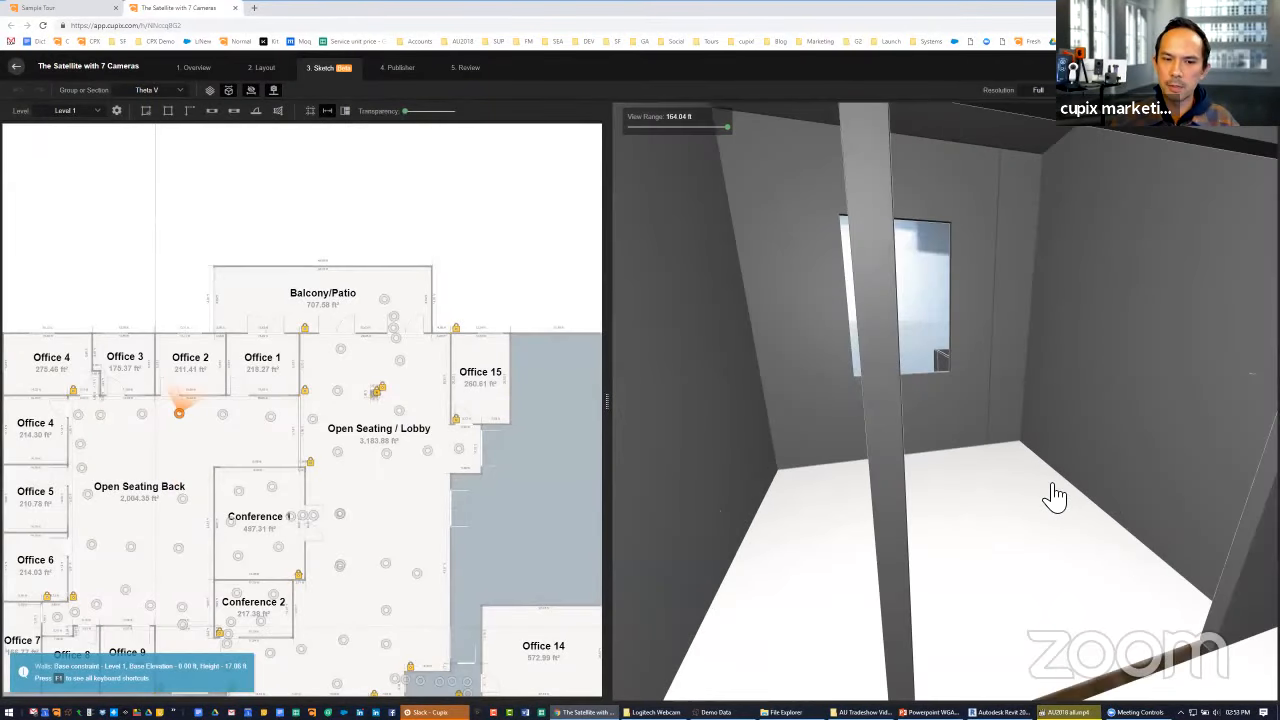
{"action": "left_click_drag", "start_coordinate": [1054, 490], "coordinate": [1018, 436]}
{"action": "left_click", "coordinate": [1018, 443]}
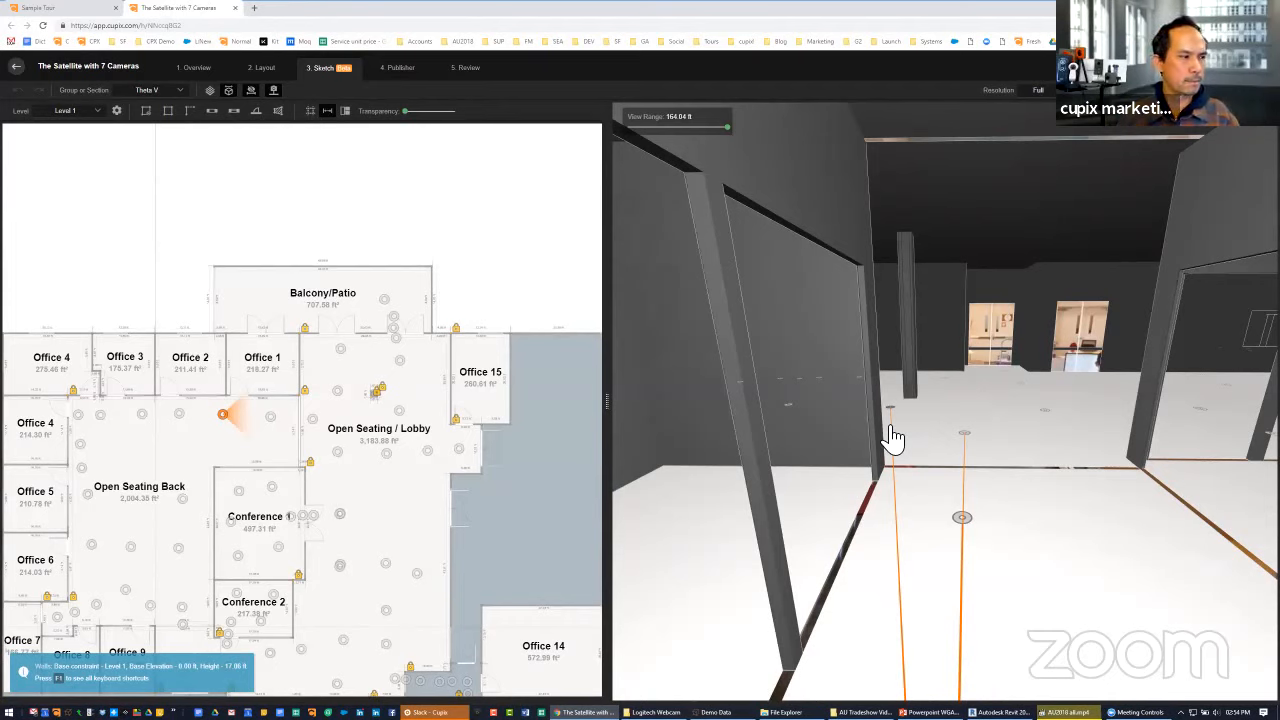
Move into the Open Seating / Lobby, look around the solid walls, and raise the 3D wall transparency to about half
{"action": "left_click", "coordinate": [966, 443]}
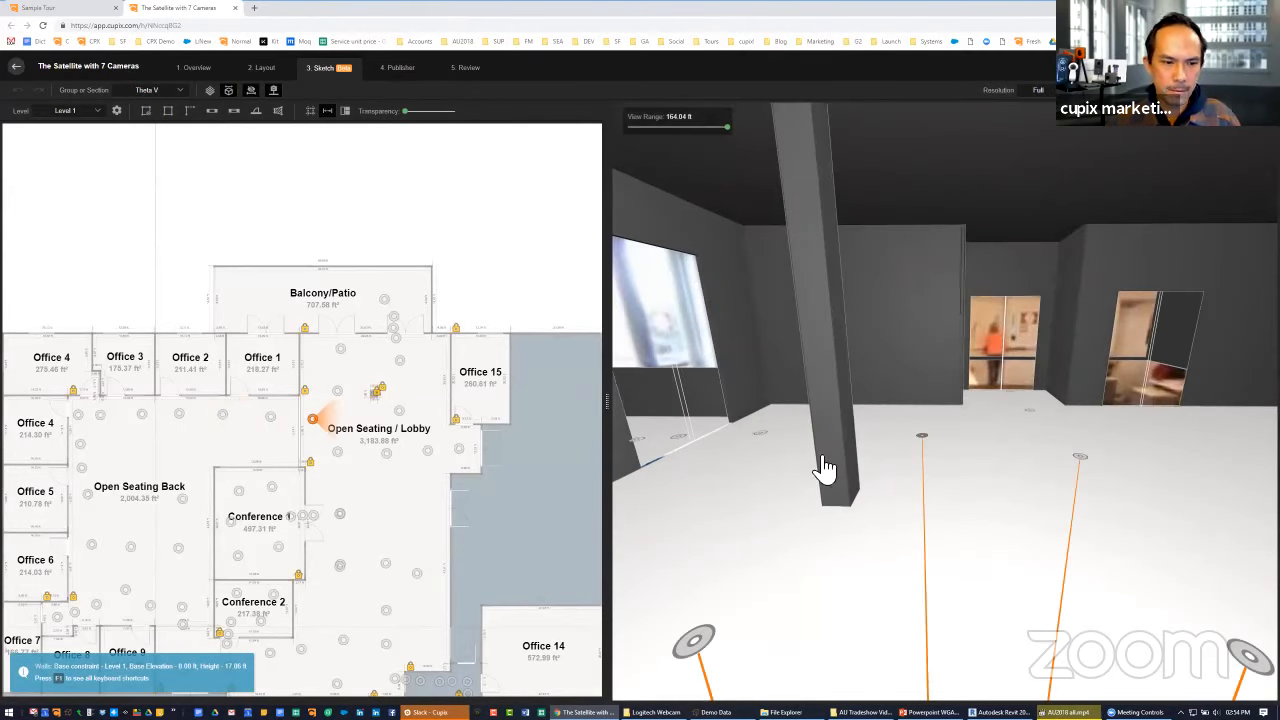
{"action": "scroll", "coordinate": [370, 455], "scroll_direction": "up", "scroll_amount": 5}
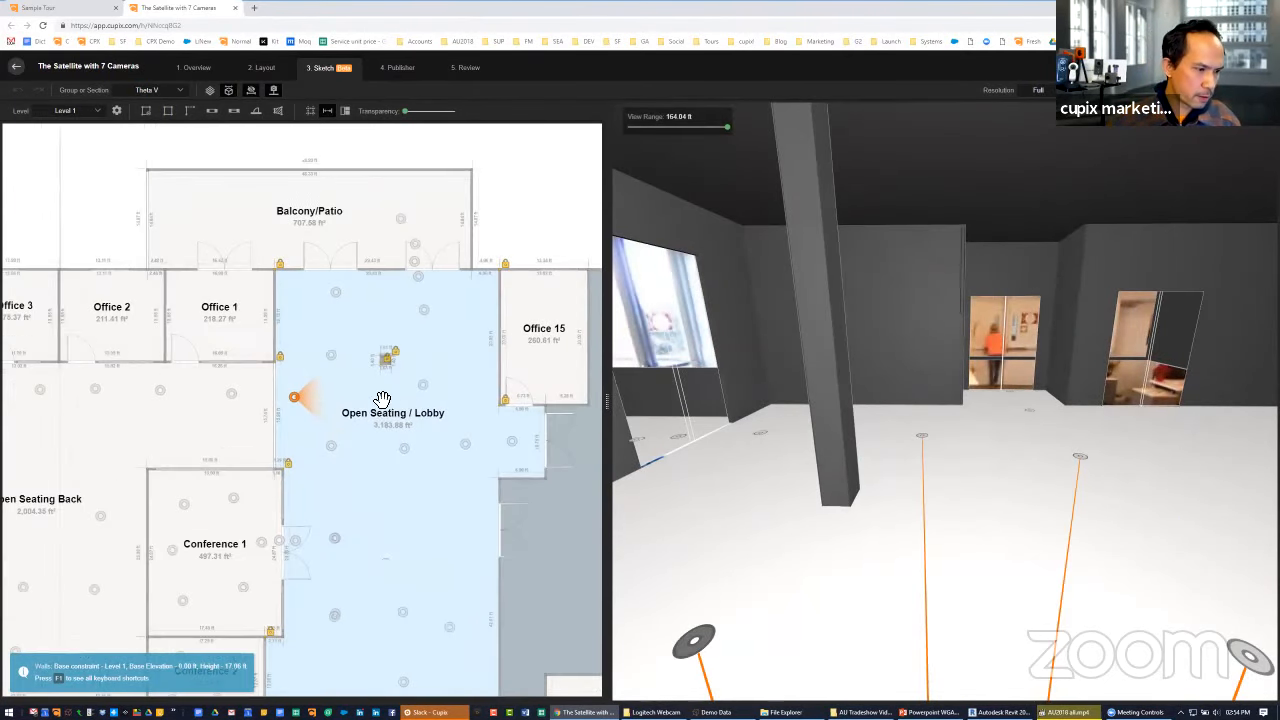
{"action": "left_click_drag", "start_coordinate": [890, 430], "coordinate": [958, 380]}
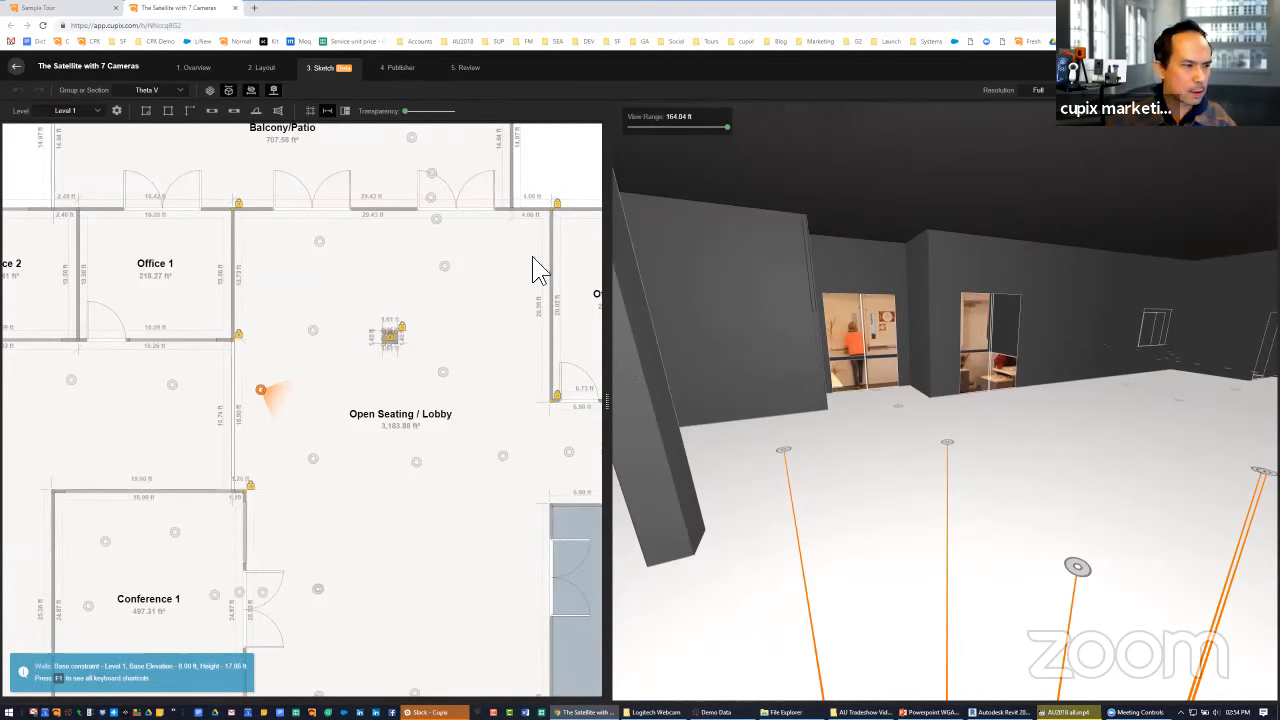
{"action": "left_click_drag", "start_coordinate": [404, 111], "coordinate": [430, 116]}
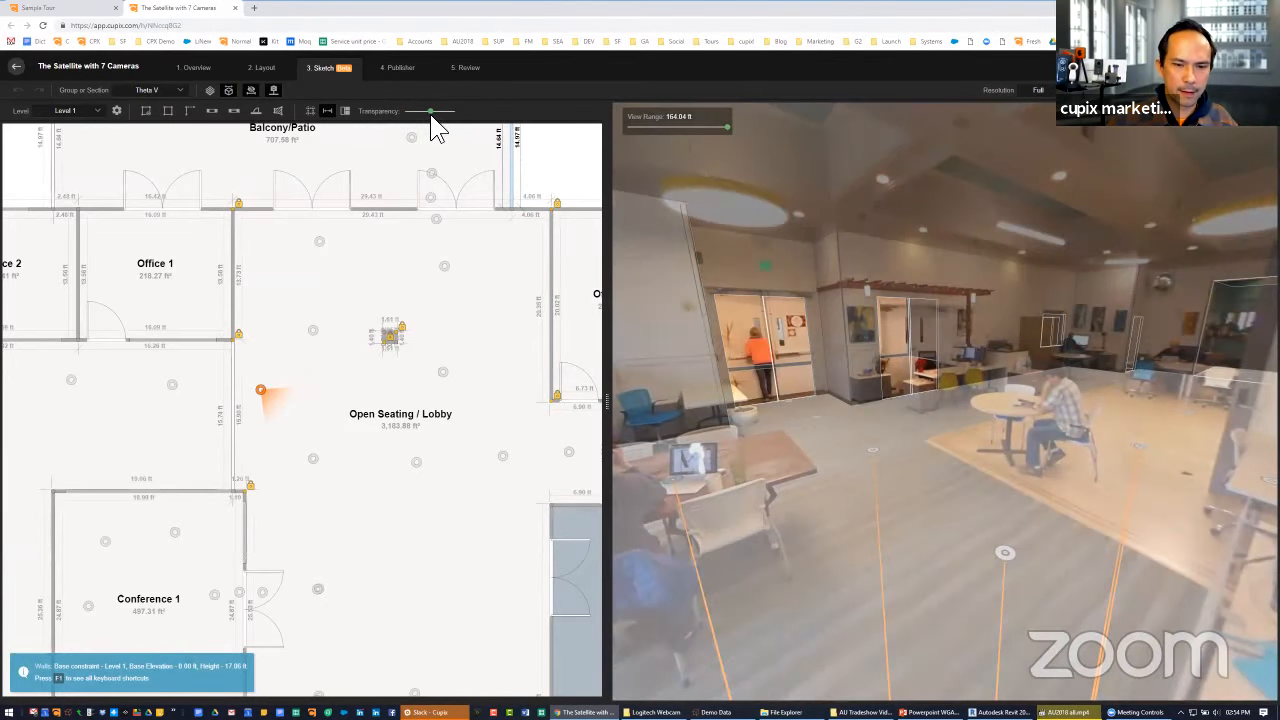
Switch the sketch to the MiSphere section and view the Open Seating / Lobby panorama beside the column
{"action": "left_click", "coordinate": [180, 91]}
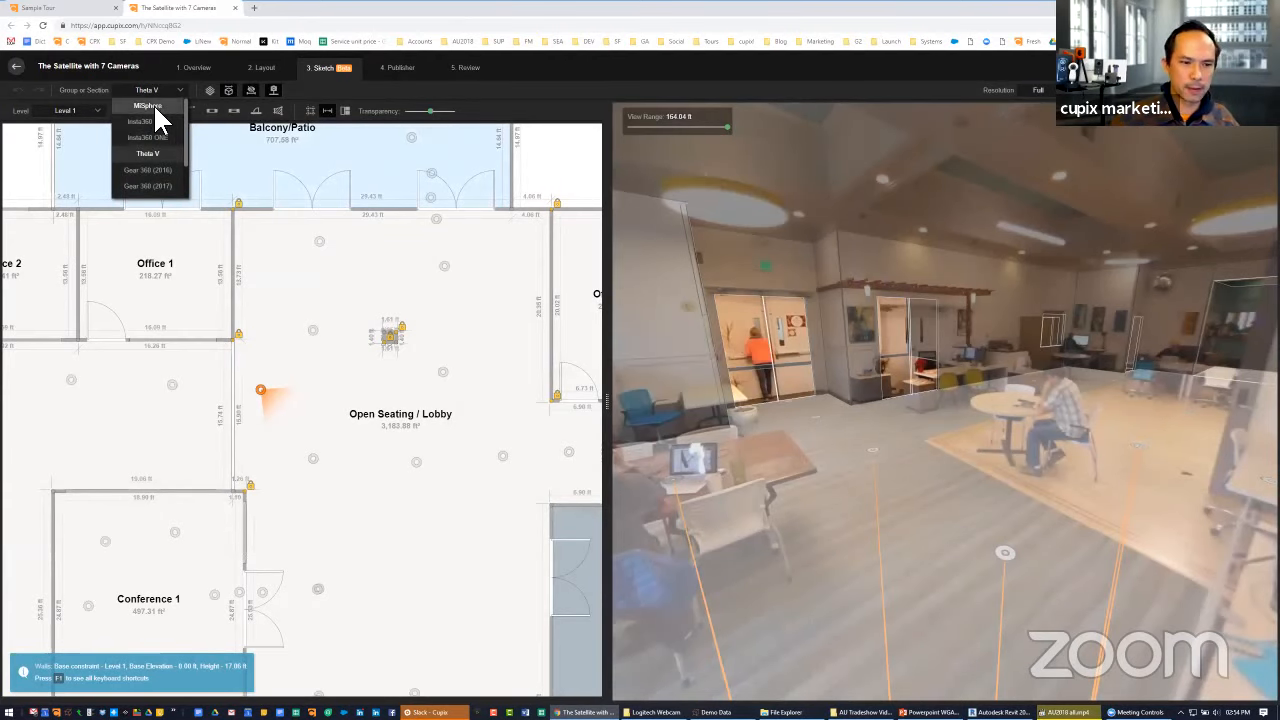
{"action": "left_click", "coordinate": [153, 105]}
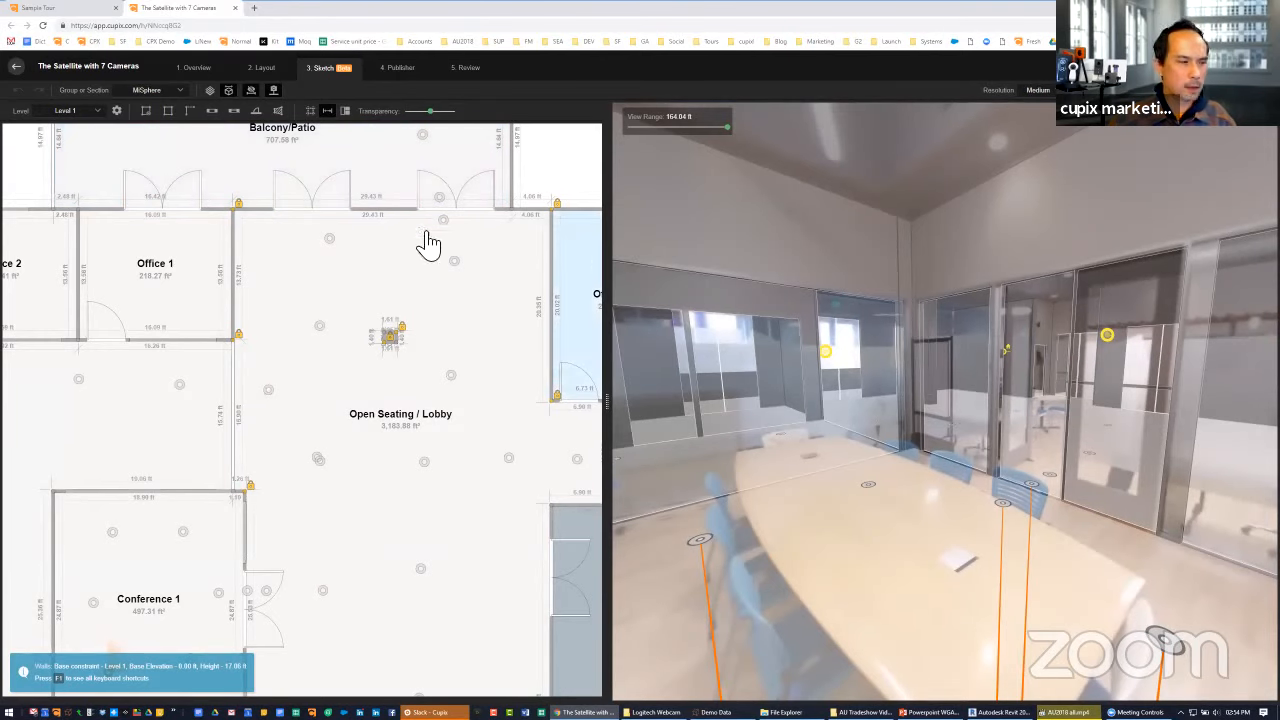
{"action": "left_click", "coordinate": [320, 328]}
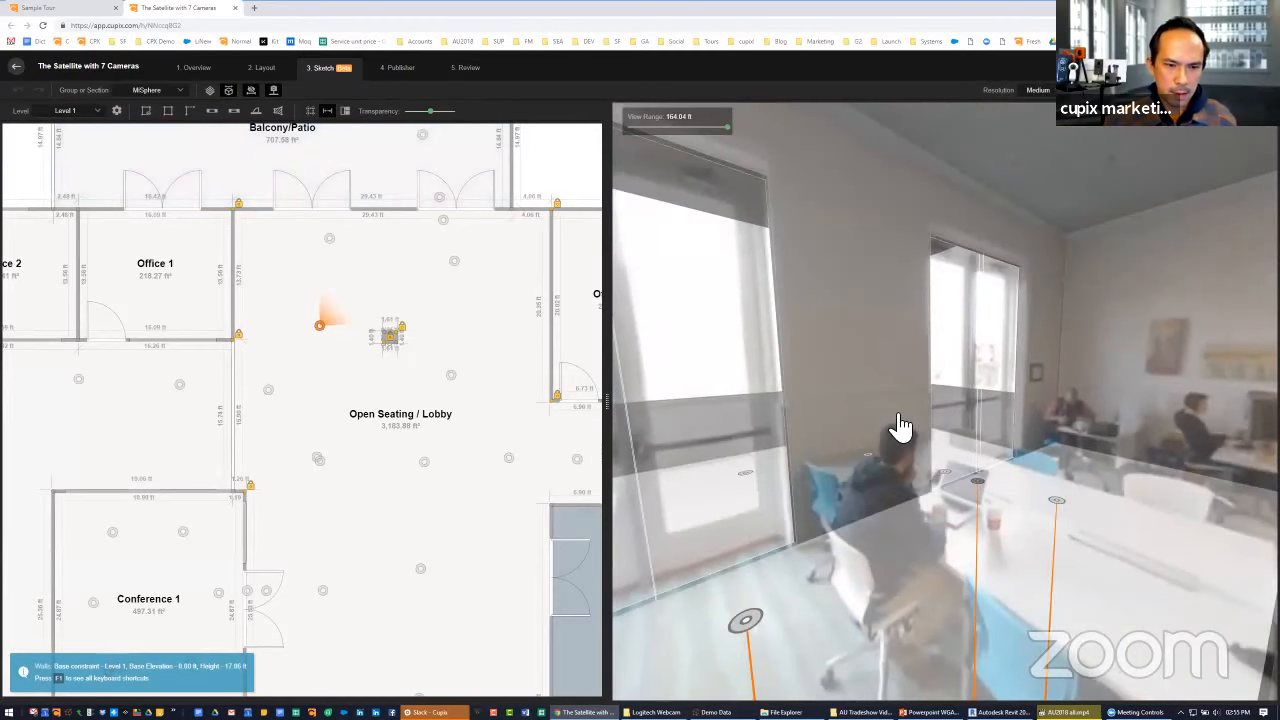
{"action": "left_click_drag", "start_coordinate": [900, 427], "coordinate": [700, 360]}
{"action": "left_click_drag", "start_coordinate": [951, 457], "coordinate": [720, 403]}
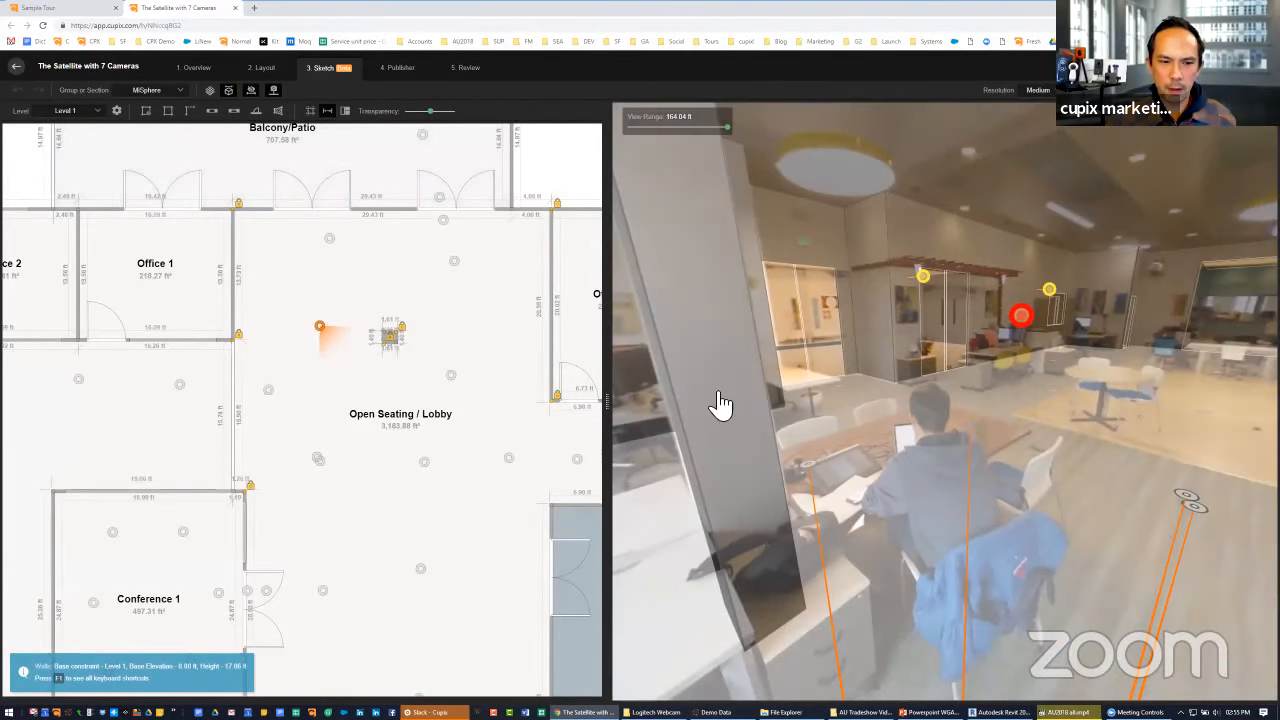
Walk through the lobby to face the Conference 1 glass doors, comparing the 3D walls at minimum and about half transparency
{"action": "left_click", "coordinate": [178, 99]}
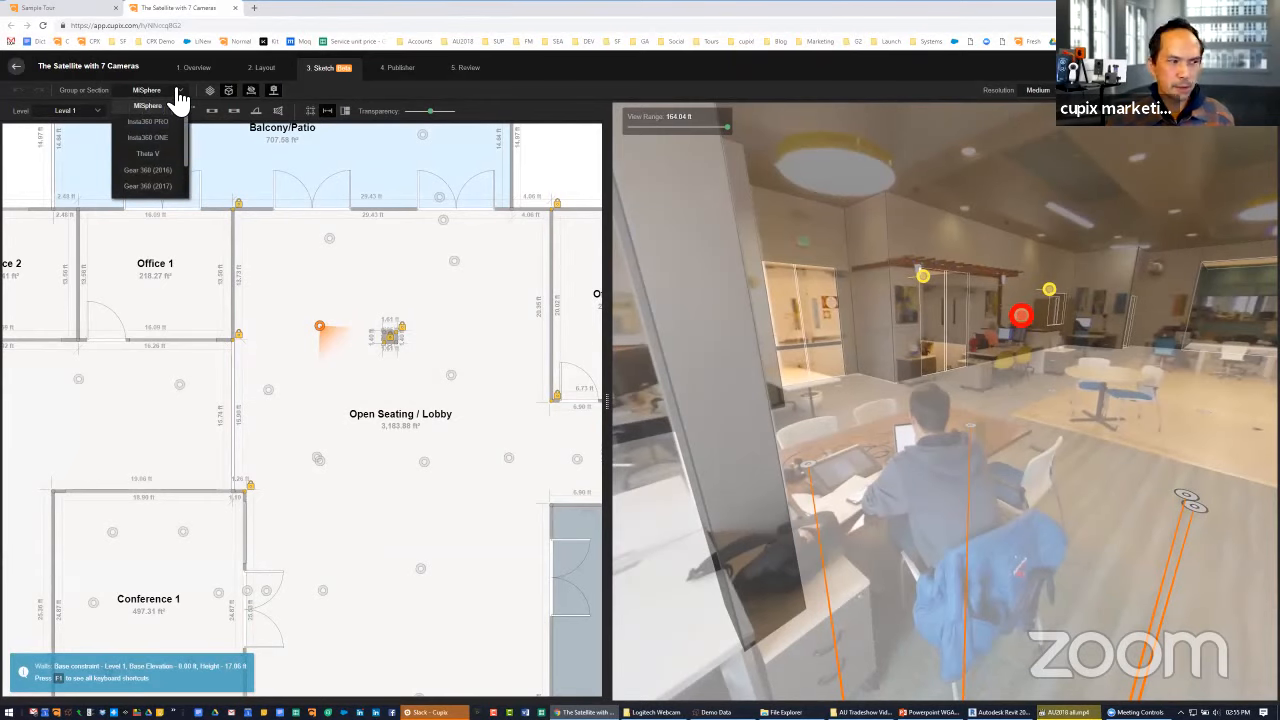
{"action": "left_click", "coordinate": [978, 440]}
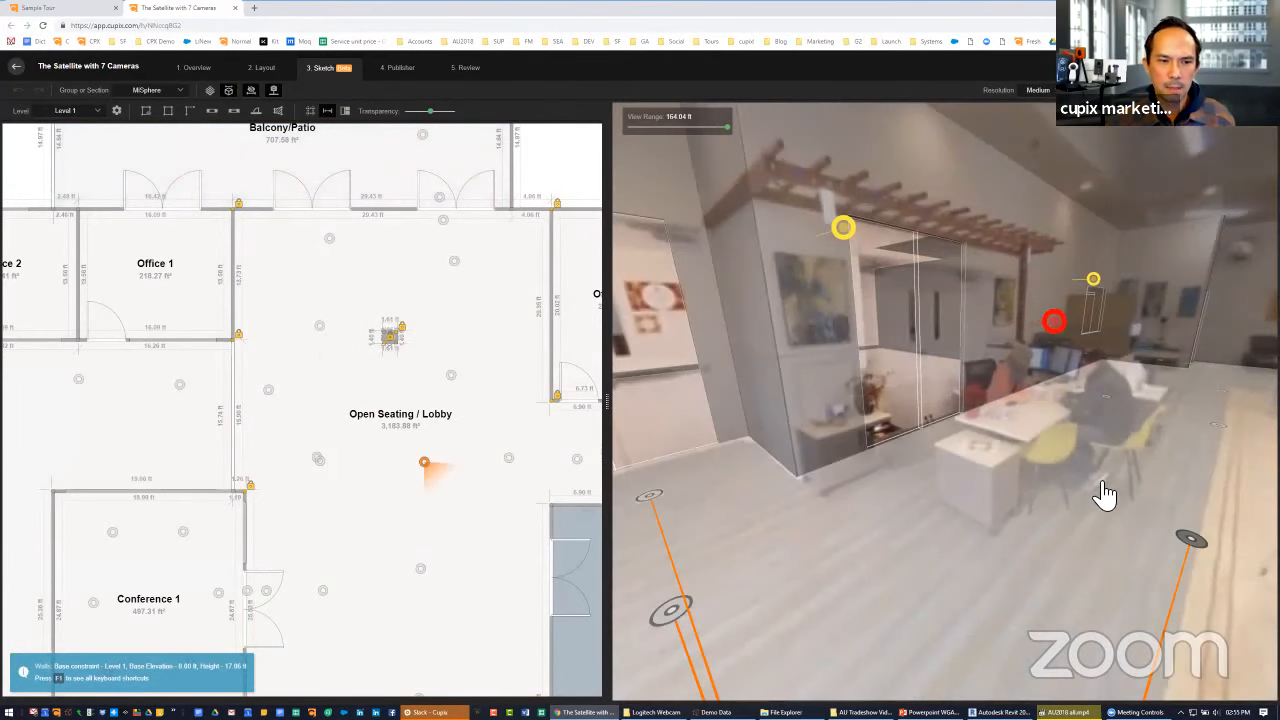
{"action": "left_click_drag", "start_coordinate": [978, 495], "coordinate": [835, 505]}
{"action": "scroll", "coordinate": [882, 505], "scroll_direction": "down", "scroll_amount": 2}
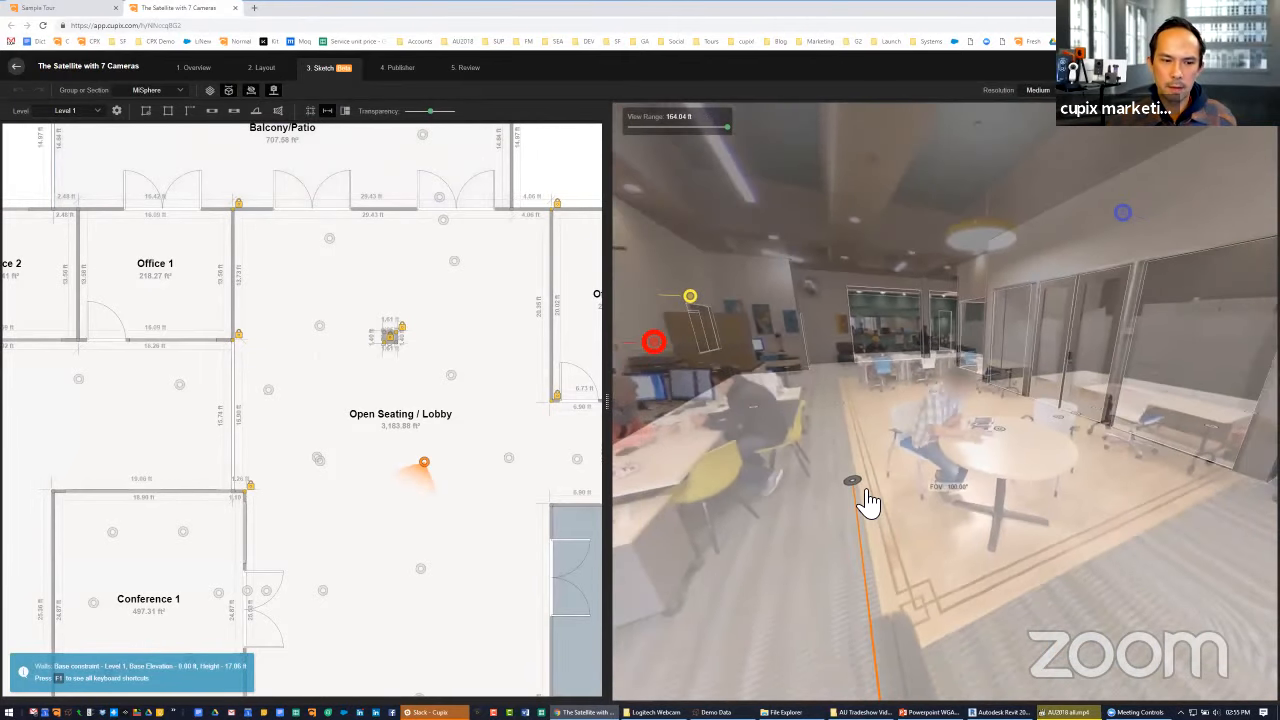
{"action": "left_click", "coordinate": [866, 494]}
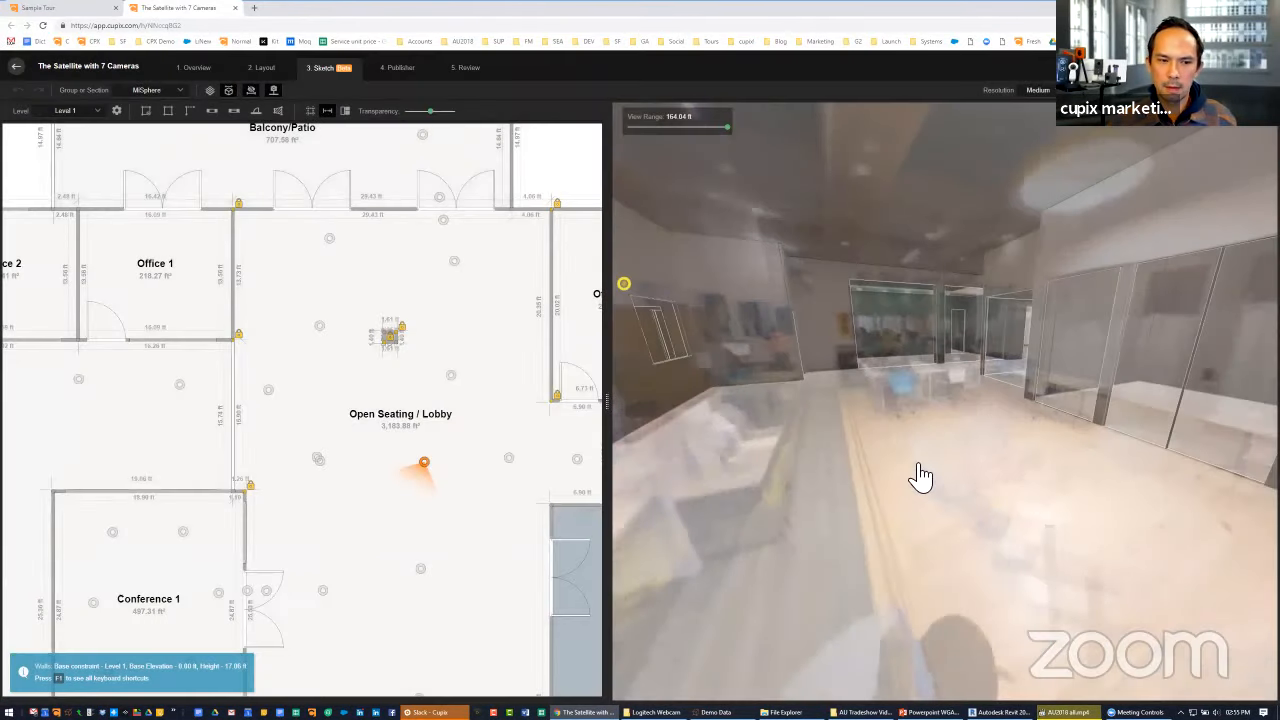
{"action": "left_click_drag", "start_coordinate": [437, 122], "coordinate": [409, 114]}
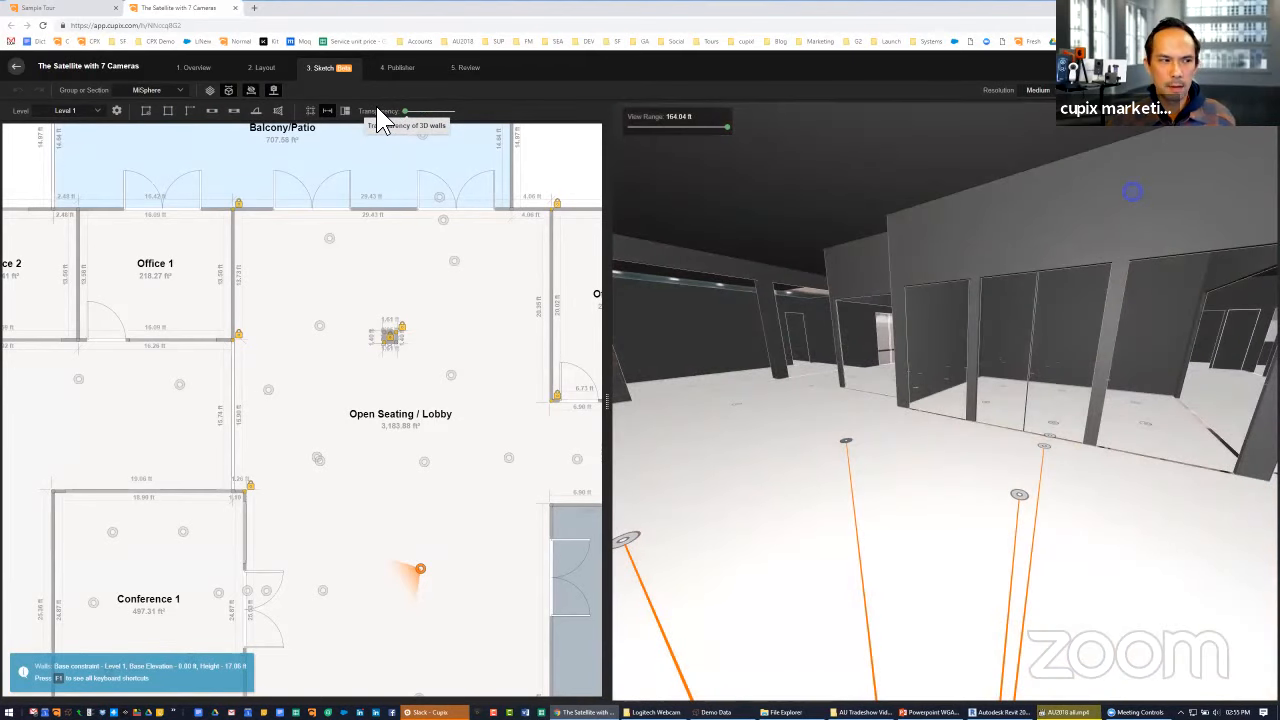
{"action": "left_click_drag", "start_coordinate": [412, 114], "coordinate": [438, 131]}
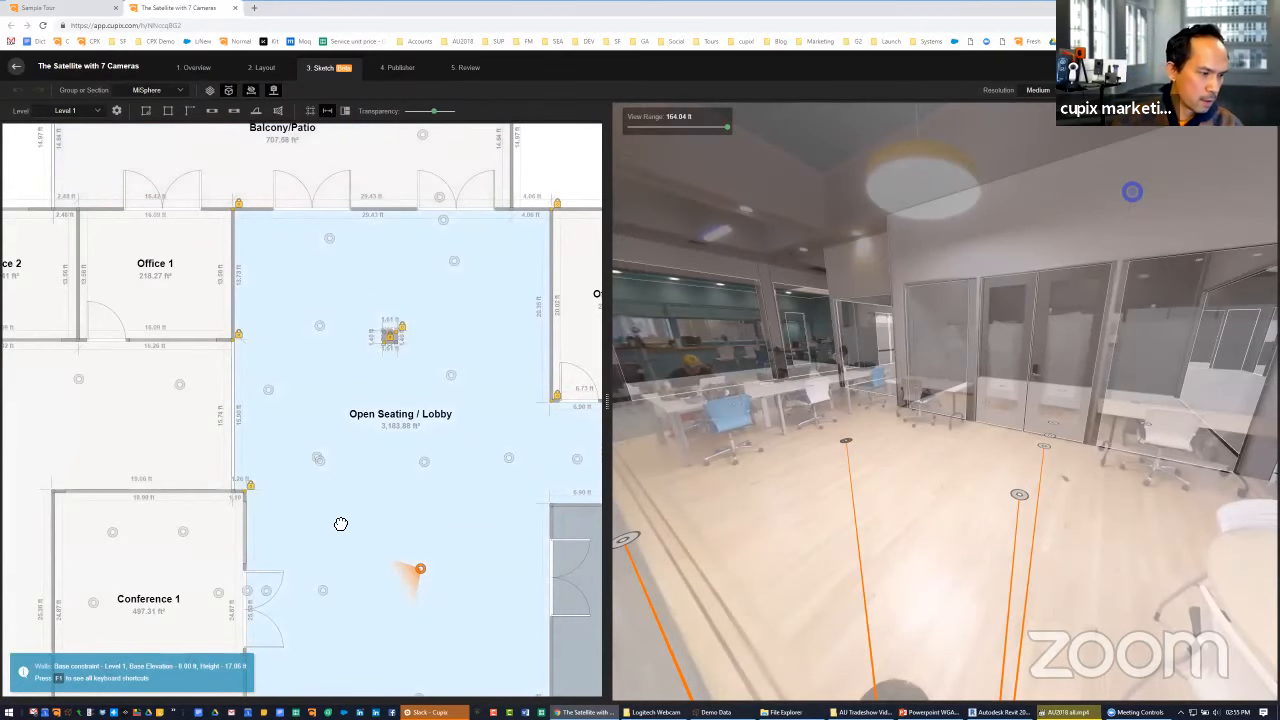
Select the lower leaf of the Conference 1 double door in the plan and set its height to 12.74 ft
{"action": "scroll", "coordinate": [340, 520], "scroll_direction": "up", "scroll_amount": 3}
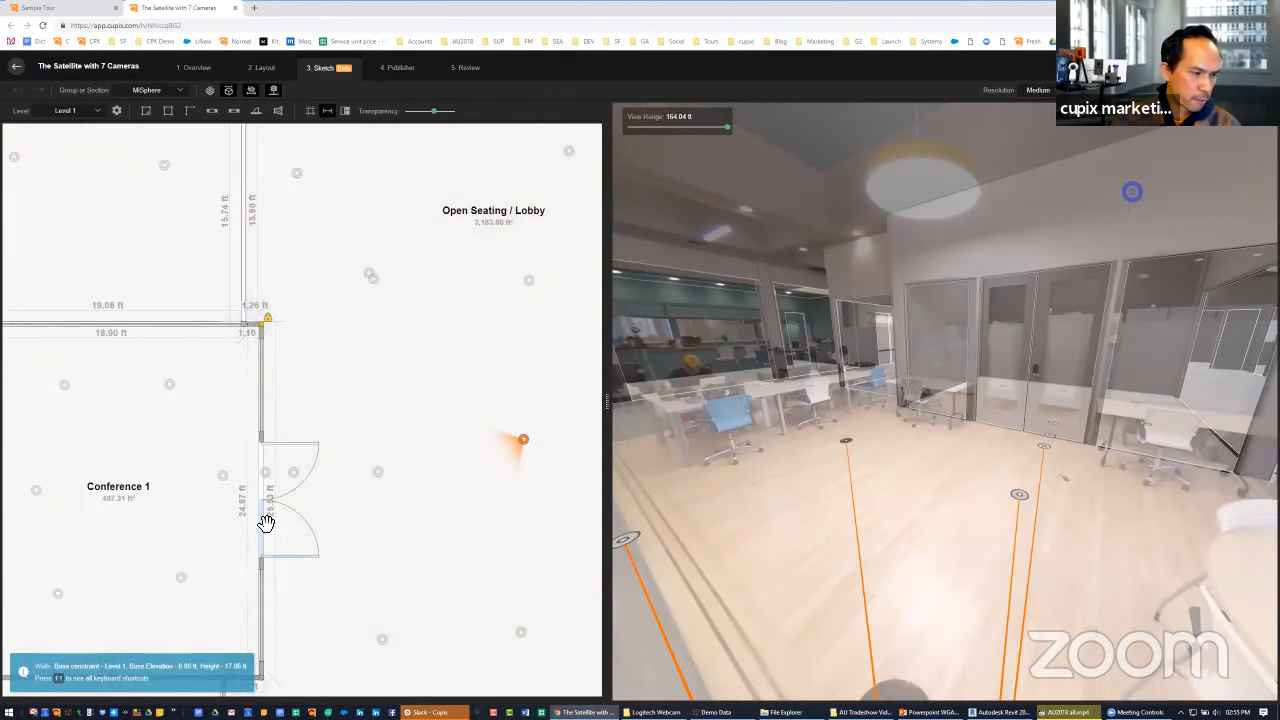
{"action": "left_click", "coordinate": [266, 522]}
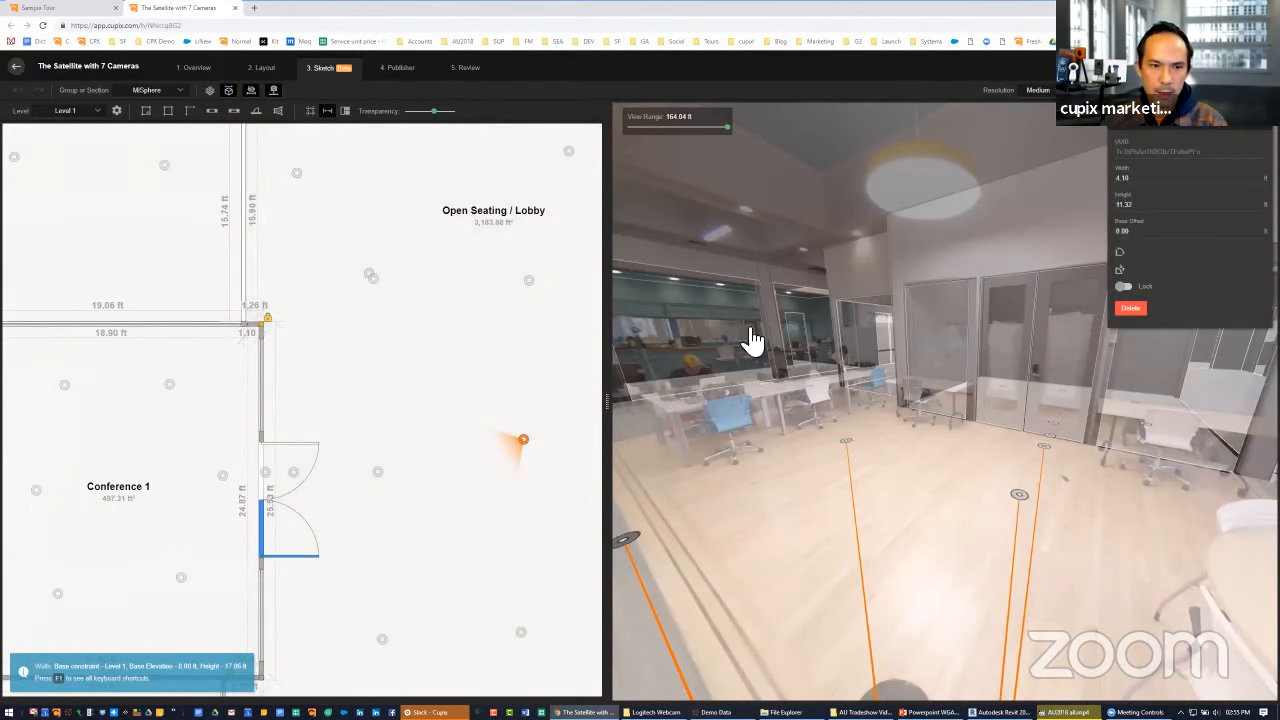
{"action": "scroll", "coordinate": [914, 289], "scroll_direction": "up", "scroll_amount": 8}
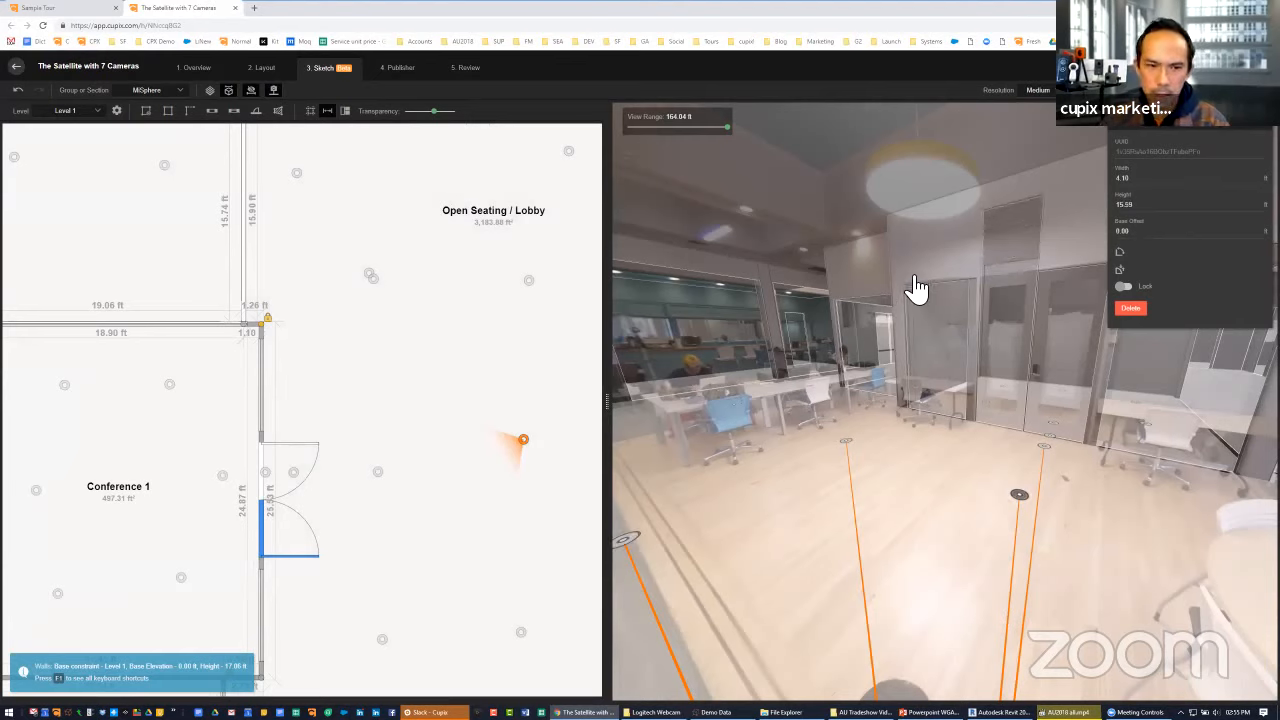
{"action": "scroll", "coordinate": [916, 289], "scroll_direction": "down", "scroll_amount": 5}
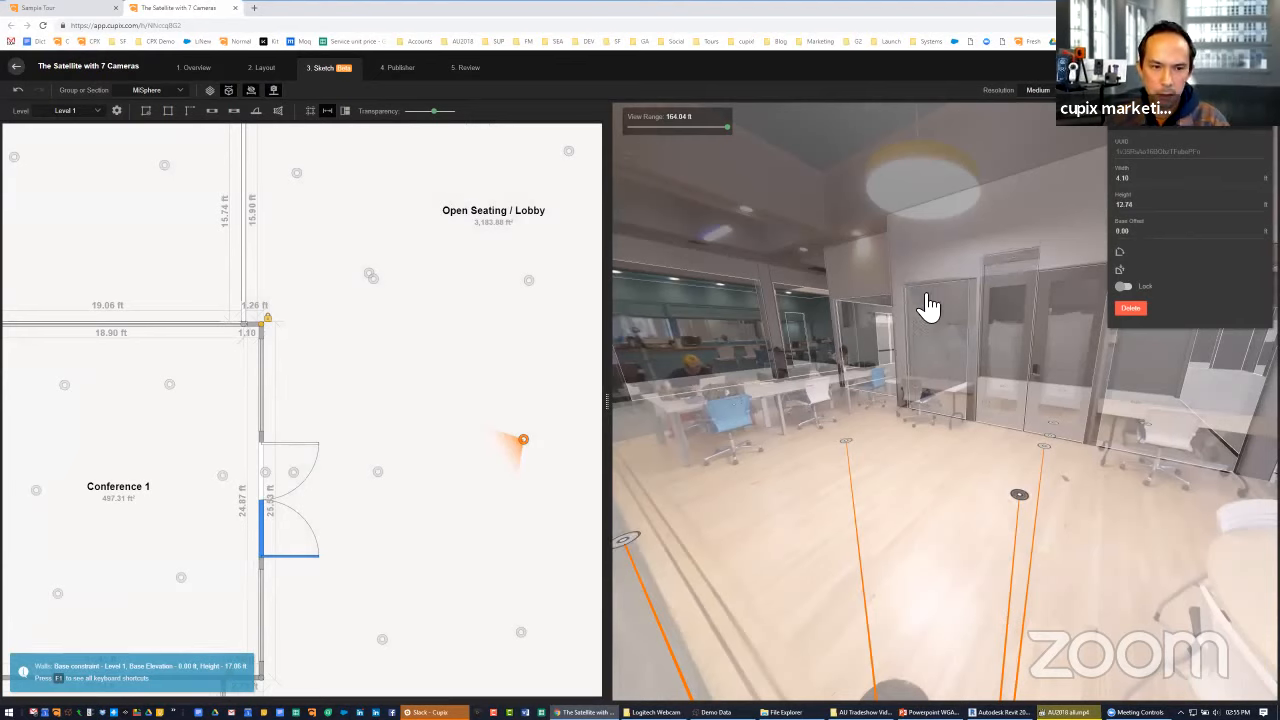
{"action": "scroll", "coordinate": [925, 295], "scroll_direction": "up", "scroll_amount": 5, "text": "shift"}
{"action": "scroll", "coordinate": [926, 308], "scroll_direction": "down", "scroll_amount": 6, "text": "shift"}
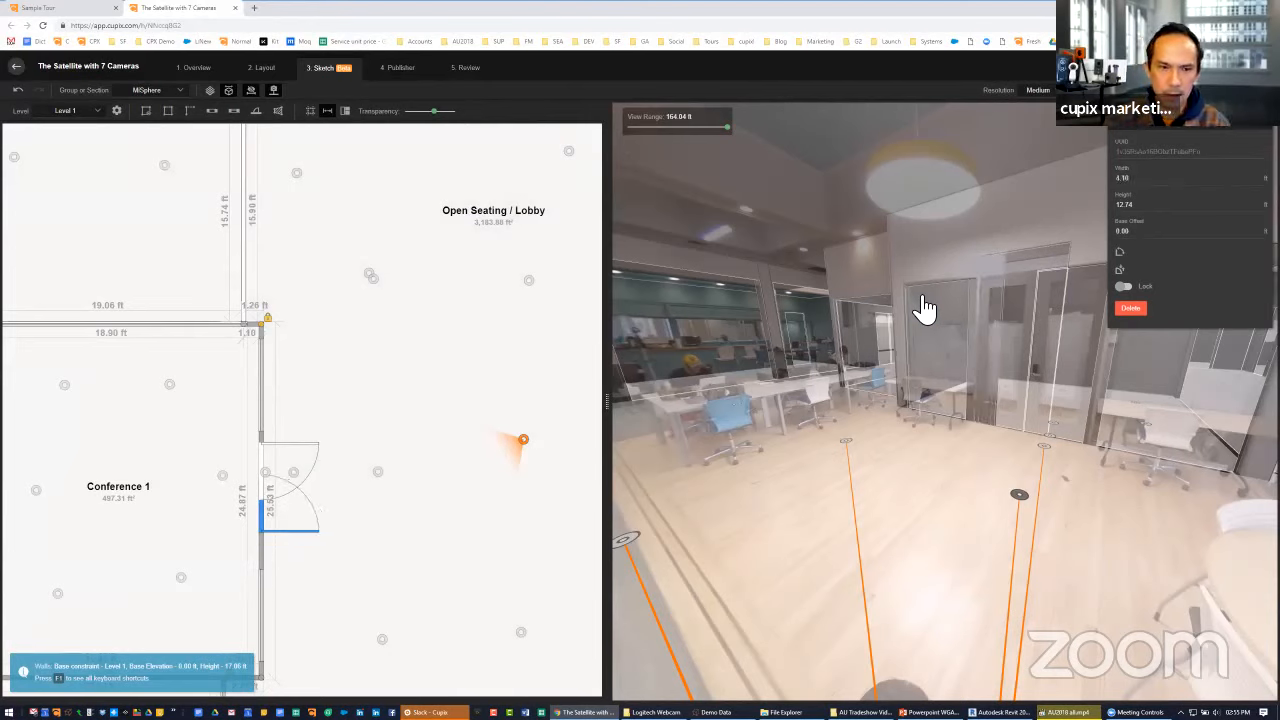
Slide the selected door leaf along the Conference 1 wall and back beside the other leaf, with the 3D wall transparency minimized
{"action": "key", "text": "Left"}
{"action": "key", "text": "Left"}
{"action": "key", "text": "Left"}
{"action": "key", "text": "Left"}
{"action": "key", "text": "Left"}
{"action": "key", "text": "Left"}
{"action": "key", "text": "Left"}
{"action": "key", "text": "Left"}
{"action": "key", "text": "Left"}
{"action": "key", "text": "Left"}
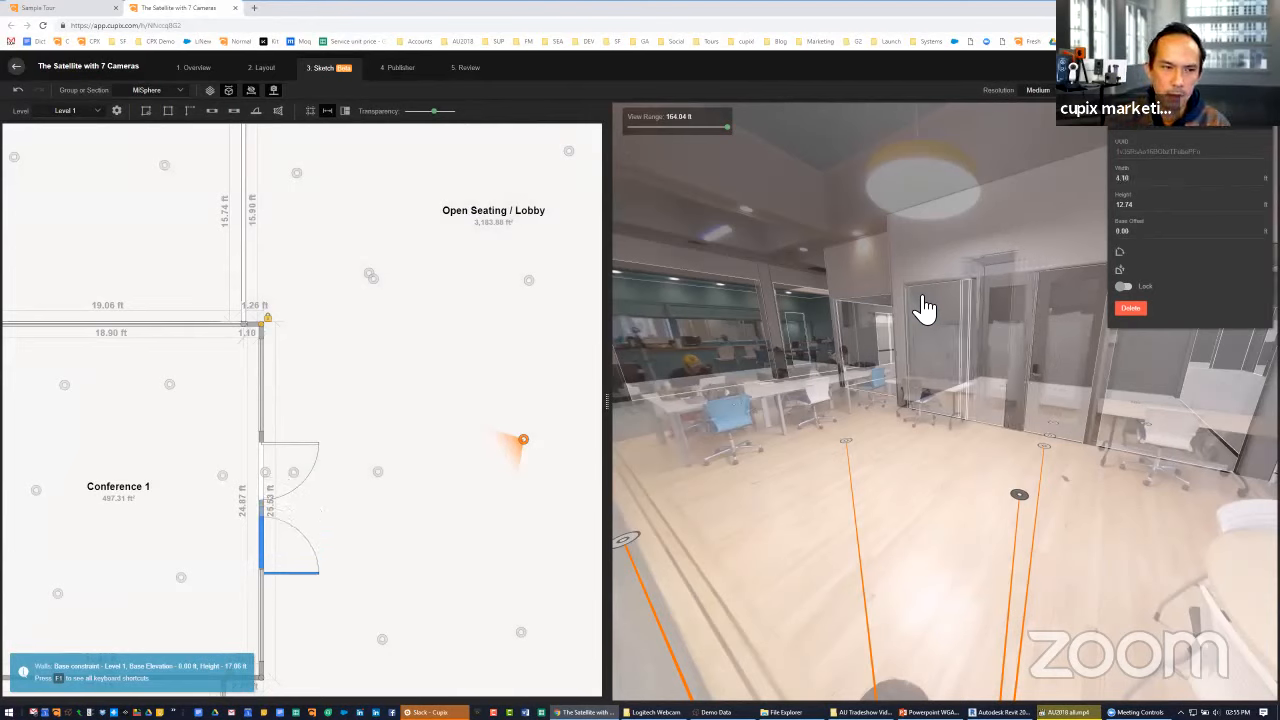
{"action": "key", "text": "Left"}
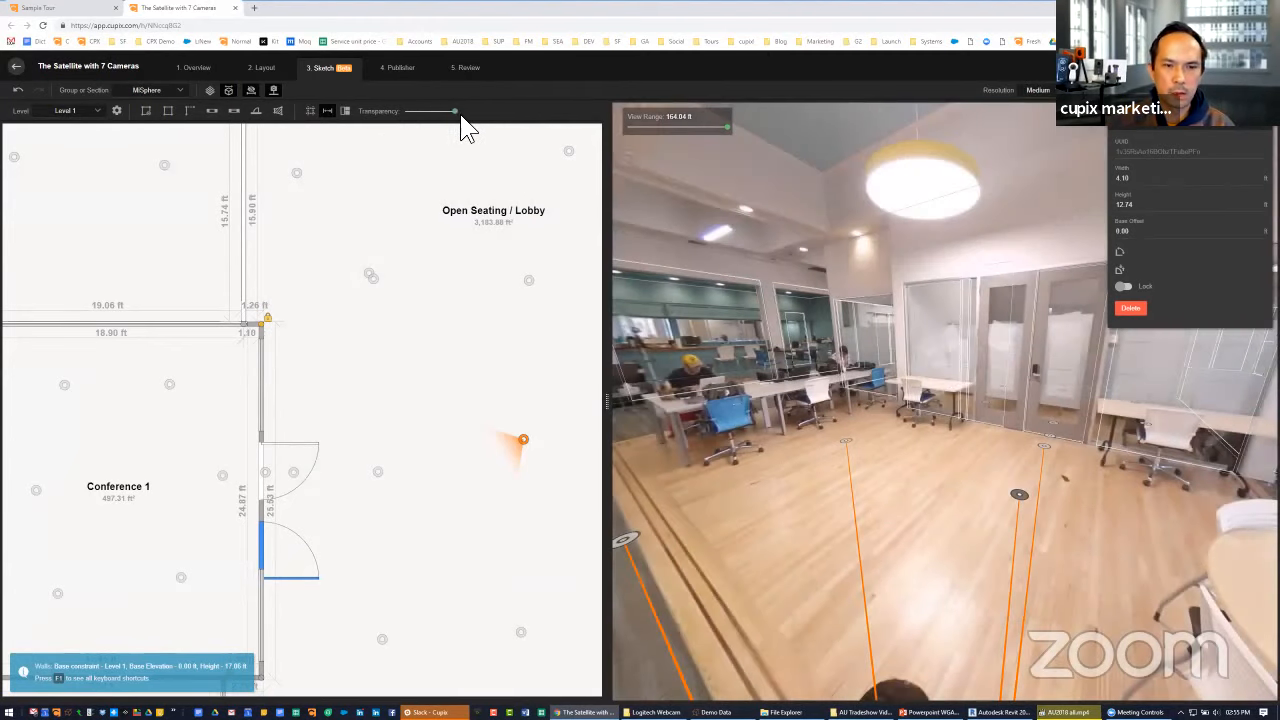
{"action": "left_click_drag", "start_coordinate": [432, 111], "coordinate": [392, 112]}
{"action": "key", "text": "Right"}
{"action": "key", "text": "Right"}
{"action": "key", "text": "Right"}
{"action": "key", "text": "Right"}
{"action": "key", "text": "Right"}
{"action": "key", "text": "Right"}
{"action": "key", "text": "Right"}
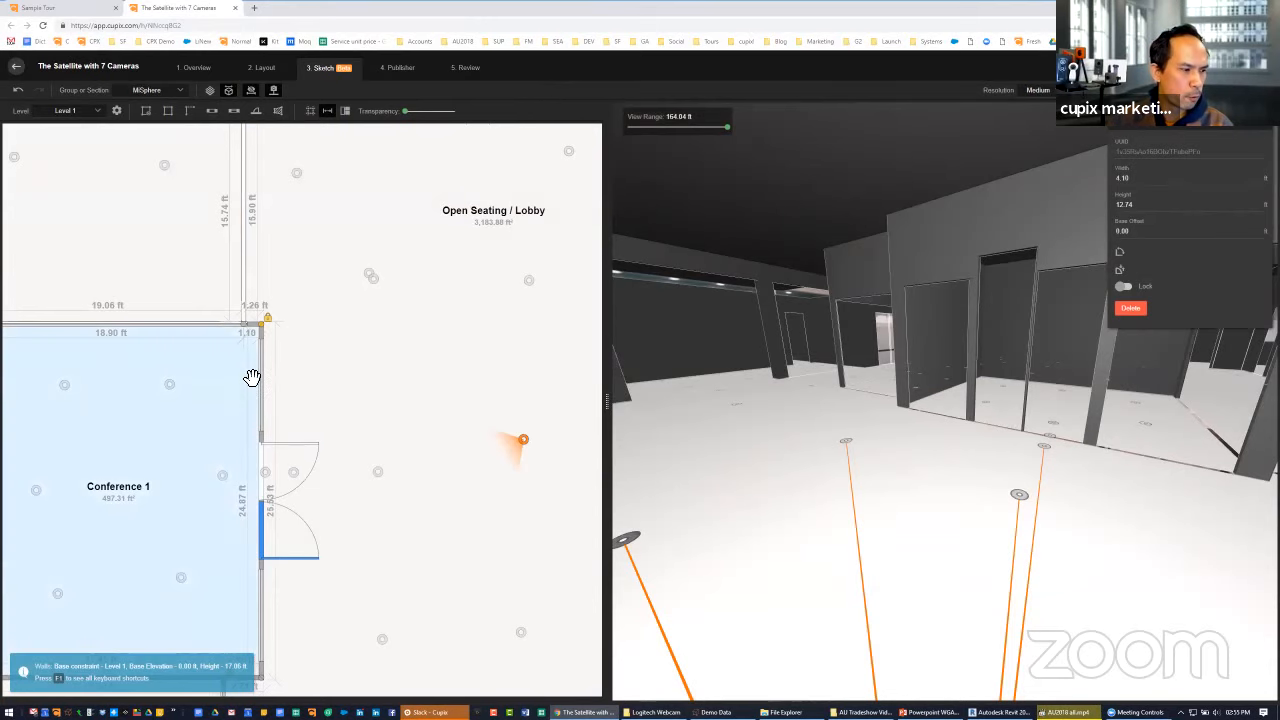
Set the height of the opening beside the Conference 1 double door to 14.17 ft and raise the 3D wall transparency close to maximum
{"action": "left_click", "coordinate": [837, 347]}
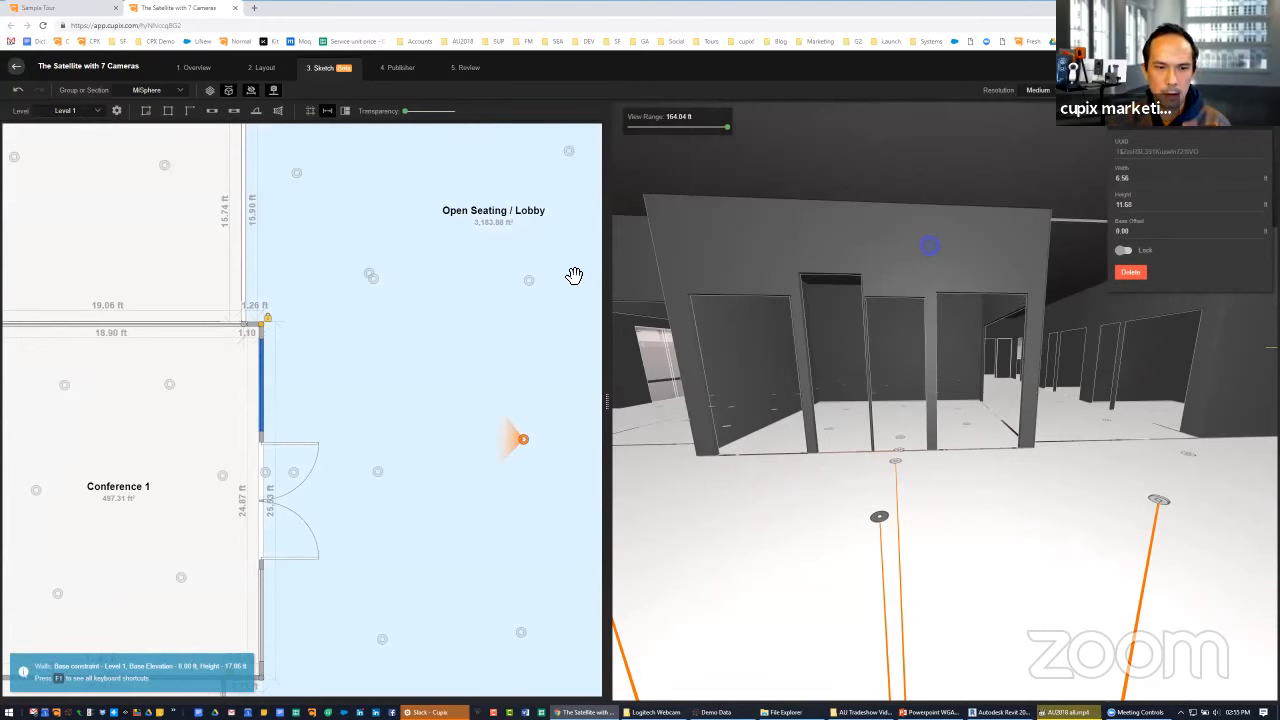
{"action": "key", "text": "Up"}
{"action": "key", "text": "Up"}
{"action": "key", "text": "Up"}
{"action": "key", "text": "Up"}
{"action": "key", "text": "Up"}
{"action": "key", "text": "Up"}
{"action": "key", "text": "Up"}
{"action": "key", "text": "Up"}
{"action": "key", "text": "Up"}
{"action": "key", "text": "Up"}
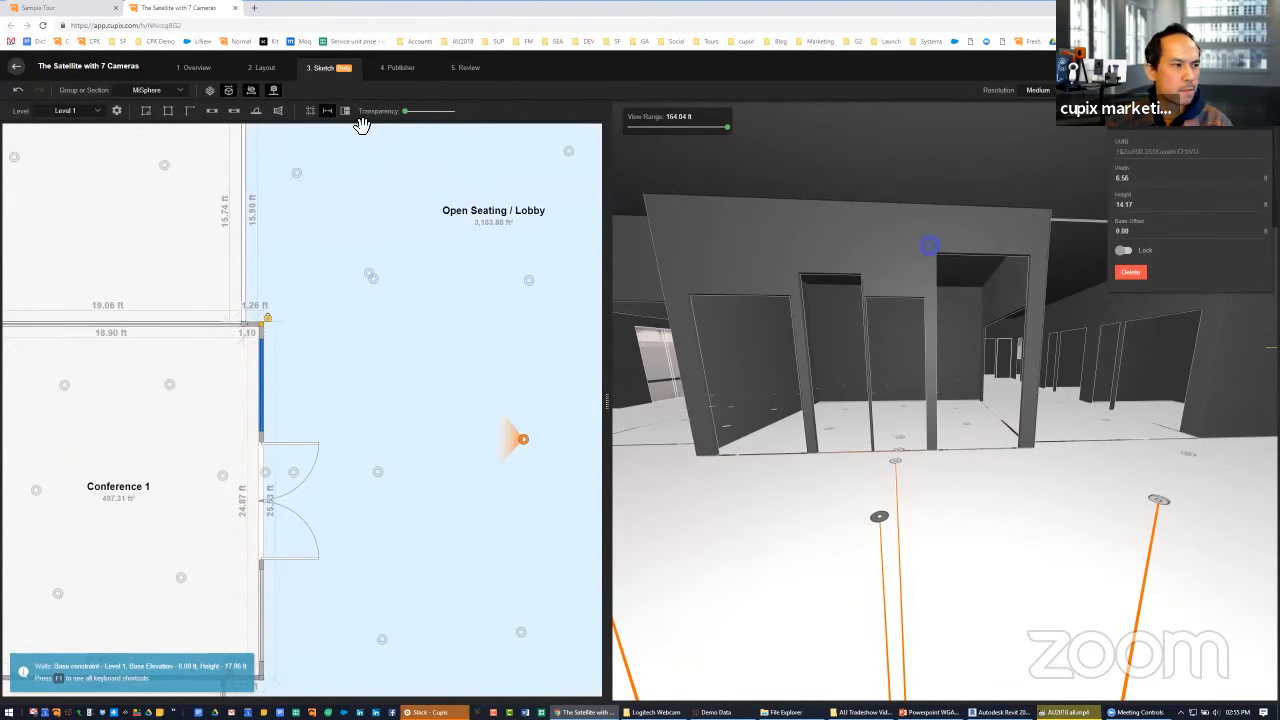
{"action": "left_click_drag", "start_coordinate": [423, 116], "coordinate": [450, 121]}
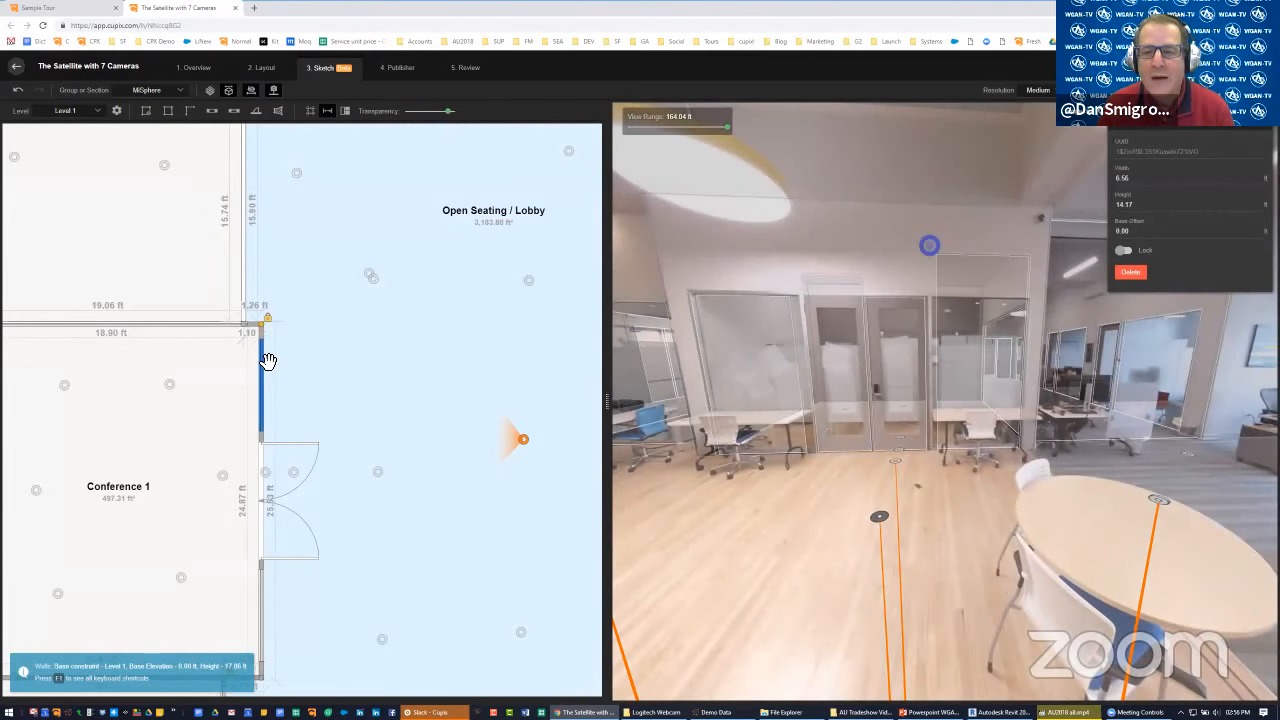
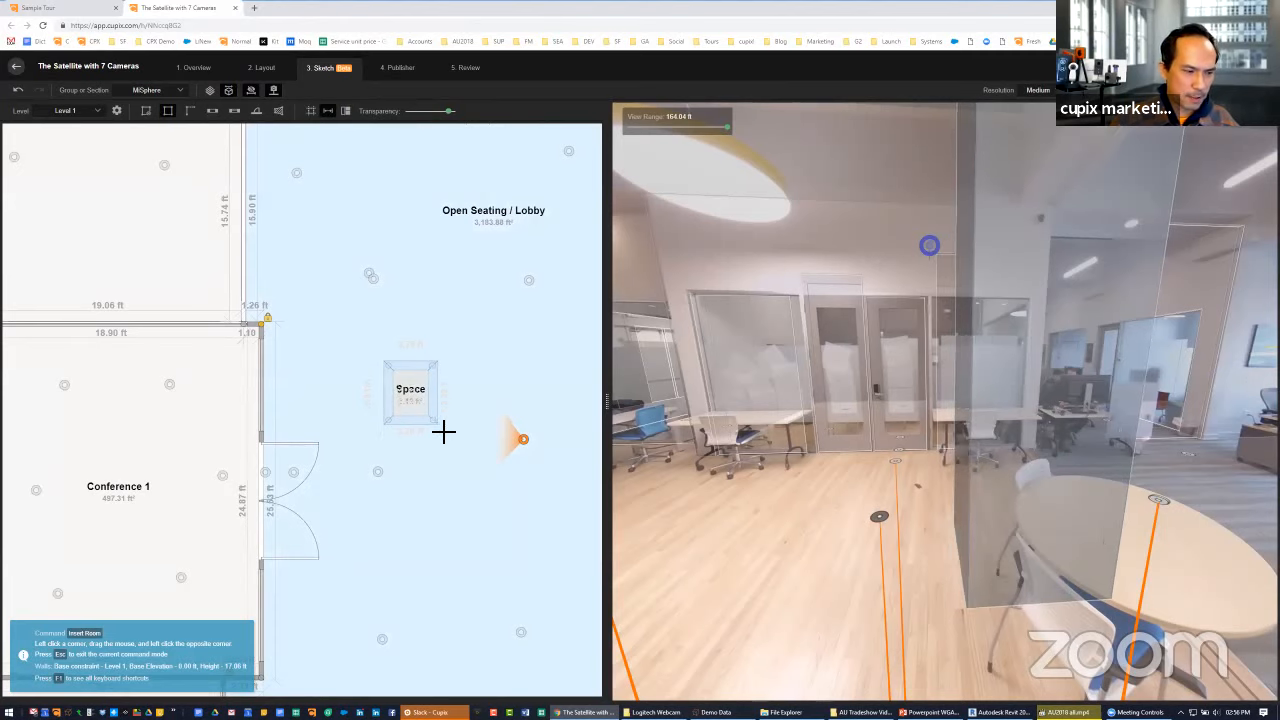
Finish a rectangular room about 4.08 by 5.04 ft in the lobby beside Conference 1 and minimize the 3D wall transparency
{"action": "left_click", "coordinate": [443, 433]}
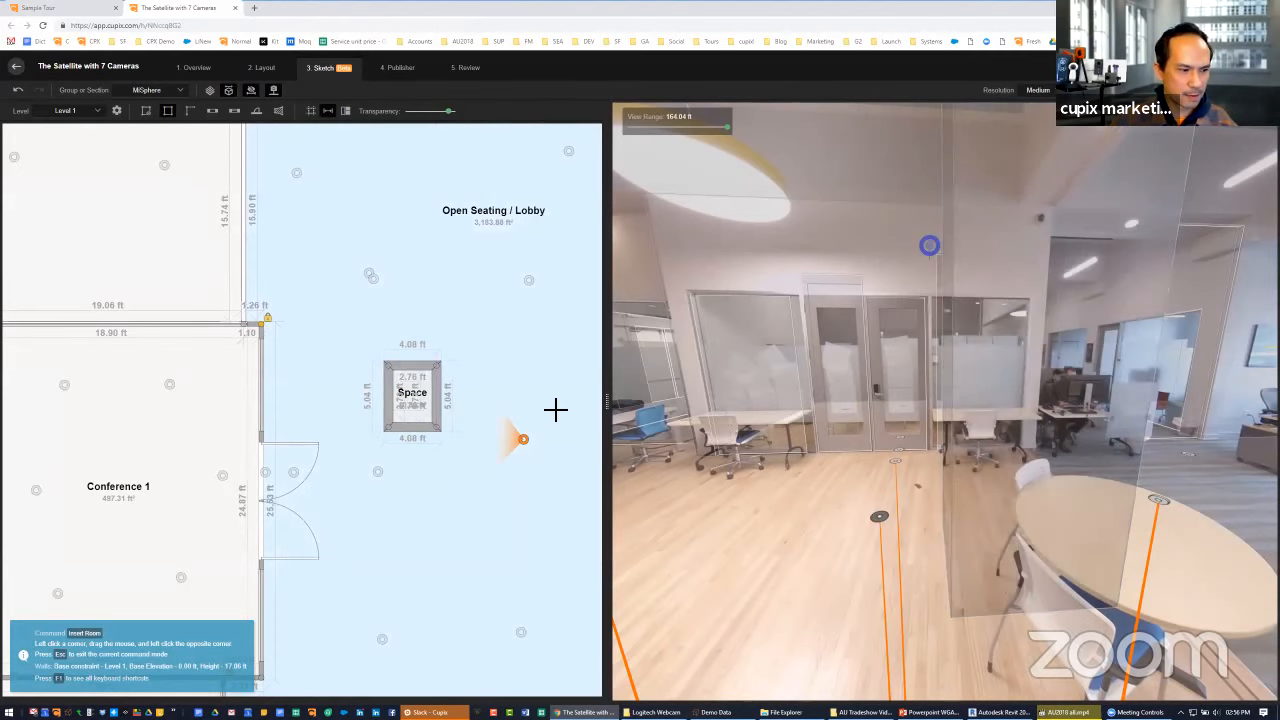
{"action": "left_click_drag", "start_coordinate": [449, 111], "coordinate": [396, 111]}
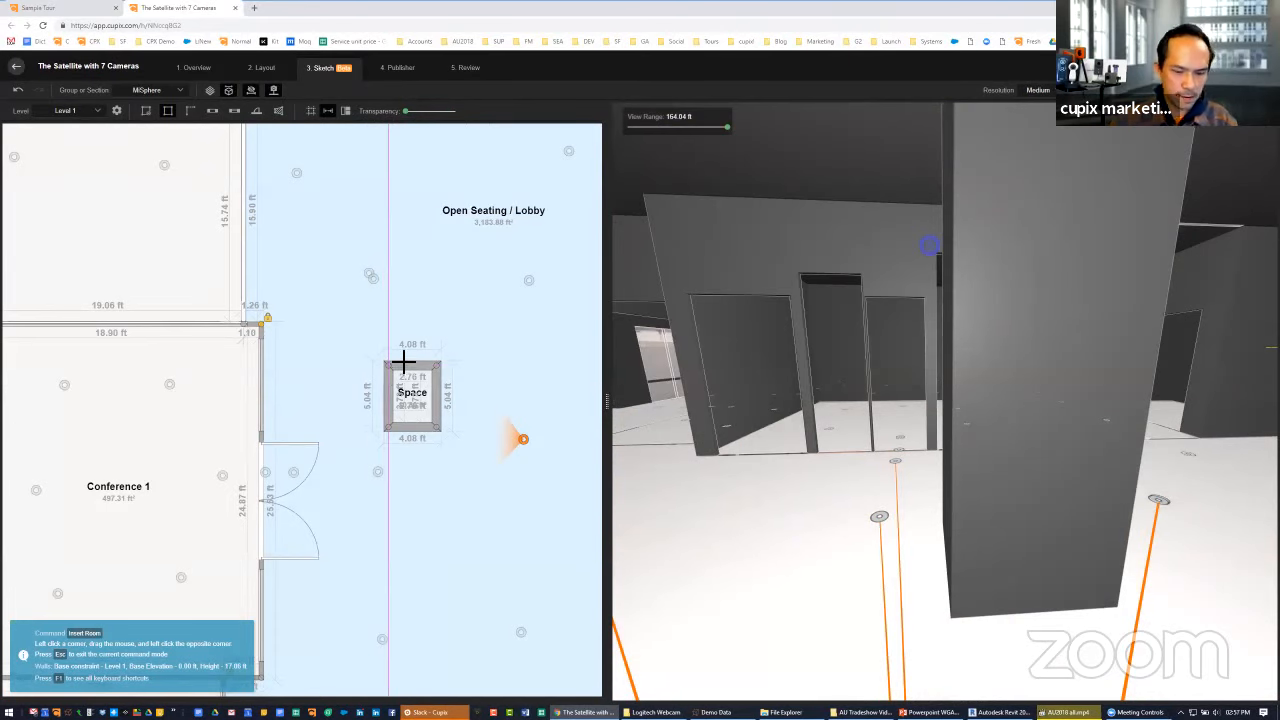
{"action": "key", "text": "Escape"}
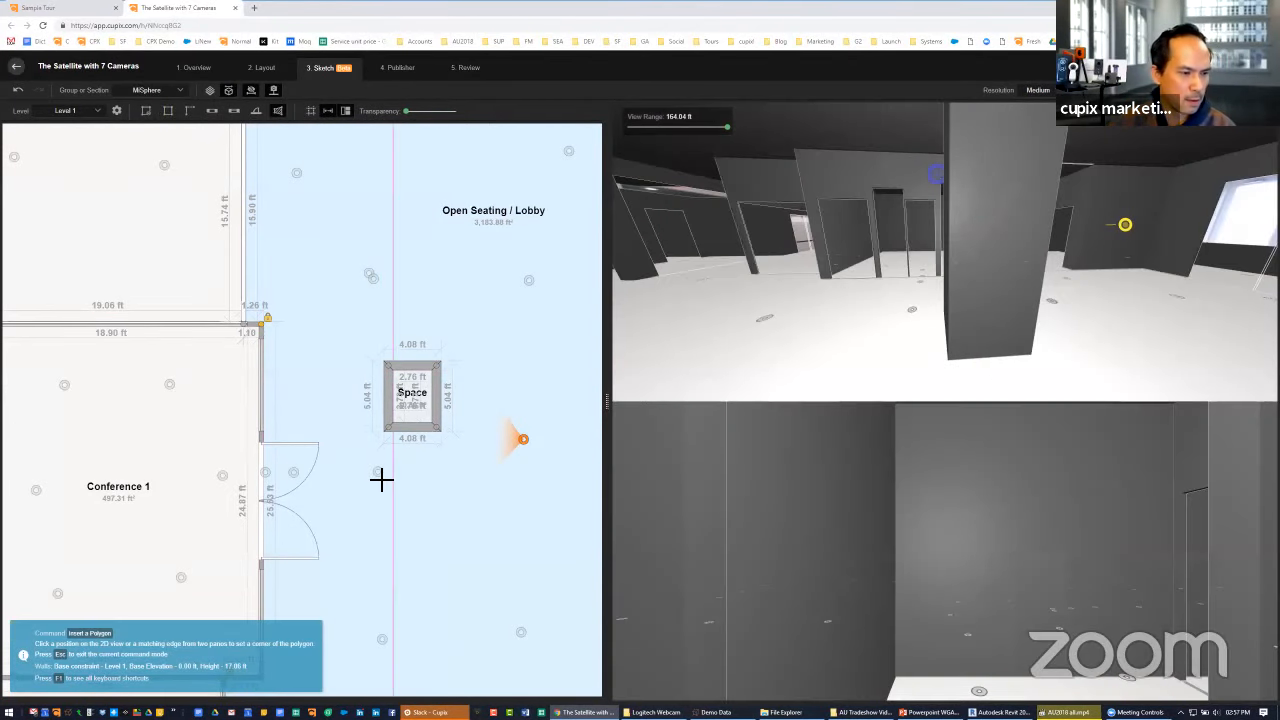
Draw a four-sided polygon just below the small lobby room, with sides about 4.20, 5.22, 3.56 and 4.72 ft
{"action": "left_click", "coordinate": [377, 473]}
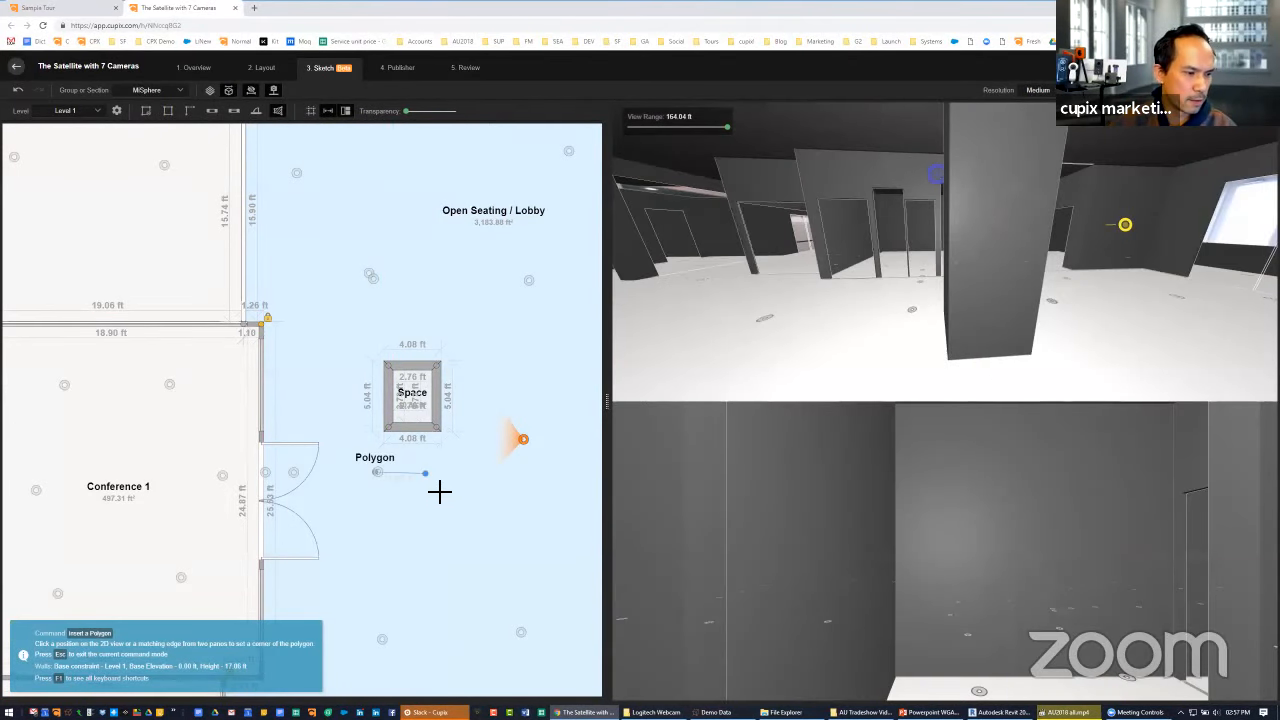
{"action": "left_click", "coordinate": [405, 556]}
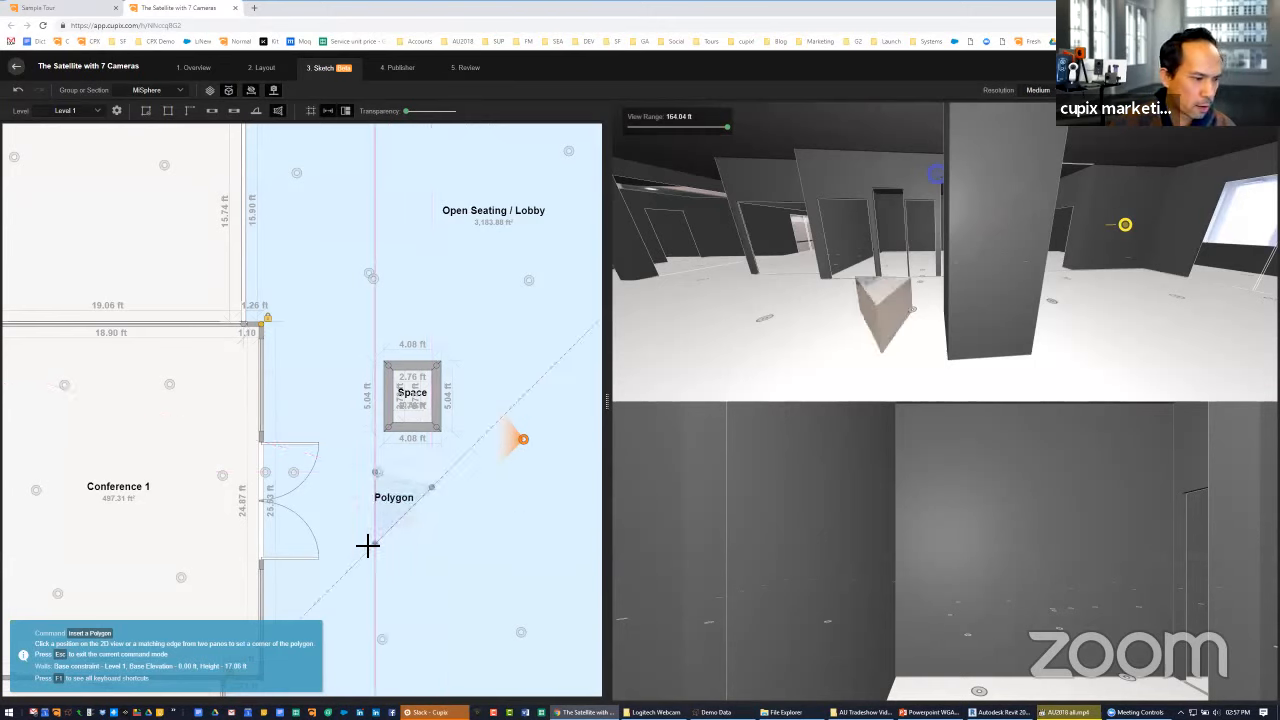
{"action": "left_click", "coordinate": [377, 473]}
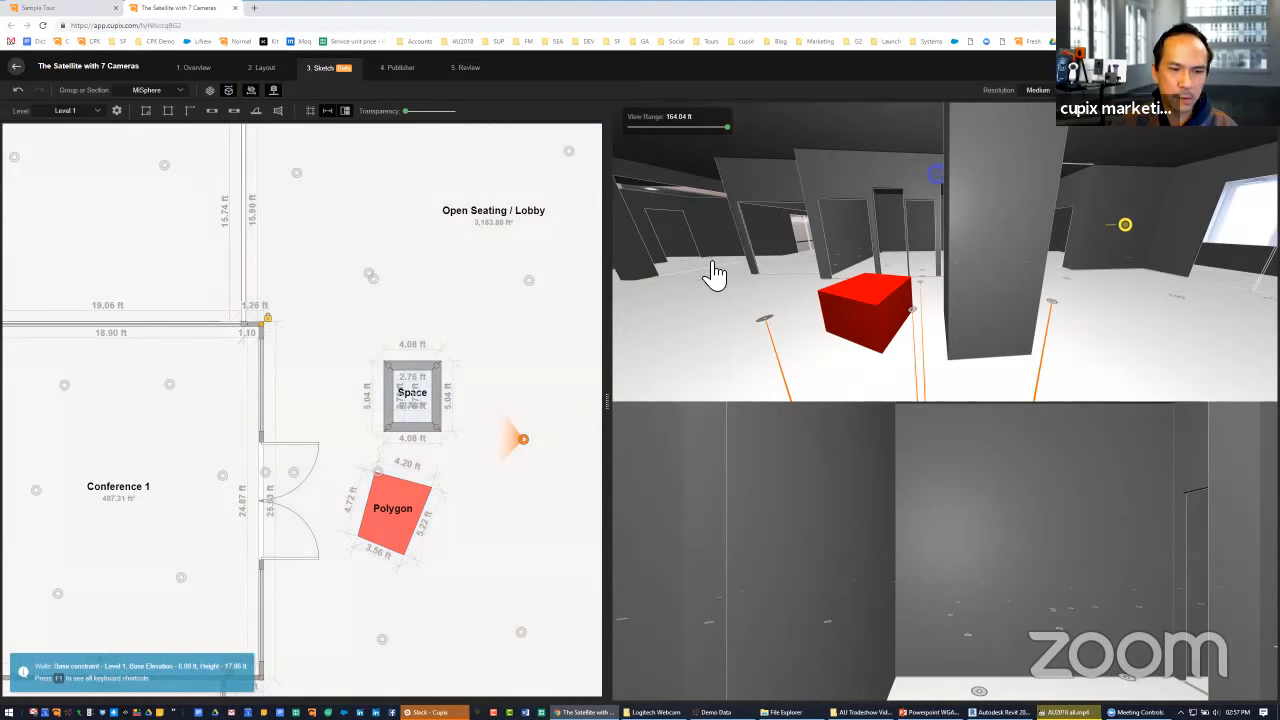
Select the polygon in the plan and nudge it up and left, closer to the Conference 1 double door
{"action": "left_click", "coordinate": [418, 508]}
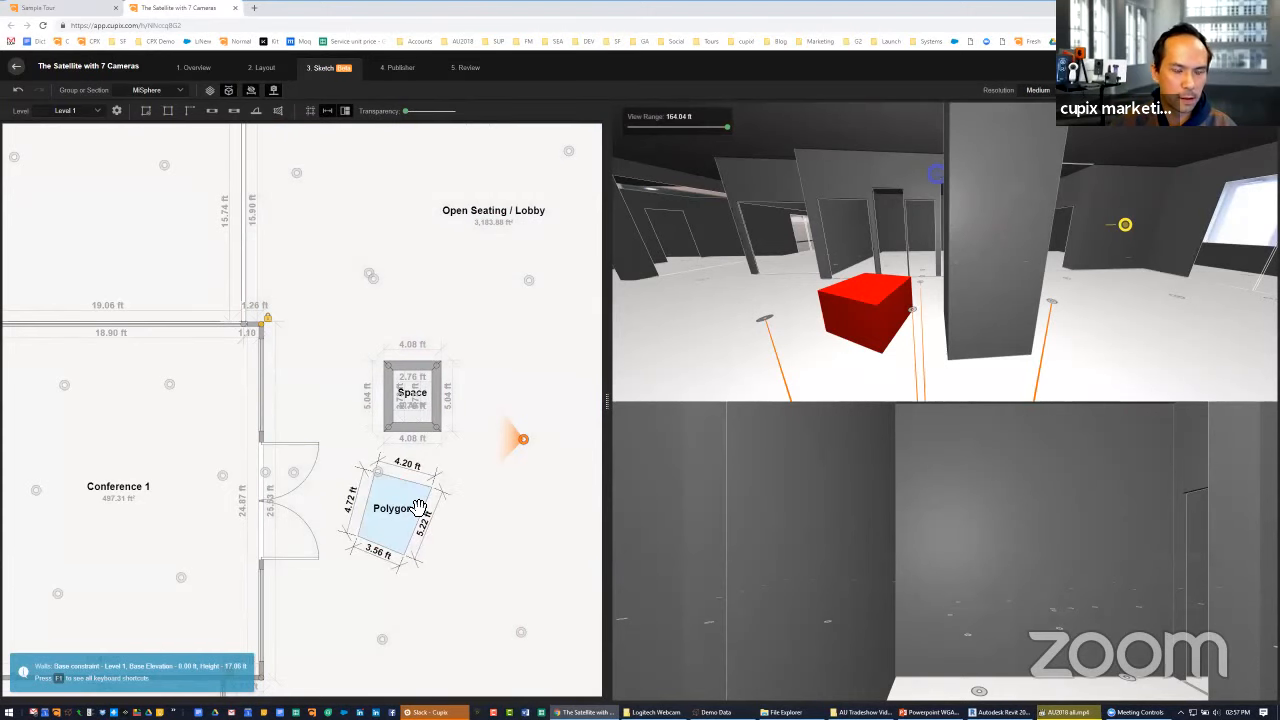
{"action": "left_click", "coordinate": [418, 508]}
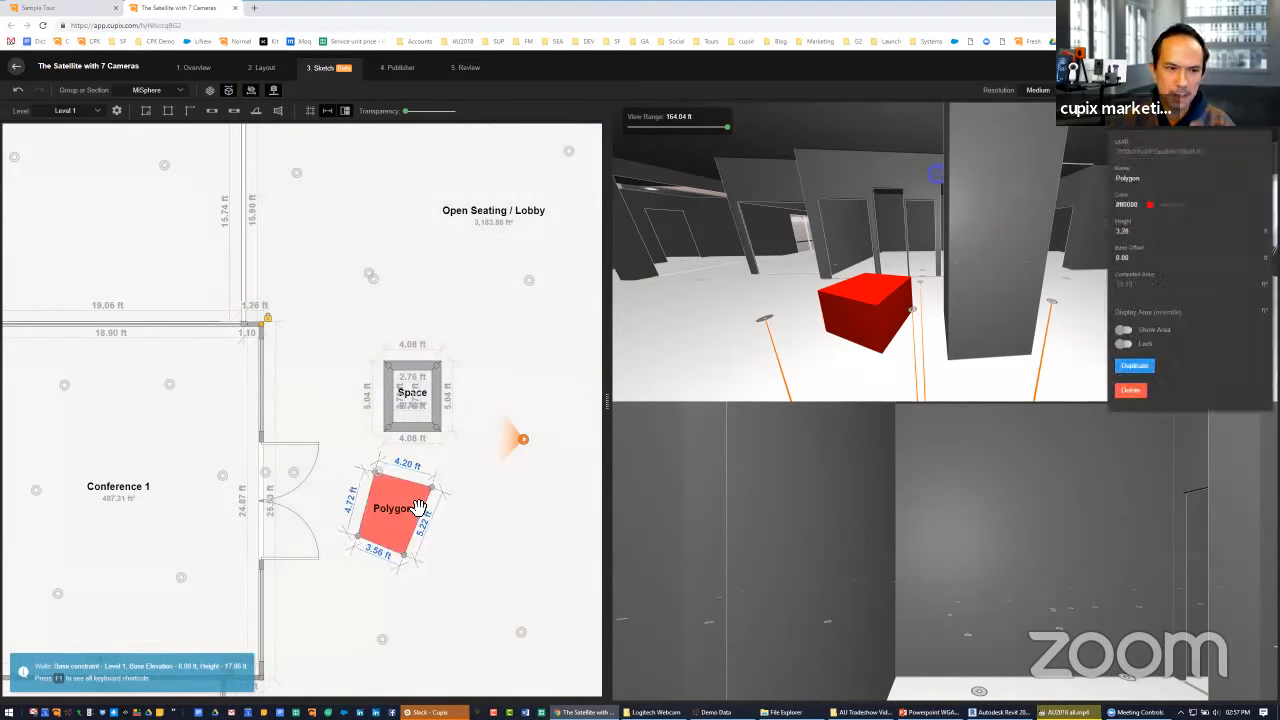
{"action": "key", "text": "Up"}
{"action": "key", "text": "Up"}
{"action": "key", "text": "Up"}
{"action": "key", "text": "Up"}
{"action": "key", "text": "Left"}
{"action": "key", "text": "Left"}
{"action": "key", "text": "Left"}
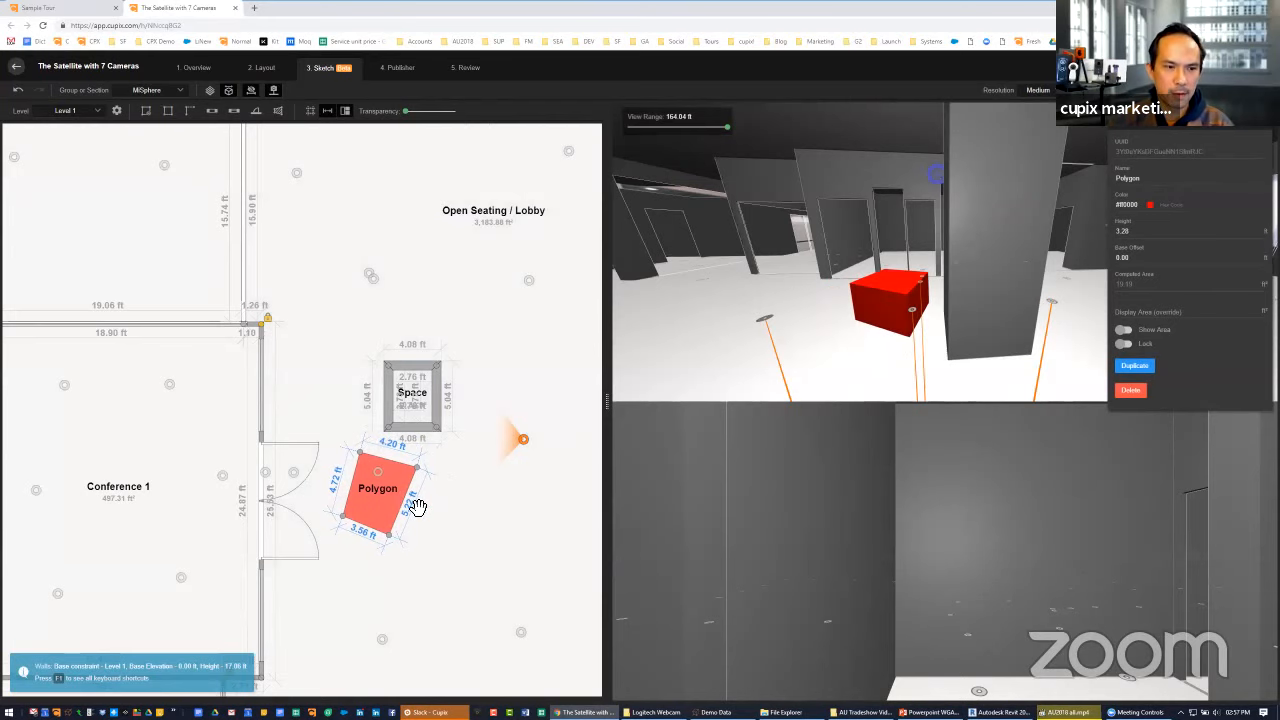
Change the polygon's height to 2.21 ft and raise its base offset to 4.99 ft above the floor
{"action": "key", "text": "shift+Up"}
{"action": "key", "text": "shift+Up"}
{"action": "key", "text": "shift+Up"}
{"action": "key", "text": "shift+Up"}
{"action": "key", "text": "shift+Up"}
{"action": "key", "text": "shift+Up"}
{"action": "key", "text": "shift+Up"}
{"action": "key", "text": "shift+Up"}
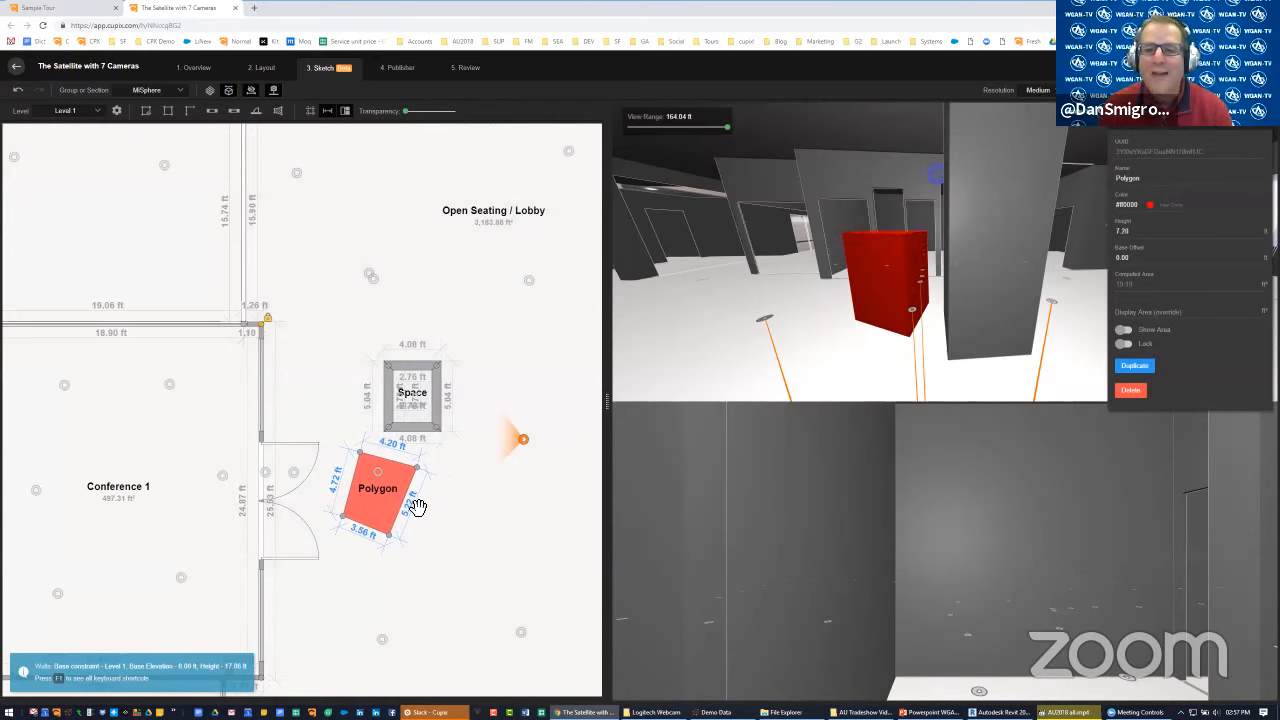
{"action": "key", "text": "ctrl+Up"}
{"action": "key", "text": "ctrl+Up"}
{"action": "key", "text": "ctrl+Up"}
{"action": "key", "text": "ctrl+Up"}
{"action": "key", "text": "ctrl+Up"}
{"action": "key", "text": "ctrl+Up"}
{"action": "key", "text": "ctrl+Up"}
{"action": "key", "text": "ctrl+Up"}
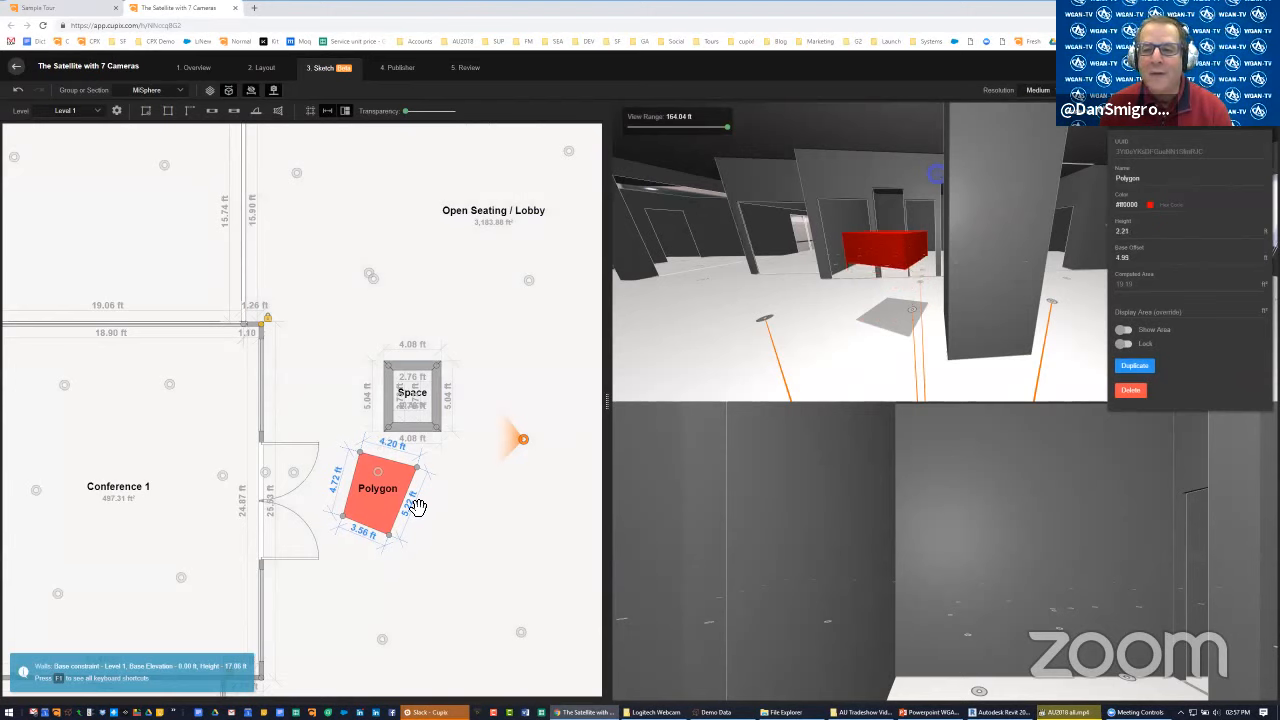
Delete the polygon and both leaves of the double door in the wall across the lobby from Conference 1
{"action": "left_click", "coordinate": [765, 316]}
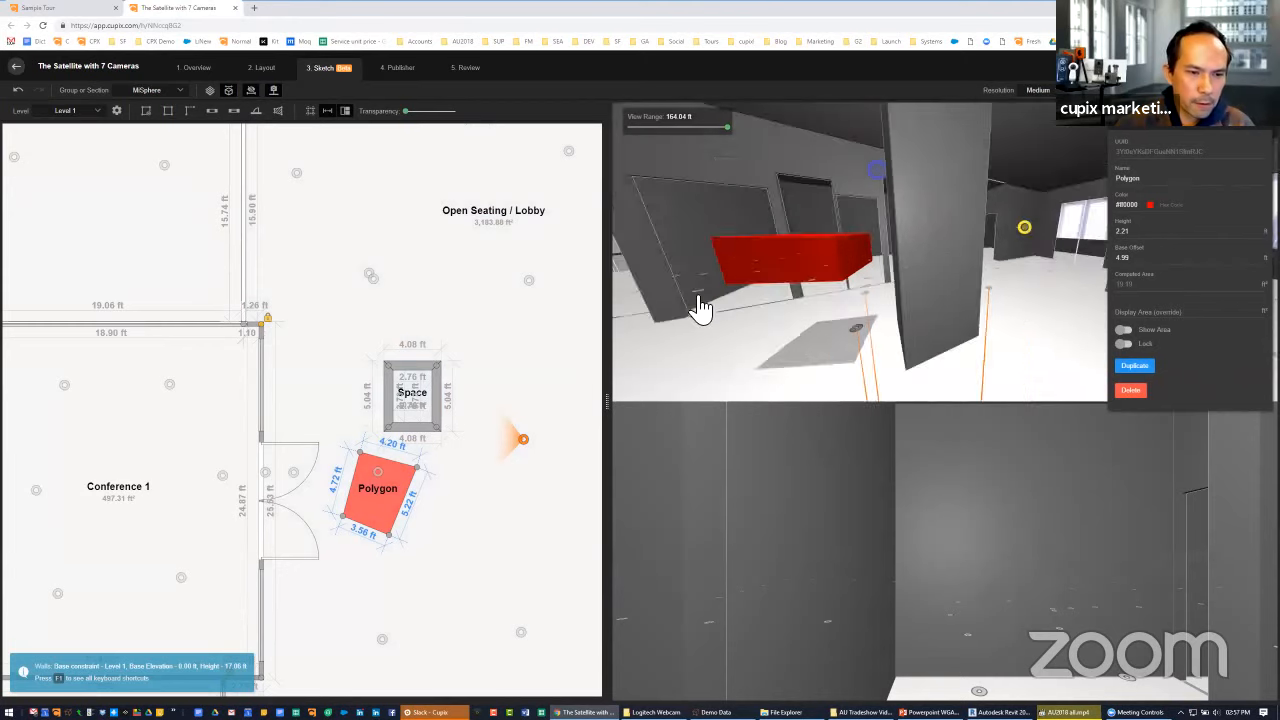
{"action": "left_click_drag", "start_coordinate": [699, 299], "coordinate": [655, 297]}
{"action": "left_click_drag", "start_coordinate": [956, 256], "coordinate": [636, 269]}
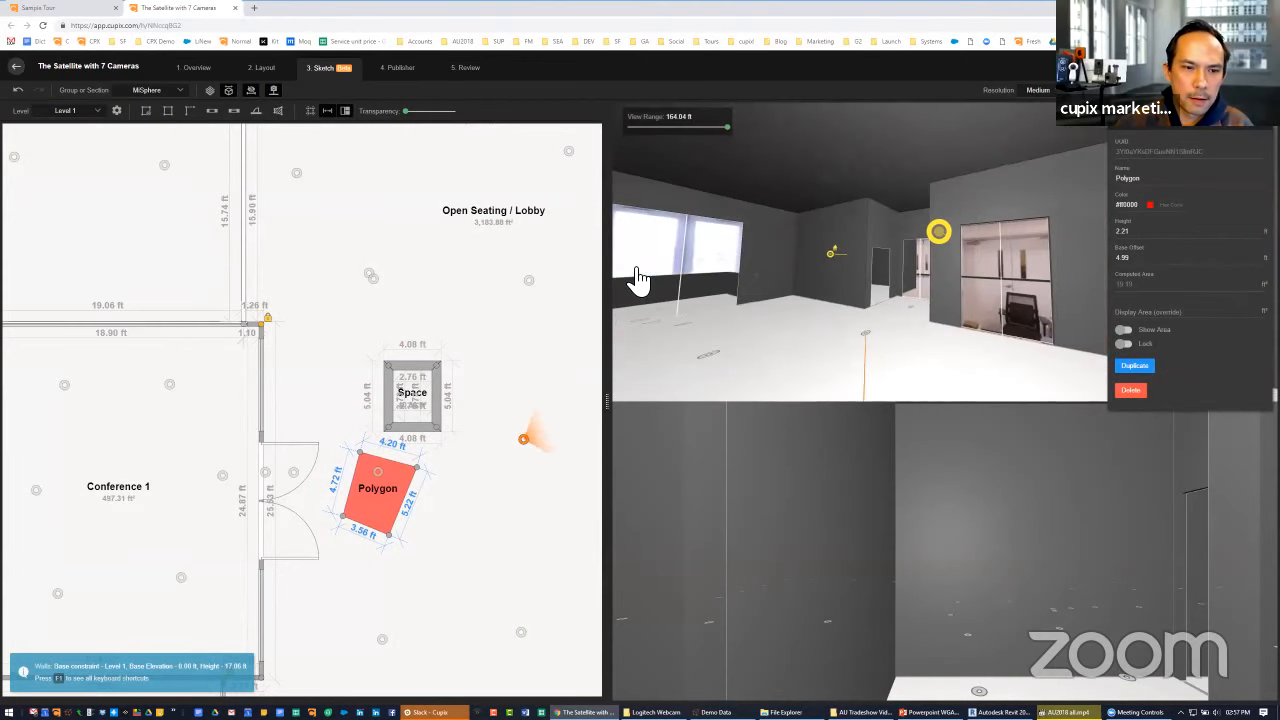
{"action": "left_click_drag", "start_coordinate": [500, 501], "coordinate": [267, 507]}
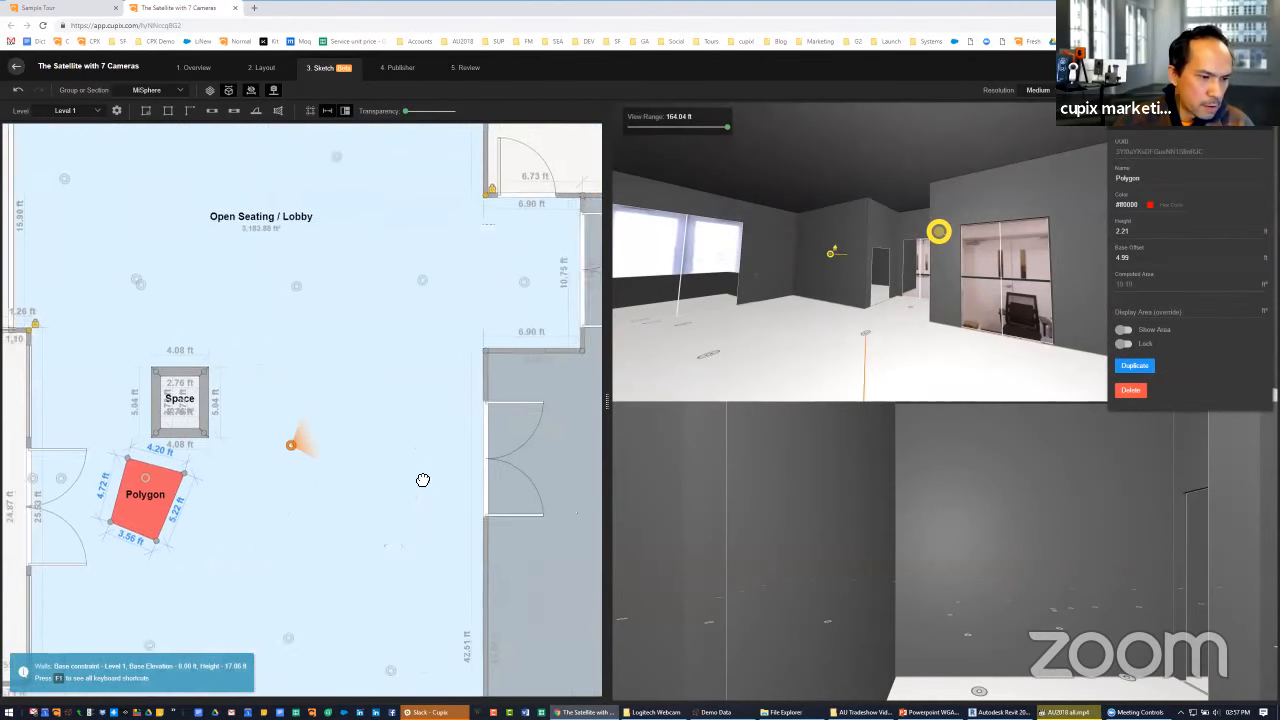
{"action": "scroll", "coordinate": [423, 480], "scroll_direction": "up", "scroll_amount": 2}
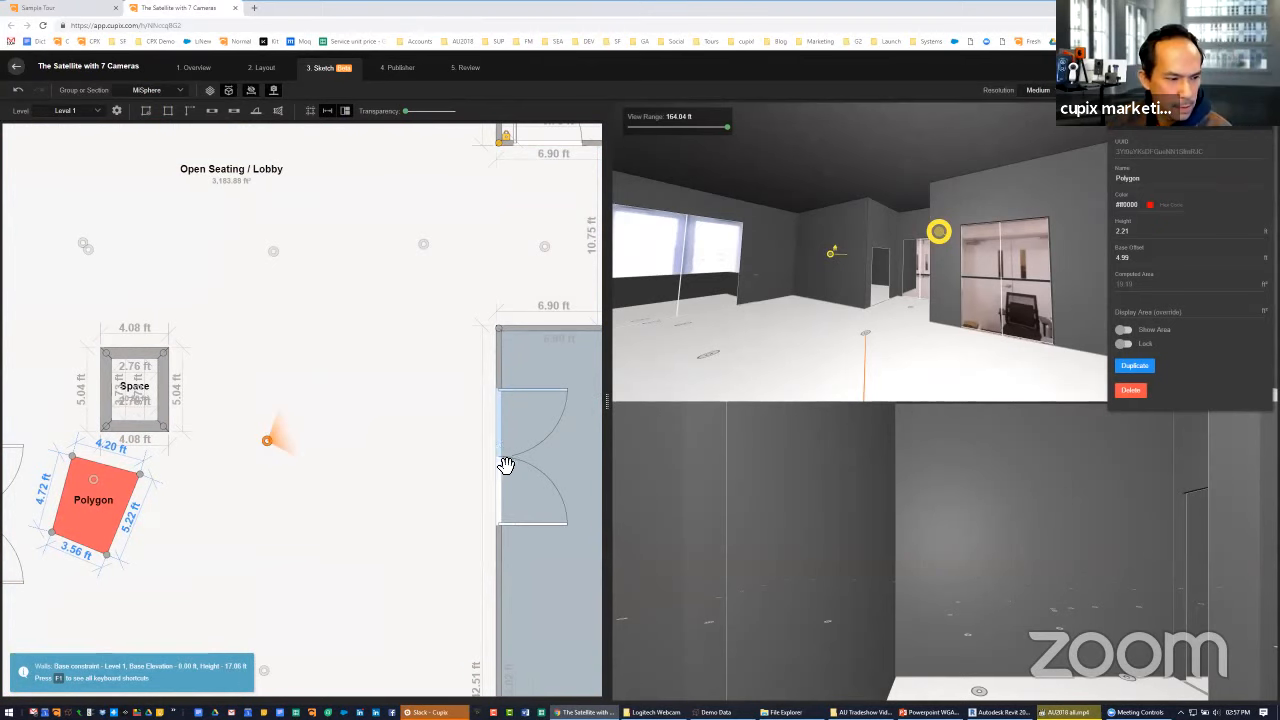
{"action": "key", "text": "Delete"}
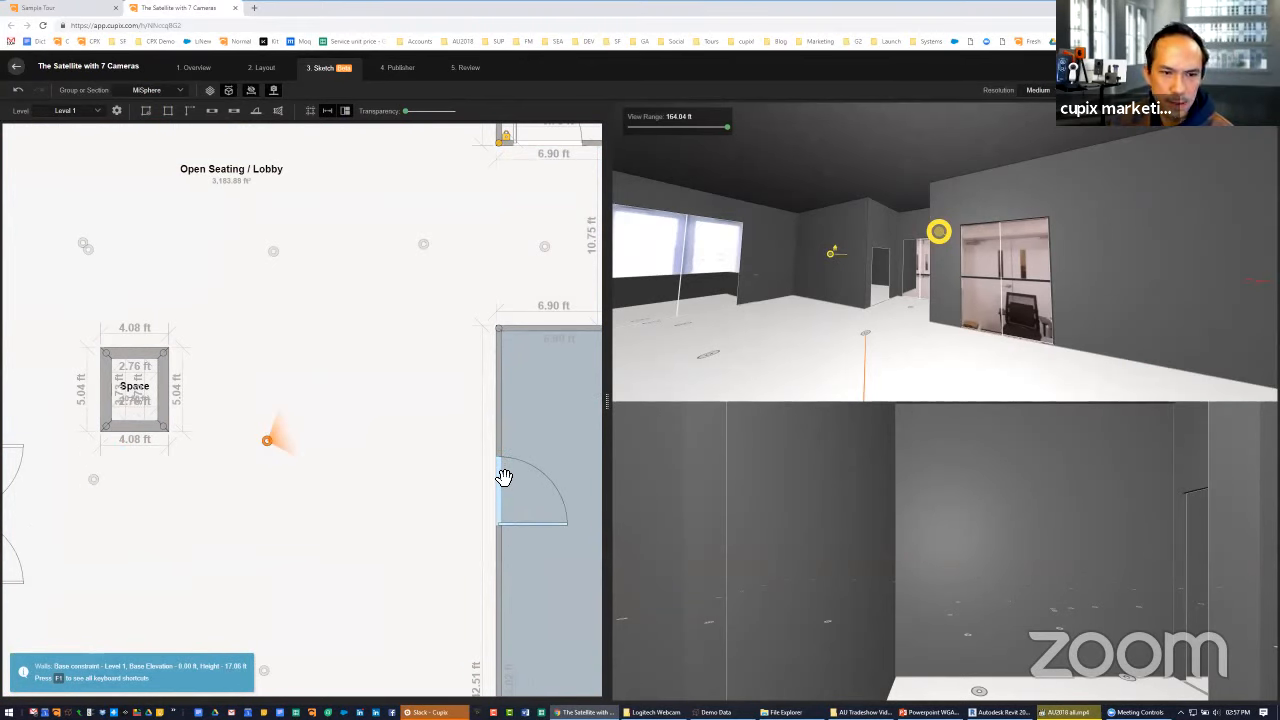
{"action": "left_click", "coordinate": [504, 477]}
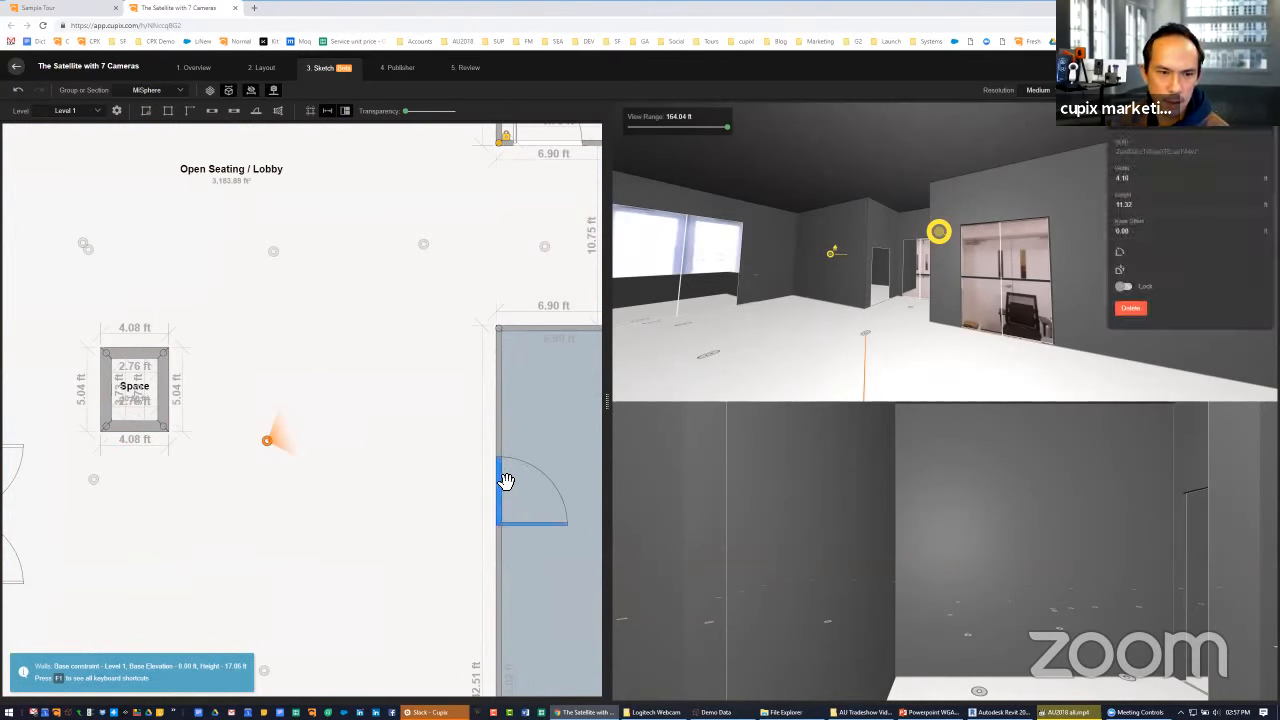
{"action": "left_click", "coordinate": [504, 472]}
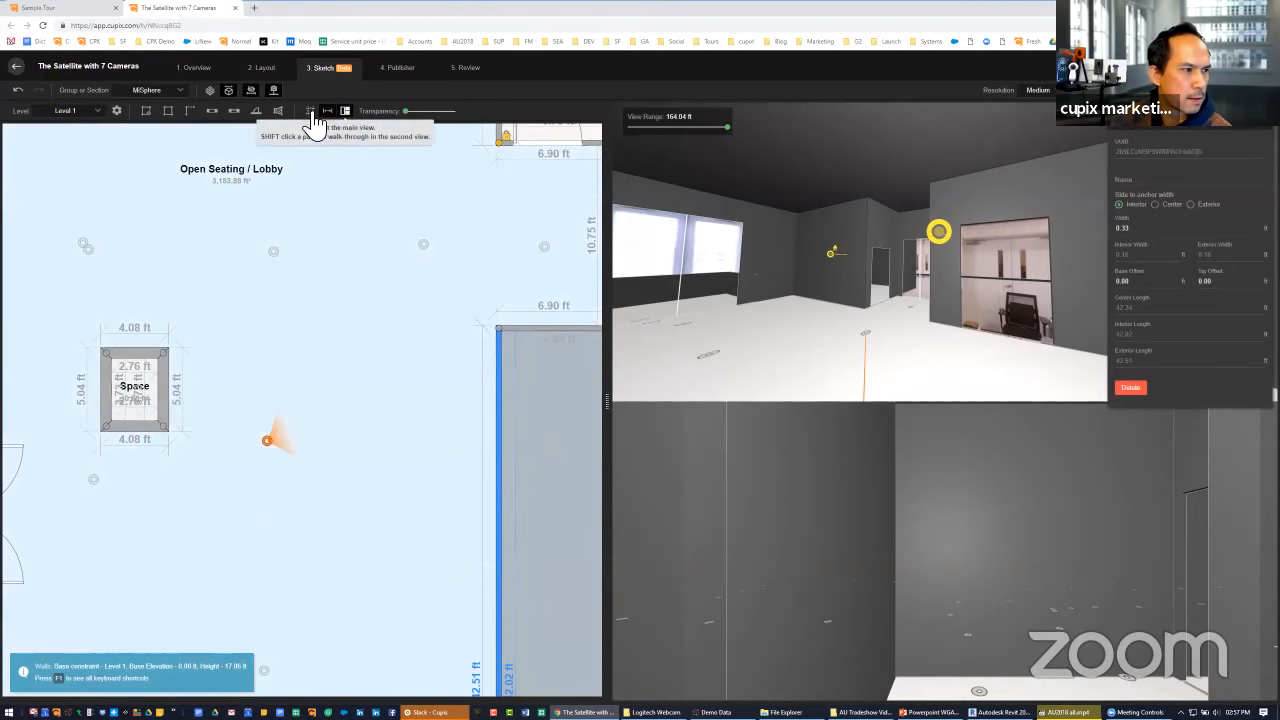
Raise the 3D wall transparency to just over half and insert a new door opening into the lobby where the double door was
{"action": "left_click_drag", "start_coordinate": [402, 112], "coordinate": [435, 116]}
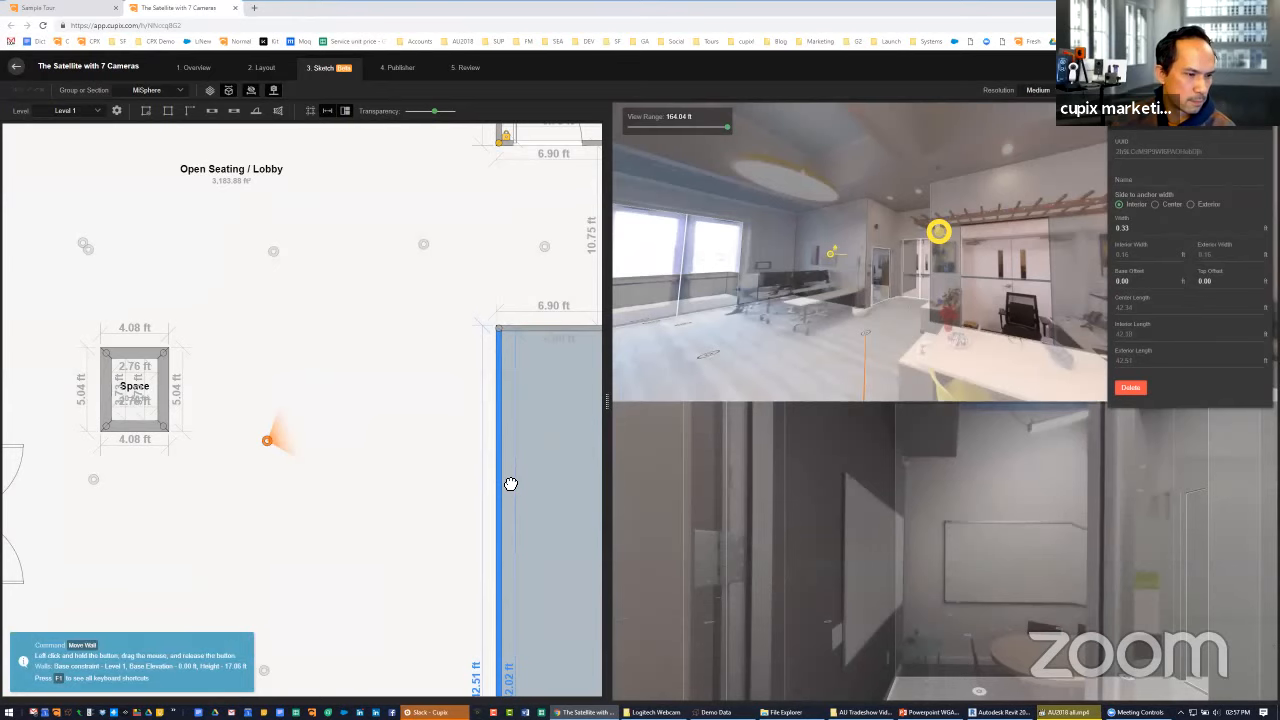
{"action": "left_click_drag", "start_coordinate": [511, 483], "coordinate": [419, 460]}
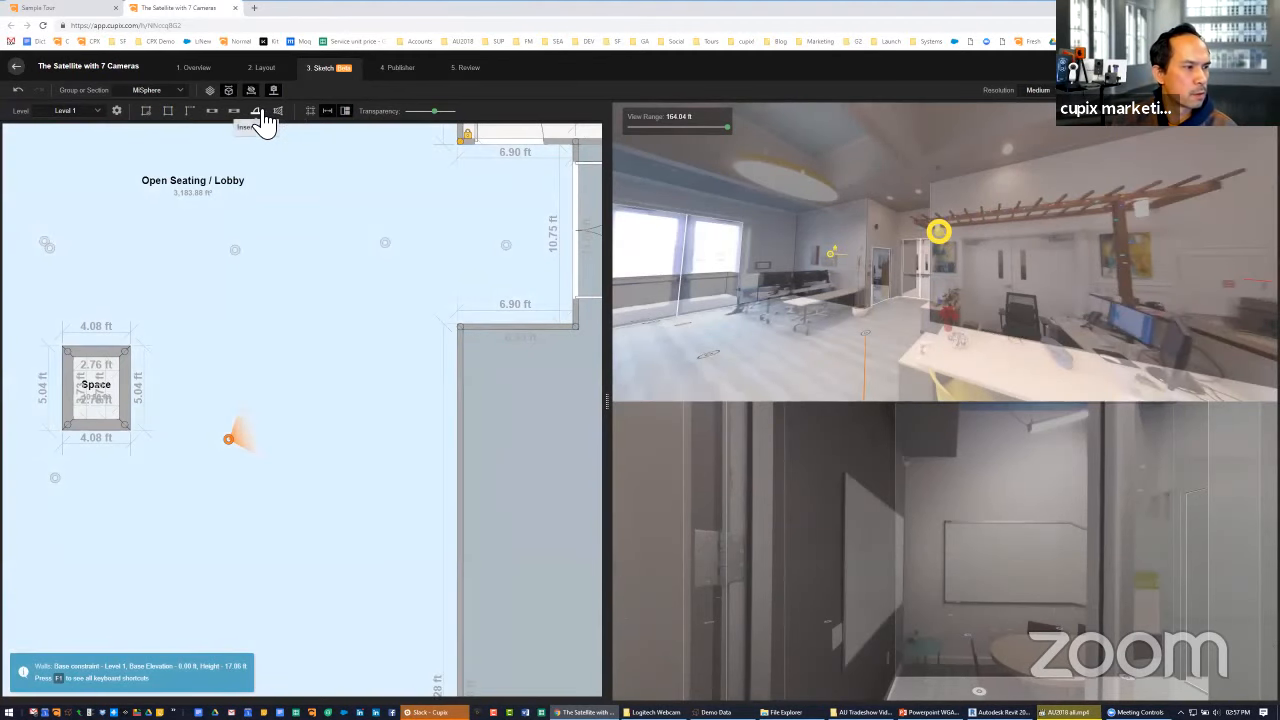
{"action": "left_click", "coordinate": [261, 114]}
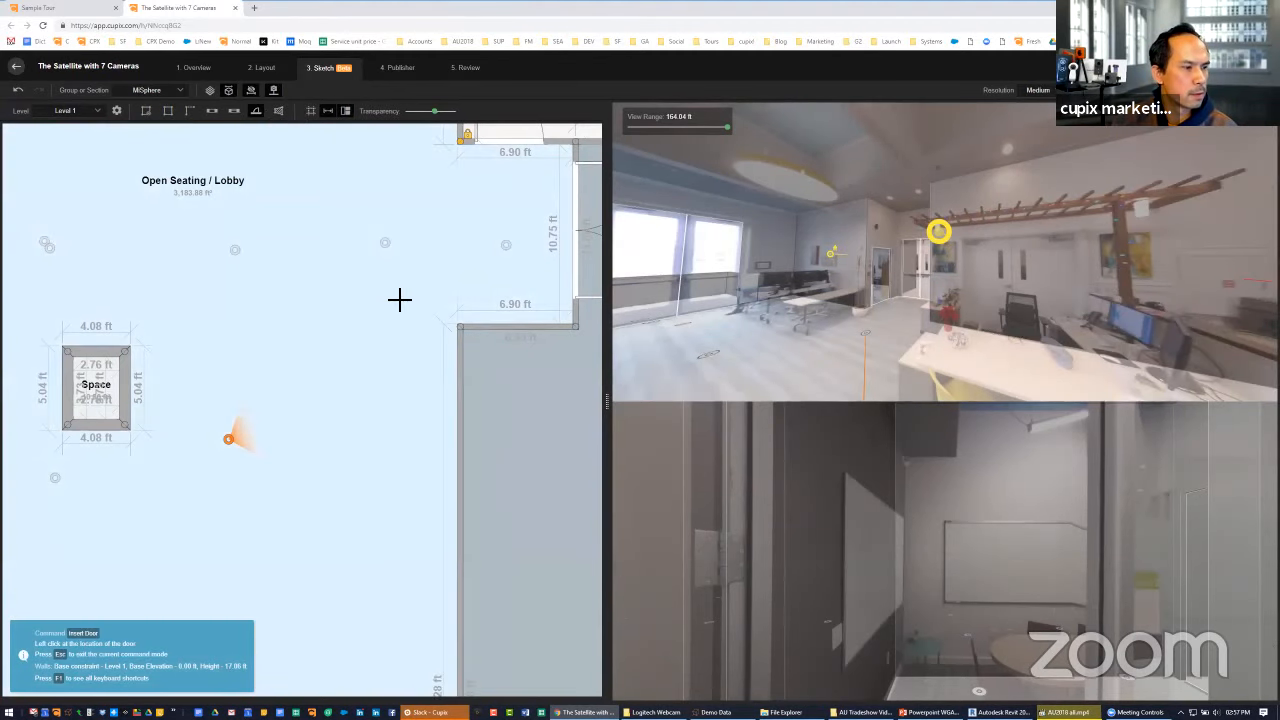
{"action": "left_click", "coordinate": [469, 452]}
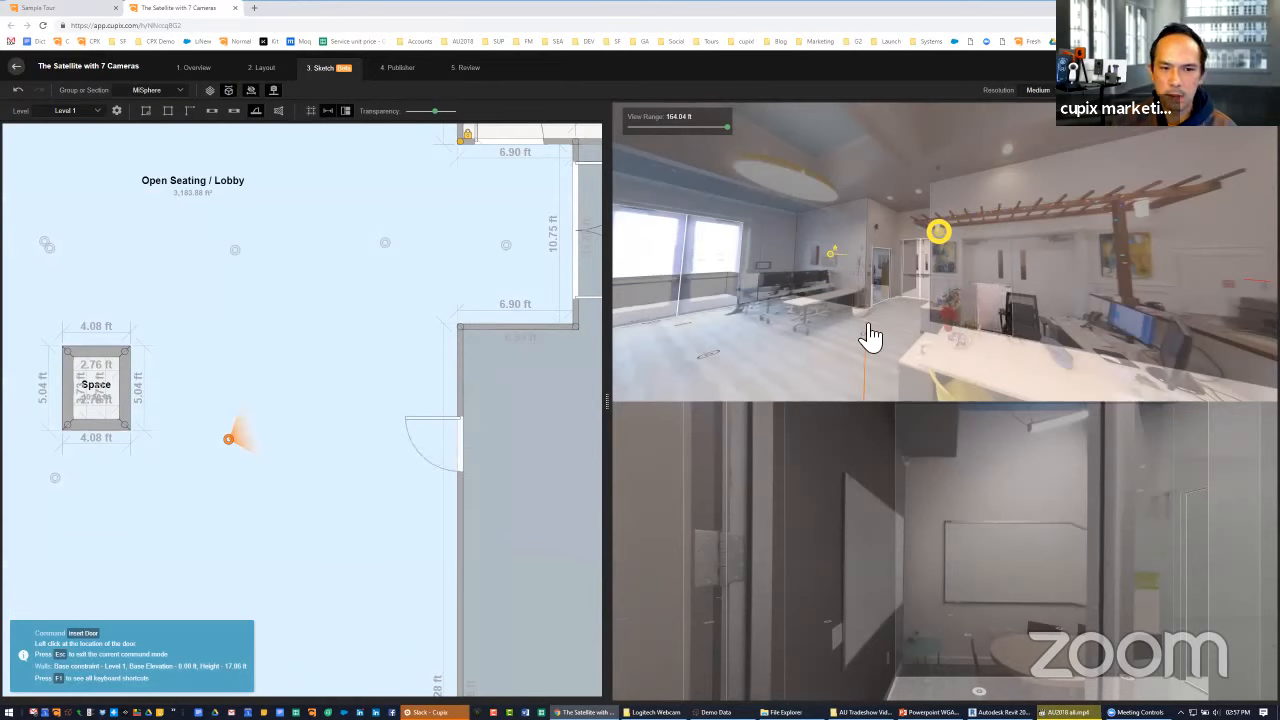
{"action": "key", "text": "Escape"}
Select the new door in the reception wall and raise its height to 9.41 ft
{"action": "left_click", "coordinate": [462, 441]}
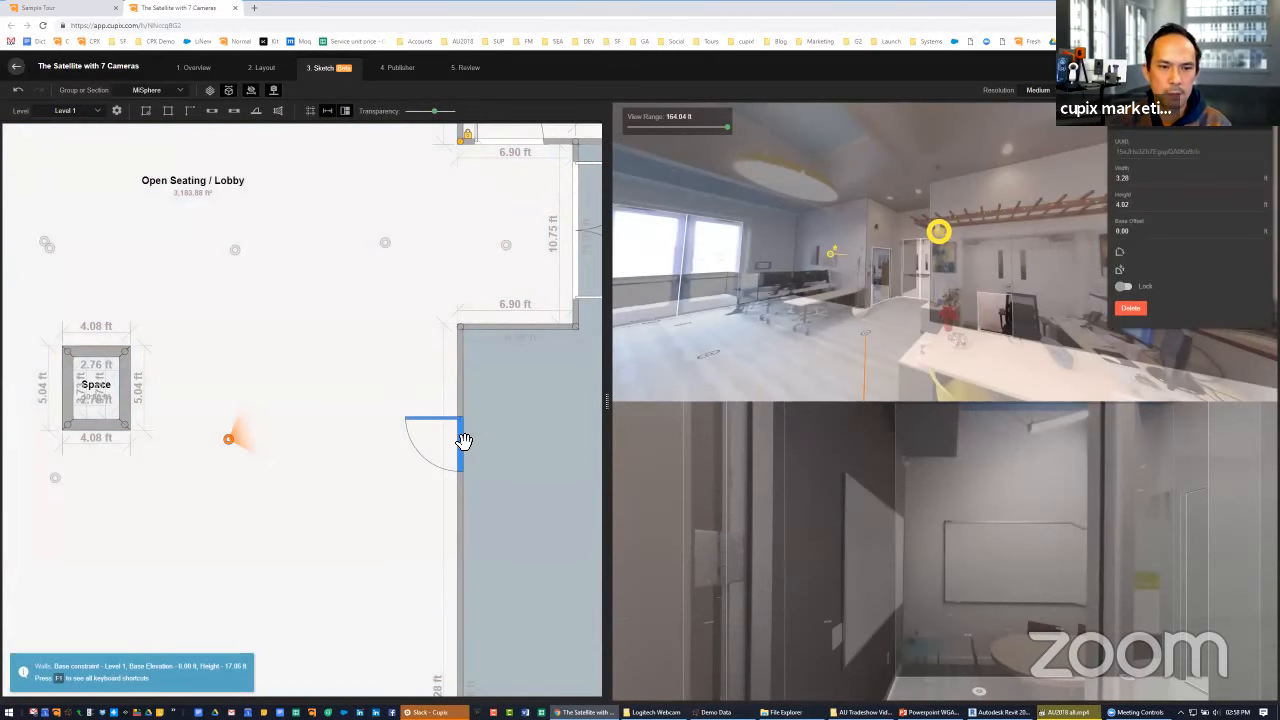
{"action": "scroll", "coordinate": [464, 441], "scroll_direction": "up", "scroll_amount": 5, "text": "shift"}
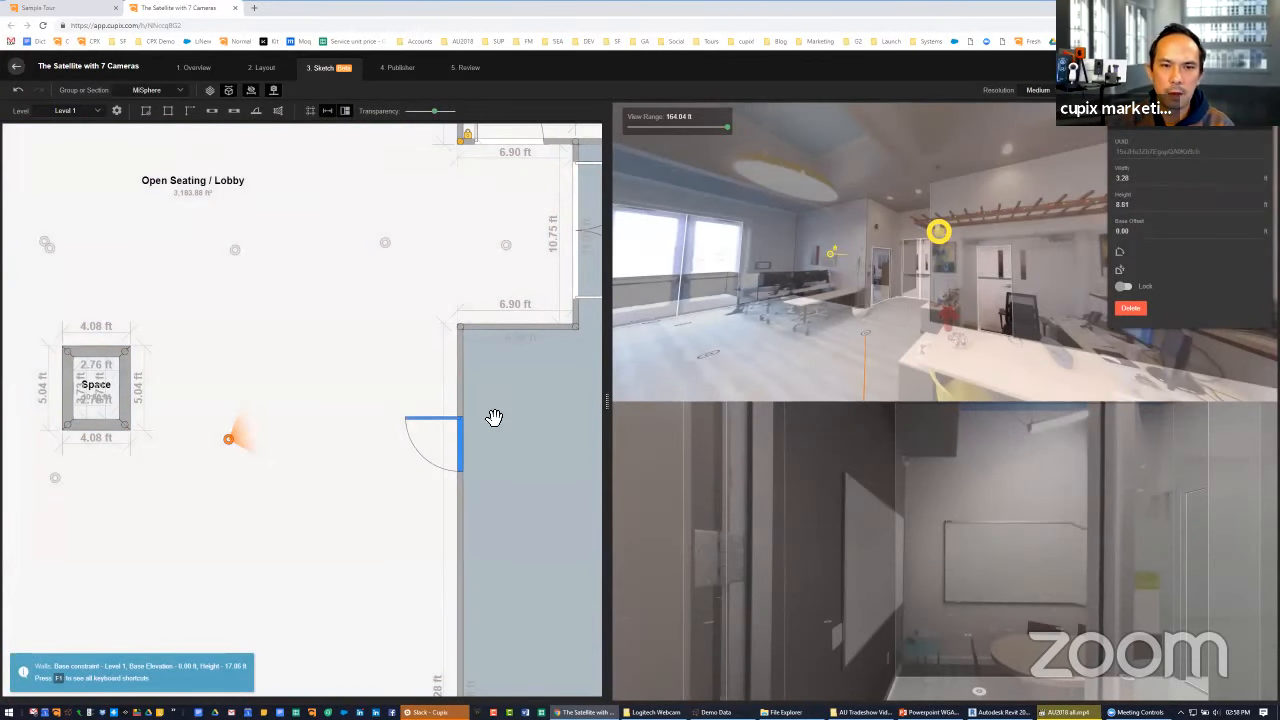
{"action": "left_click_drag", "start_coordinate": [1190, 131], "coordinate": [816, 250]}
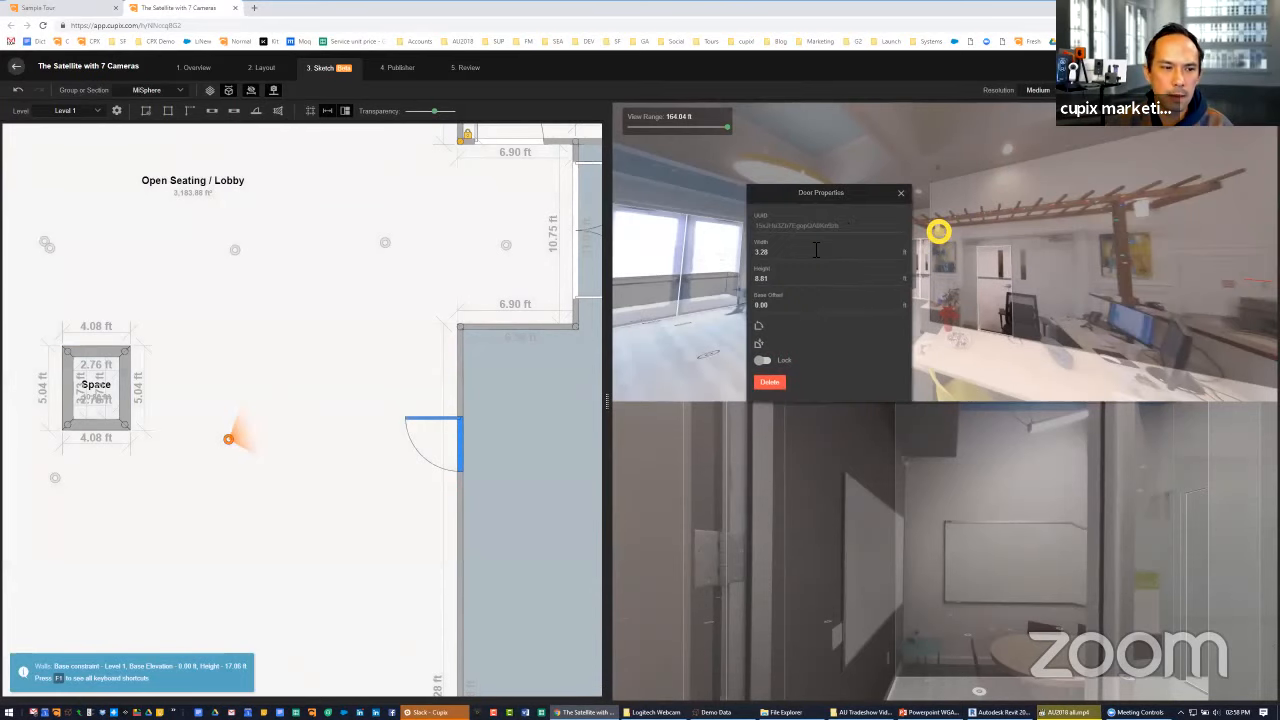
{"action": "key", "text": "ctrl+a"}
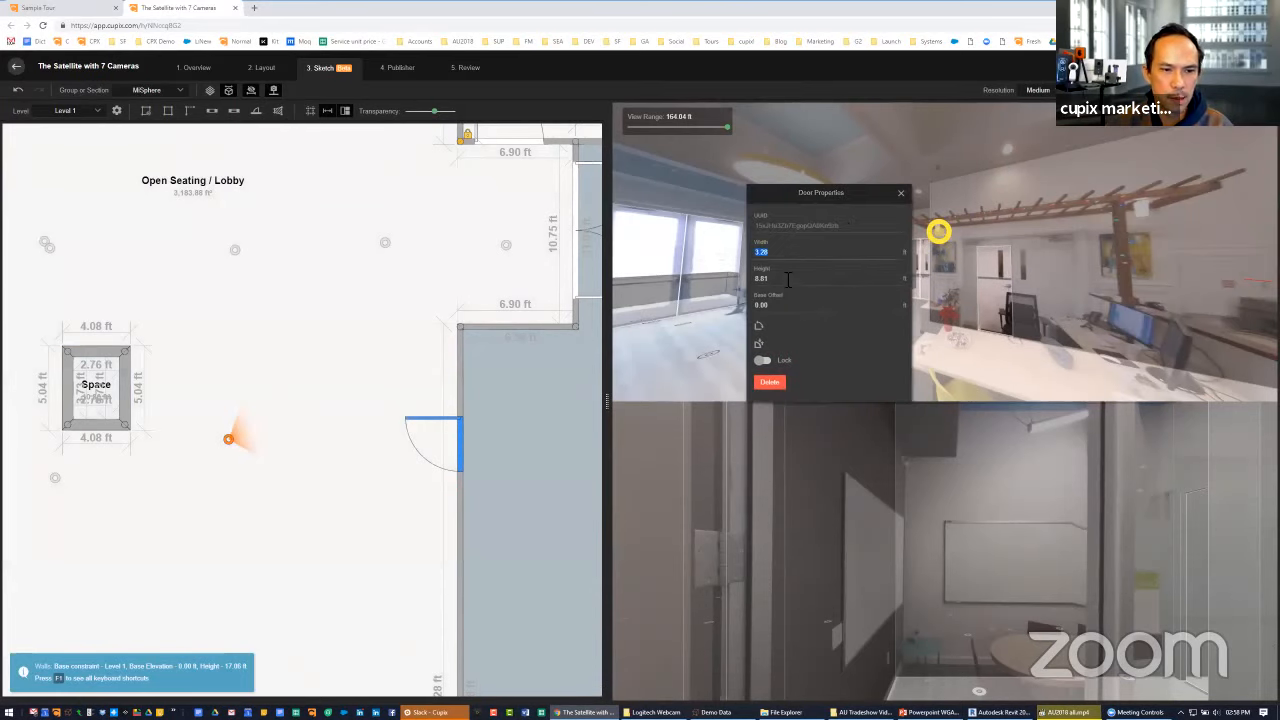
{"action": "left_click", "coordinate": [906, 194]}
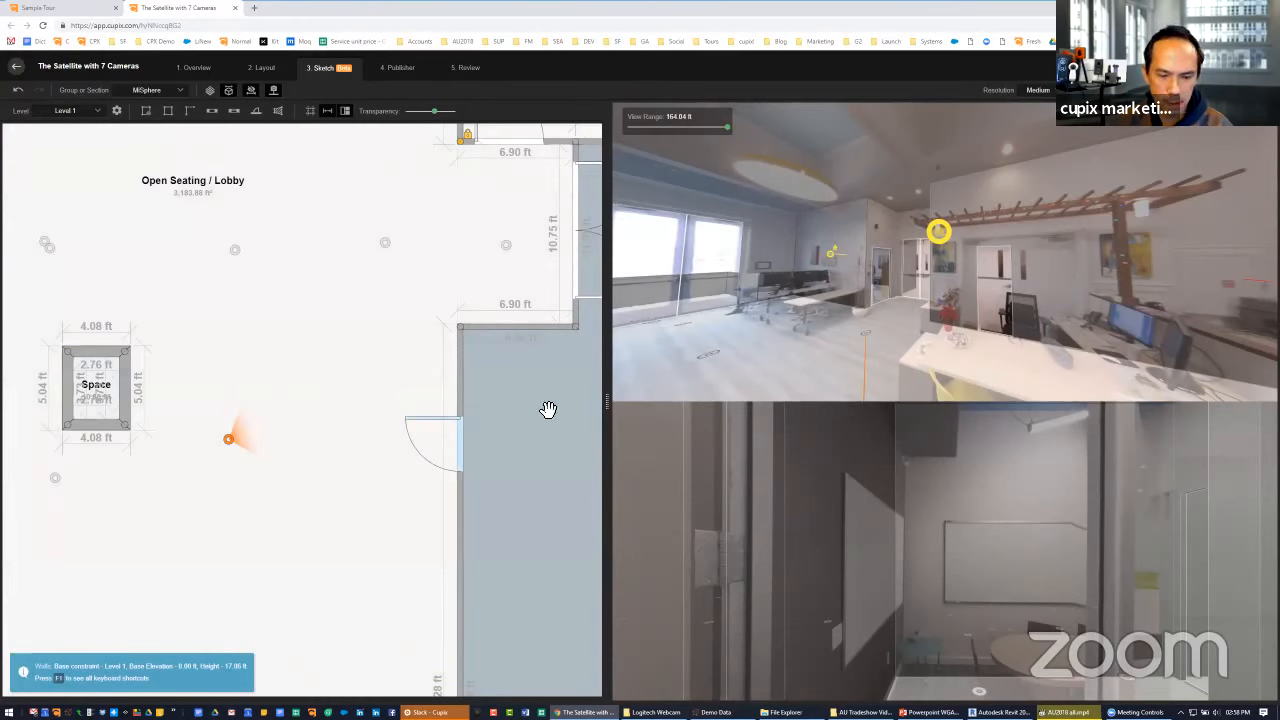
{"action": "left_click", "coordinate": [458, 440]}
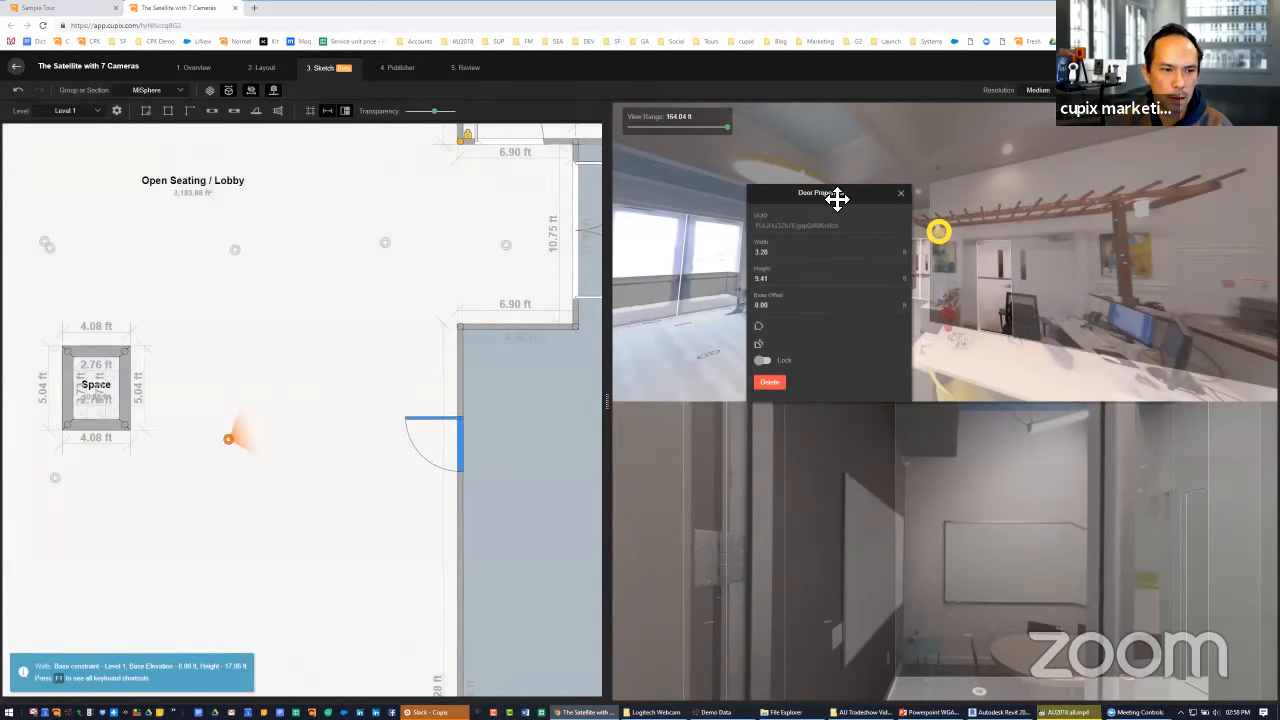
Adjust both side edges of the door to a width of 4.78 ft, matching the photo, and close its properties
{"action": "key", "text": "Right"}
{"action": "key", "text": "Right"}
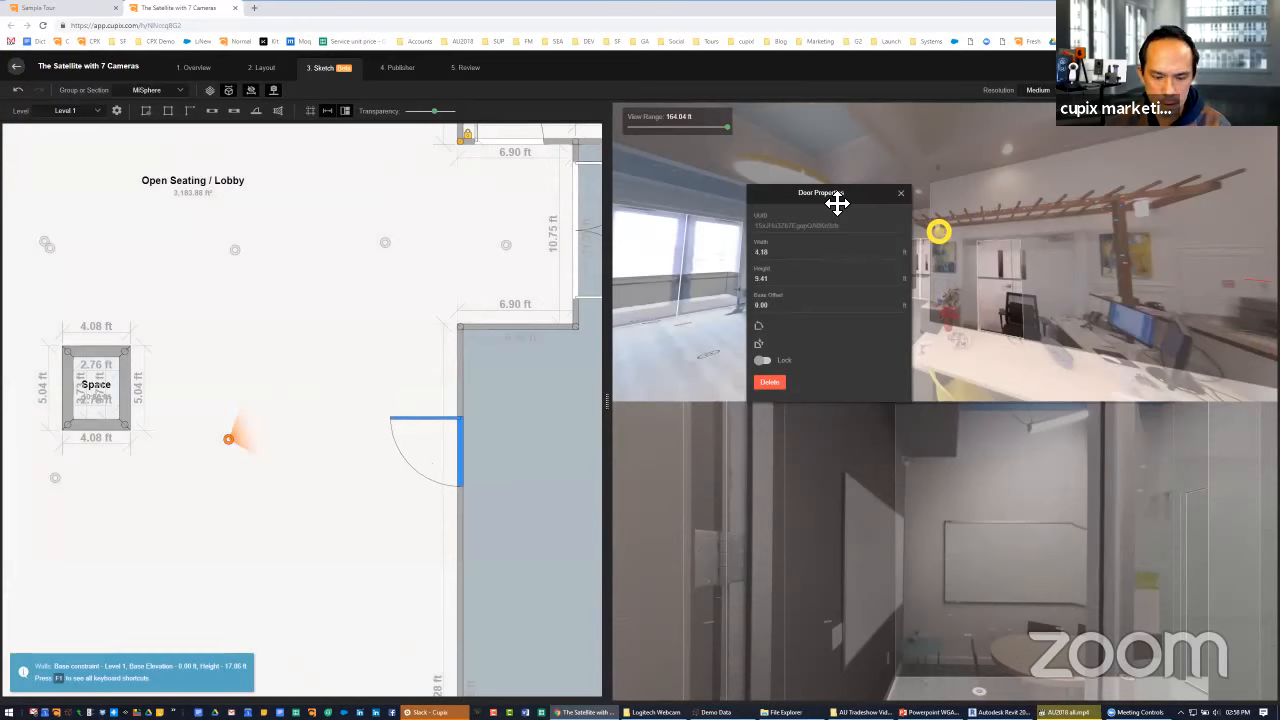
{"action": "key", "text": "shift+Right"}
{"action": "key", "text": "shift+Right"}
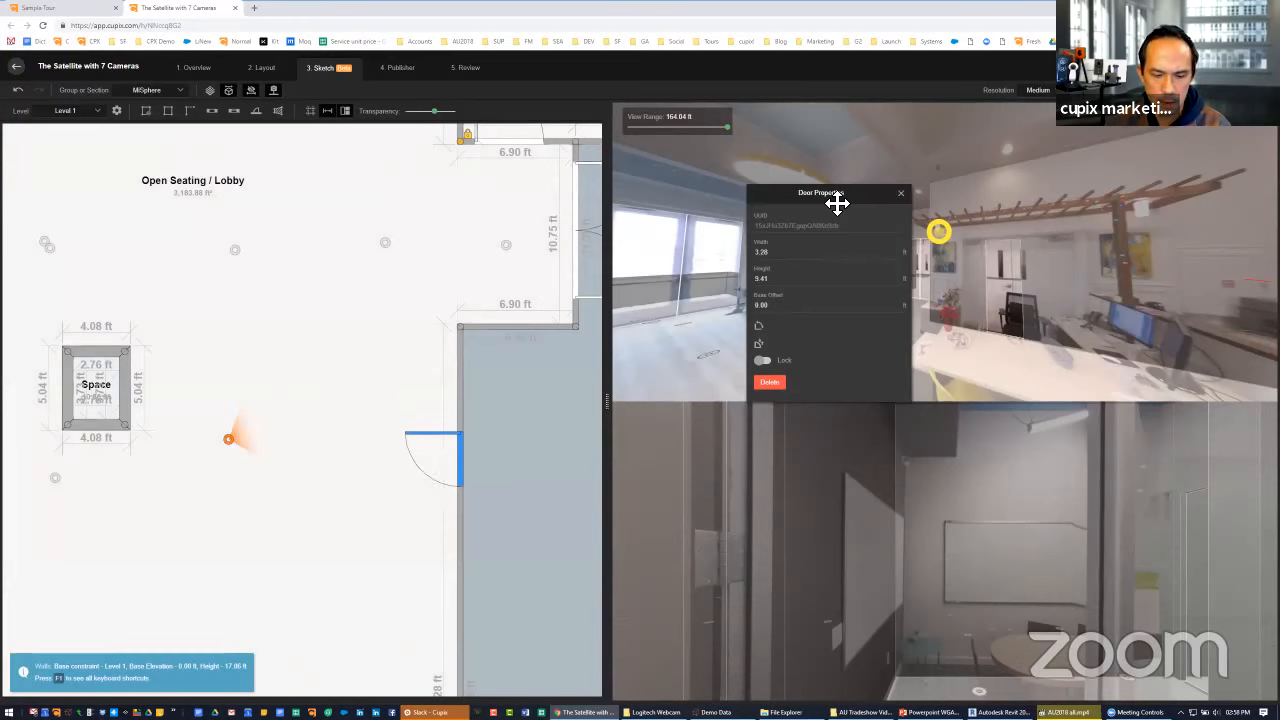
{"action": "key", "text": "Left"}
{"action": "key", "text": "Left"}
{"action": "key", "text": "Left"}
{"action": "key", "text": "Left"}
{"action": "key", "text": "Left"}
{"action": "key", "text": "Left"}
{"action": "key", "text": "Left"}
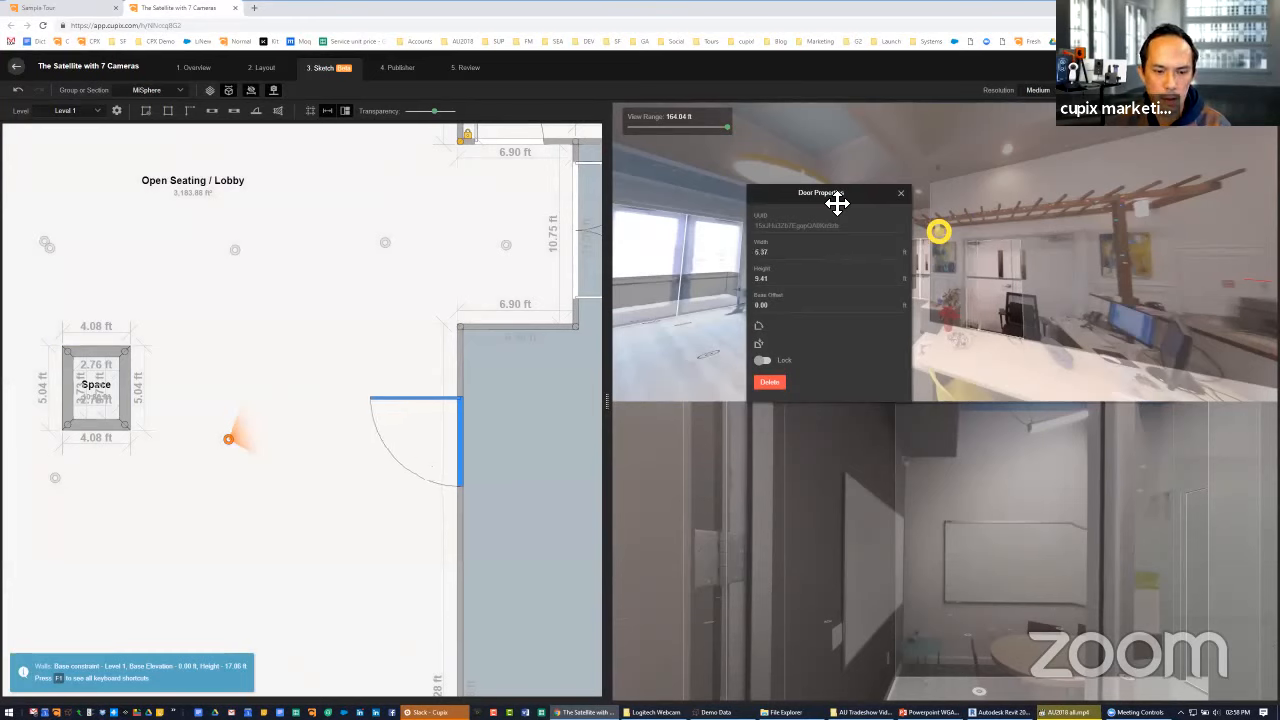
{"action": "key", "text": "Left"}
{"action": "key", "text": "shift+Left"}
{"action": "key", "text": "shift+Left"}
{"action": "key", "text": "shift+Left"}
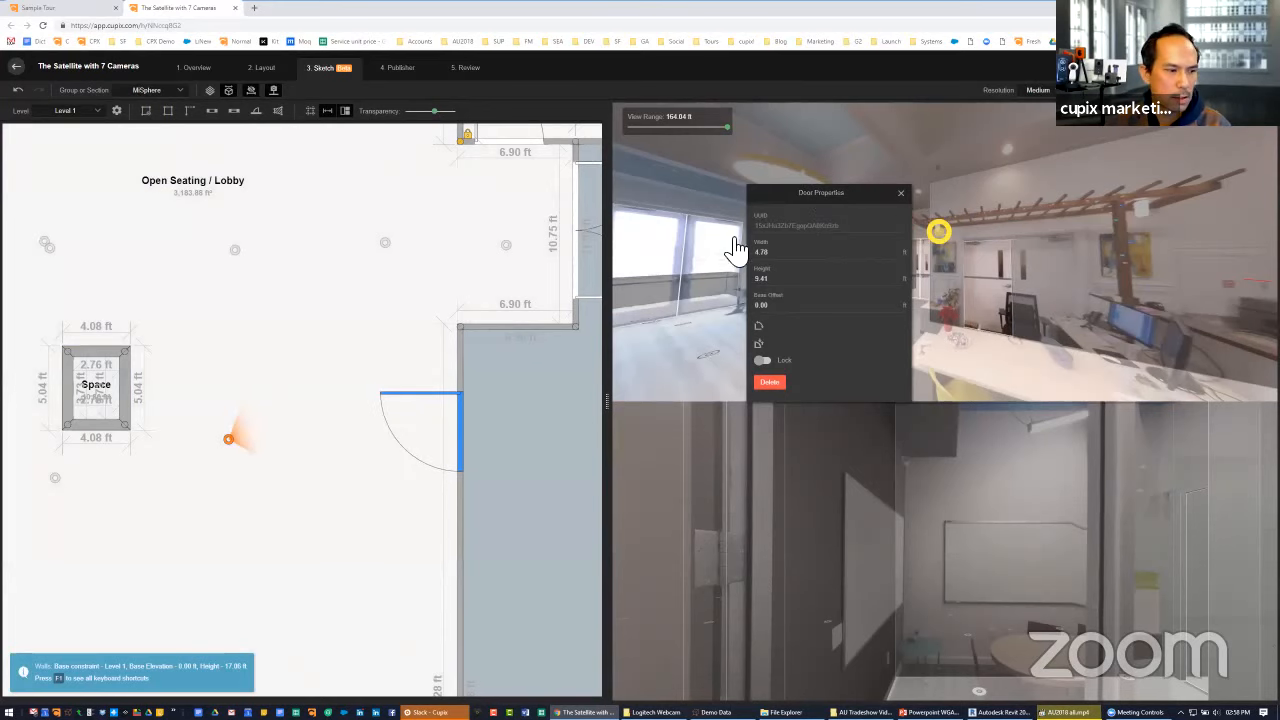
{"action": "left_click", "coordinate": [901, 193]}
{"action": "left_click", "coordinate": [534, 363]}
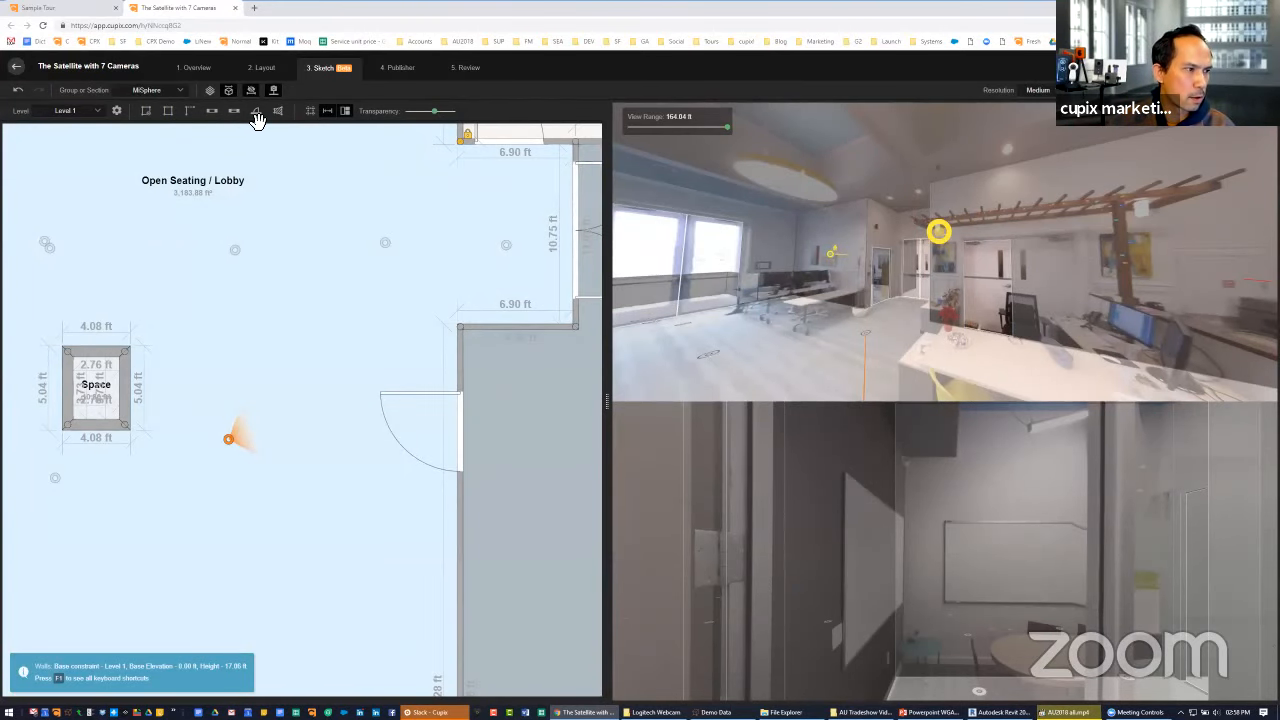
Insert a second door in the same wall, just below the first one in the plan
{"action": "left_click", "coordinate": [257, 113]}
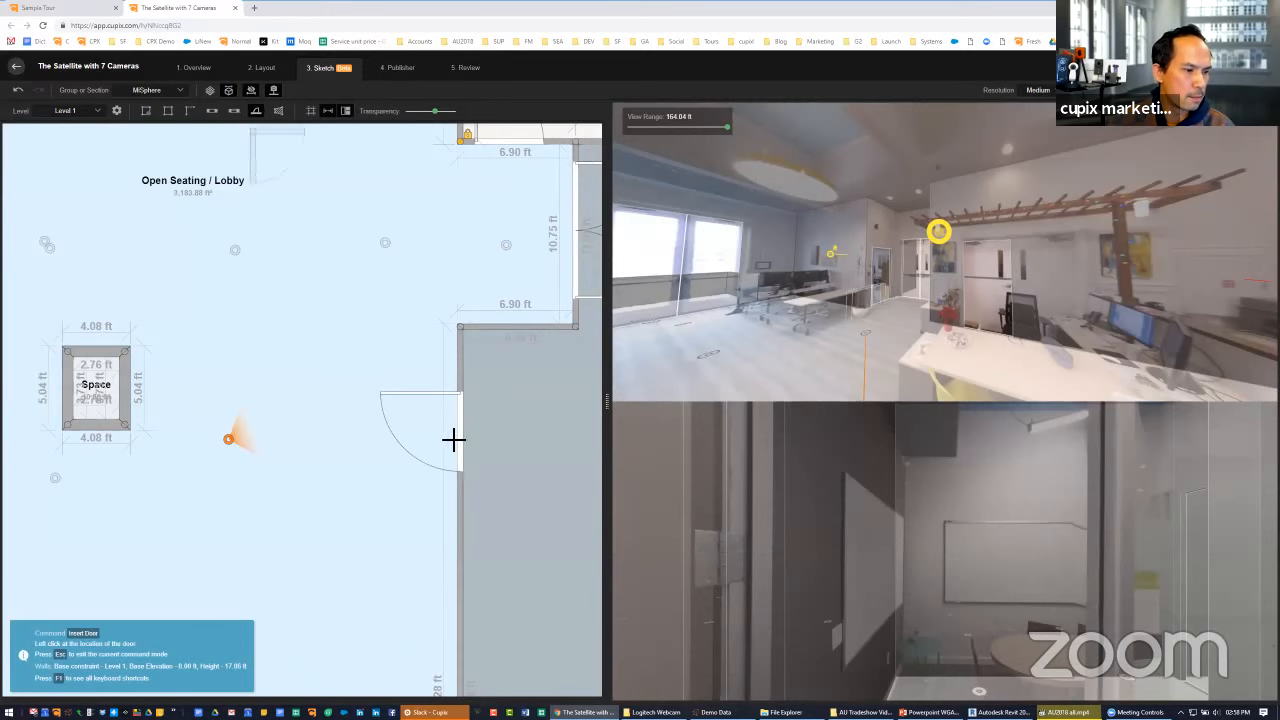
{"action": "left_click", "coordinate": [465, 528]}
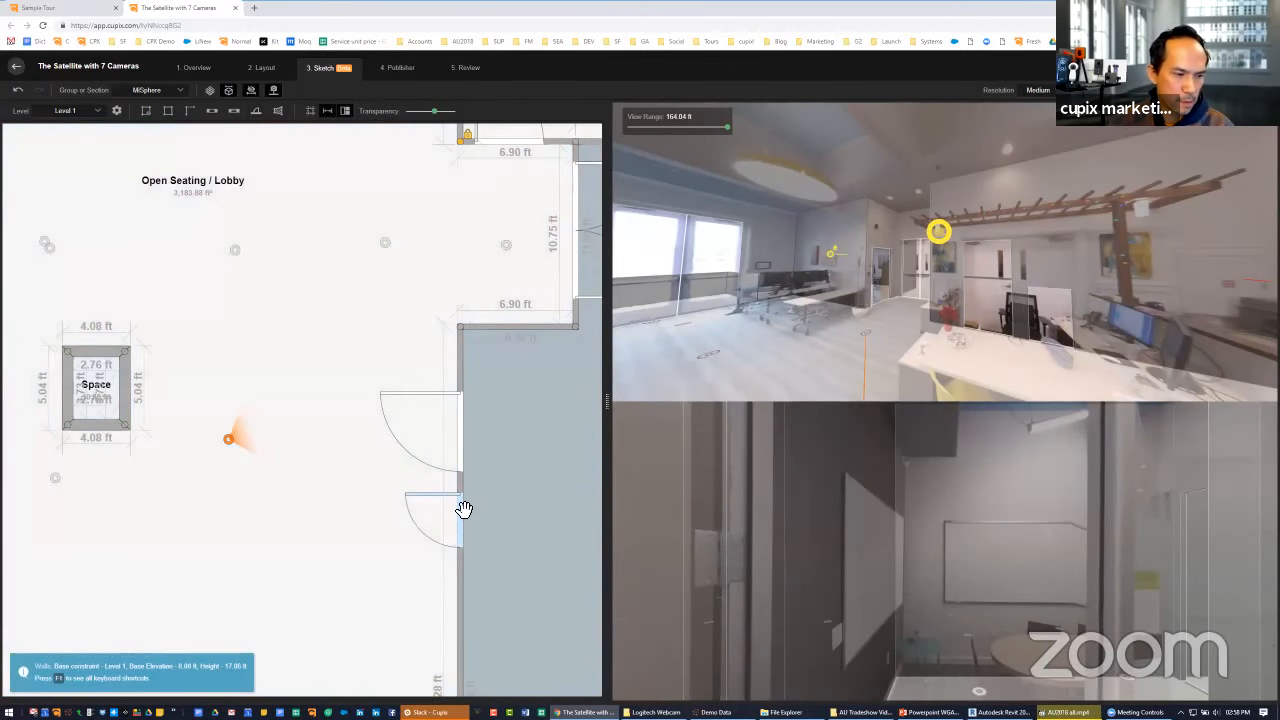
Complete the double door by moving the second door against the first, mirrored, at 4.78 ft wide and 9.41 ft high
{"action": "left_click", "coordinate": [464, 509]}
{"action": "left_click_drag", "start_coordinate": [464, 509], "coordinate": [467, 501]}
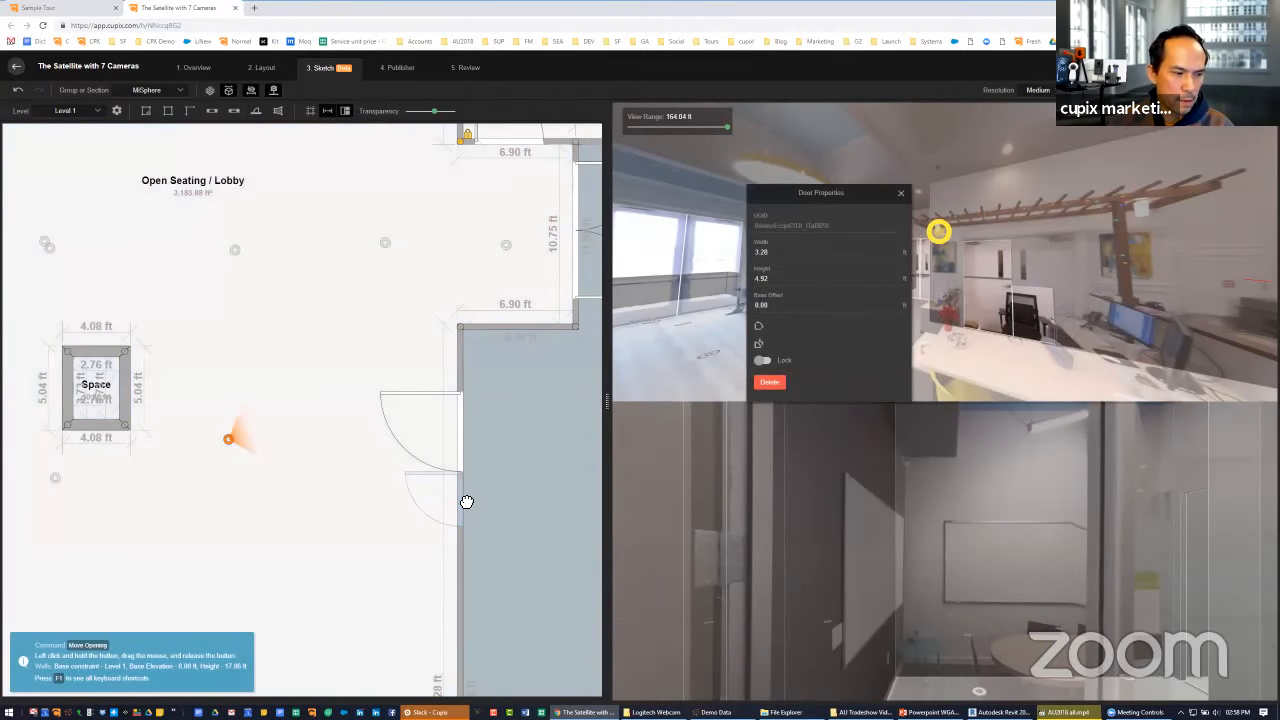
{"action": "left_click", "coordinate": [758, 328]}
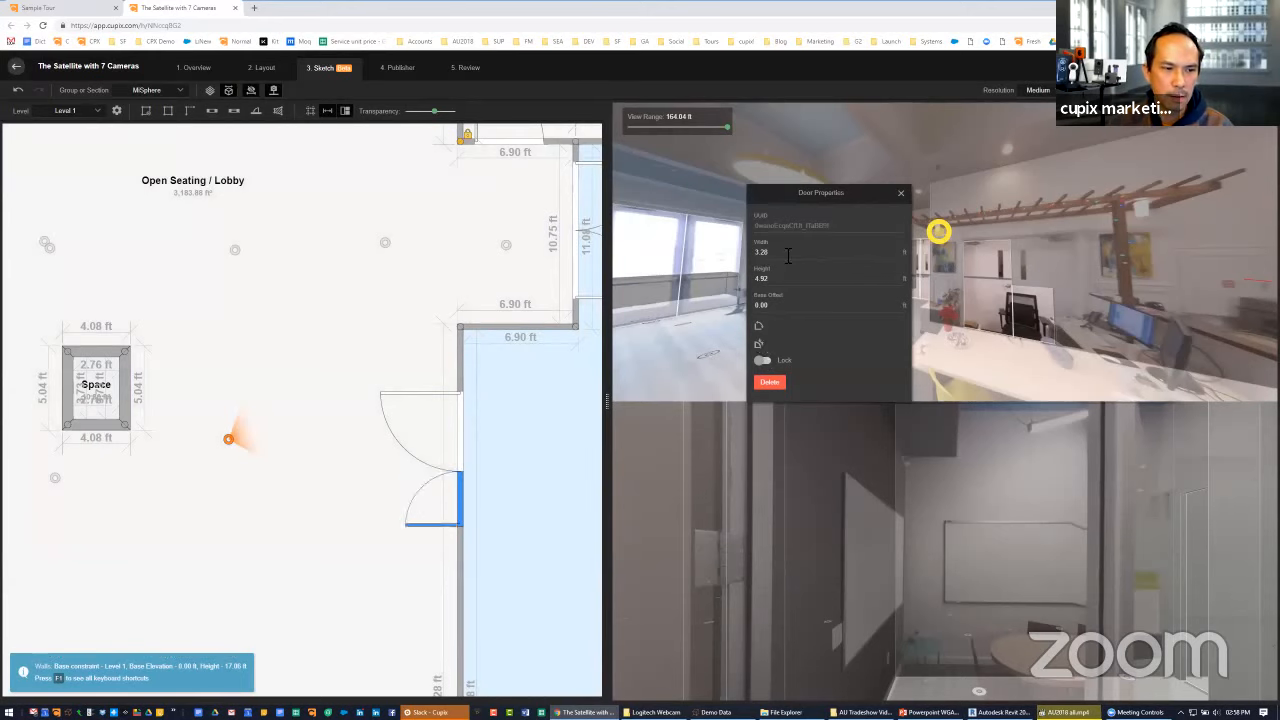
{"action": "scroll", "coordinate": [788, 256], "scroll_direction": "up", "scroll_amount": 15}
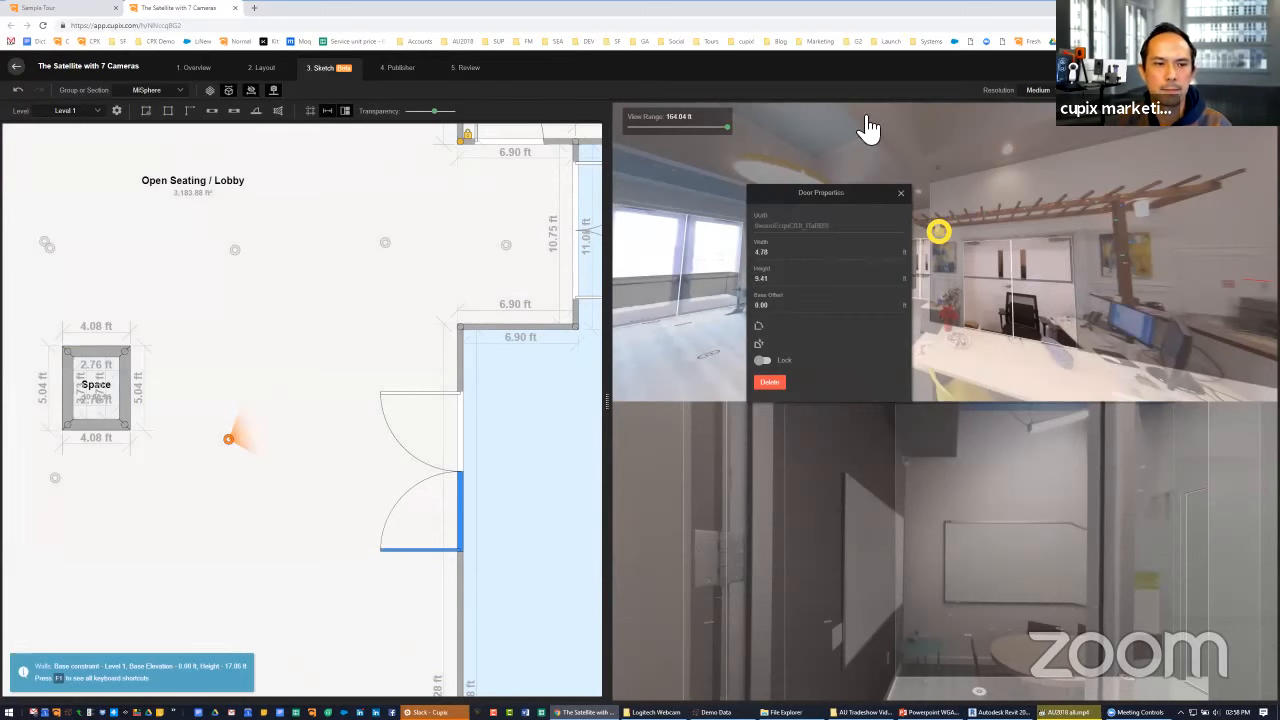
{"action": "left_click", "coordinate": [900, 193]}
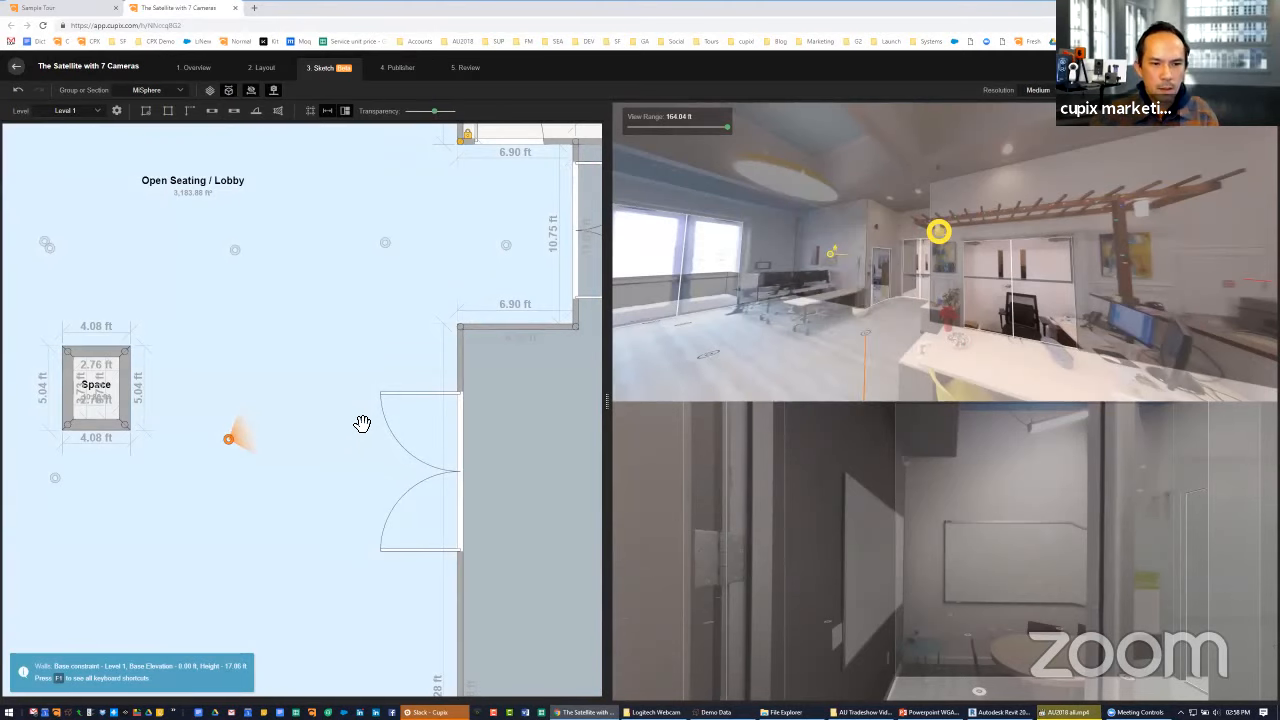
Clear the entire sketch from Level 1, leaving only the camera positions on the plan
{"action": "scroll", "coordinate": [362, 424], "scroll_direction": "down", "scroll_amount": 10}
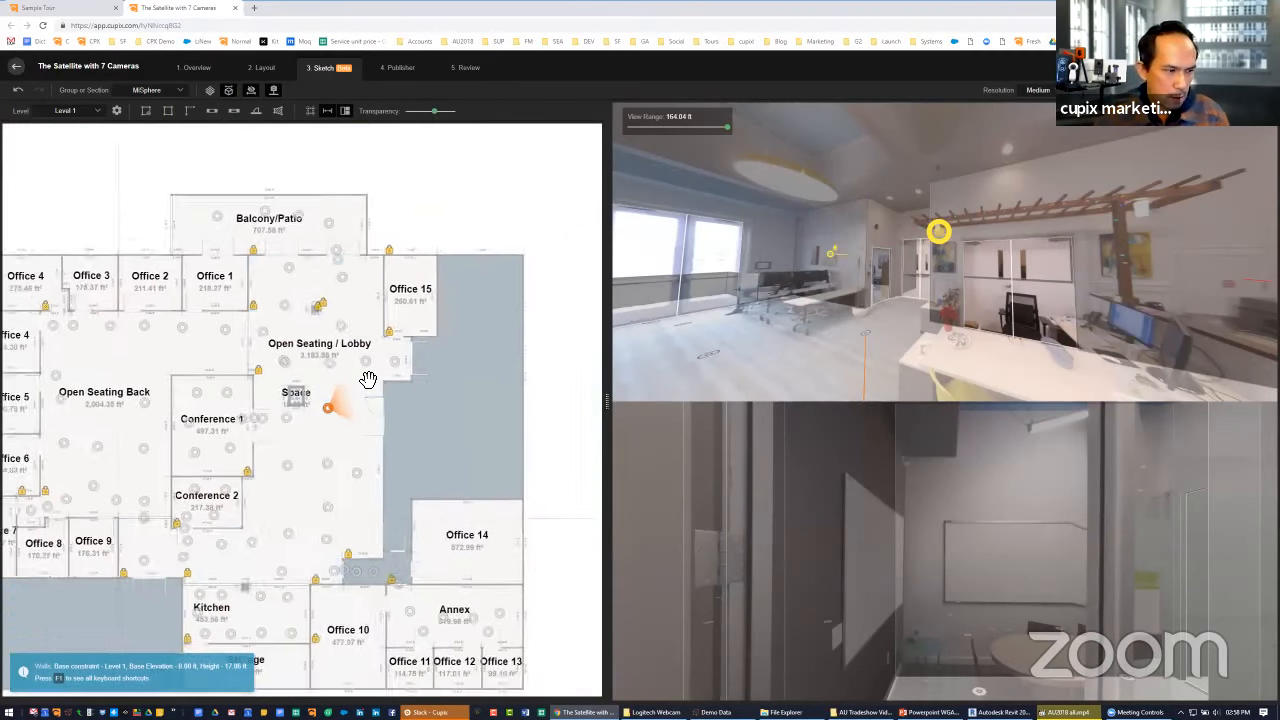
{"action": "scroll", "coordinate": [368, 380], "scroll_direction": "down", "scroll_amount": 2}
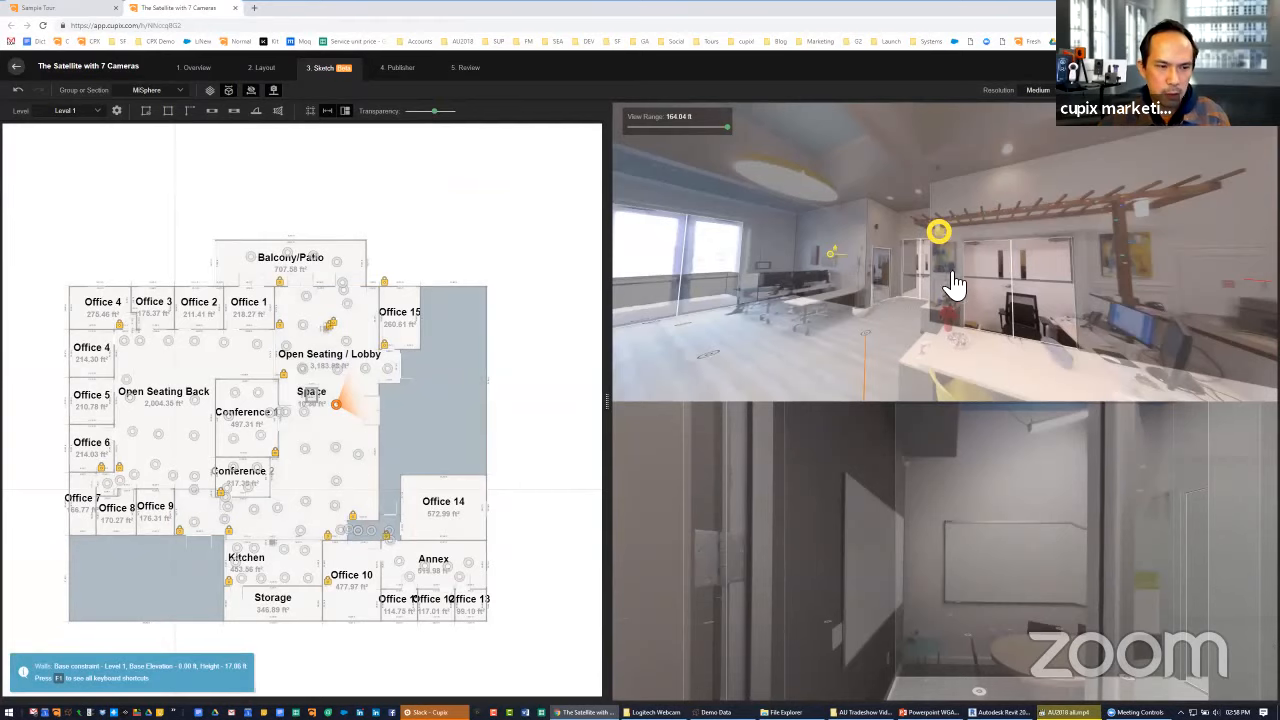
{"action": "left_click_drag", "start_coordinate": [954, 286], "coordinate": [734, 277]}
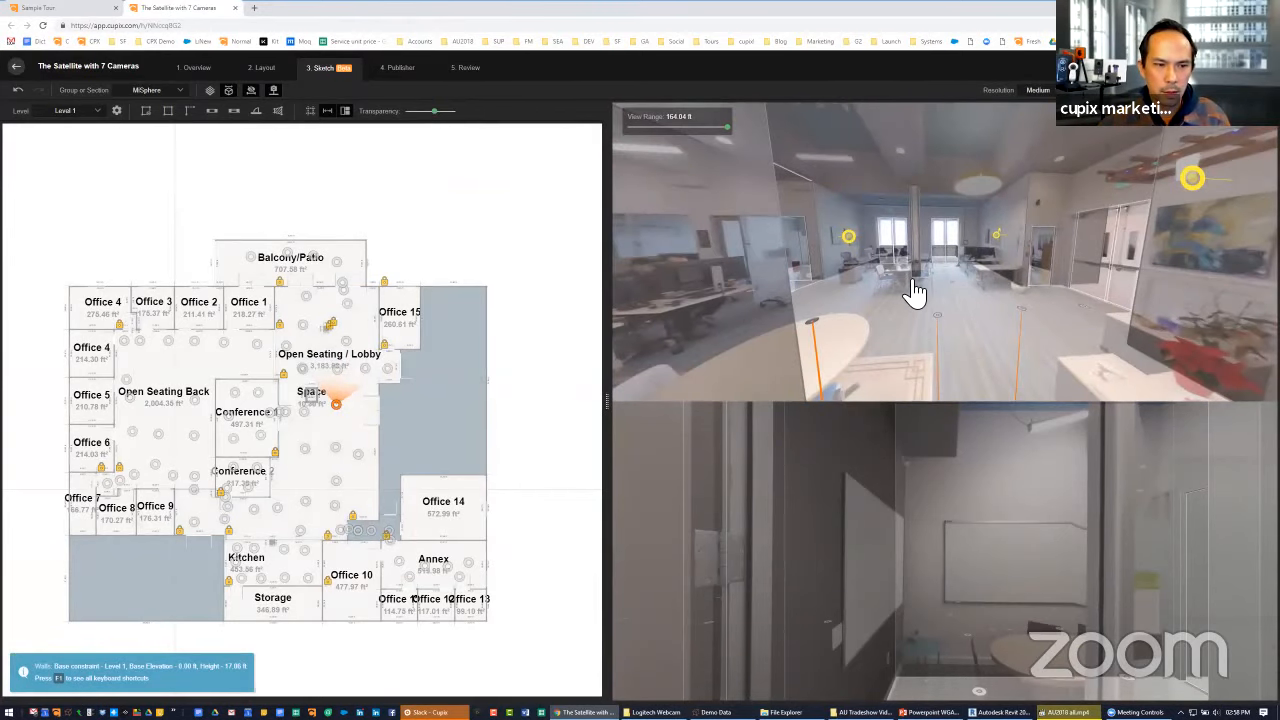
{"action": "left_click", "coordinate": [838, 316]}
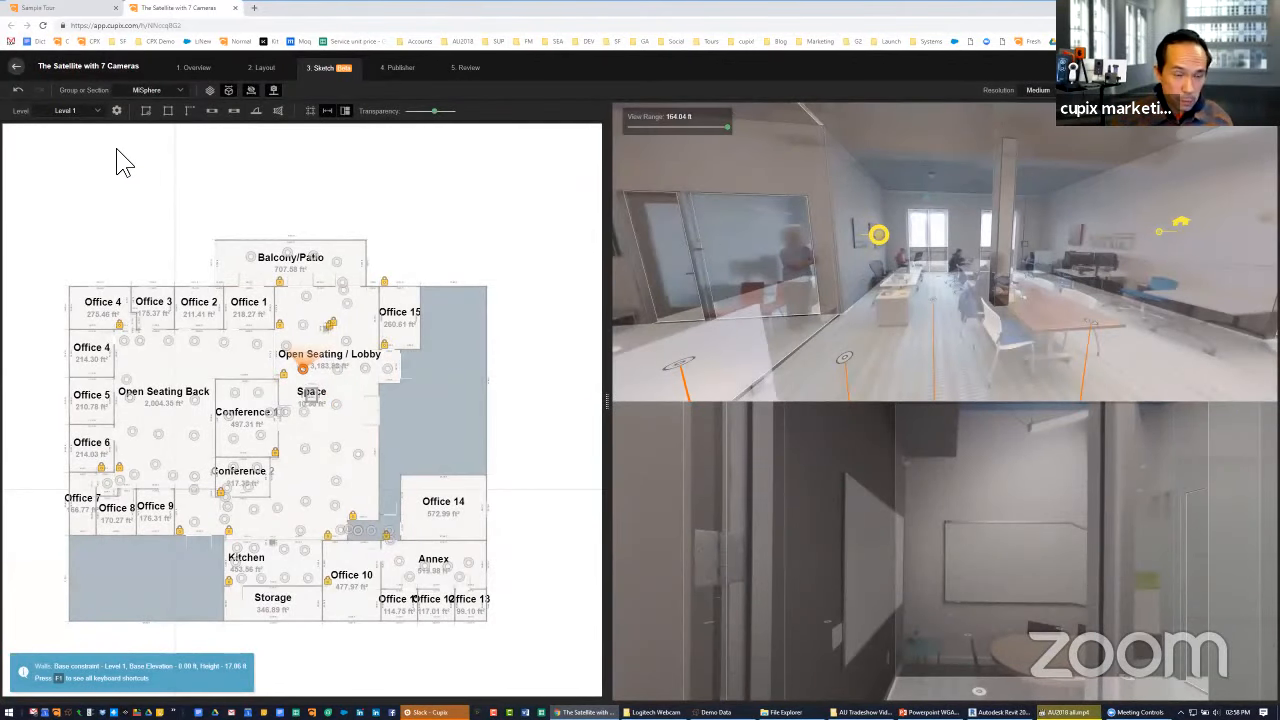
{"action": "left_click", "coordinate": [117, 111]}
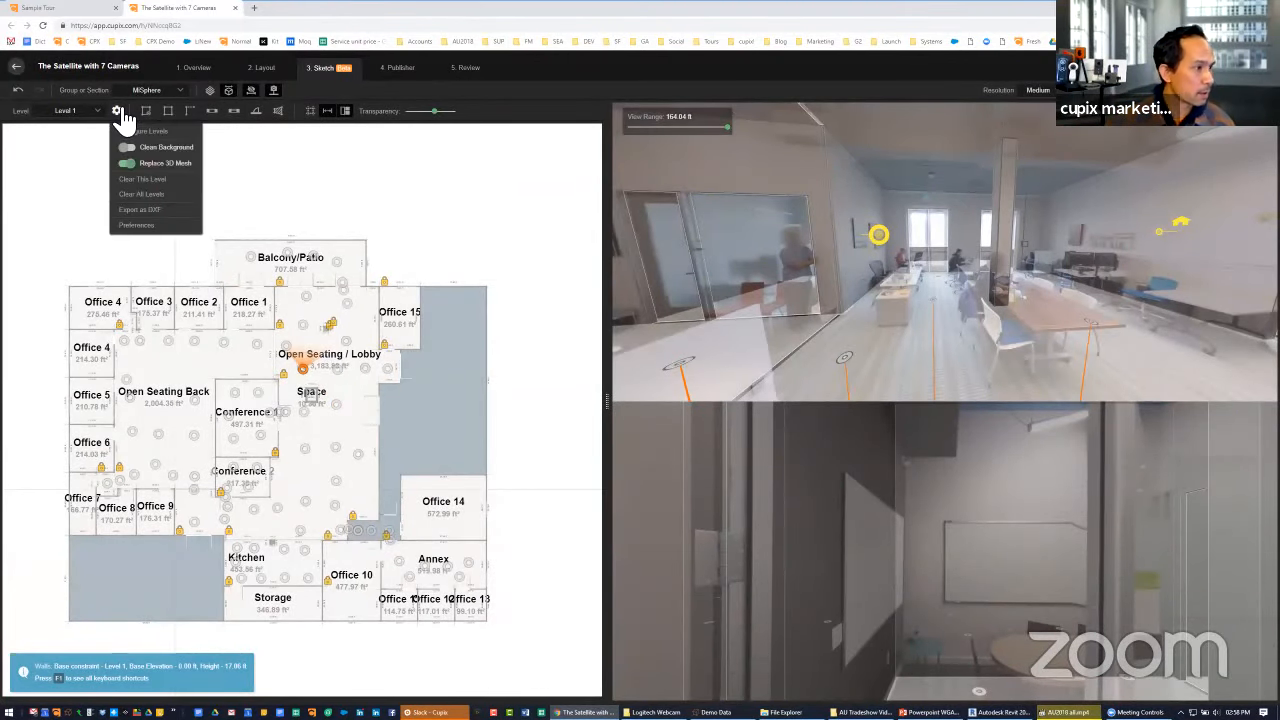
{"action": "left_click", "coordinate": [135, 180]}
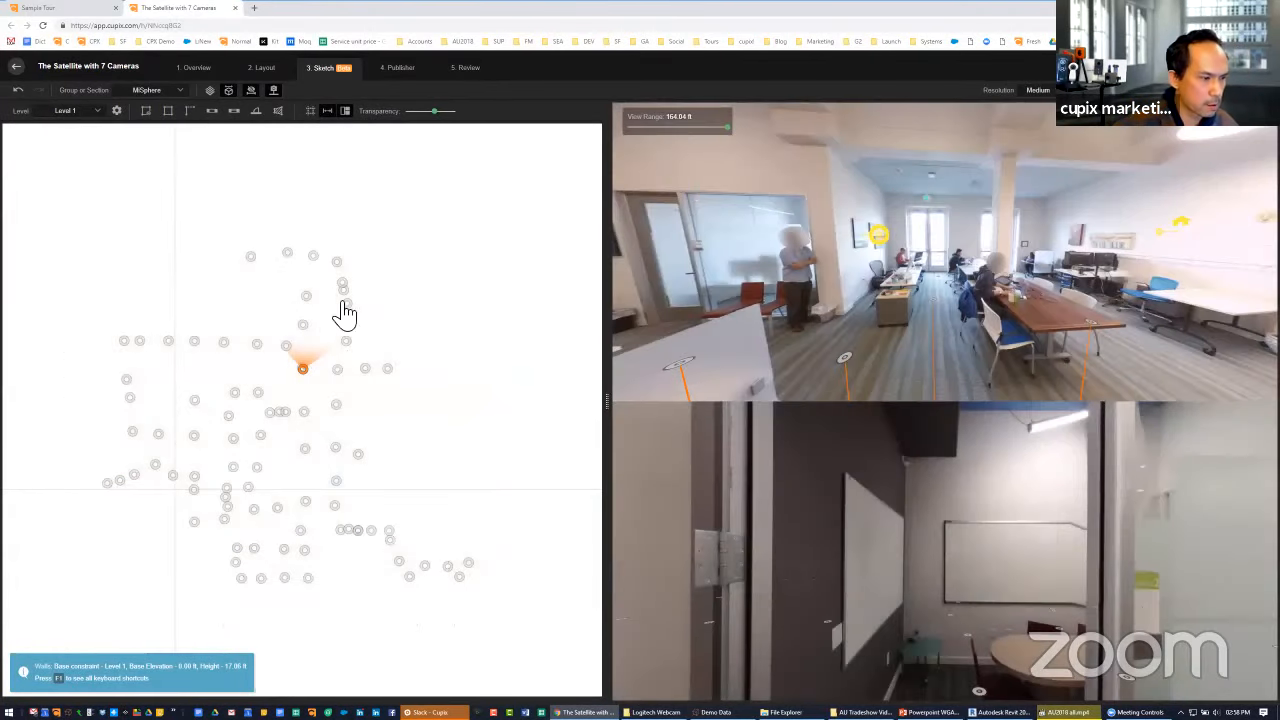
Show two neighbouring lobby camera positions in the two photo views, both facing the corner beside the glazed double doors
{"action": "left_click", "coordinate": [338, 369]}
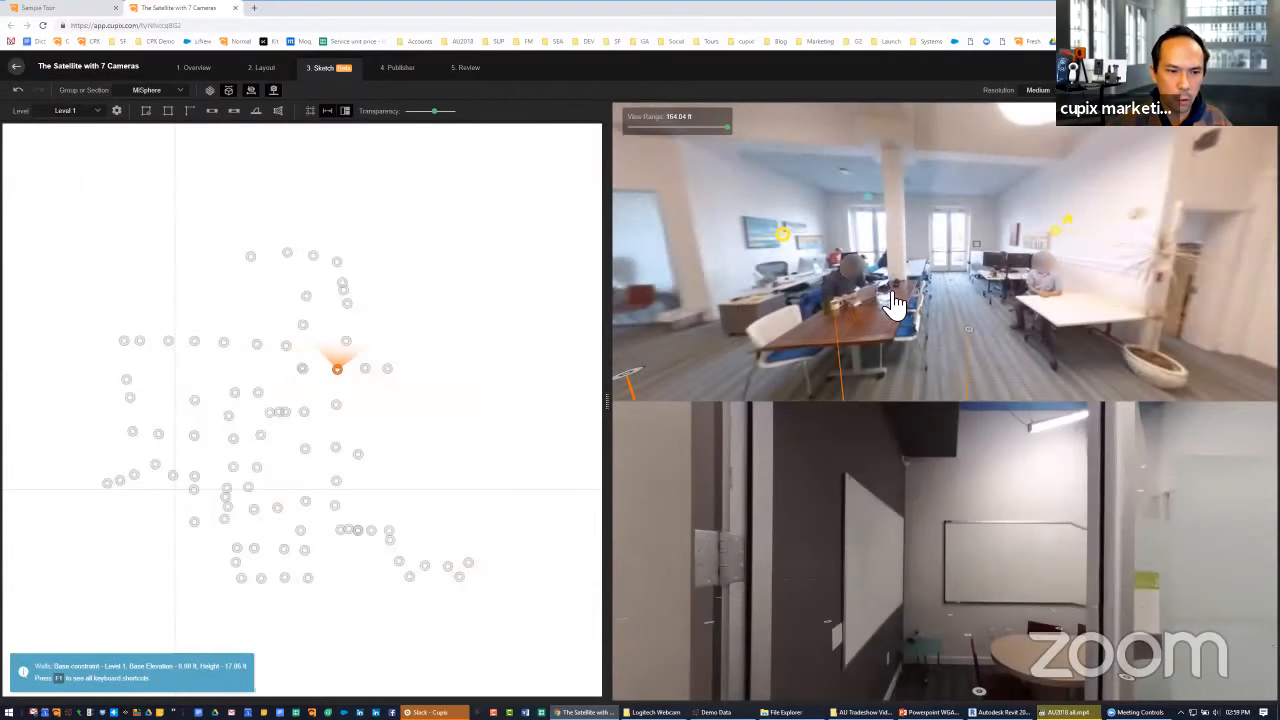
{"action": "left_click", "coordinate": [949, 297]}
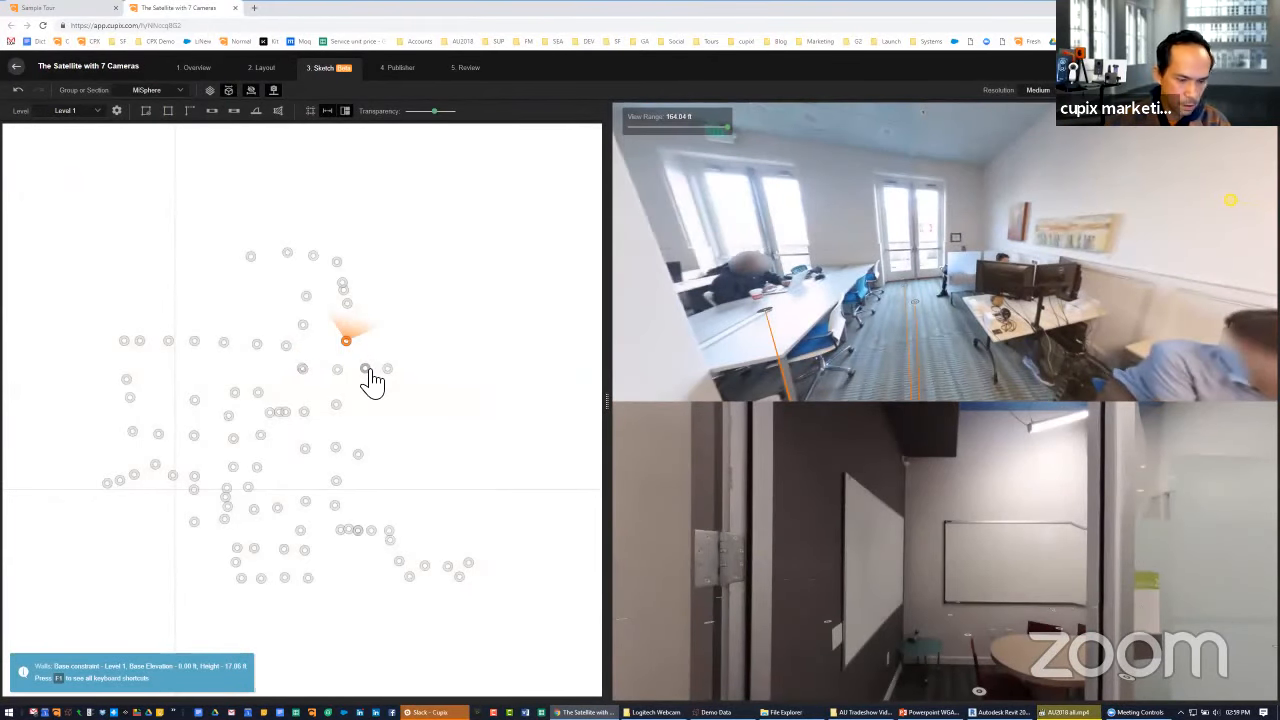
{"action": "left_click", "coordinate": [366, 370]}
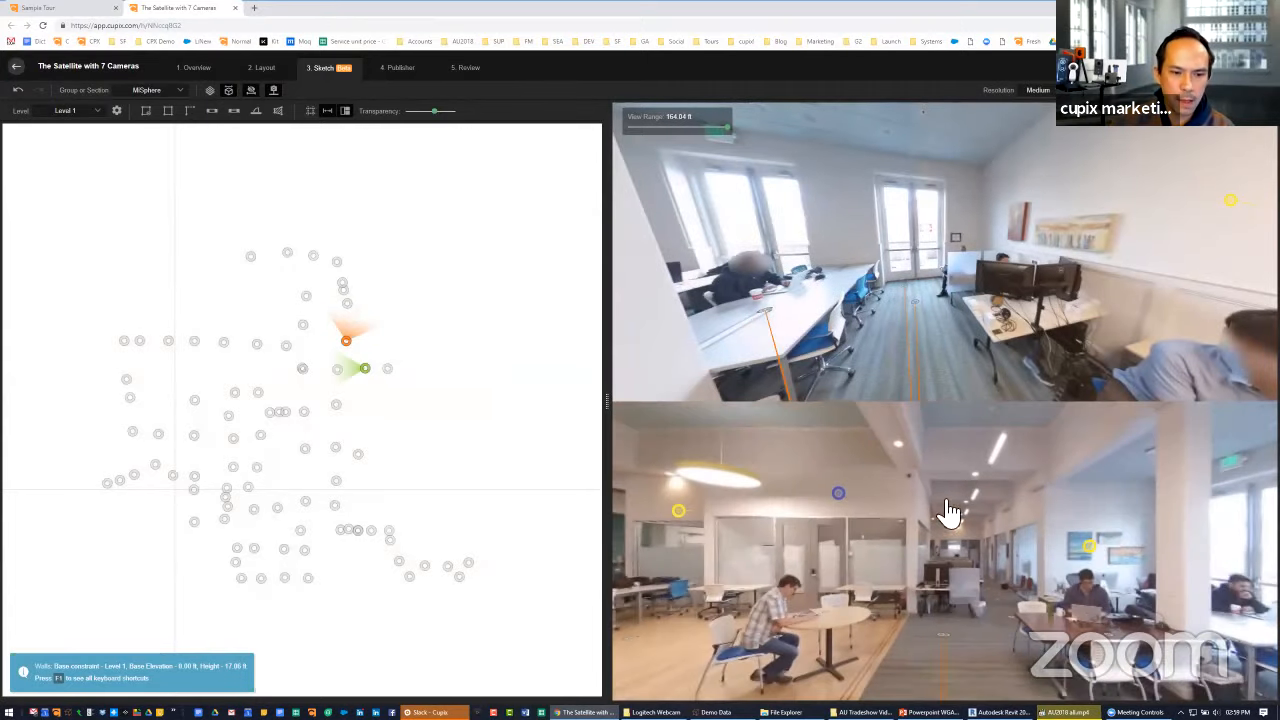
{"action": "left_click_drag", "start_coordinate": [960, 525], "coordinate": [788, 552]}
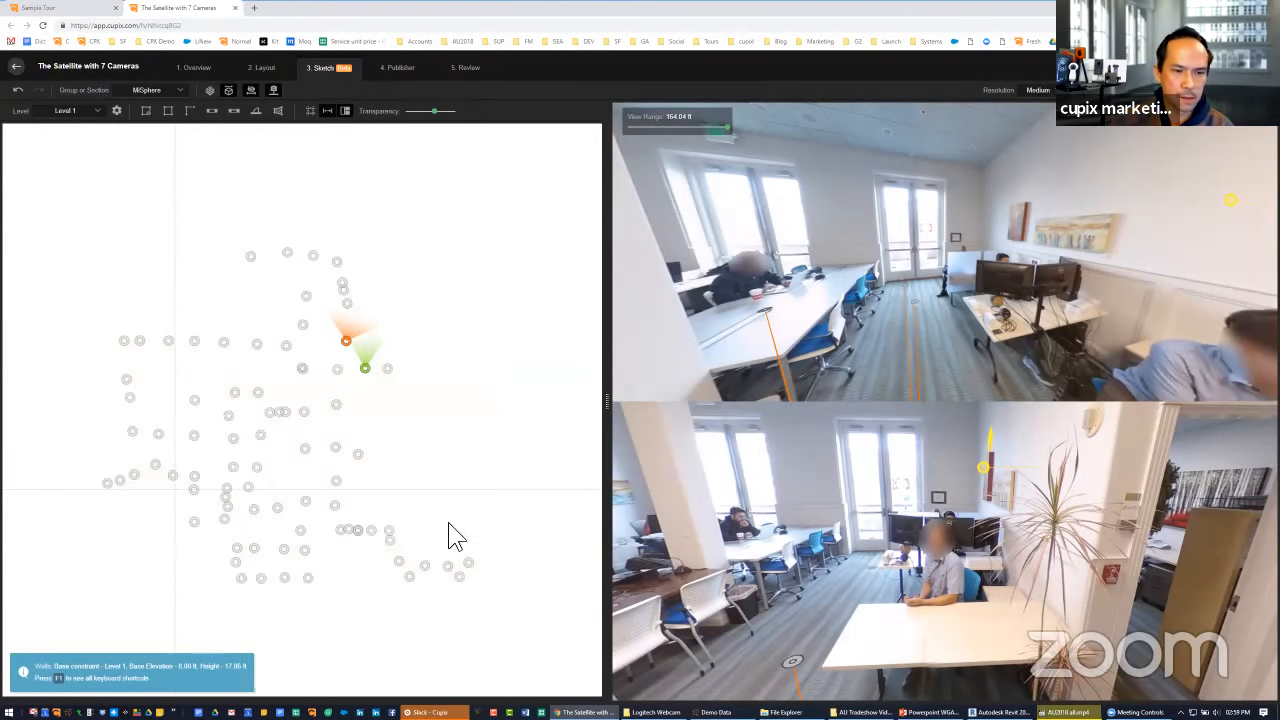
{"action": "left_click_drag", "start_coordinate": [517, 355], "coordinate": [546, 330]}
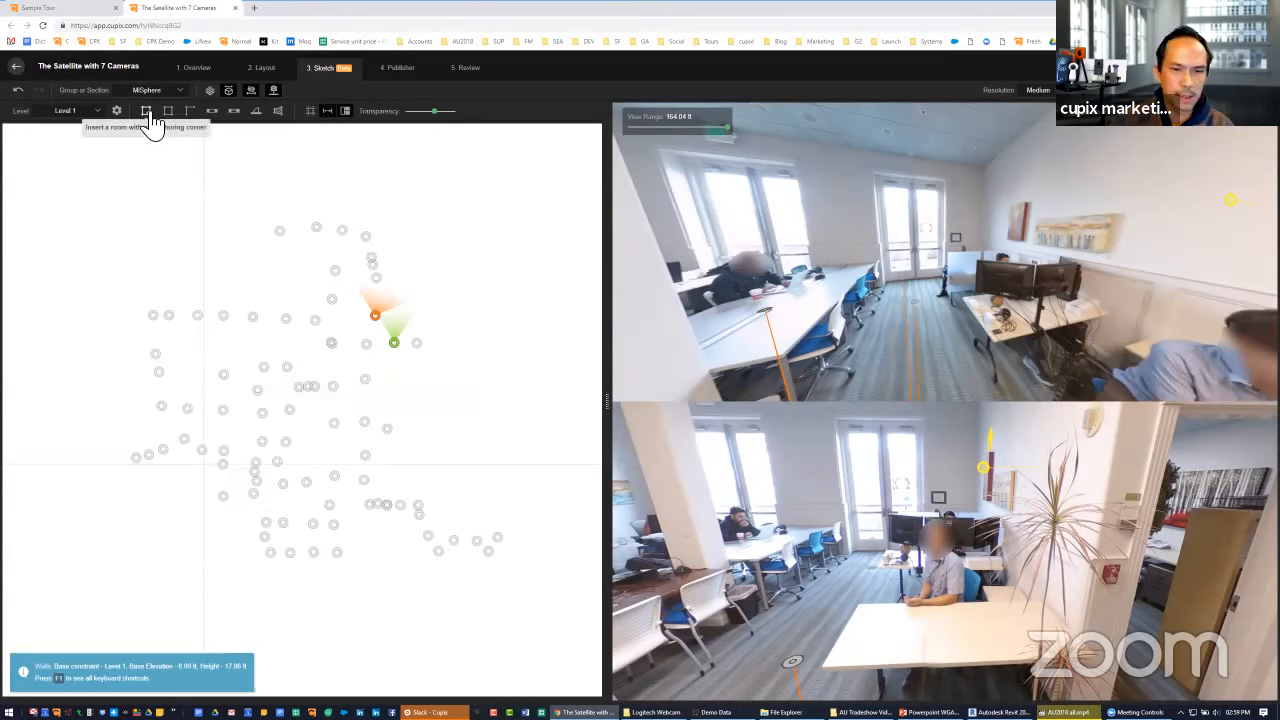
{"action": "left_click", "coordinate": [147, 112]}
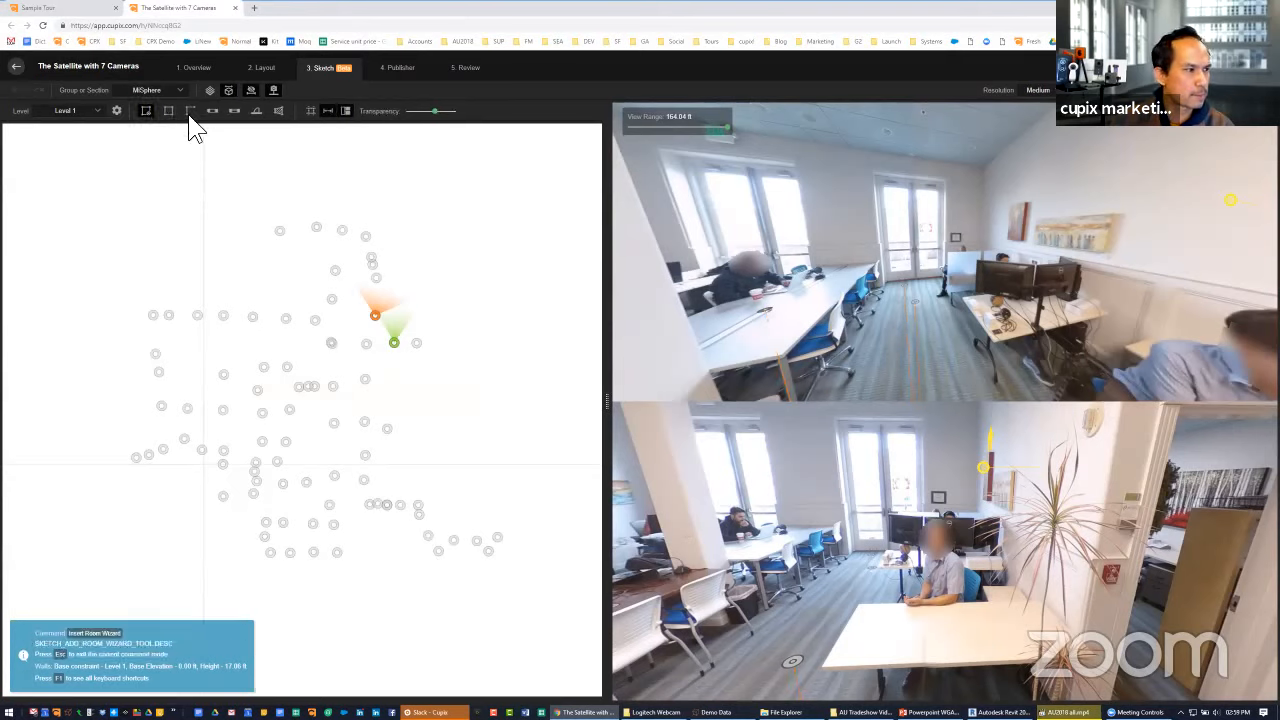
{"action": "key", "text": "Escape"}
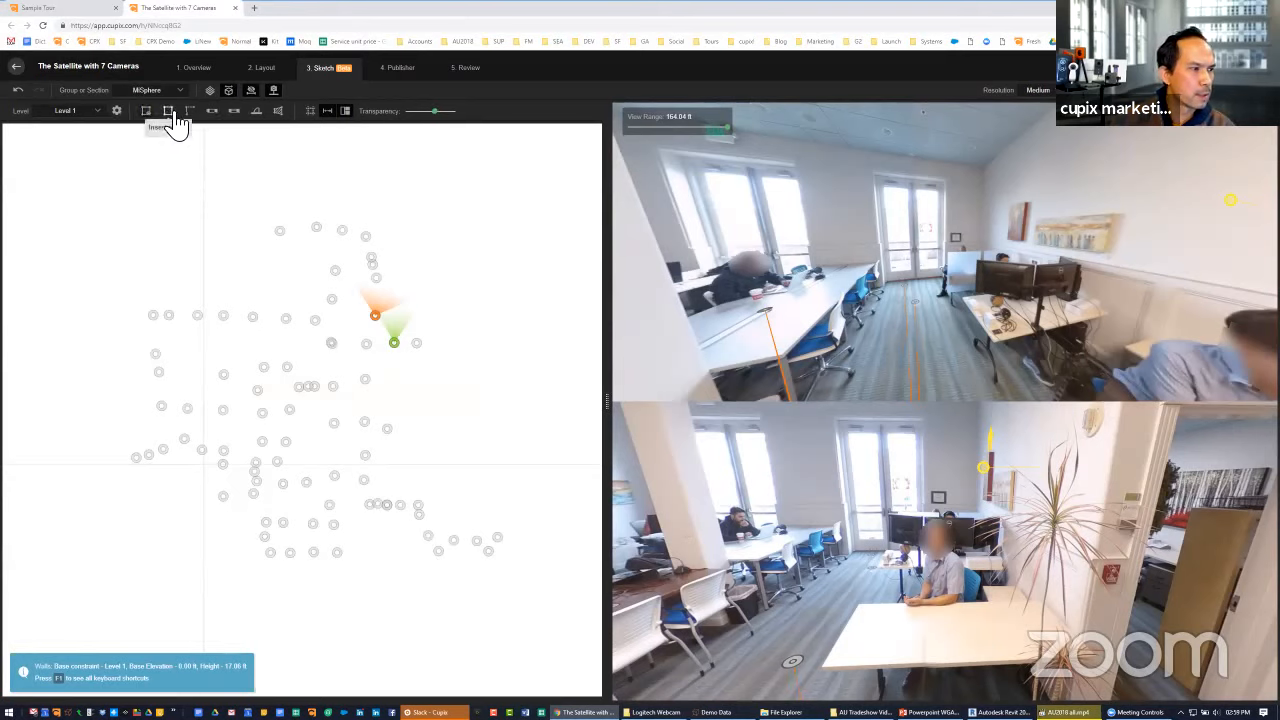
{"action": "left_click", "coordinate": [170, 113]}
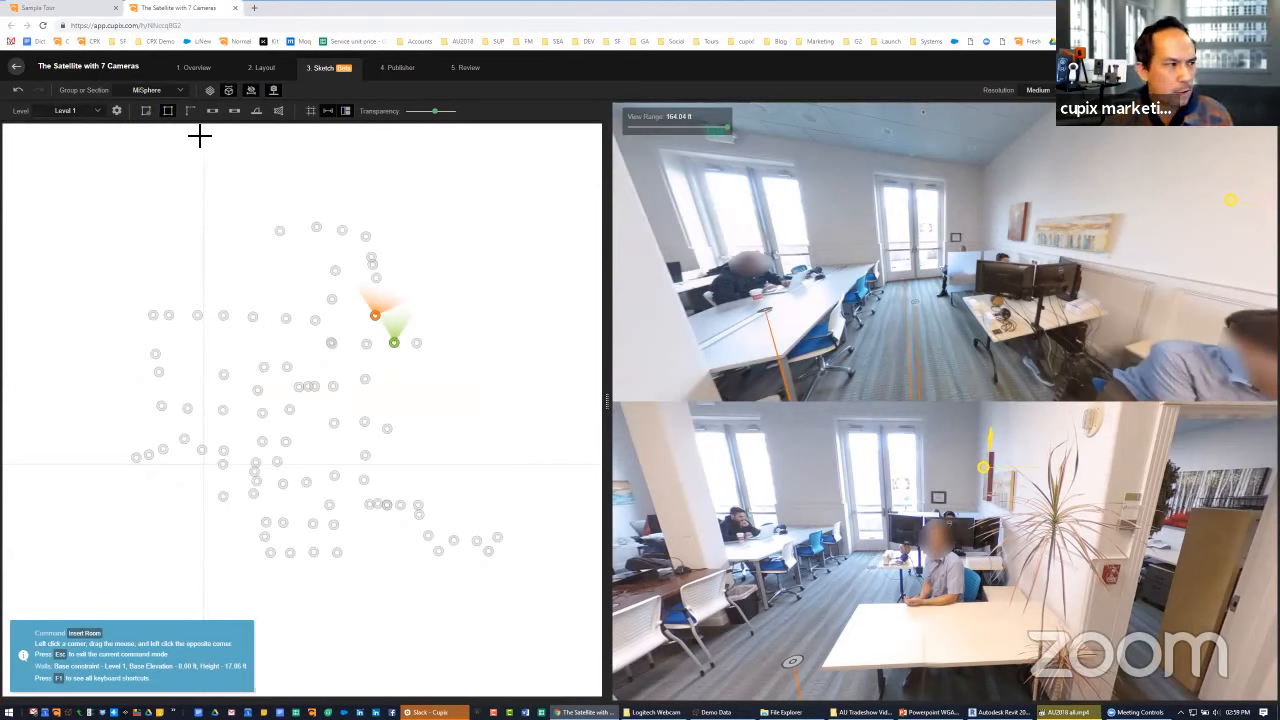
Draw two connected walls around the cameras at the lobby's east side, and undo both
{"action": "left_click", "coordinate": [190, 111]}
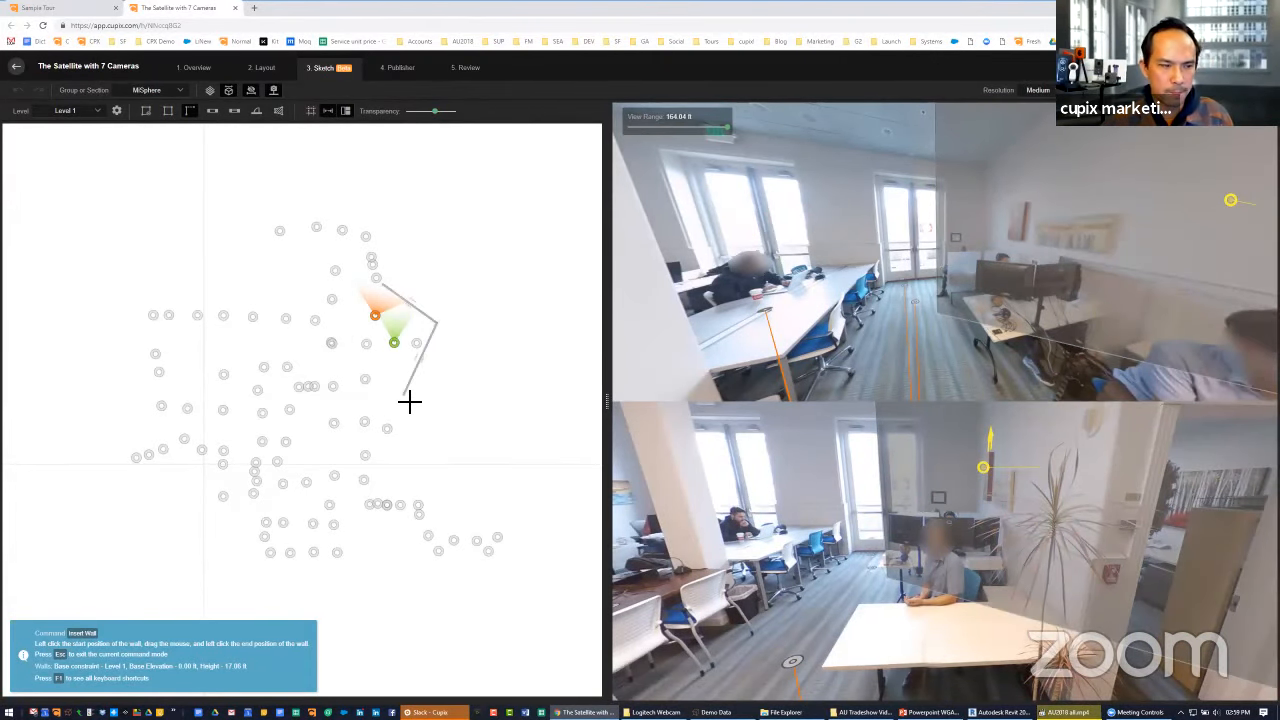
{"action": "key", "text": "Escape"}
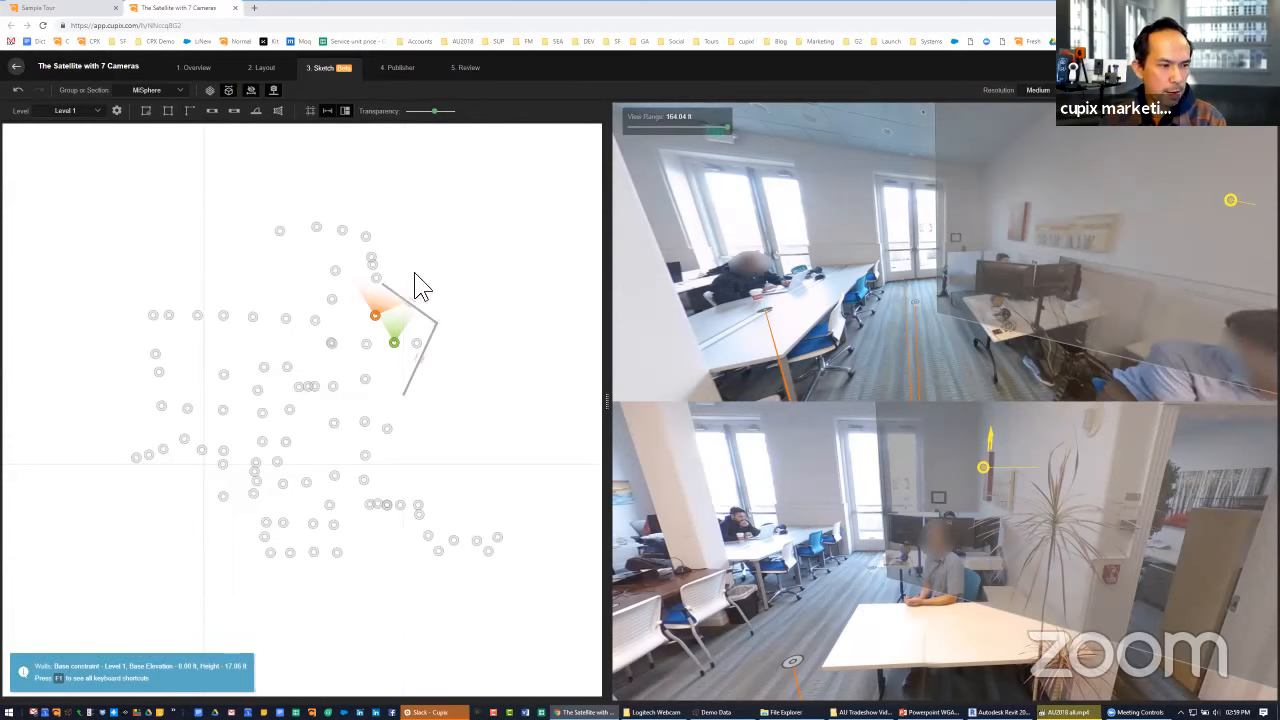
{"action": "left_click", "coordinate": [17, 90]}
{"action": "left_click", "coordinate": [17, 90]}
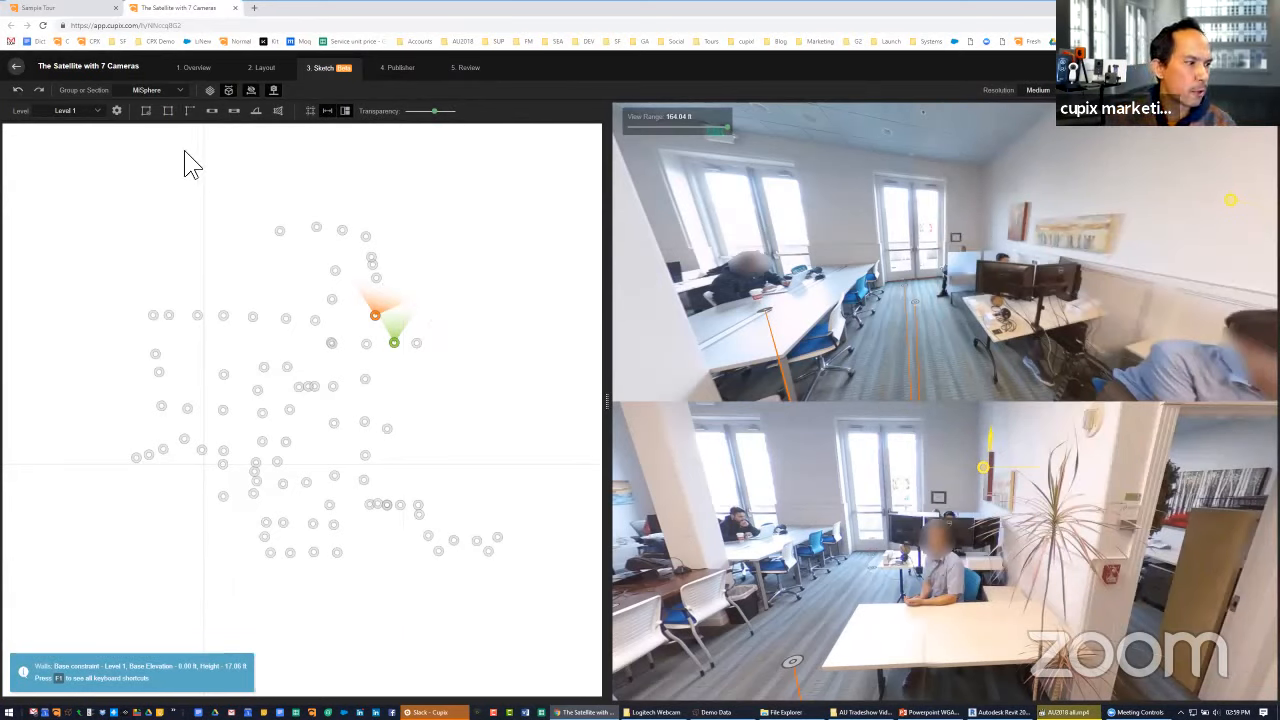
{"action": "left_click", "coordinate": [168, 112]}
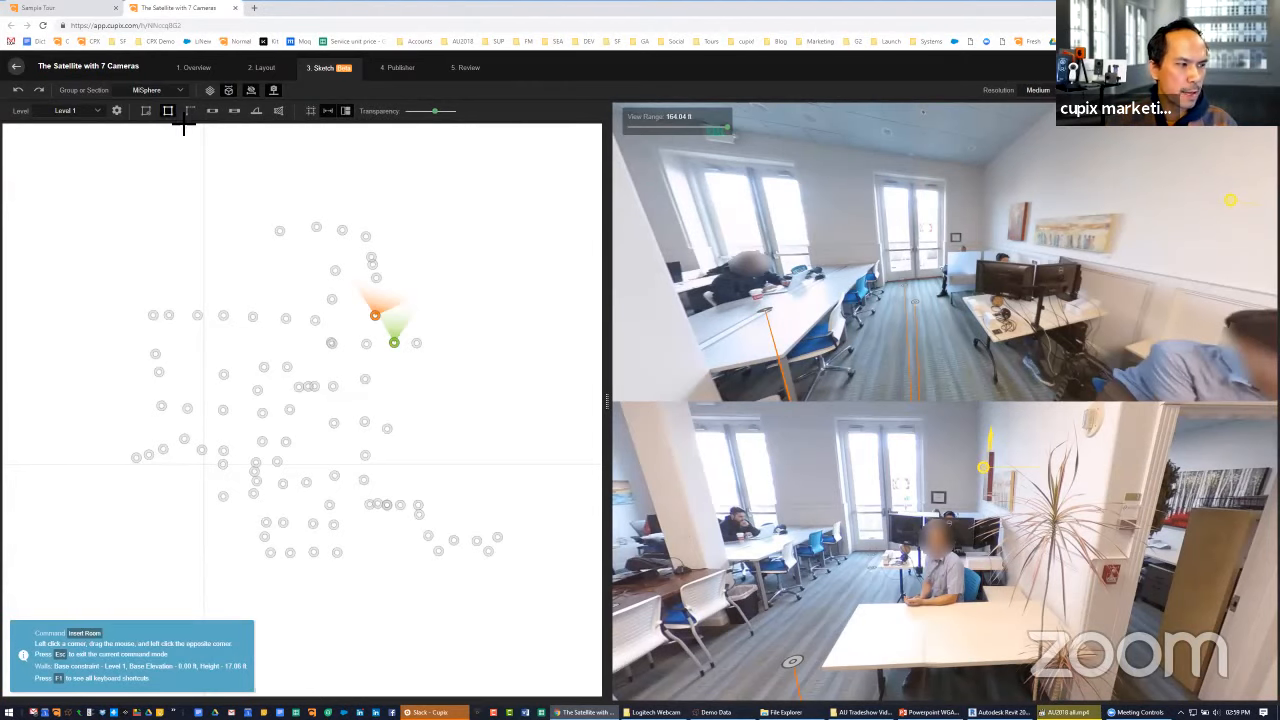
{"action": "key", "text": "space"}
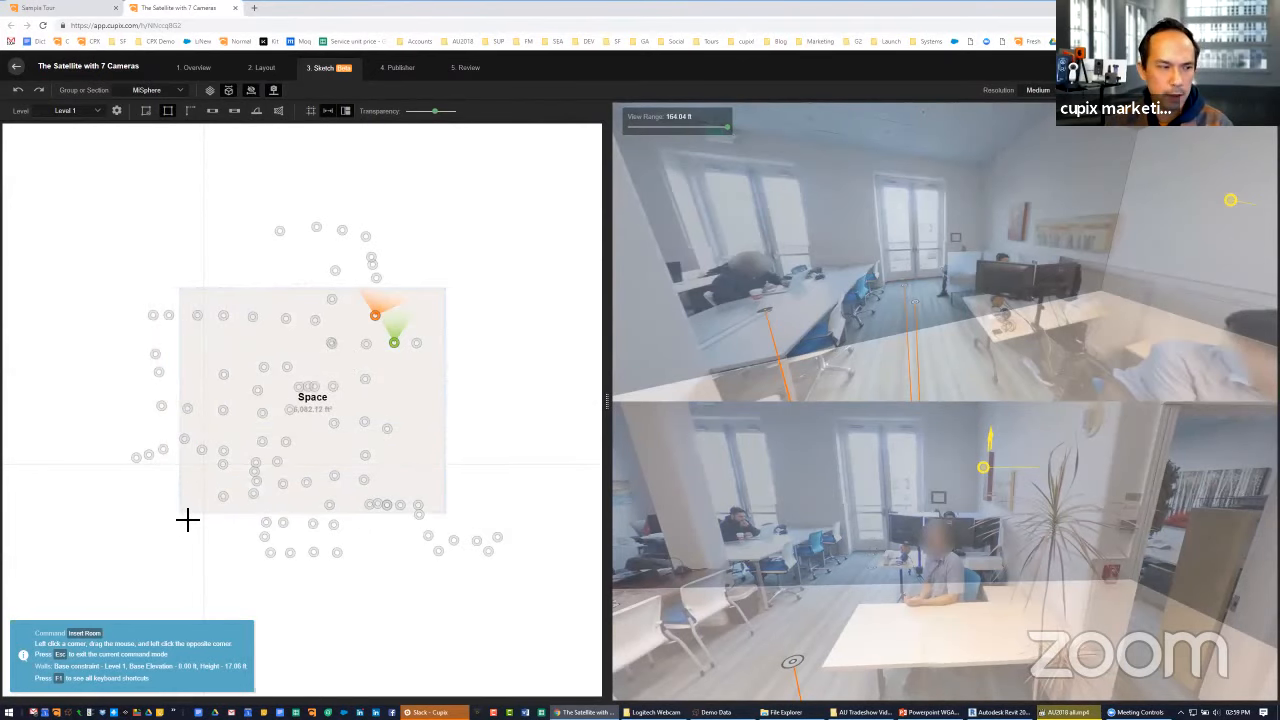
{"action": "key", "text": "Escape"}
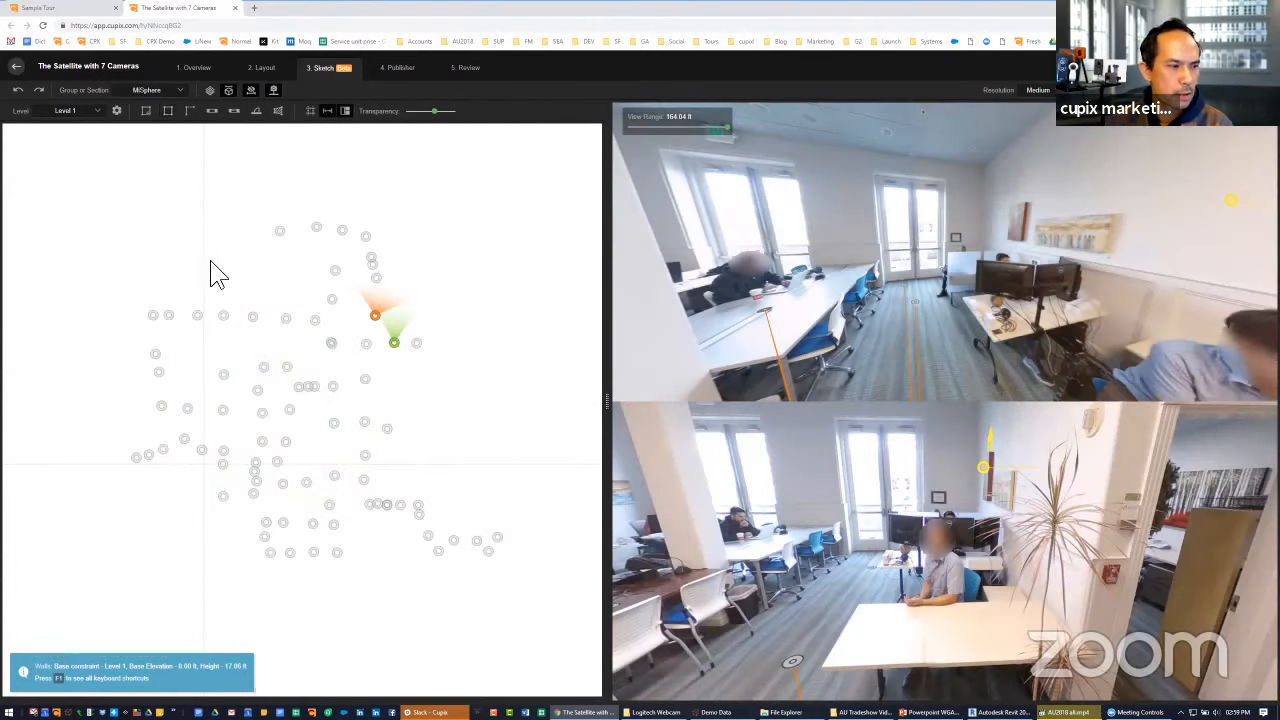
Insert a room of about 10,300 ft² over the camera positions, anchored at the lobby corner matched in both photo views
{"action": "left_click", "coordinate": [146, 111]}
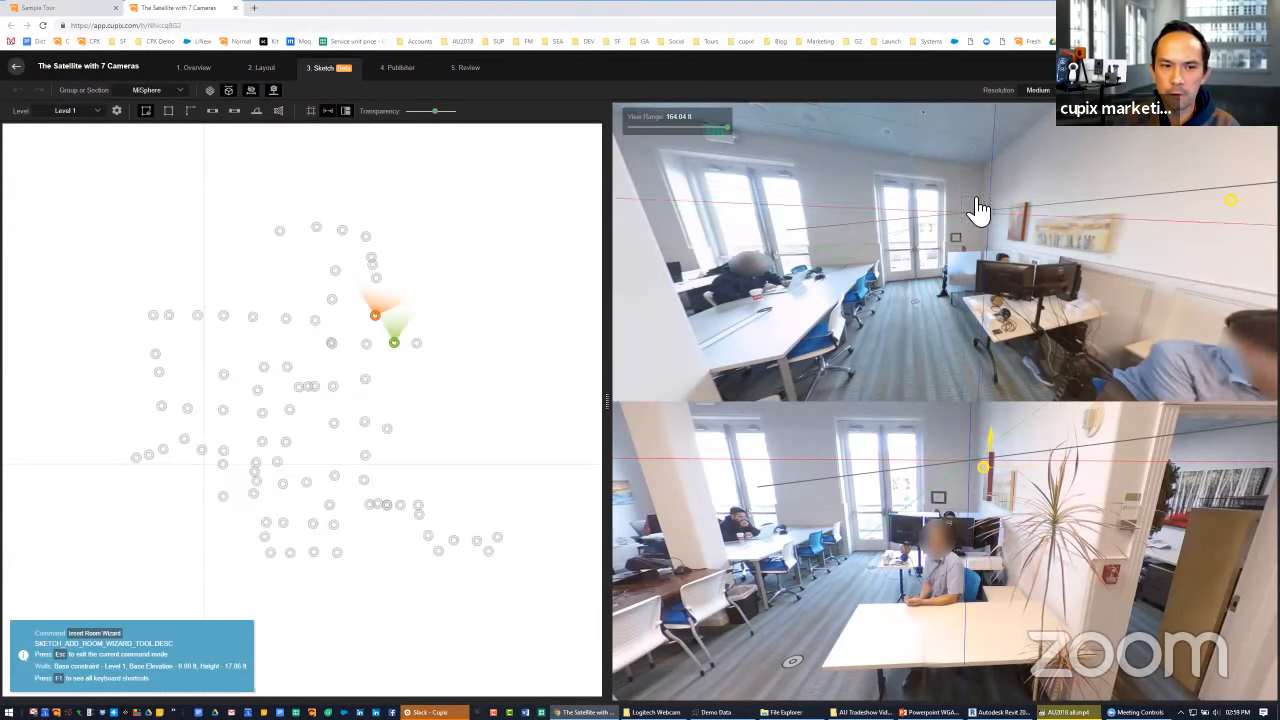
{"action": "left_click_drag", "start_coordinate": [825, 608], "coordinate": [977, 578]}
{"action": "left_click_drag", "start_coordinate": [867, 308], "coordinate": [943, 291]}
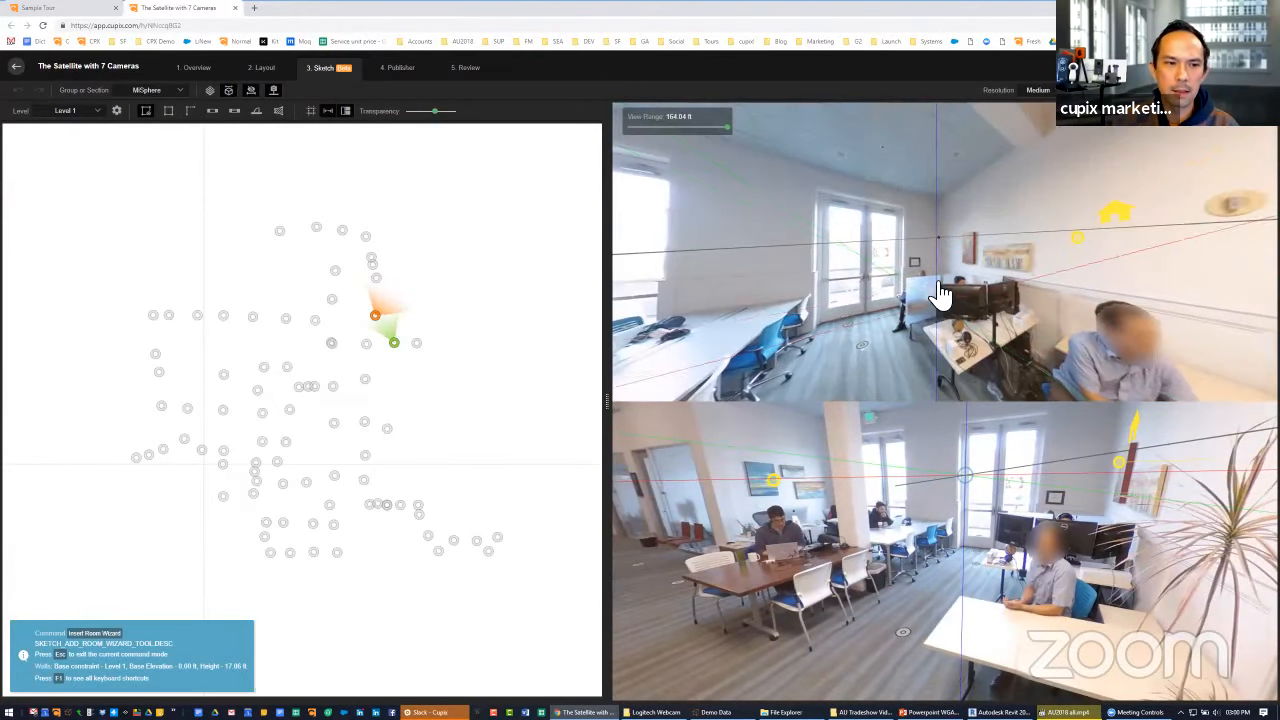
{"action": "left_click_drag", "start_coordinate": [990, 525], "coordinate": [1034, 486]}
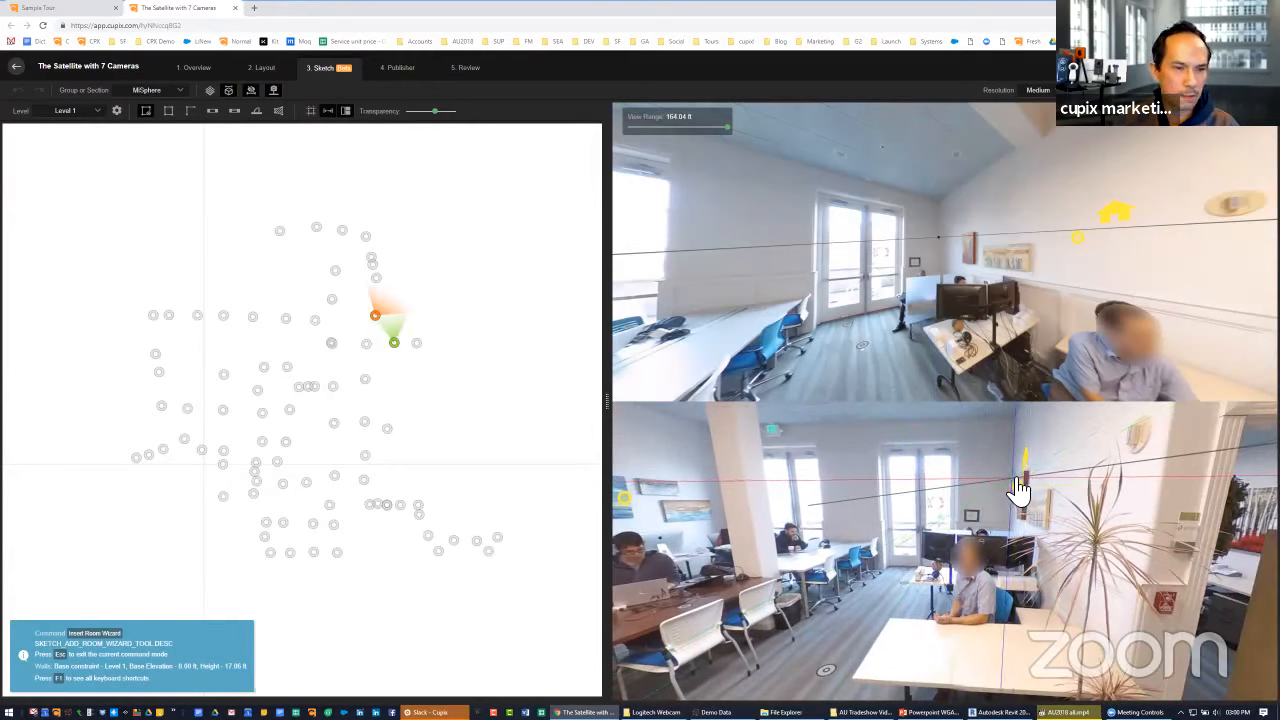
{"action": "left_click", "coordinate": [1016, 480]}
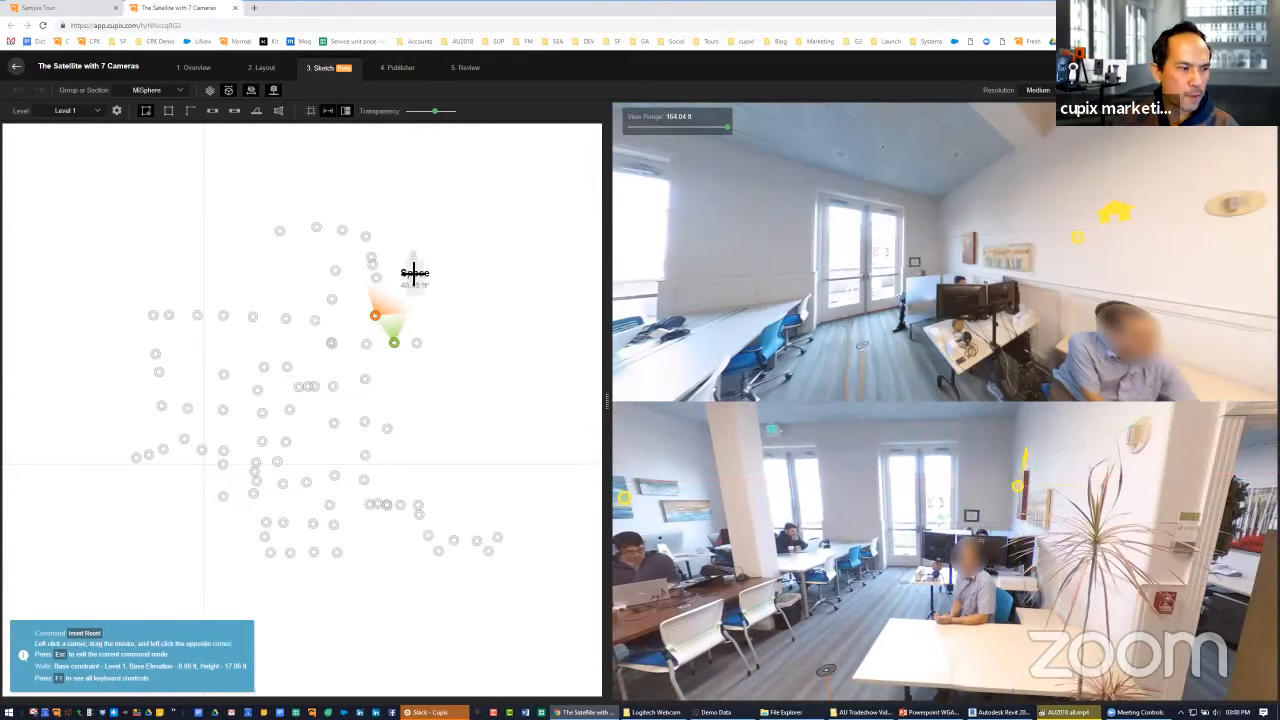
{"action": "left_click", "coordinate": [414, 257]}
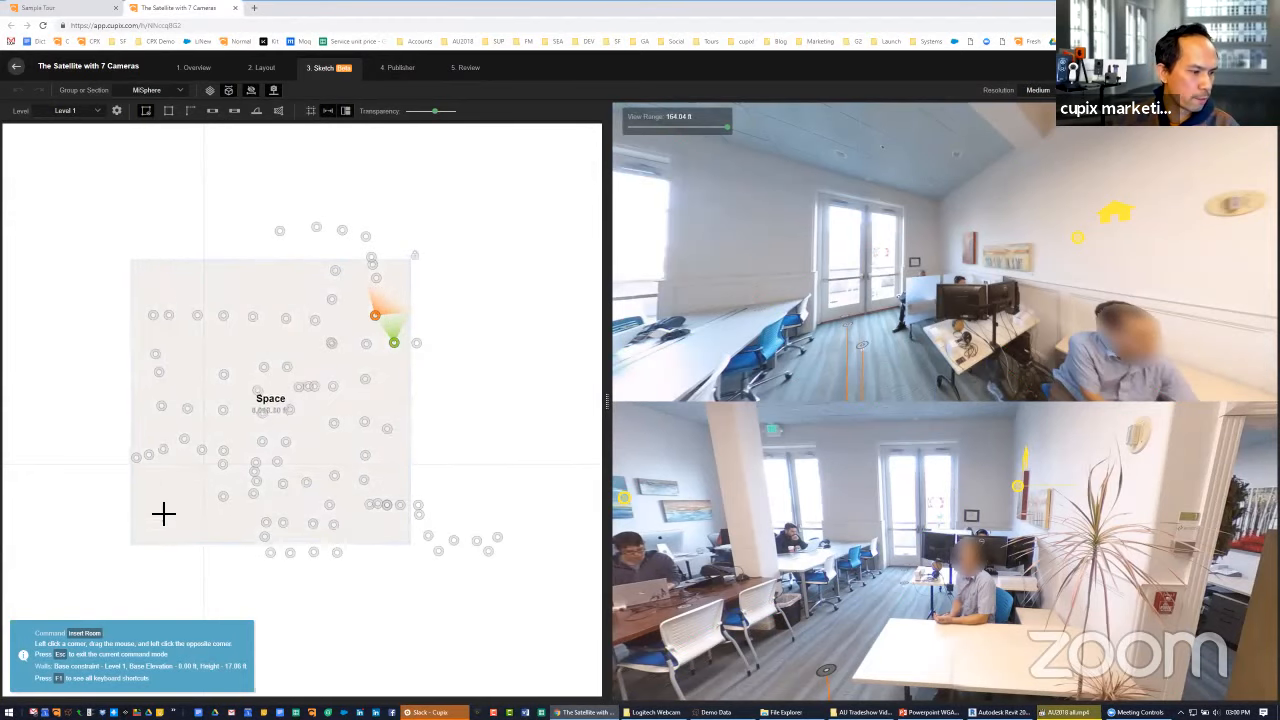
{"action": "left_click", "coordinate": [97, 581]}
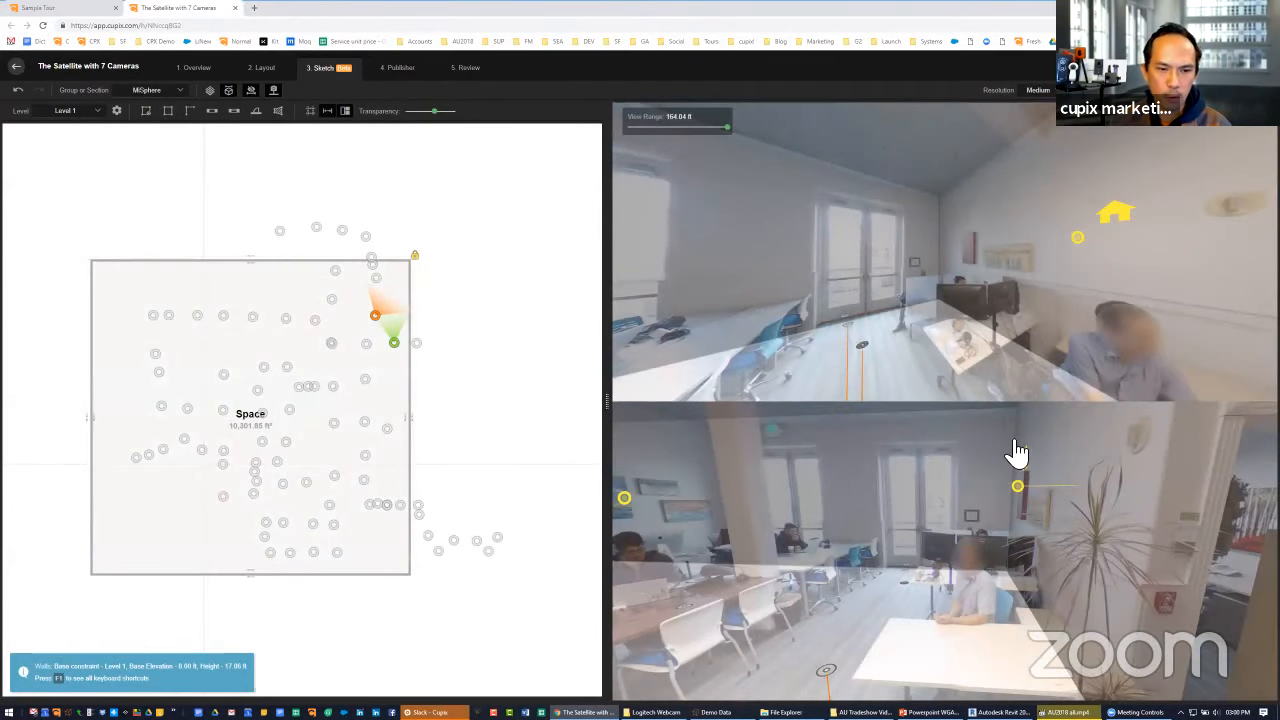
Split the room's upper wall near the camera by the balcony doors and move its longer left segment inward
{"action": "left_click_drag", "start_coordinate": [829, 363], "coordinate": [791, 354]}
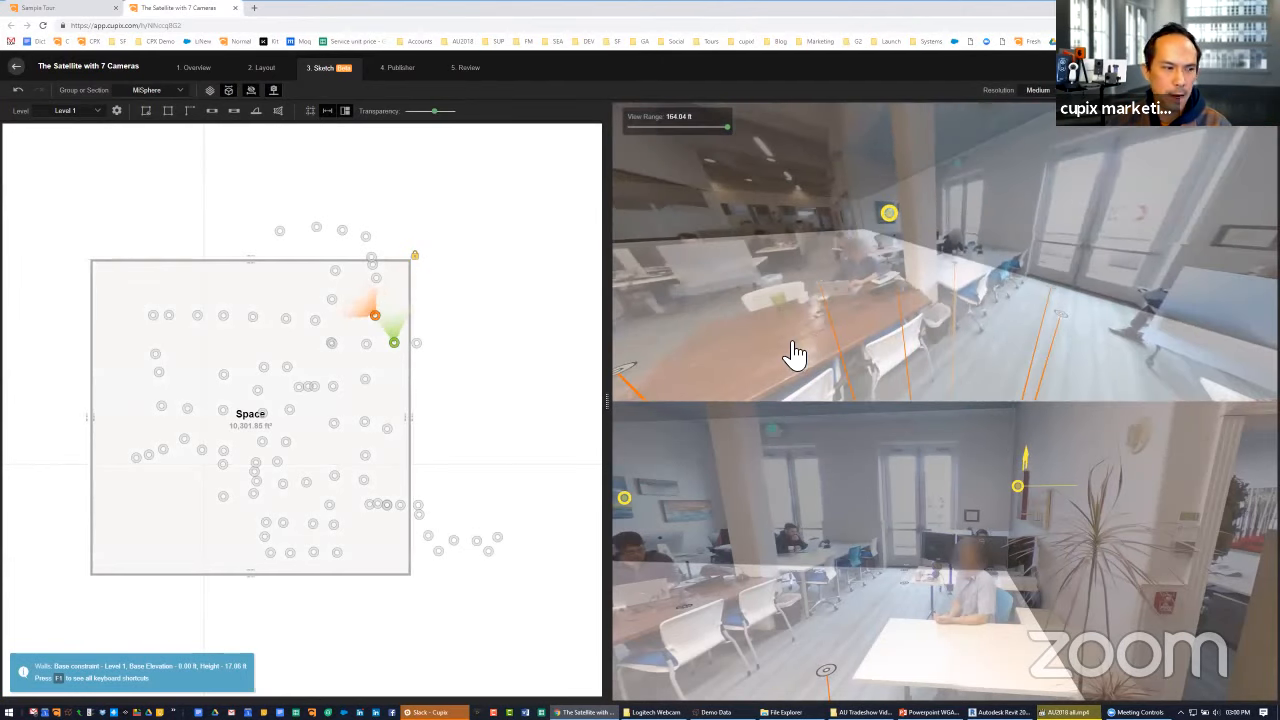
{"action": "left_click", "coordinate": [897, 357]}
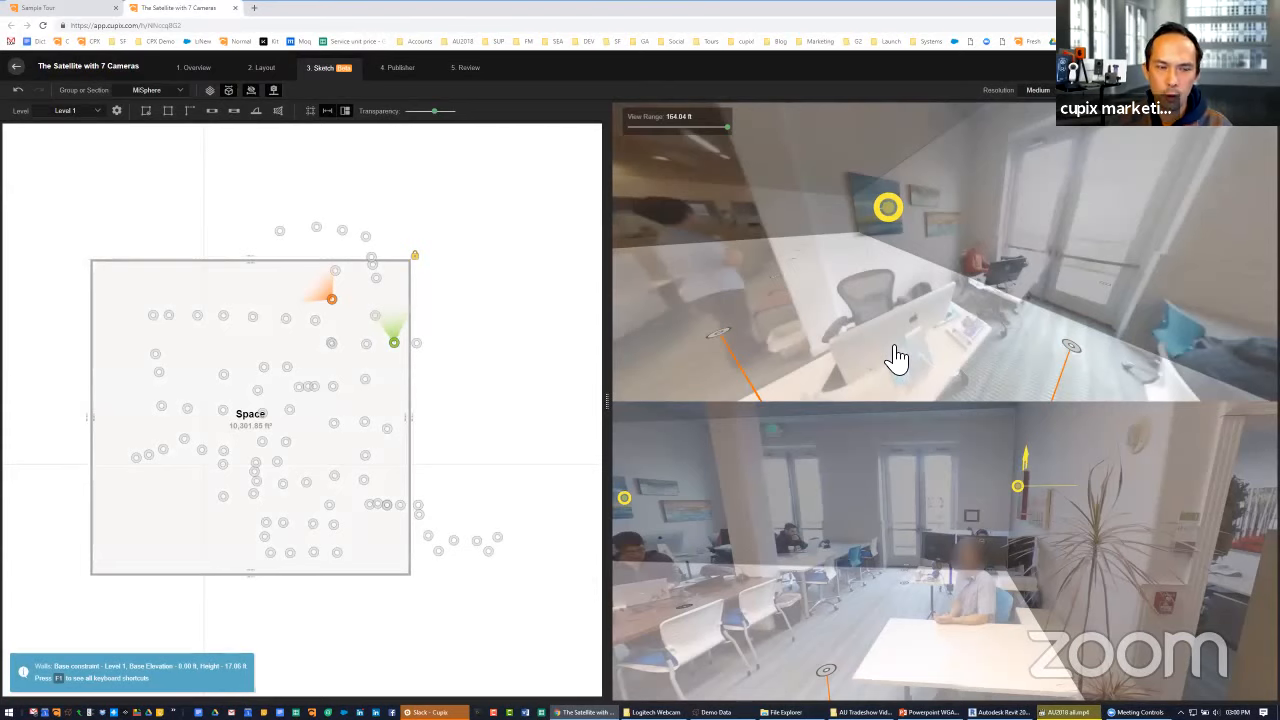
{"action": "left_click_drag", "start_coordinate": [974, 350], "coordinate": [623, 366]}
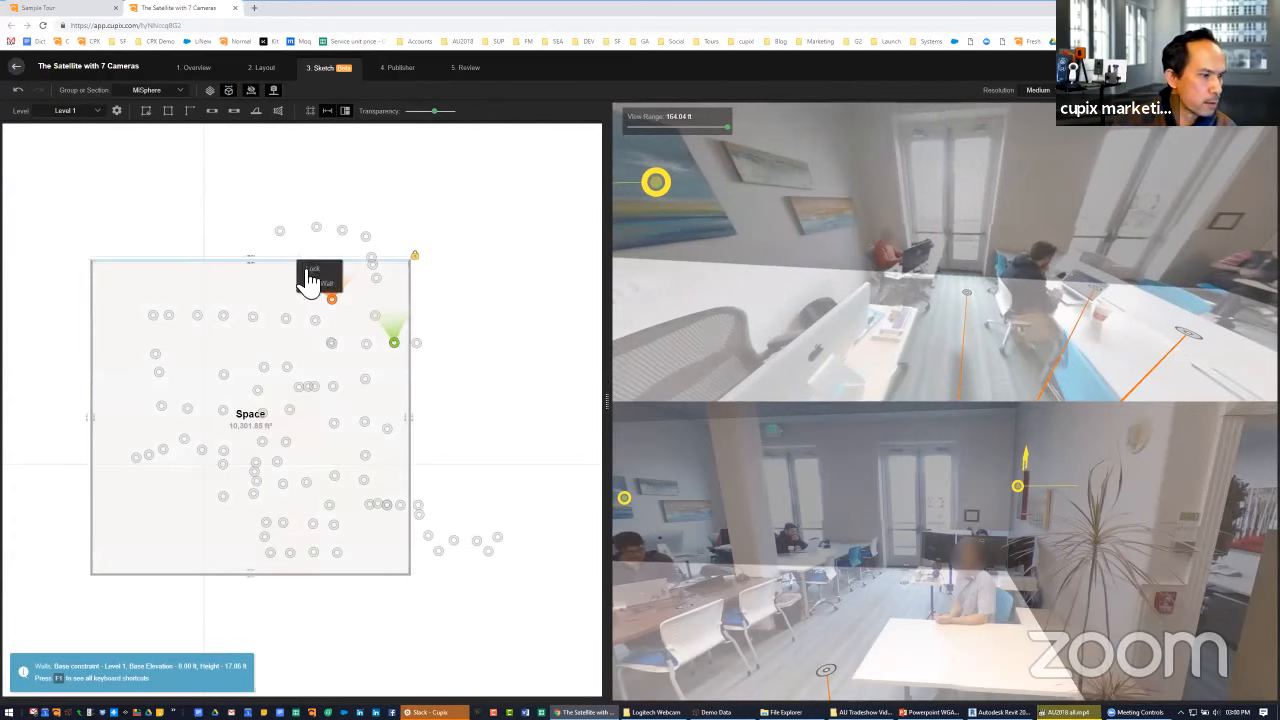
{"action": "left_click_drag", "start_coordinate": [266, 273], "coordinate": [264, 302]}
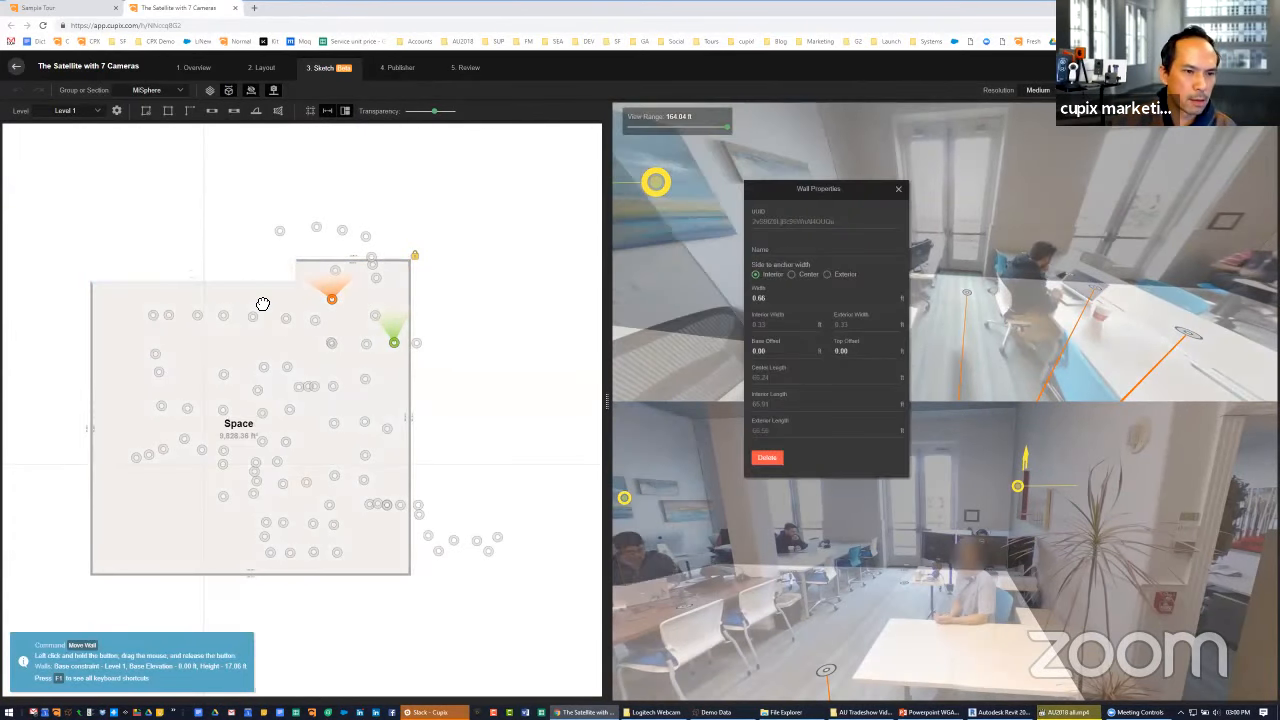
{"action": "left_click_drag", "start_coordinate": [796, 190], "coordinate": [1203, 126]}
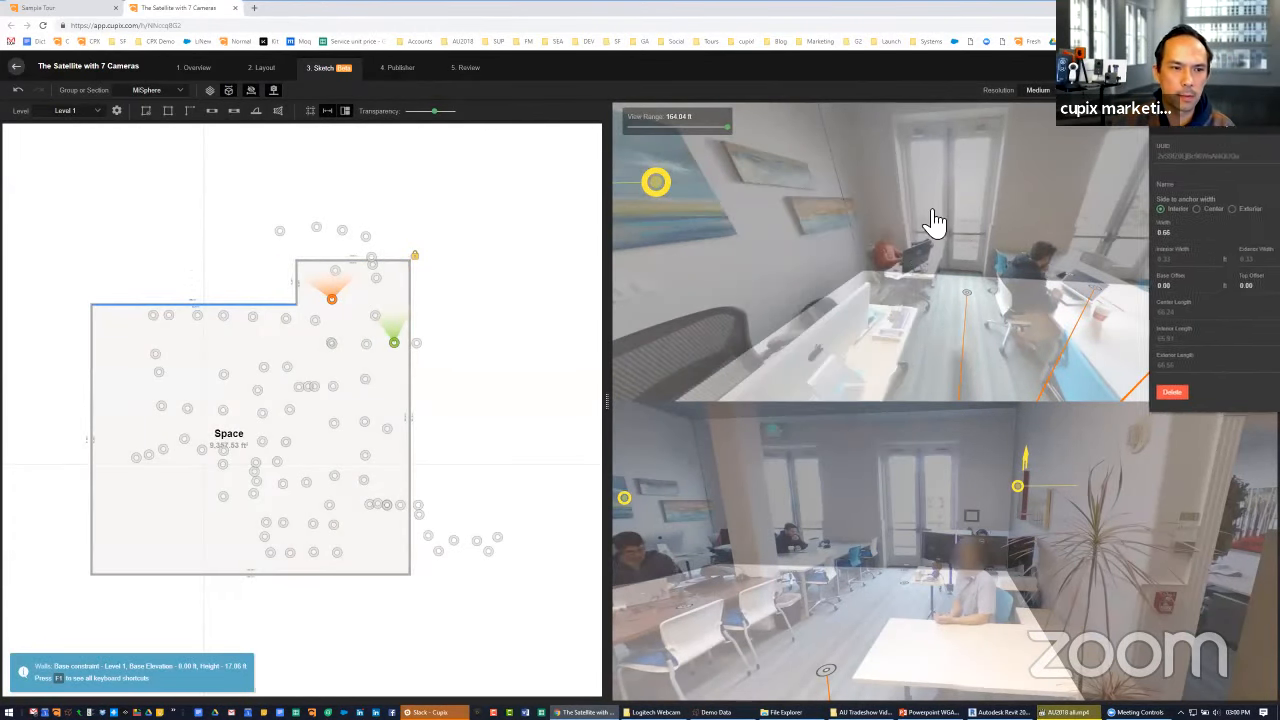
Shift the room's short step wall inward and snap its outer corner to the wall corner beside the balcony doors in the photo
{"action": "left_click_drag", "start_coordinate": [924, 320], "coordinate": [952, 328]}
{"action": "scroll", "coordinate": [952, 328], "scroll_direction": "down", "scroll_amount": 4}
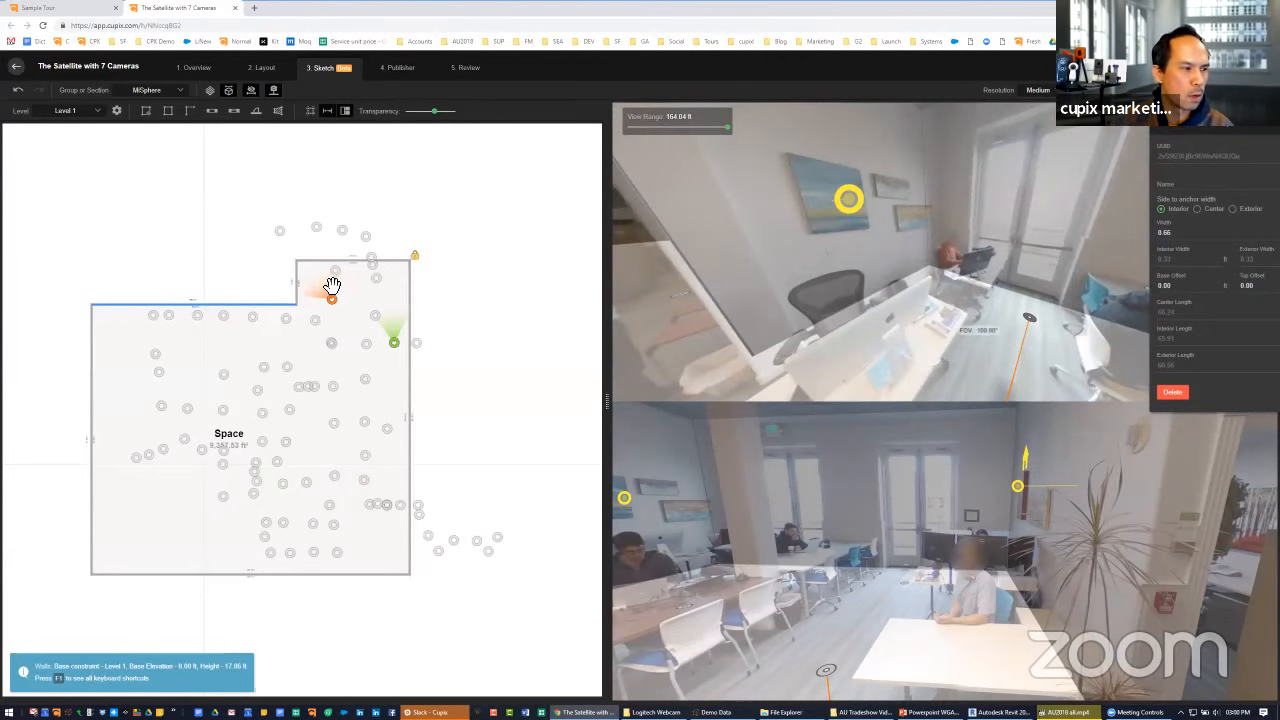
{"action": "left_click_drag", "start_coordinate": [301, 283], "coordinate": [315, 284]}
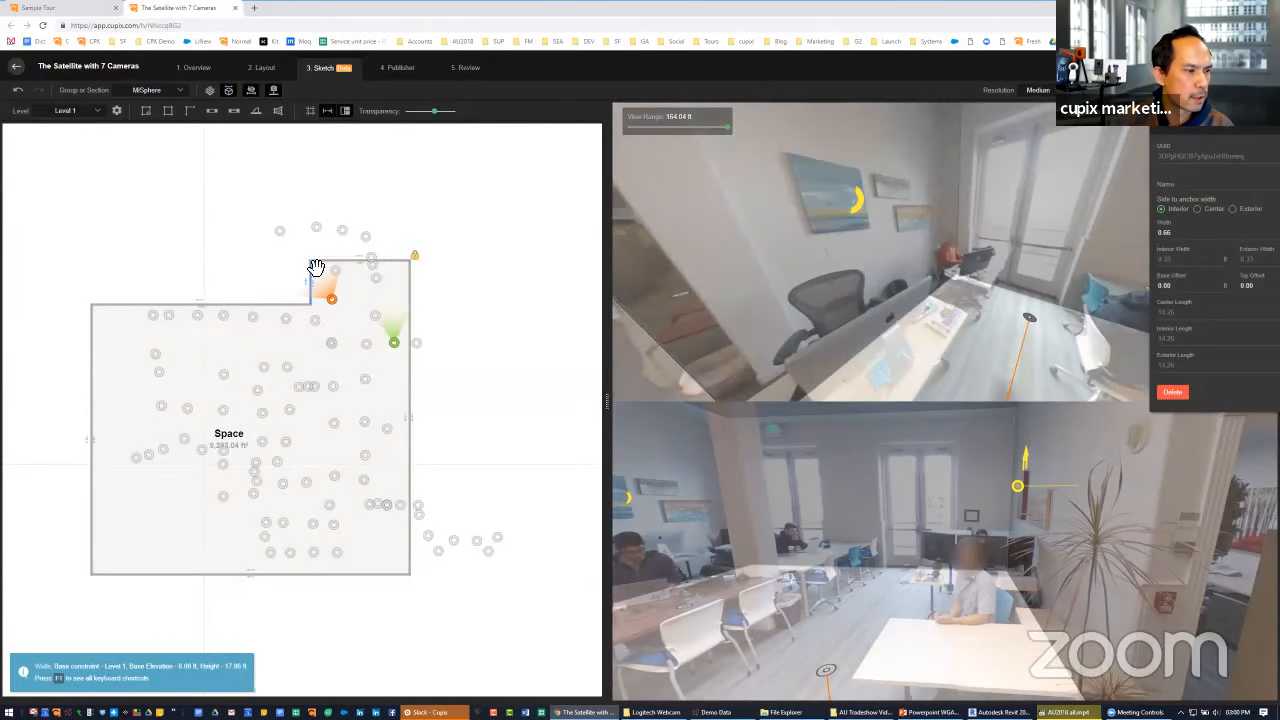
{"action": "left_click", "coordinate": [344, 111]}
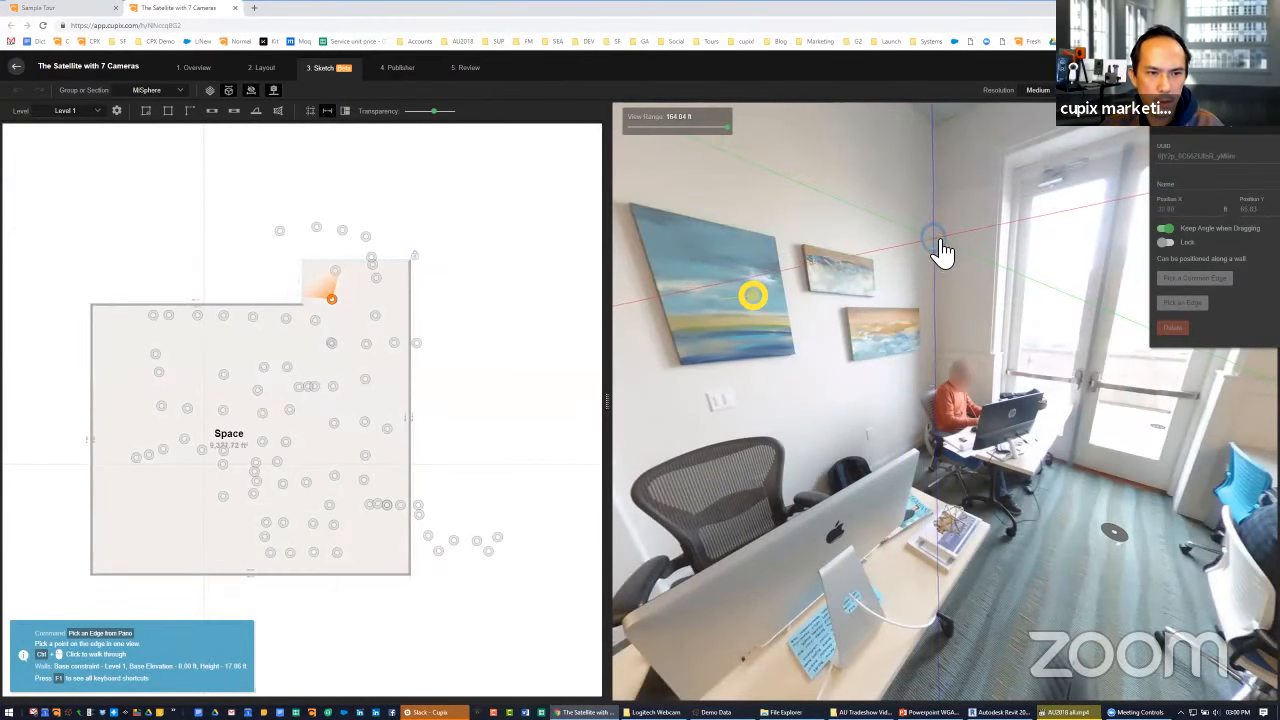
{"action": "left_click", "coordinate": [937, 243]}
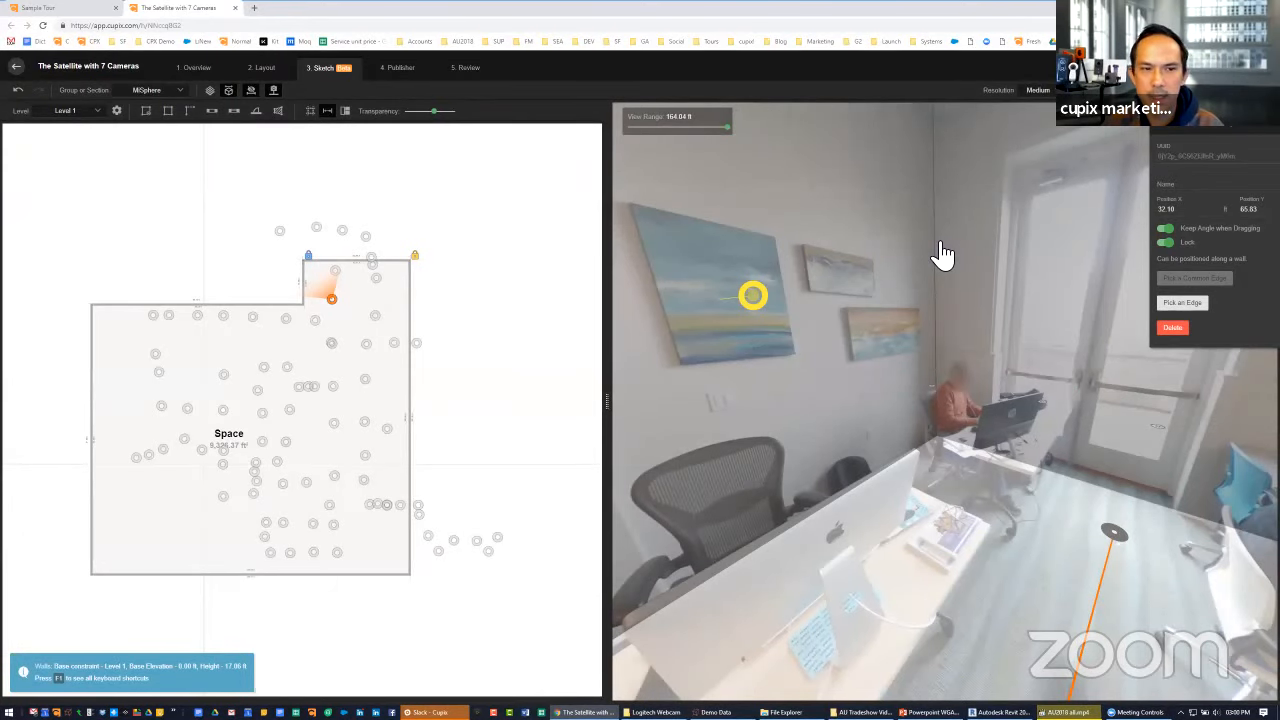
Adjust the long upper wall and snap the step's inner corner to the vertical edge where the wall with the paintings ends
{"action": "left_click_drag", "start_coordinate": [830, 390], "coordinate": [960, 385]}
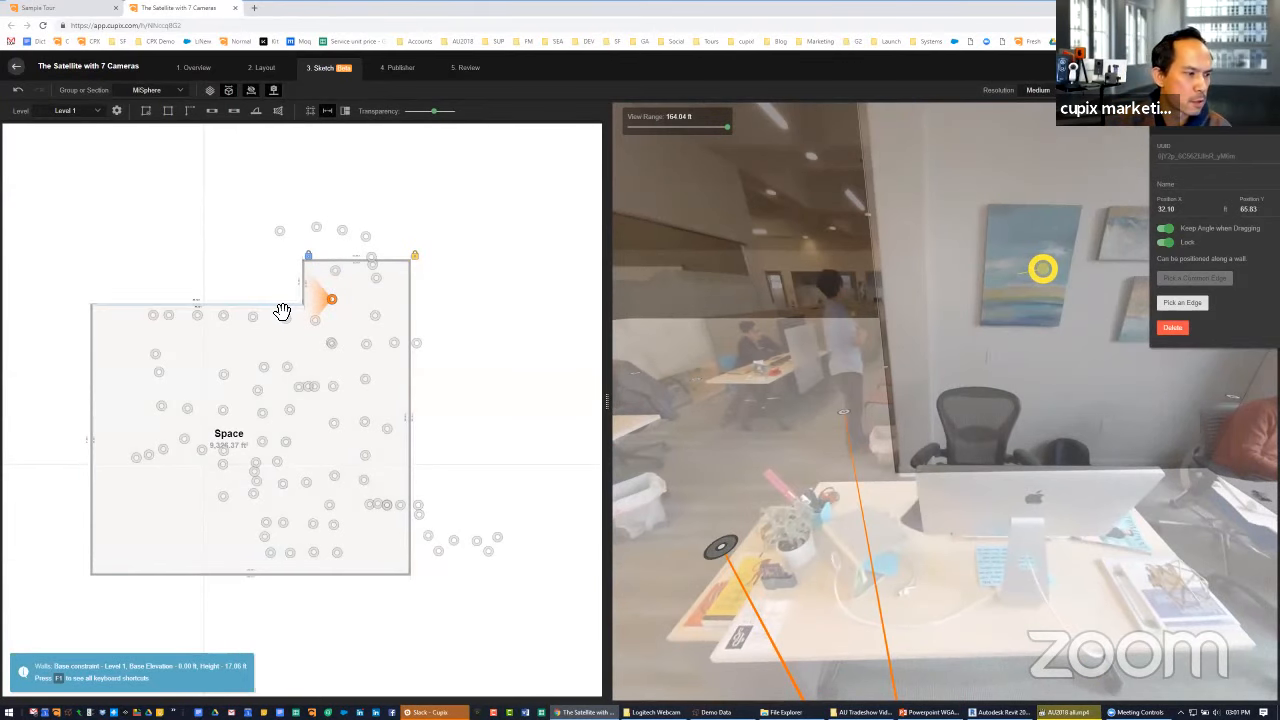
{"action": "mouse_move", "coordinate": [280, 309]}
{"action": "left_mouse_down"}
{"action": "mouse_move", "coordinate": [283, 329]}
{"action": "mouse_move", "coordinate": [289, 306]}
{"action": "left_mouse_up"}
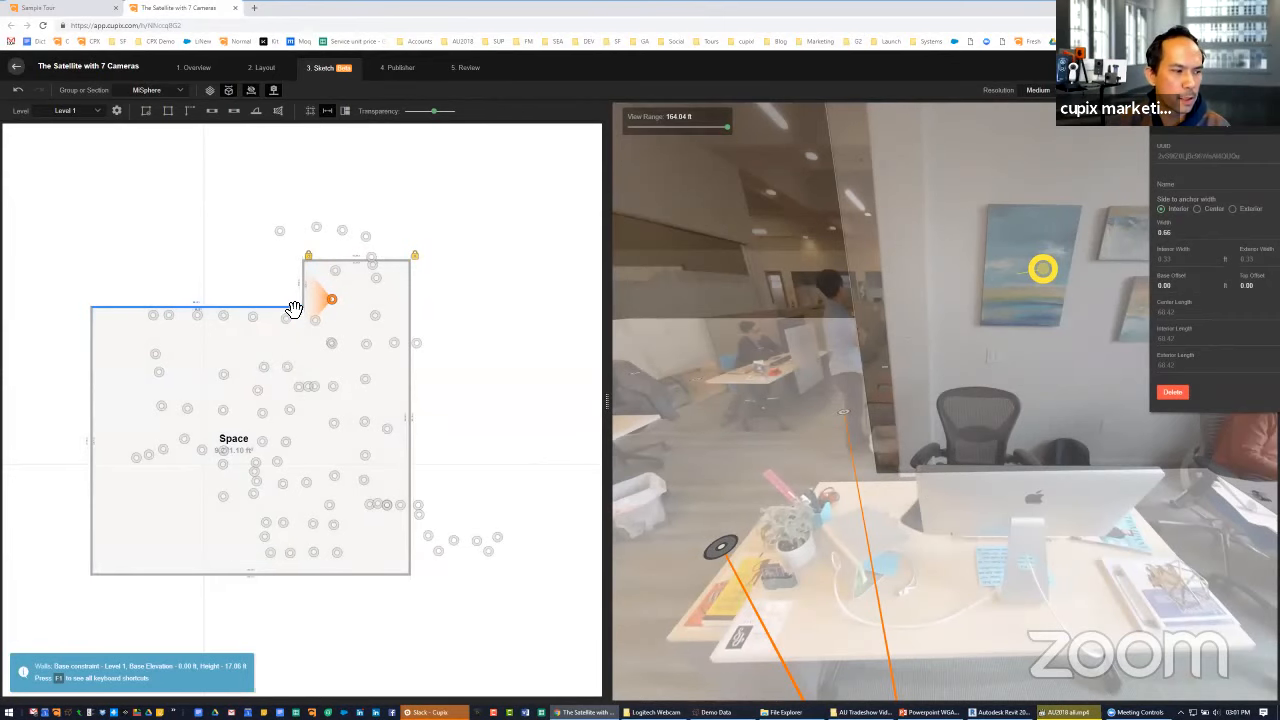
{"action": "left_click_drag", "start_coordinate": [296, 305], "coordinate": [296, 318]}
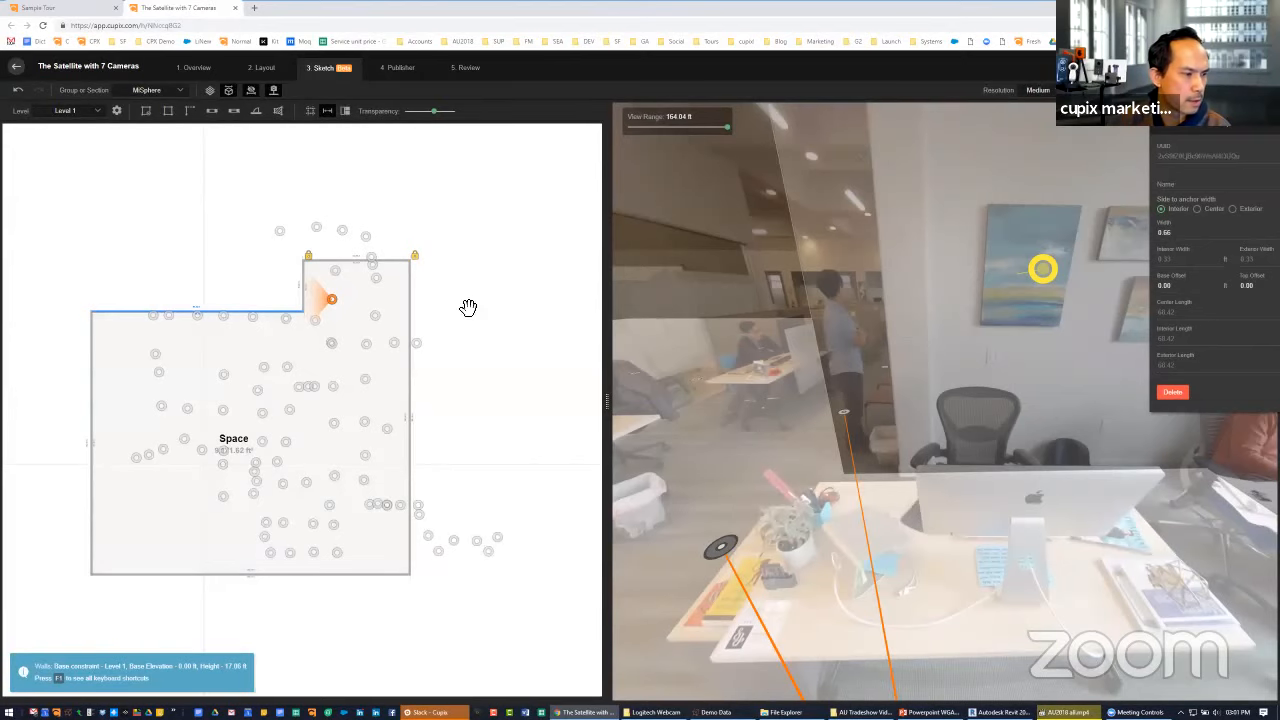
{"action": "left_click", "coordinate": [1193, 305]}
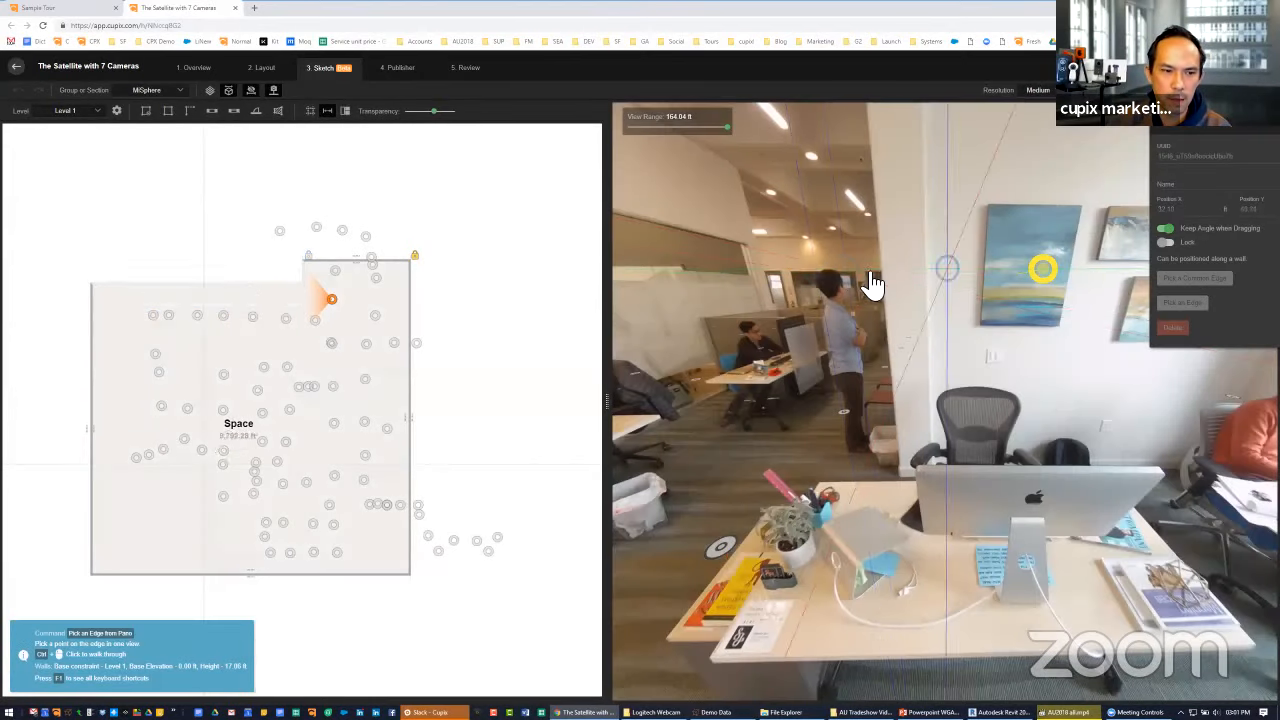
{"action": "left_click", "coordinate": [888, 270]}
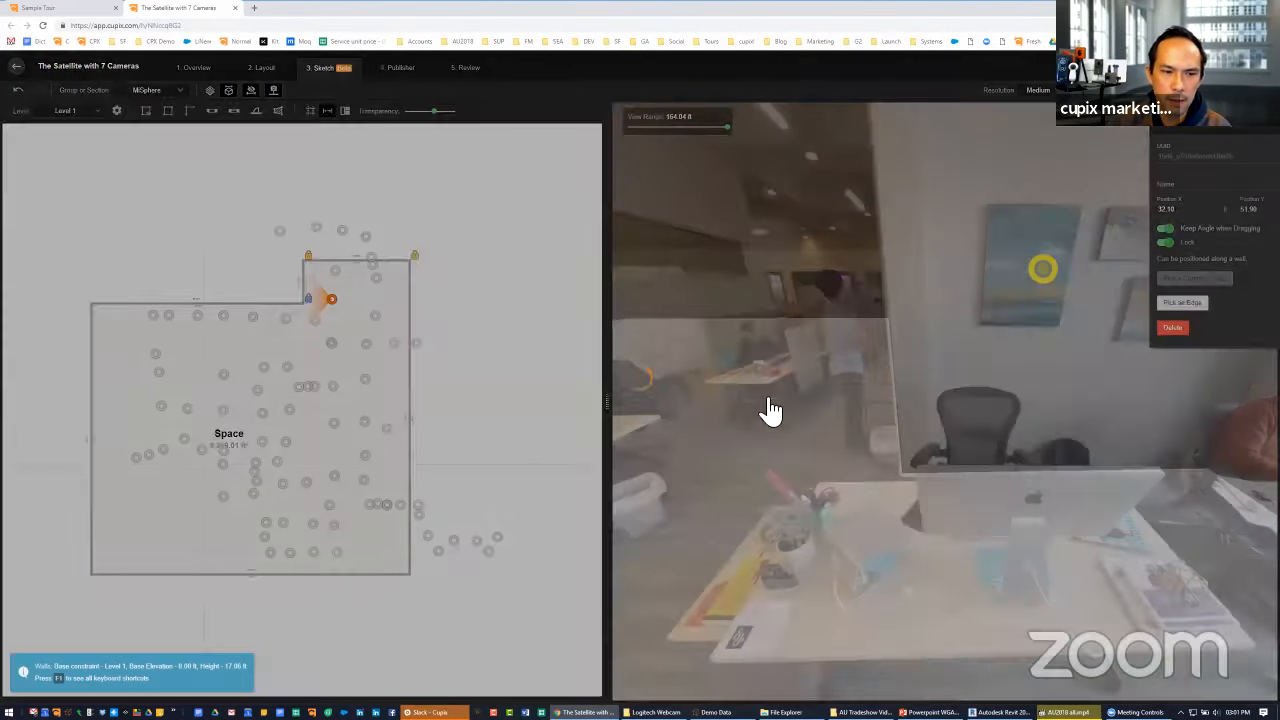
Snap the long upper wall's far corner to the vertical wall edge between the two office doorways at the corridor's end
{"action": "mouse_move", "coordinate": [766, 409]}
{"action": "left_mouse_down"}
{"action": "mouse_move", "coordinate": [1000, 417]}
{"action": "mouse_move", "coordinate": [763, 449]}
{"action": "mouse_move", "coordinate": [799, 483]}
{"action": "mouse_move", "coordinate": [594, 546]}
{"action": "mouse_move", "coordinate": [1053, 320]}
{"action": "left_mouse_up"}
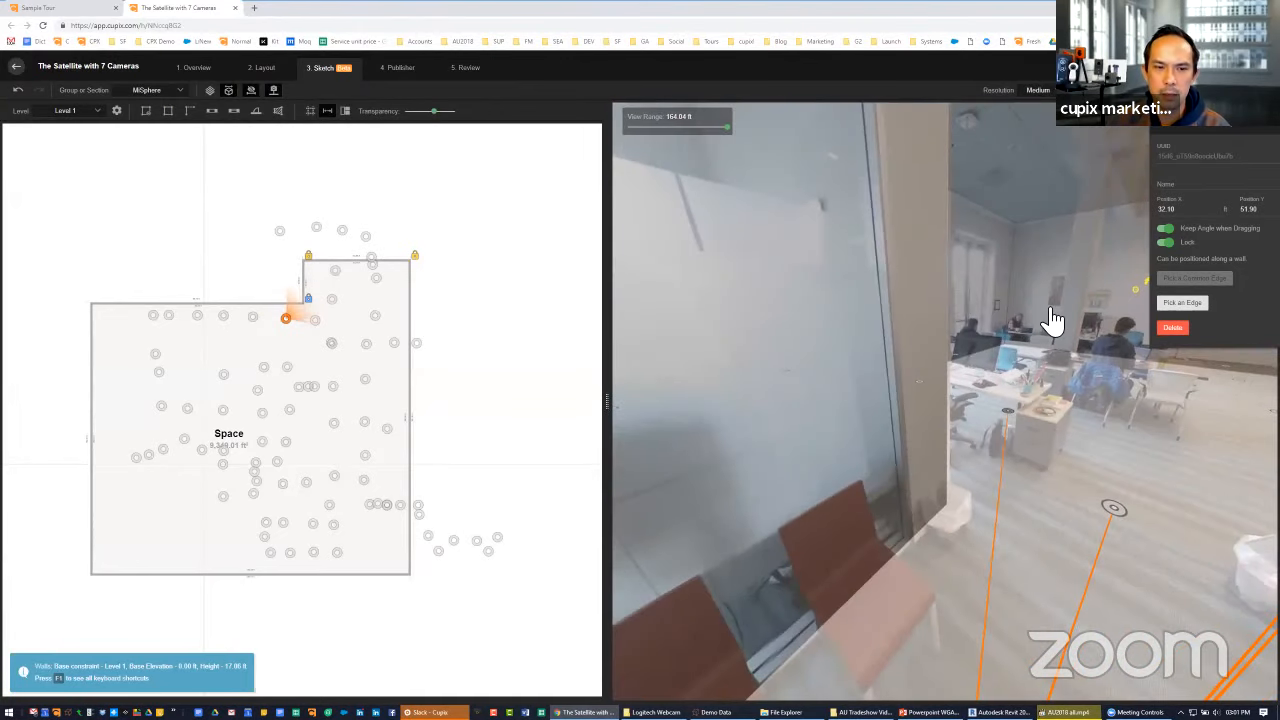
{"action": "left_click_drag", "start_coordinate": [1009, 534], "coordinate": [843, 391]}
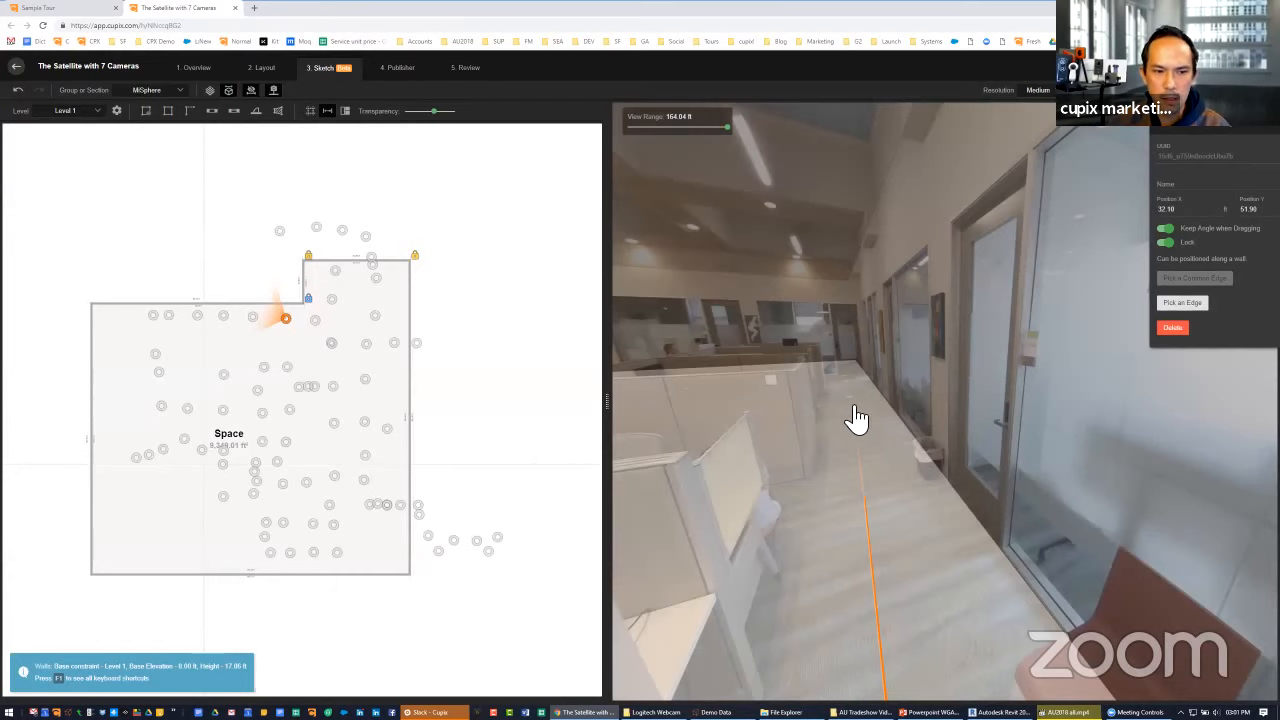
{"action": "left_click", "coordinate": [855, 401]}
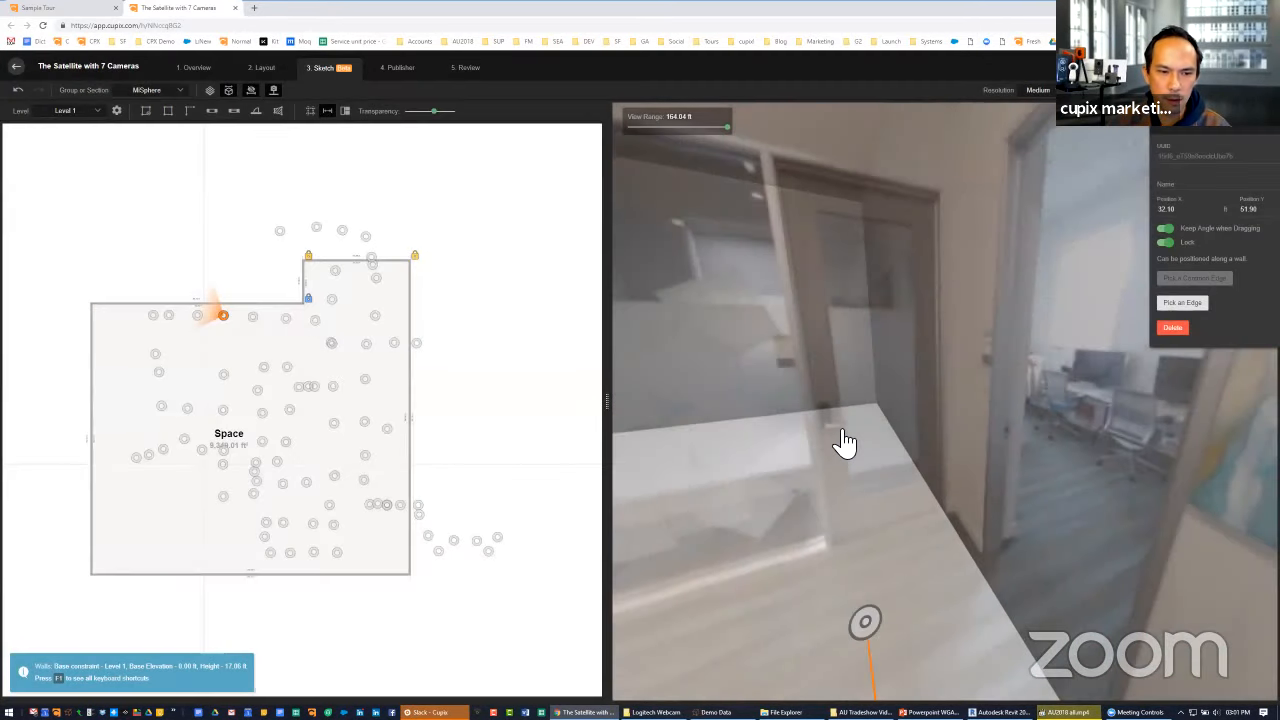
{"action": "left_click", "coordinate": [93, 305]}
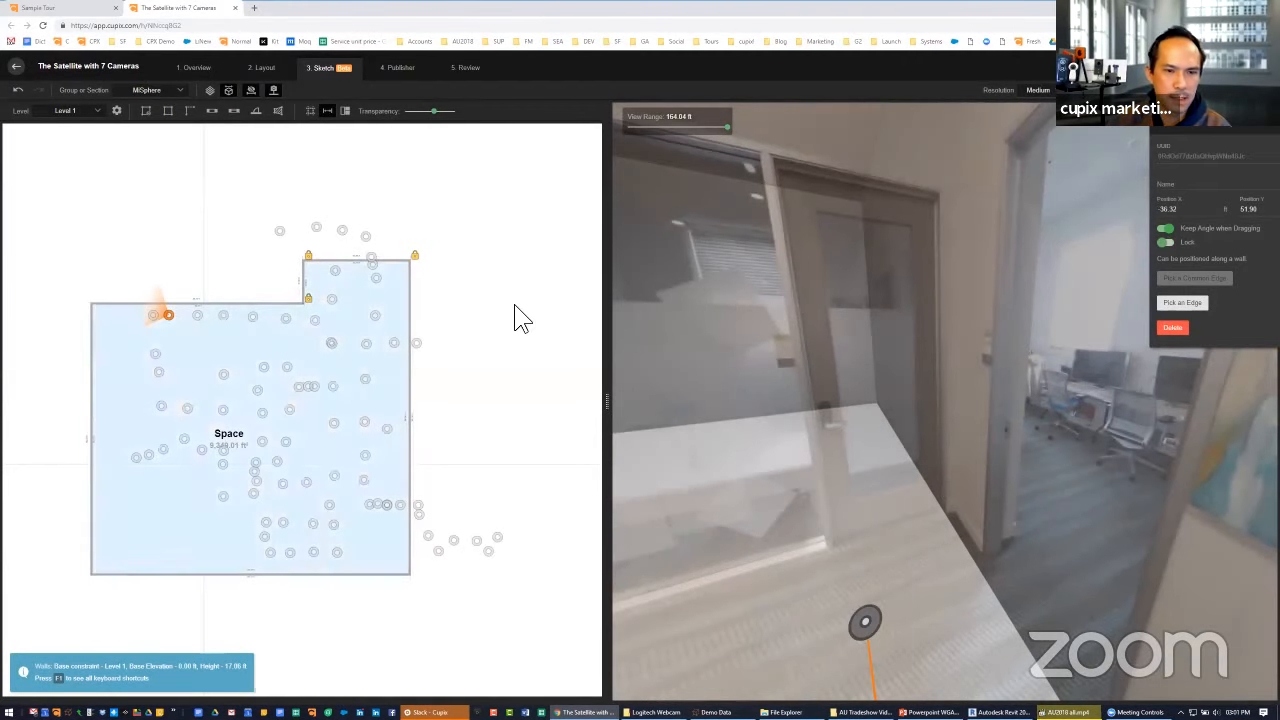
{"action": "left_click", "coordinate": [1182, 302]}
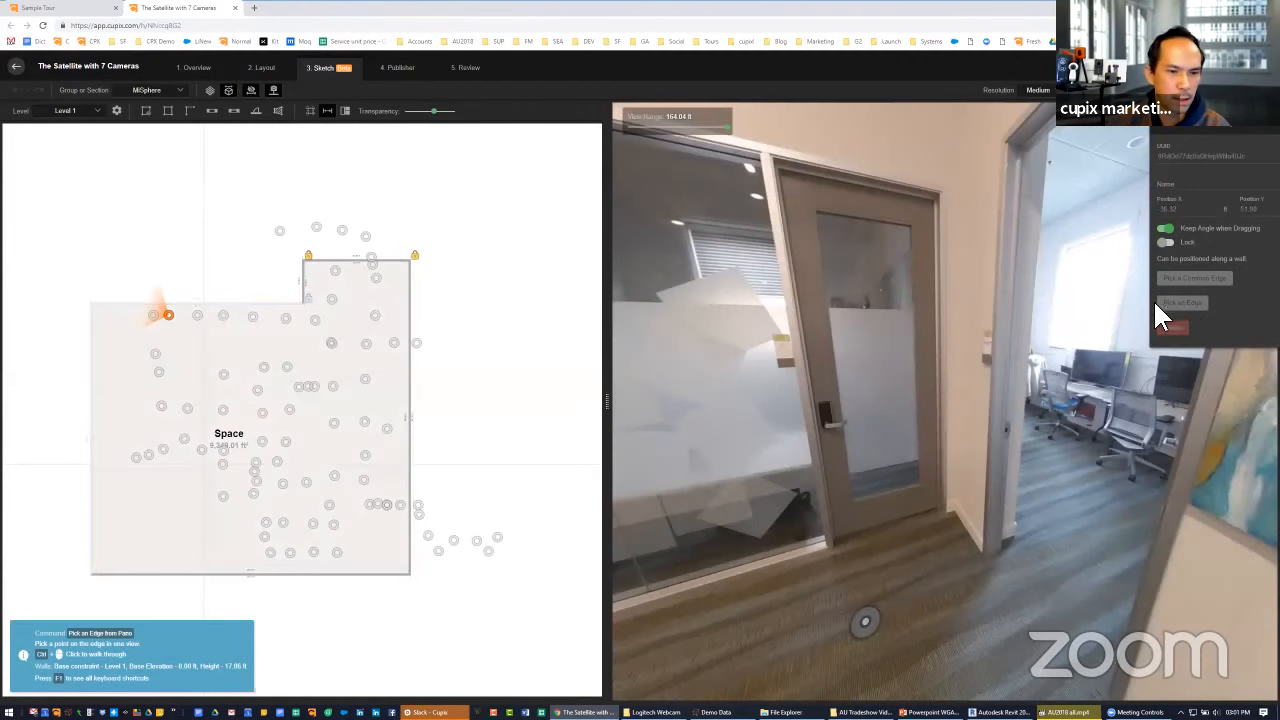
{"action": "left_click", "coordinate": [964, 271]}
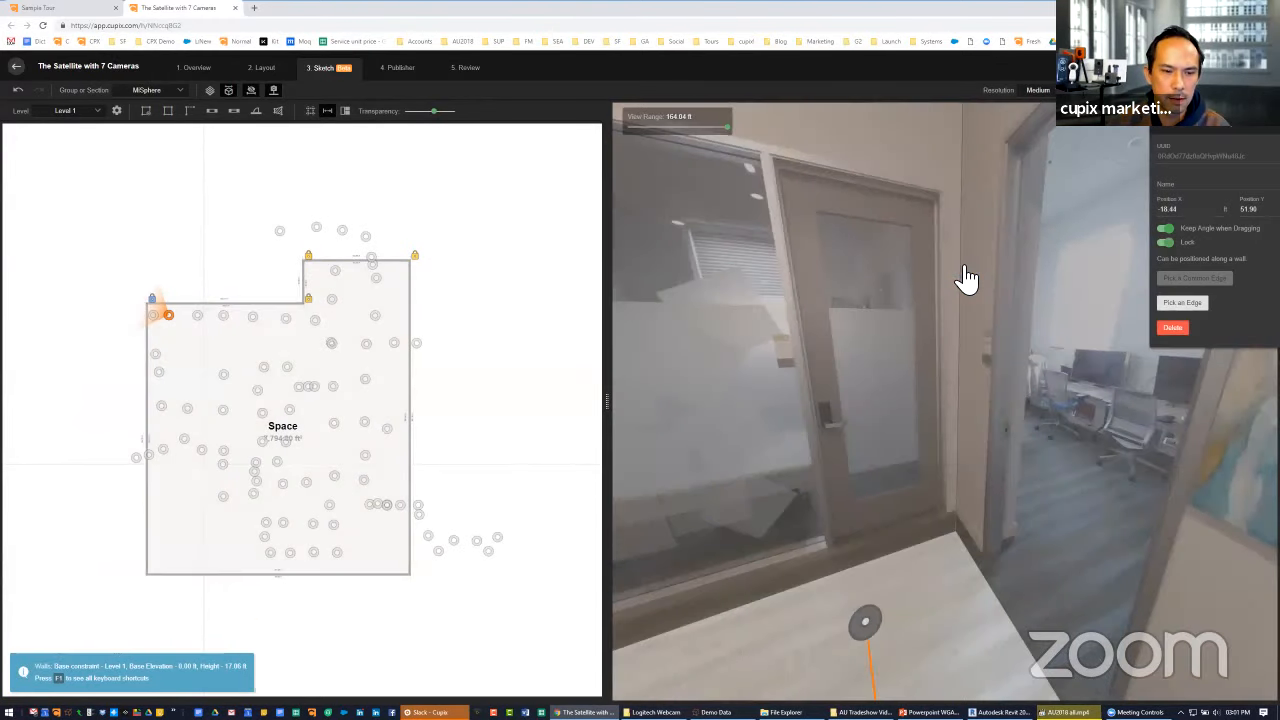
Split the room's west wall beside the hallway with the Playable banner and move its lower segment outward
{"action": "left_click_drag", "start_coordinate": [902, 525], "coordinate": [926, 543]}
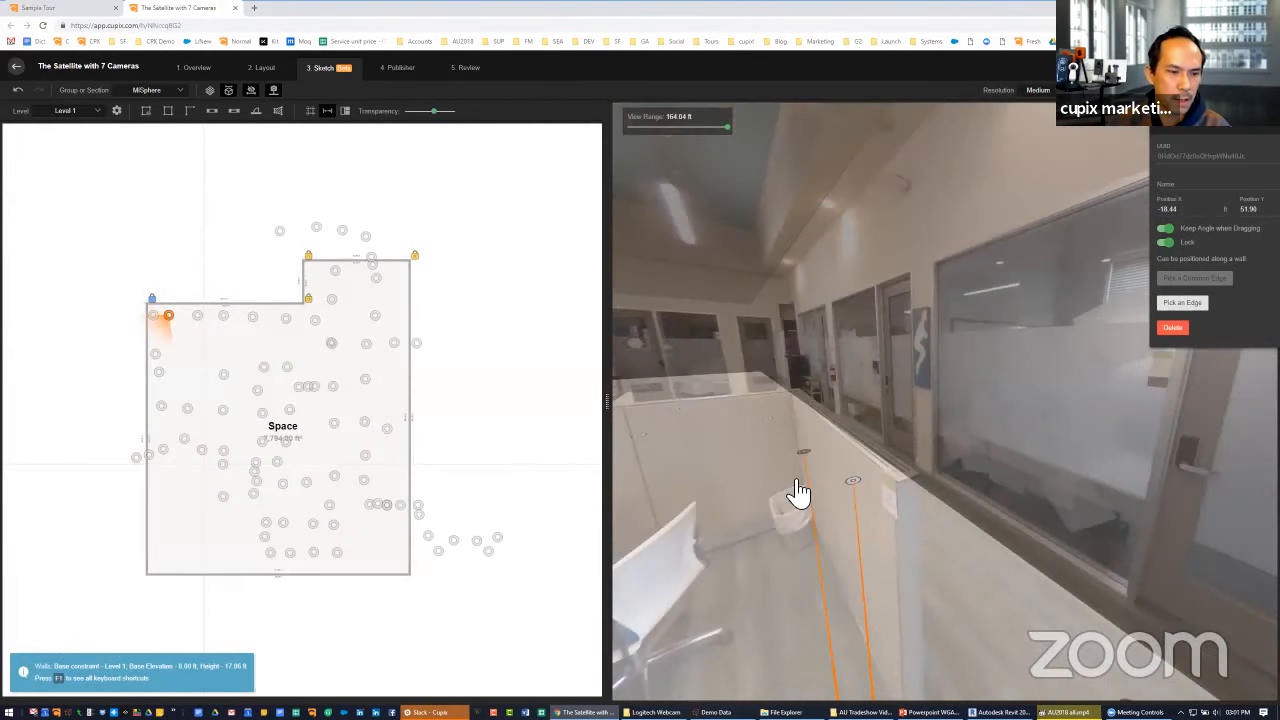
{"action": "left_click", "coordinate": [792, 490]}
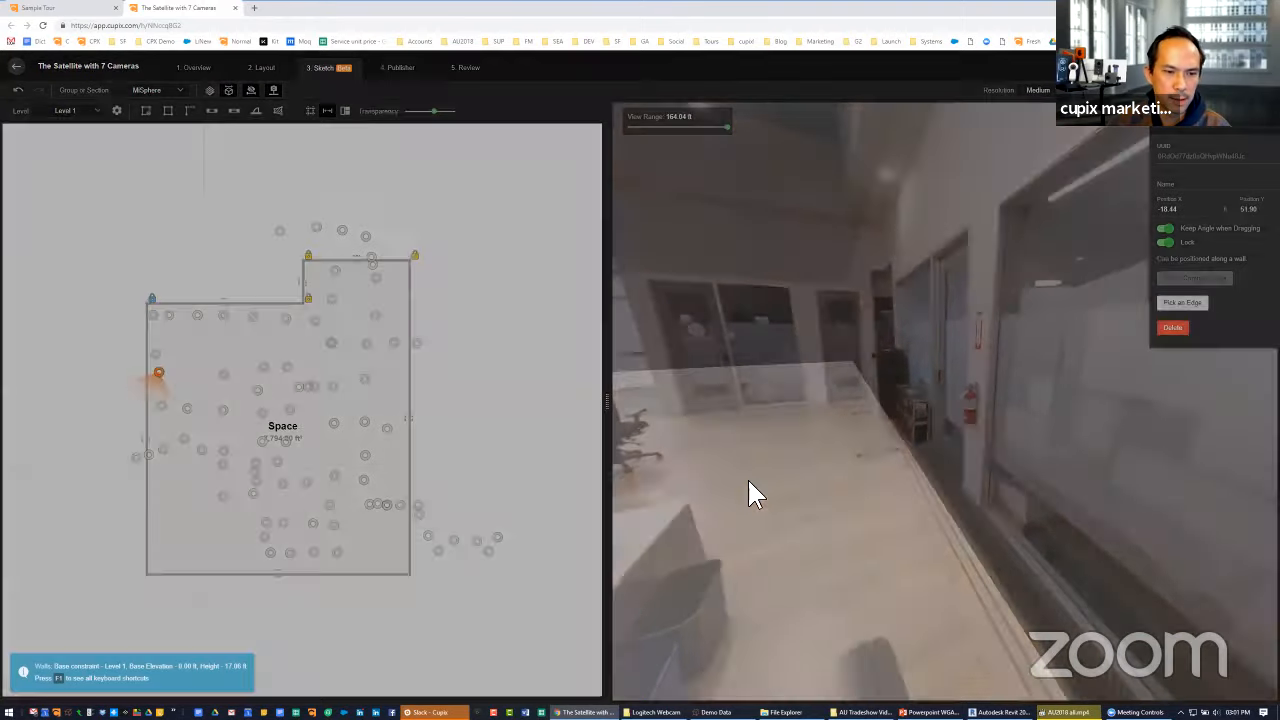
{"action": "left_click", "coordinate": [756, 488]}
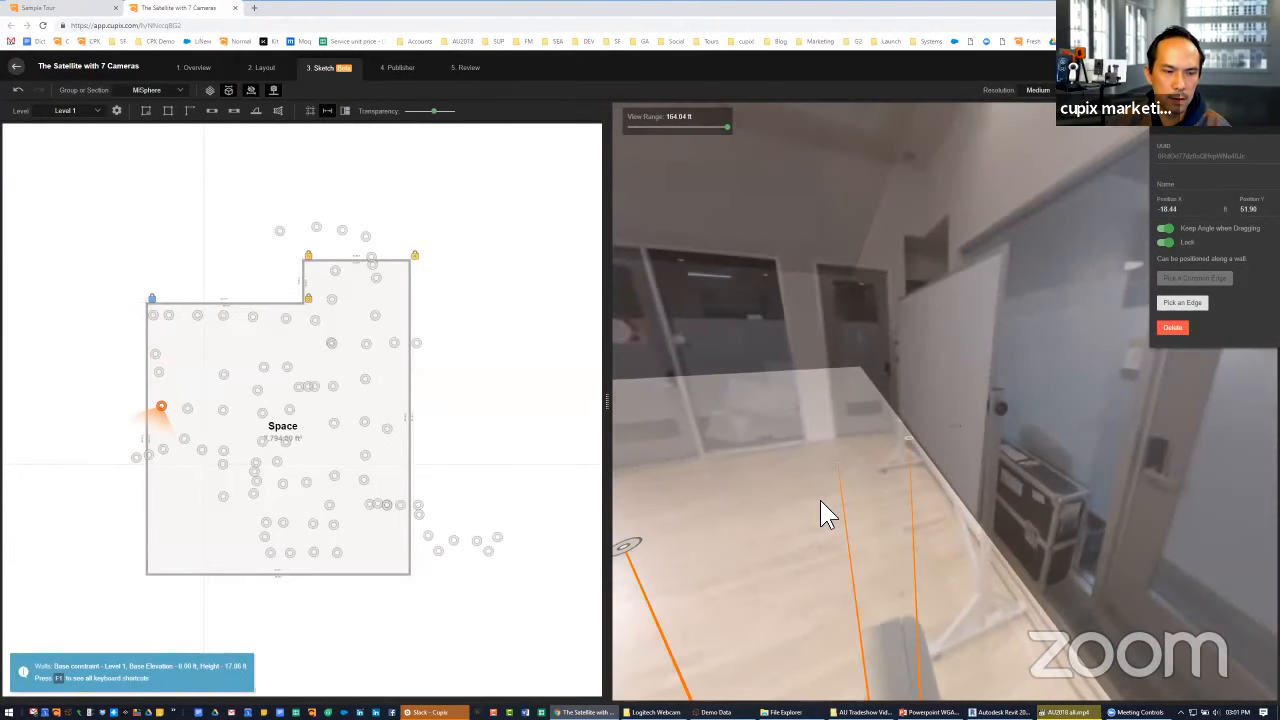
{"action": "left_click", "coordinate": [820, 503]}
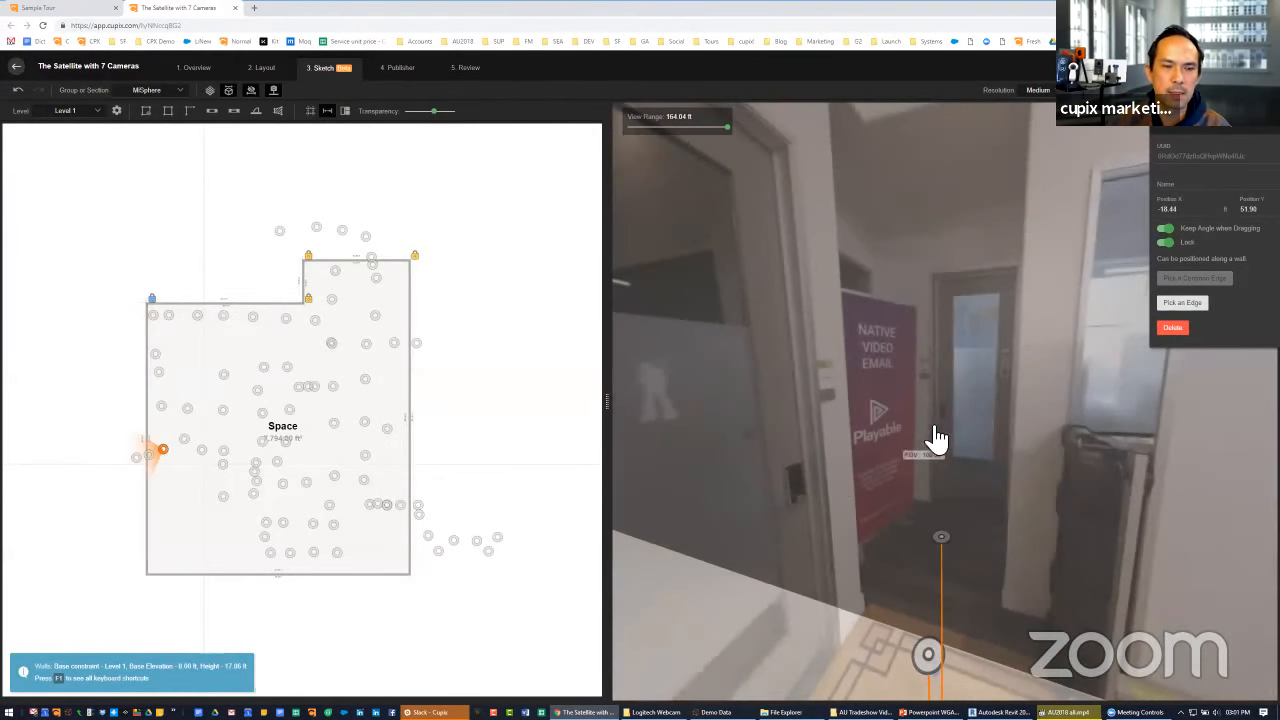
{"action": "right_click", "coordinate": [152, 444]}
{"action": "left_click", "coordinate": [170, 467]}
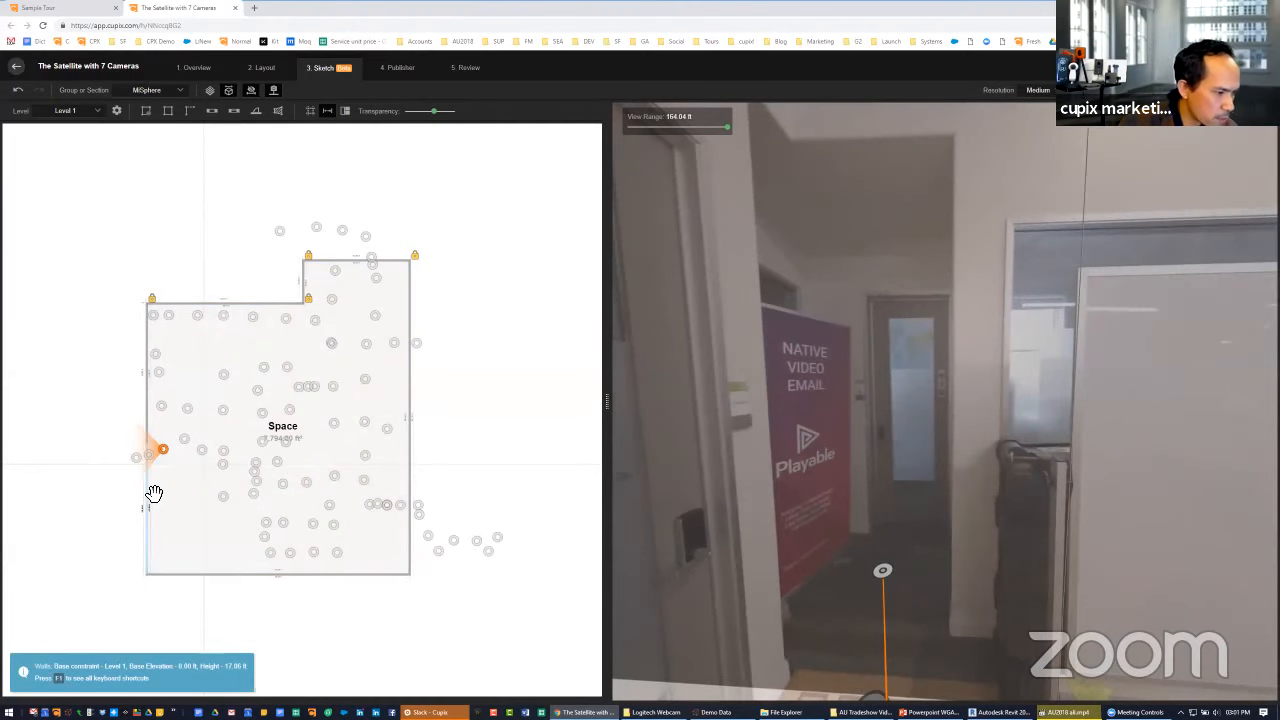
{"action": "left_click_drag", "start_coordinate": [154, 493], "coordinate": [128, 487]}
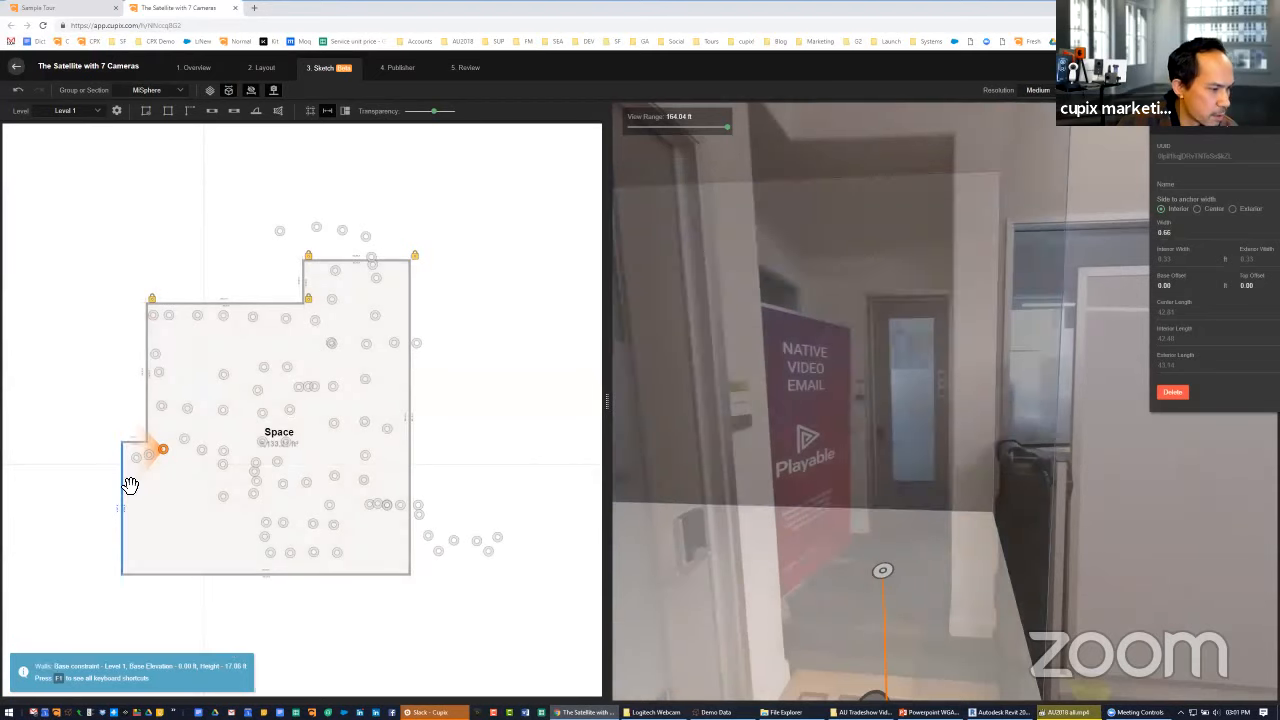
Split the outward-shifted west wall just below the entrance cameras and move its lower segment well inward, leaving a small alcove
{"action": "left_click", "coordinate": [860, 552]}
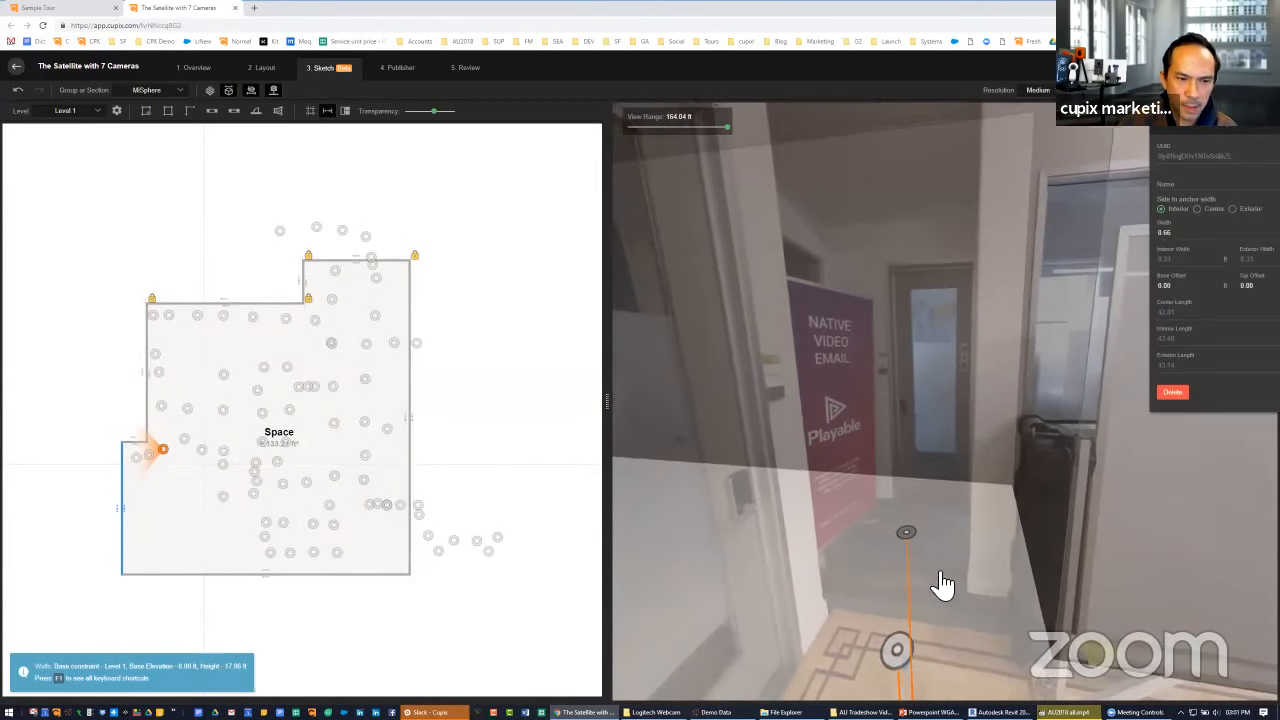
{"action": "left_click", "coordinate": [126, 500]}
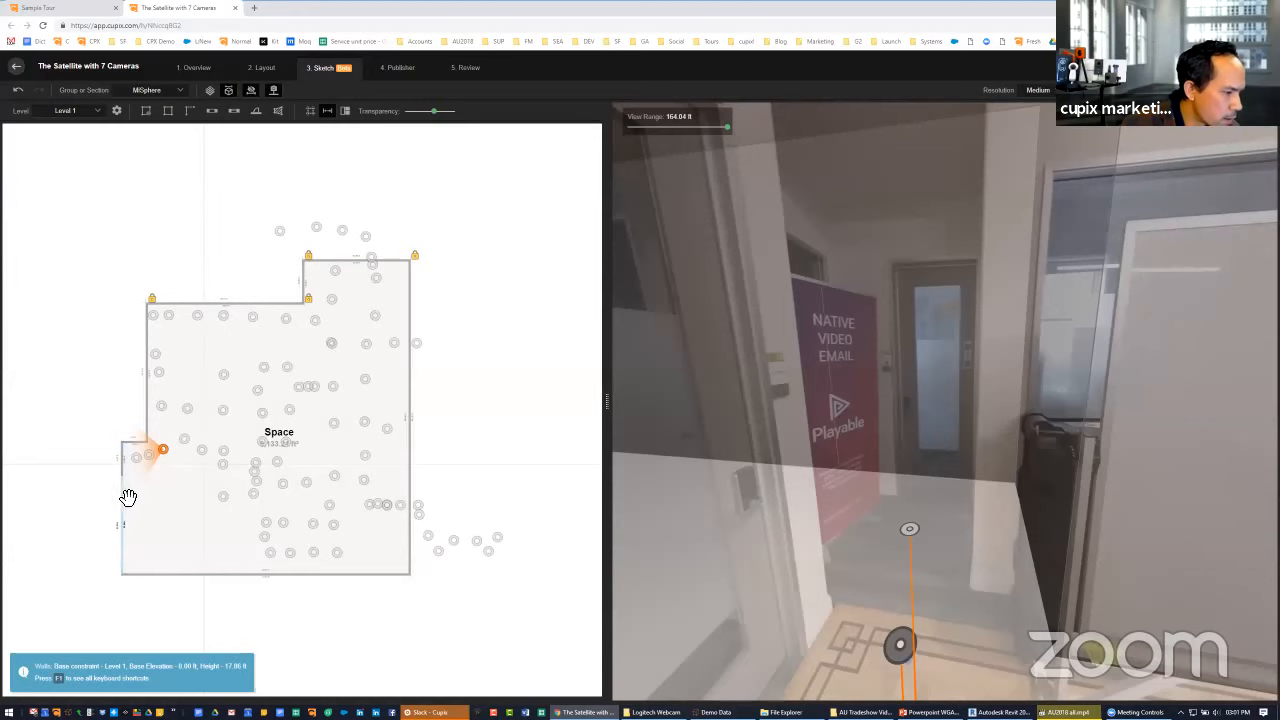
{"action": "left_click_drag", "start_coordinate": [146, 499], "coordinate": [230, 500]}
Split the horizontal wall below the entrance alcove and move its inner segment slightly upward
{"action": "right_click", "coordinate": [155, 480]}
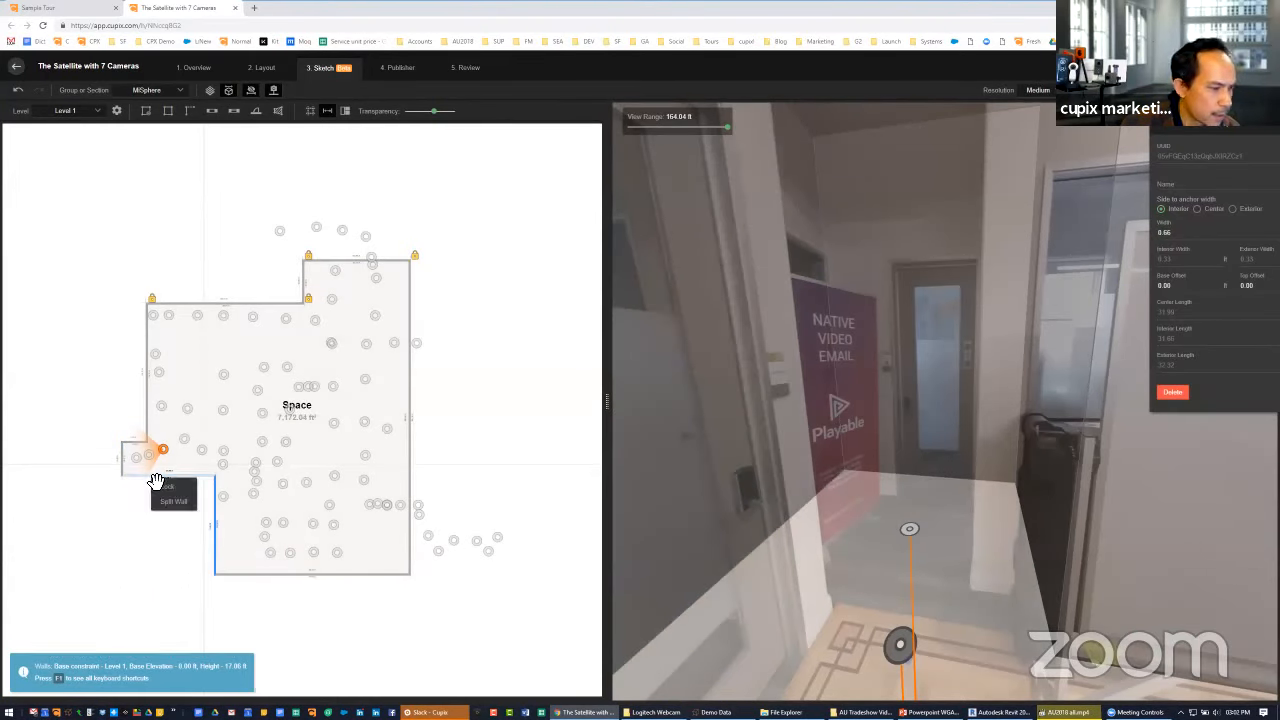
{"action": "right_click", "coordinate": [153, 478]}
{"action": "left_click", "coordinate": [175, 506]}
{"action": "left_click", "coordinate": [180, 477]}
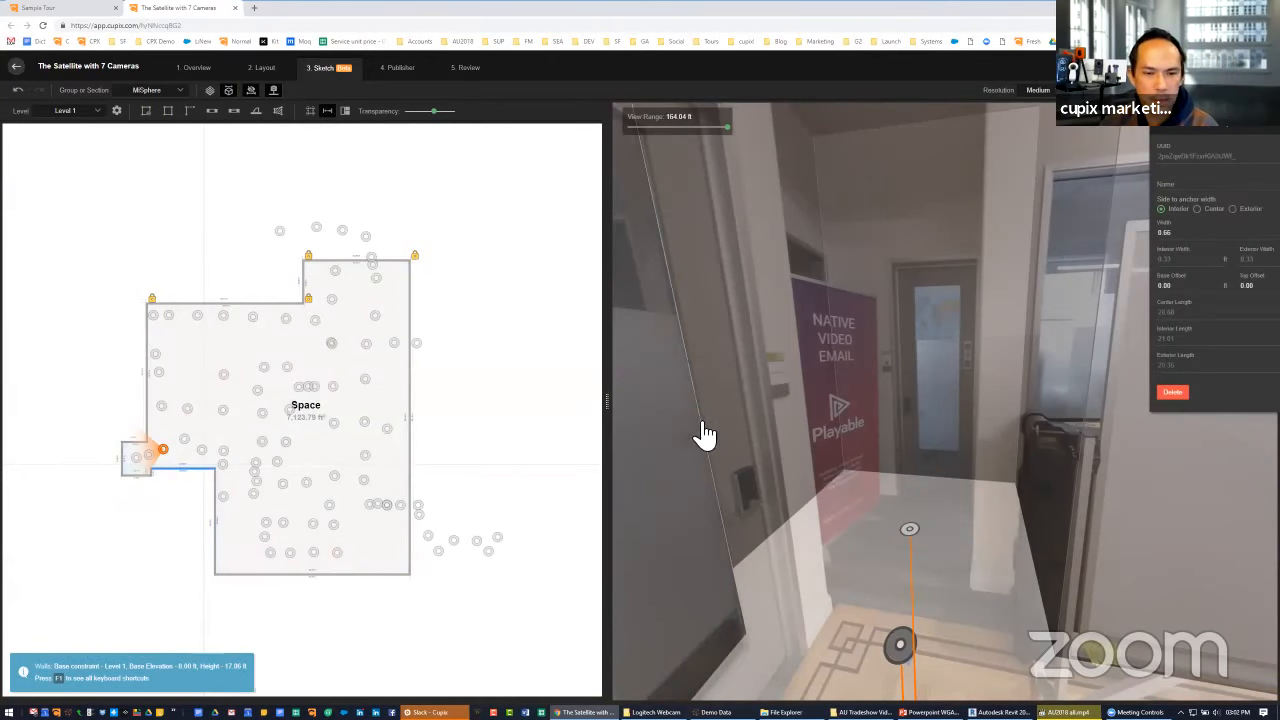
Snap the alcove's upper inner corner to the vertical wall edge between the hallway door and the whiteboard
{"action": "left_click", "coordinate": [519, 425]}
{"action": "left_click_drag", "start_coordinate": [885, 328], "coordinate": [721, 359]}
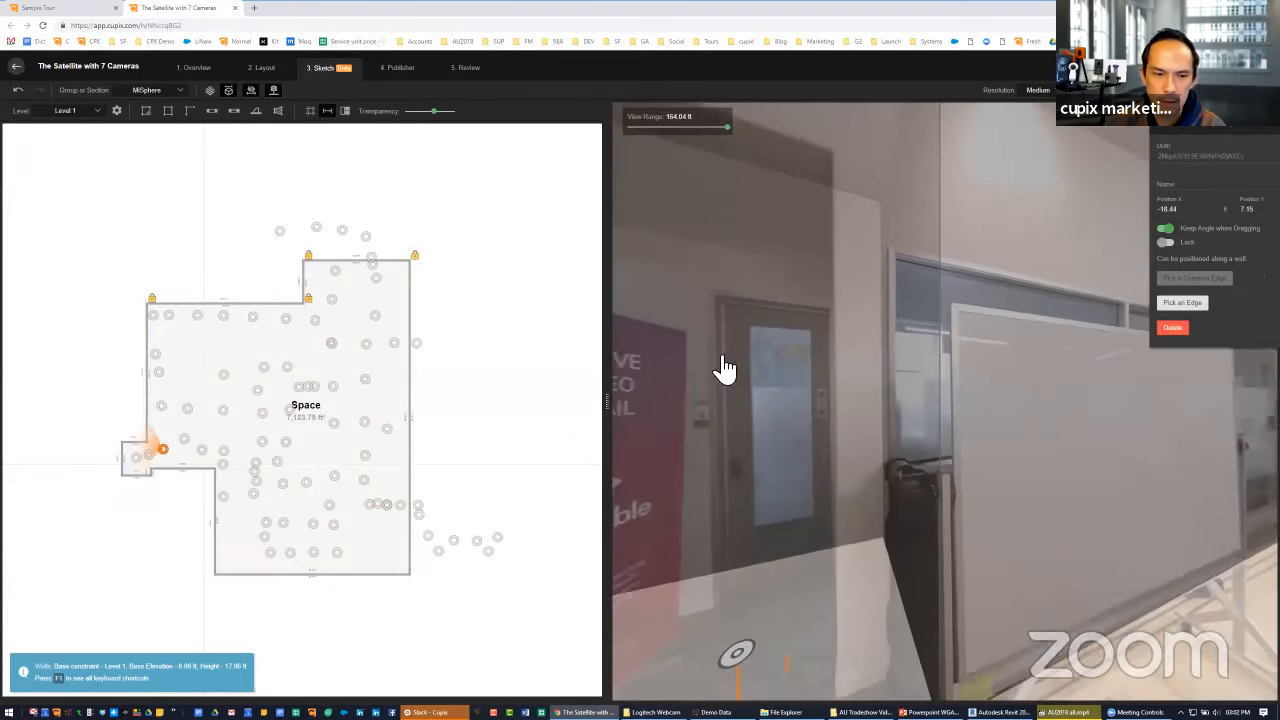
{"action": "left_click", "coordinate": [1182, 302]}
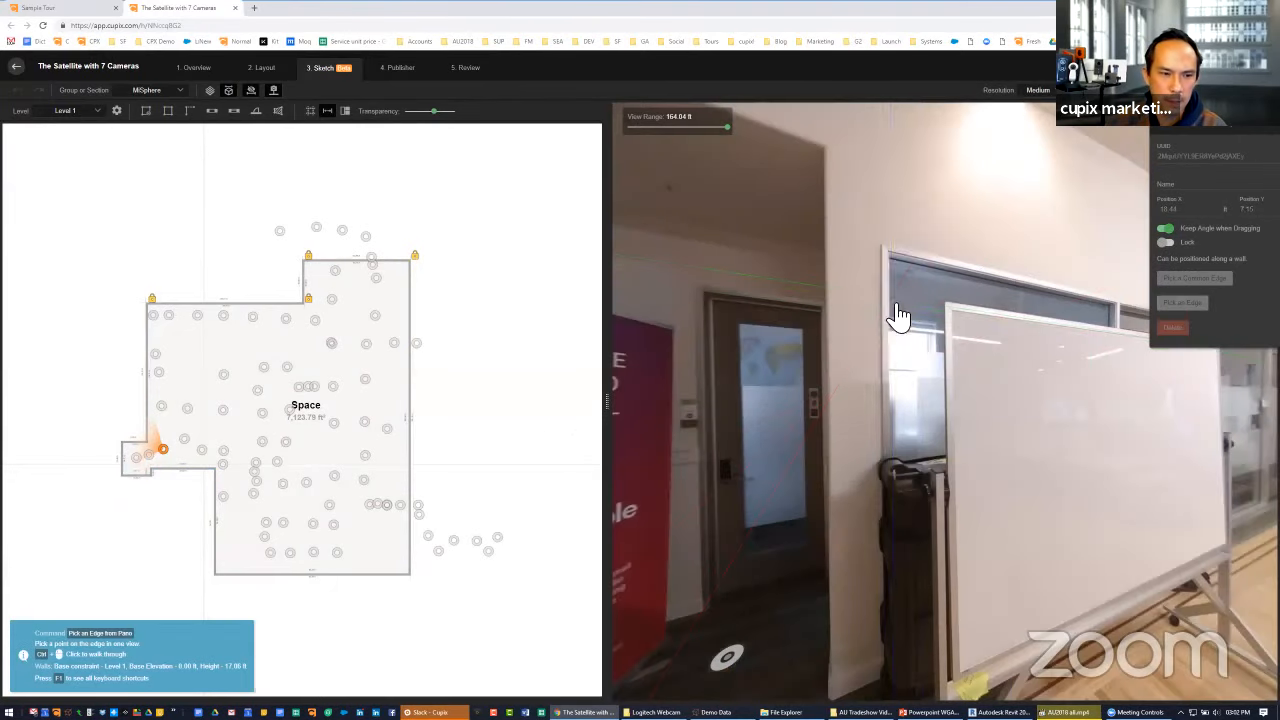
{"action": "left_click", "coordinate": [835, 320]}
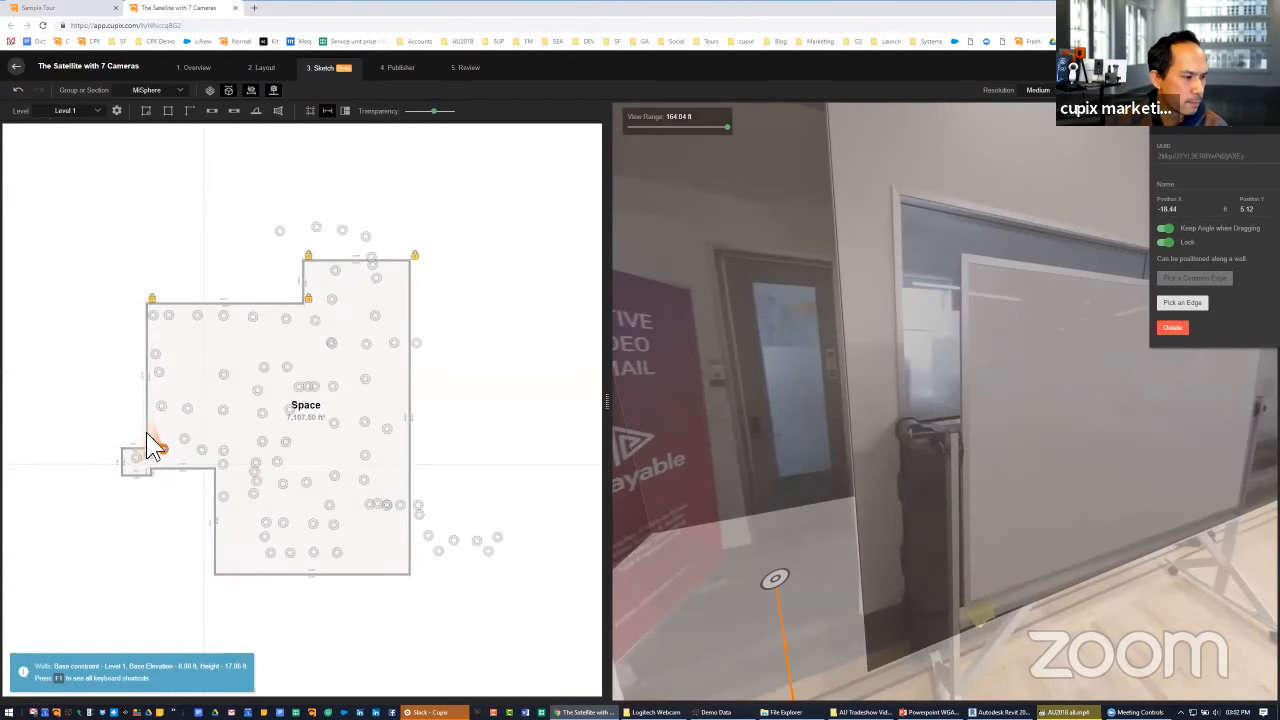
{"action": "left_click_drag", "start_coordinate": [146, 433], "coordinate": [204, 395]}
{"action": "scroll", "coordinate": [168, 441], "scroll_direction": "up", "scroll_amount": 8}
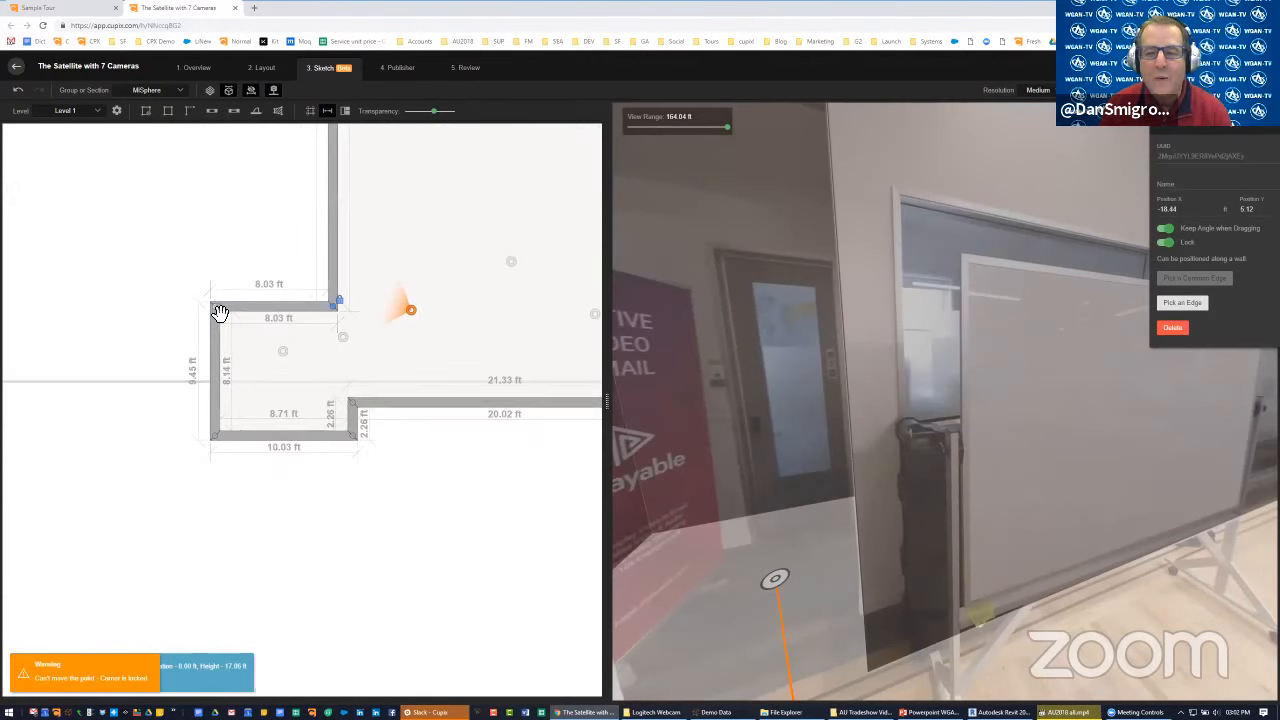
{"action": "left_click", "coordinate": [215, 308]}
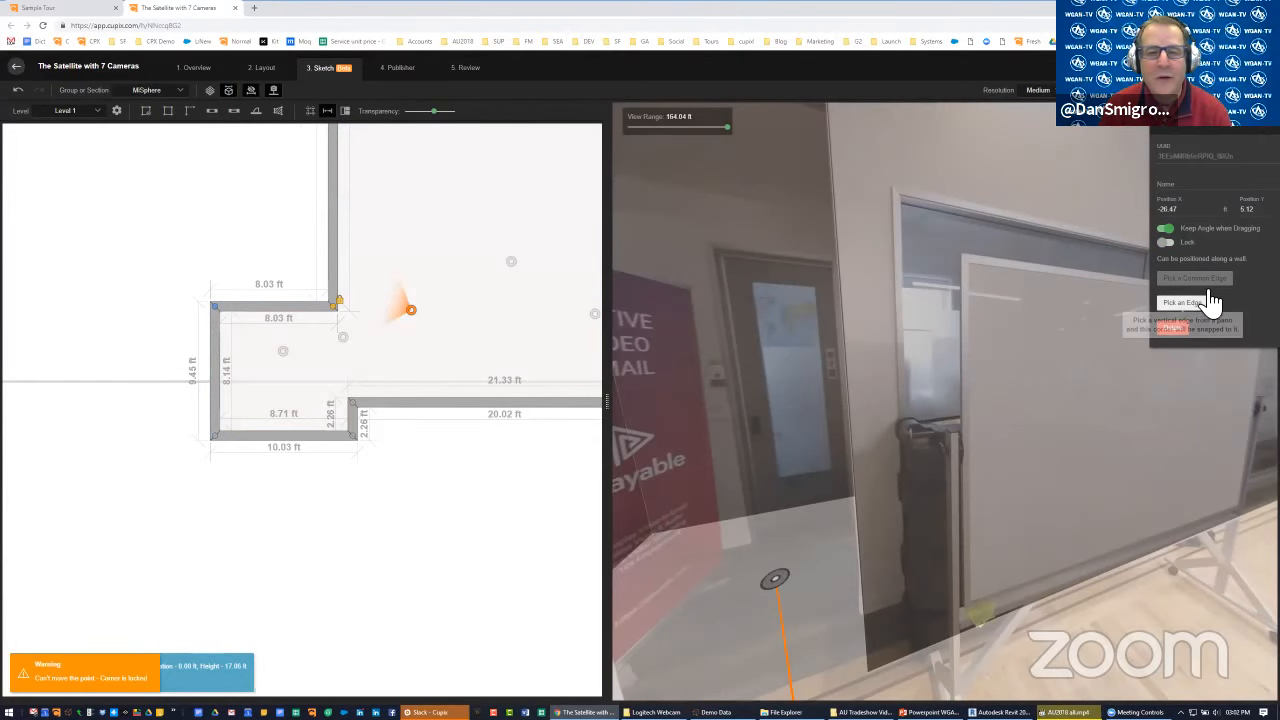
{"action": "left_click", "coordinate": [1182, 302]}
{"action": "left_click_drag", "start_coordinate": [830, 286], "coordinate": [788, 289]}
{"action": "left_click", "coordinate": [815, 300]}
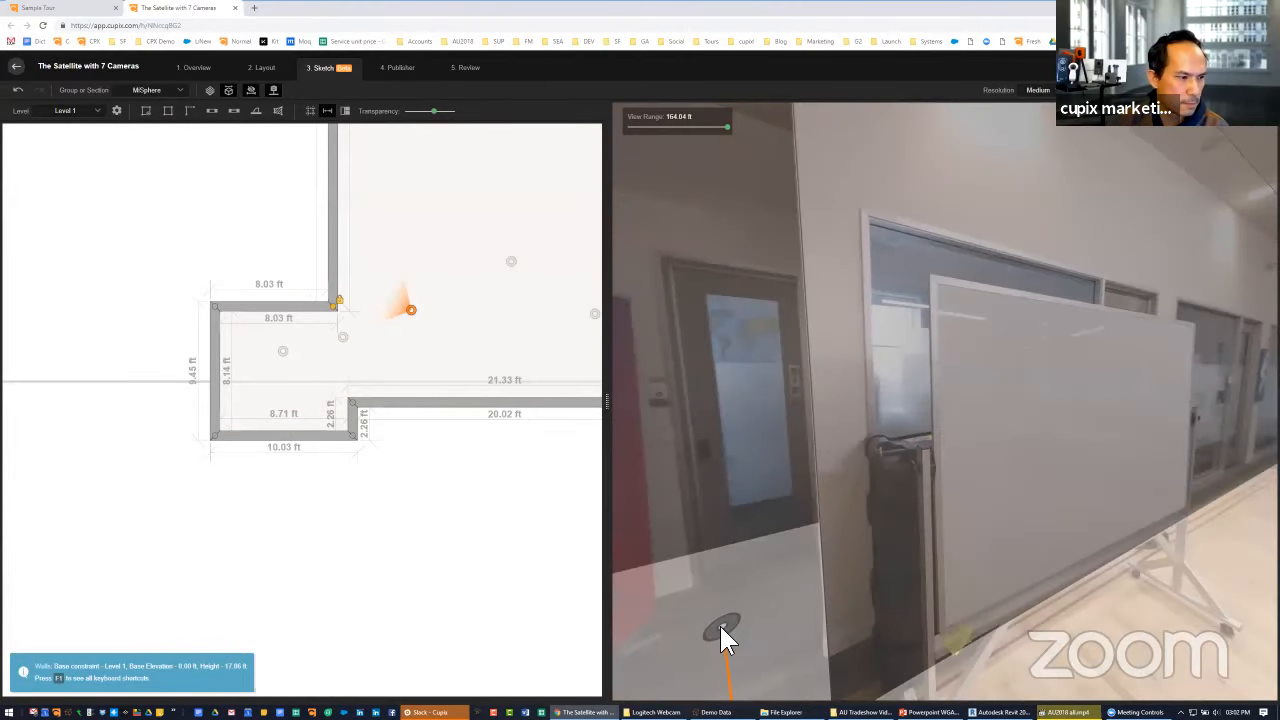
Snap the alcove's upper outer corner to the wall edge beside the frosted glass door, using the camera inside the alcove
{"action": "left_click", "coordinate": [722, 632]}
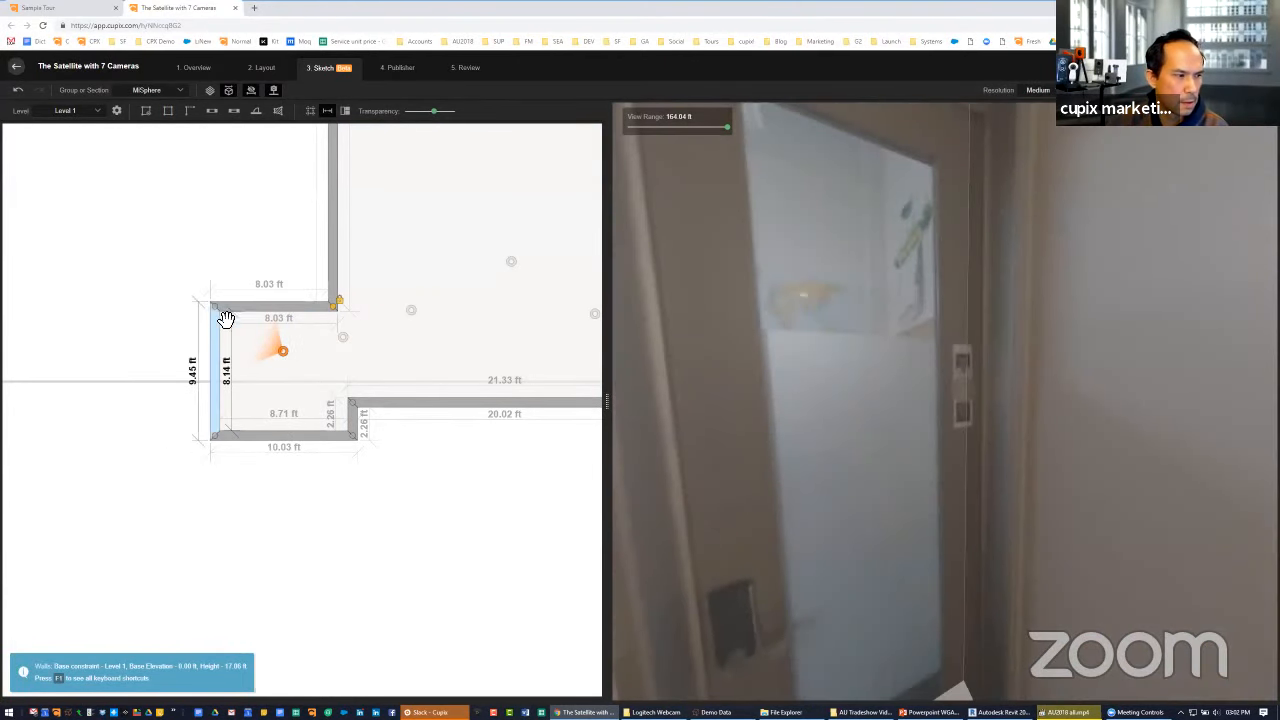
{"action": "left_click", "coordinate": [955, 285]}
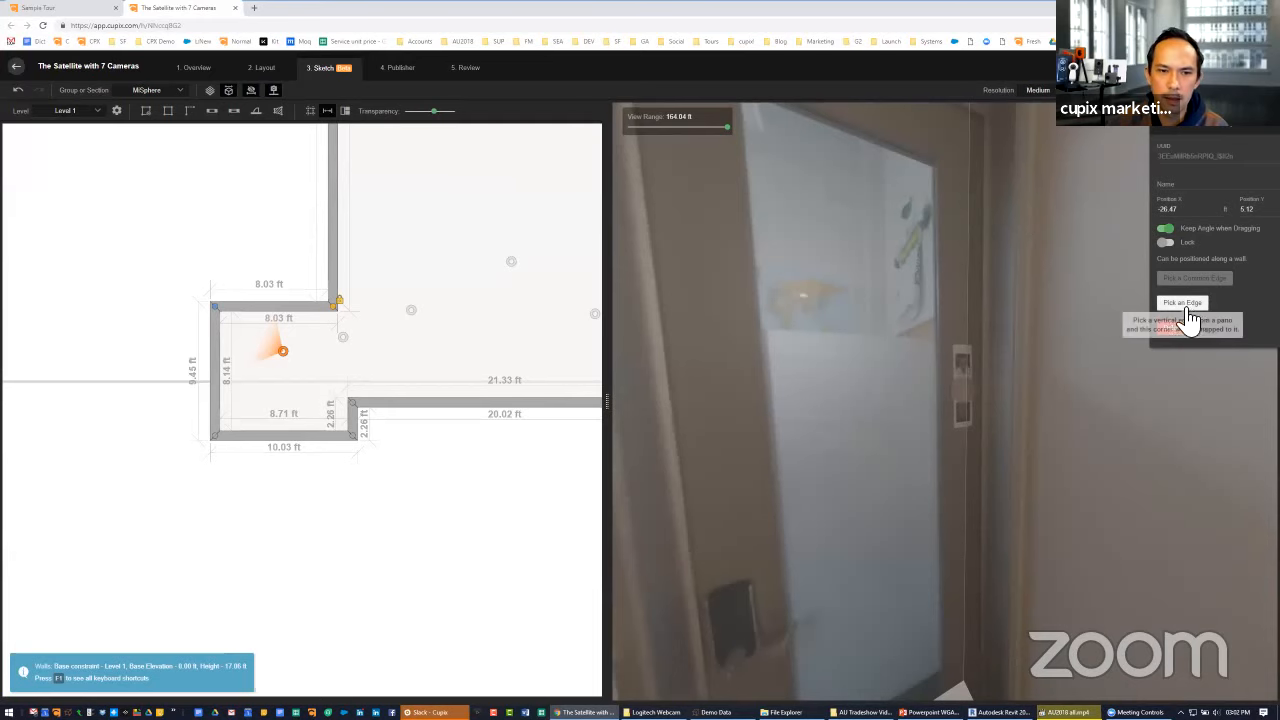
{"action": "left_click", "coordinate": [1182, 302]}
{"action": "left_click", "coordinate": [1021, 260]}
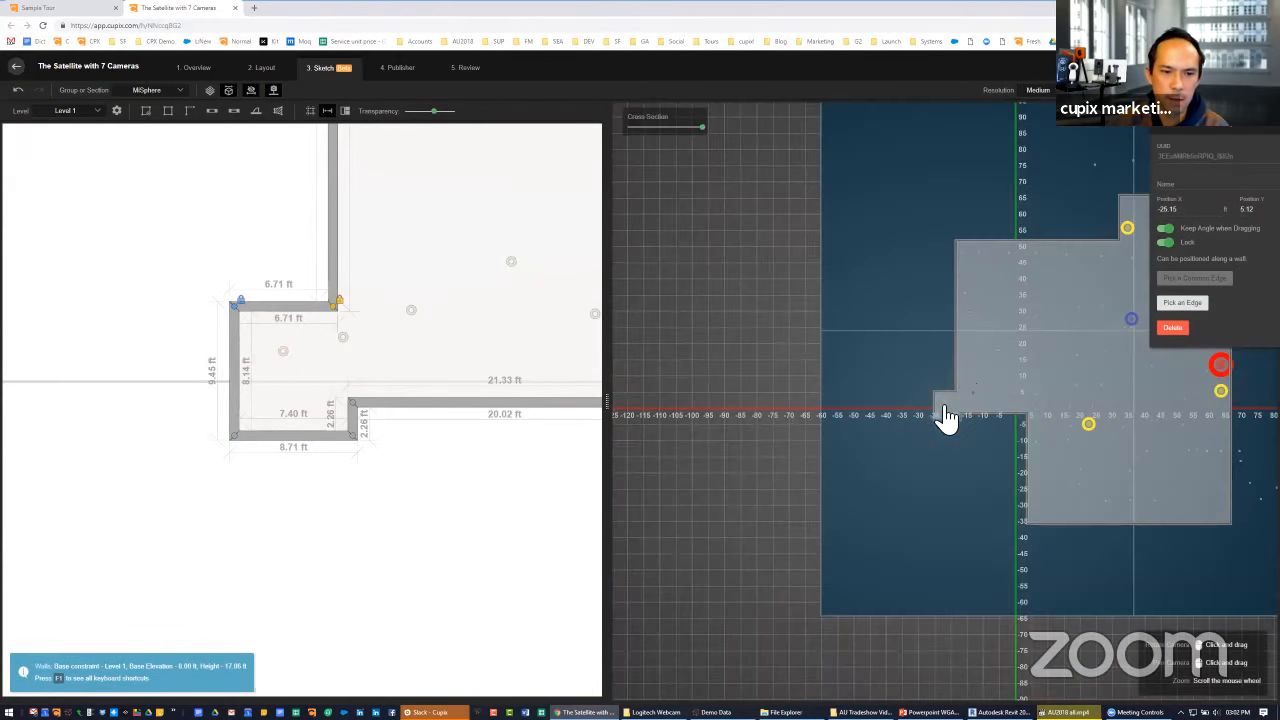
Lower the transparency setting for the sketch overlay and turn the alcove camera's photo toward the snapped corner
{"action": "left_click_drag", "start_coordinate": [945, 415], "coordinate": [822, 342]}
{"action": "left_click_drag", "start_coordinate": [913, 390], "coordinate": [849, 313]}
{"action": "left_click_drag", "start_coordinate": [441, 122], "coordinate": [418, 120]}
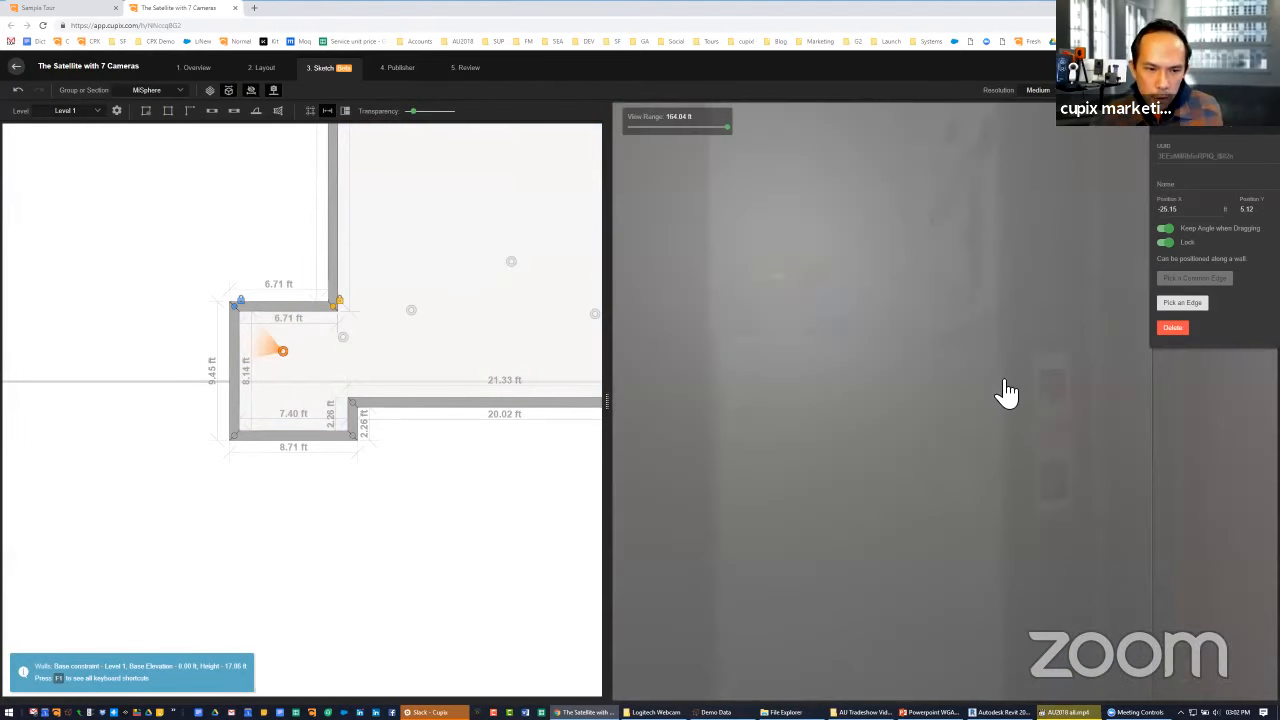
Switch the photo view to a camera in the back seating area and raise the transparency of the sketch overlay
{"action": "left_click_drag", "start_coordinate": [1005, 390], "coordinate": [831, 371]}
{"action": "scroll", "coordinate": [835, 373], "scroll_direction": "down", "scroll_amount": 5}
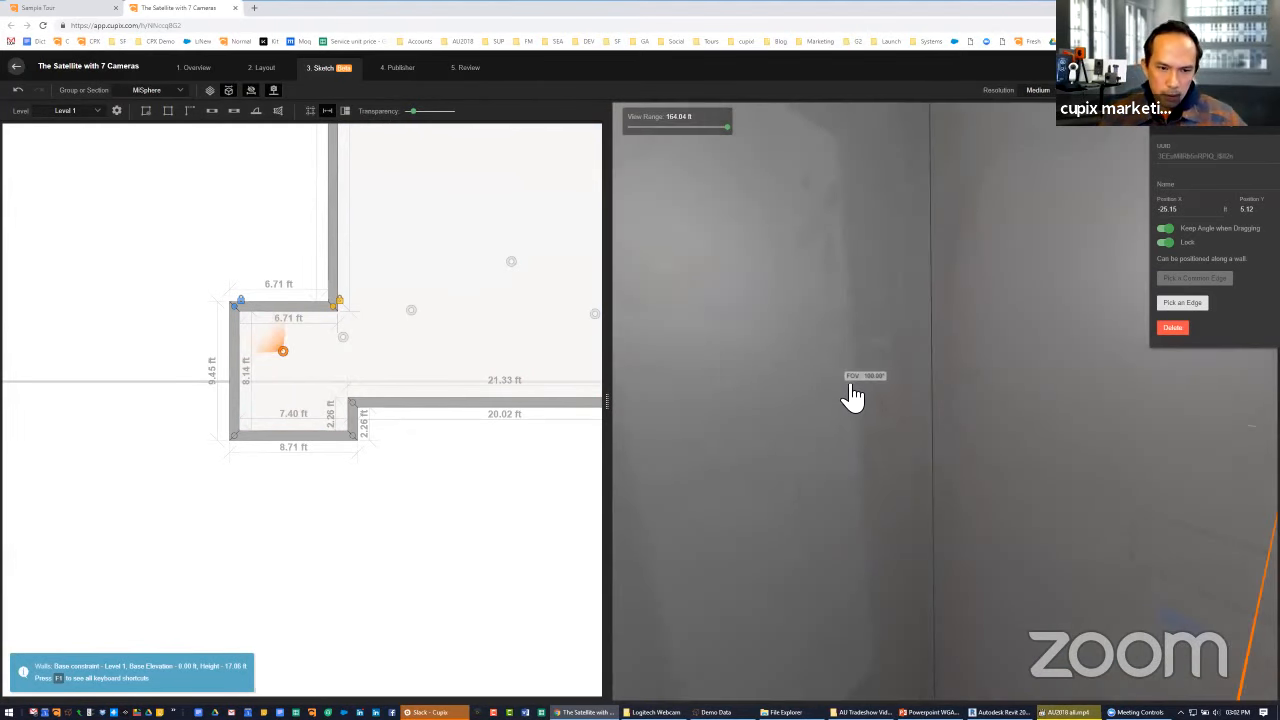
{"action": "left_click", "coordinate": [511, 264]}
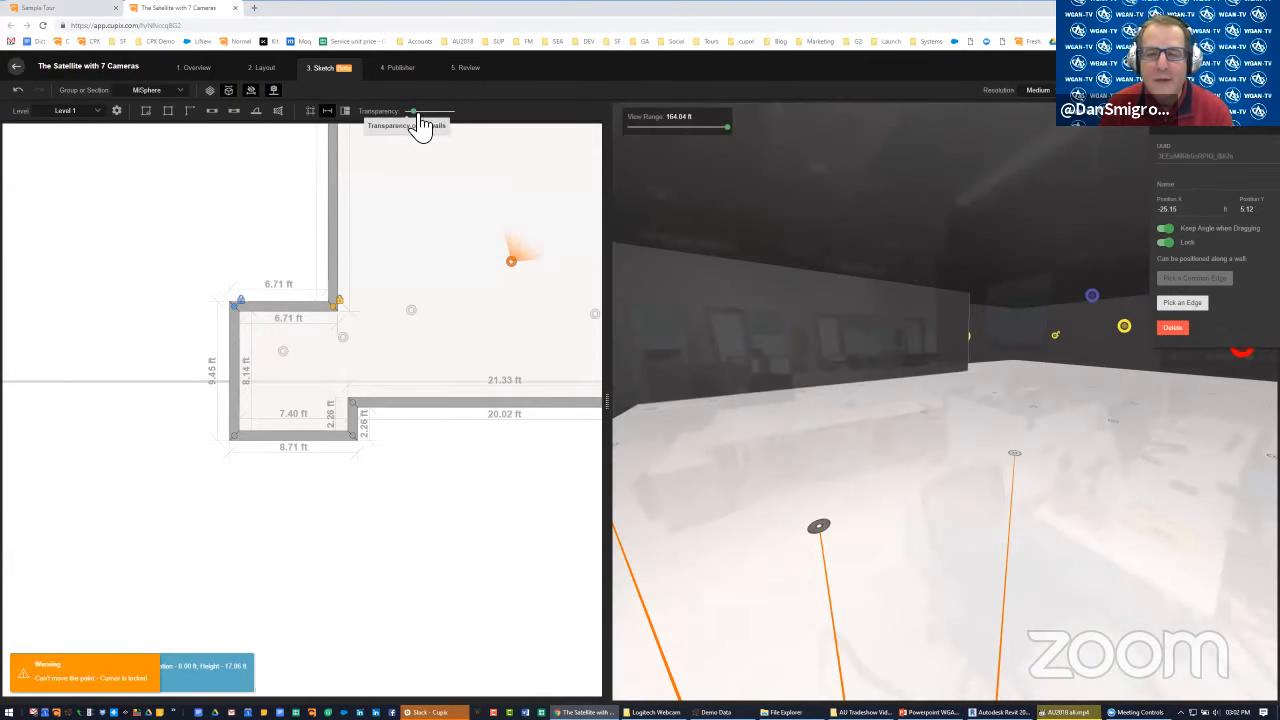
{"action": "left_click_drag", "start_coordinate": [412, 111], "coordinate": [437, 122]}
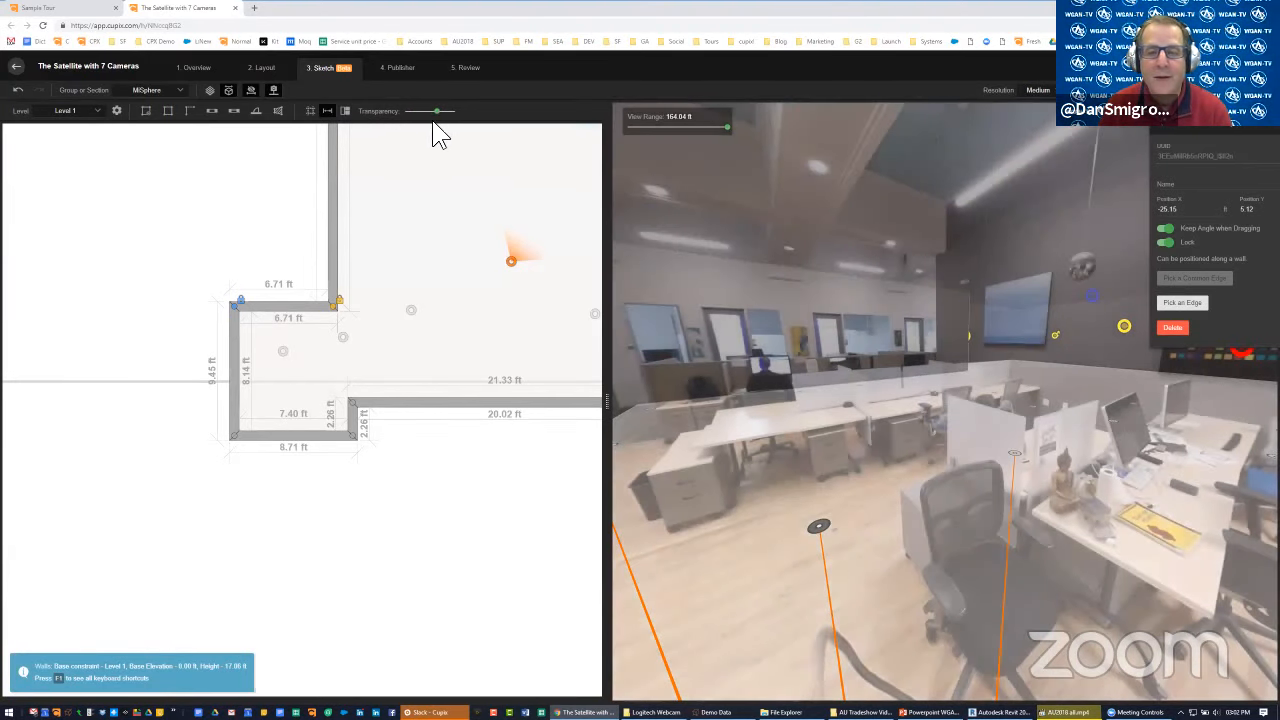
Undo the whole sketch rebuild, including the drawn outer walls, back to the original multi-room office floor plan
{"action": "scroll", "coordinate": [442, 403], "scroll_direction": "down", "scroll_amount": 6}
{"action": "left_click_drag", "start_coordinate": [589, 363], "coordinate": [391, 514]}
{"action": "left_click_drag", "start_coordinate": [311, 380], "coordinate": [166, 320]}
{"action": "scroll", "coordinate": [426, 403], "scroll_direction": "down", "scroll_amount": 4}
{"action": "left_click_drag", "start_coordinate": [426, 403], "coordinate": [378, 391]}
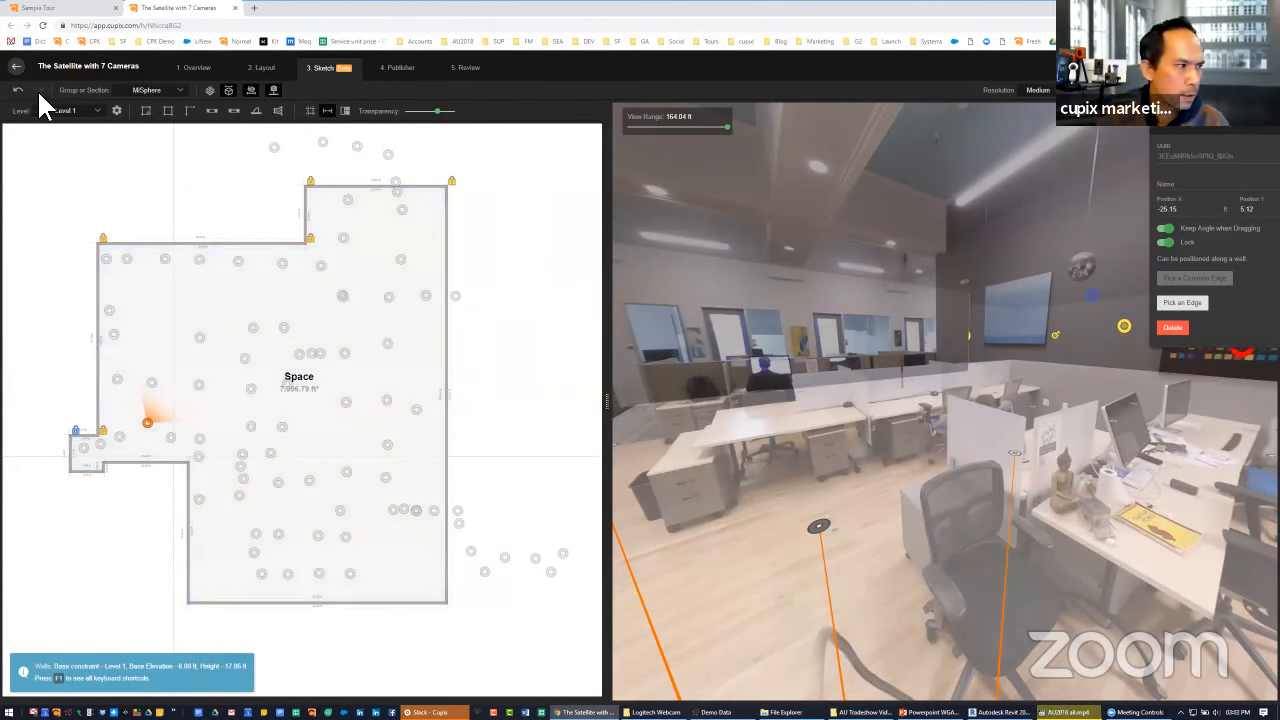
{"action": "left_click", "coordinate": [18, 91]}
{"action": "left_click", "coordinate": [18, 91]}
{"action": "left_click", "coordinate": [18, 91]}
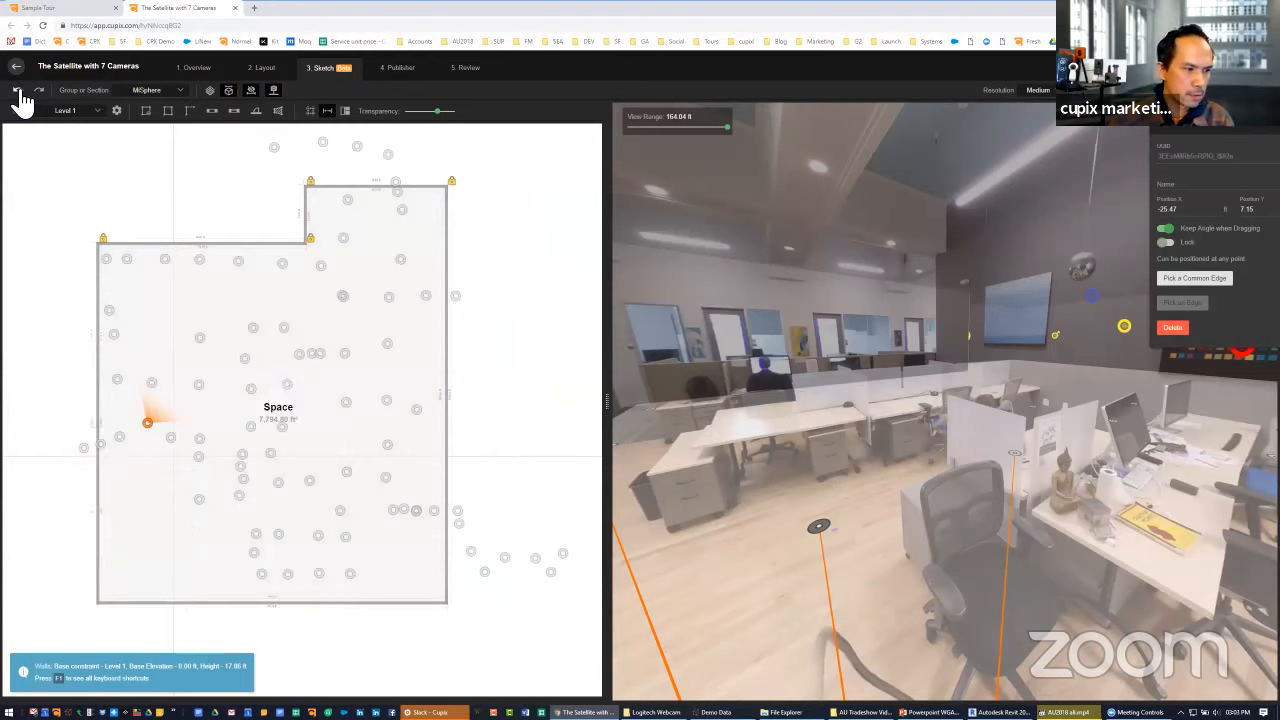
{"action": "left_click", "coordinate": [18, 91]}
{"action": "left_click", "coordinate": [18, 91]}
{"action": "left_click", "coordinate": [18, 91]}
{"action": "left_click", "coordinate": [18, 91]}
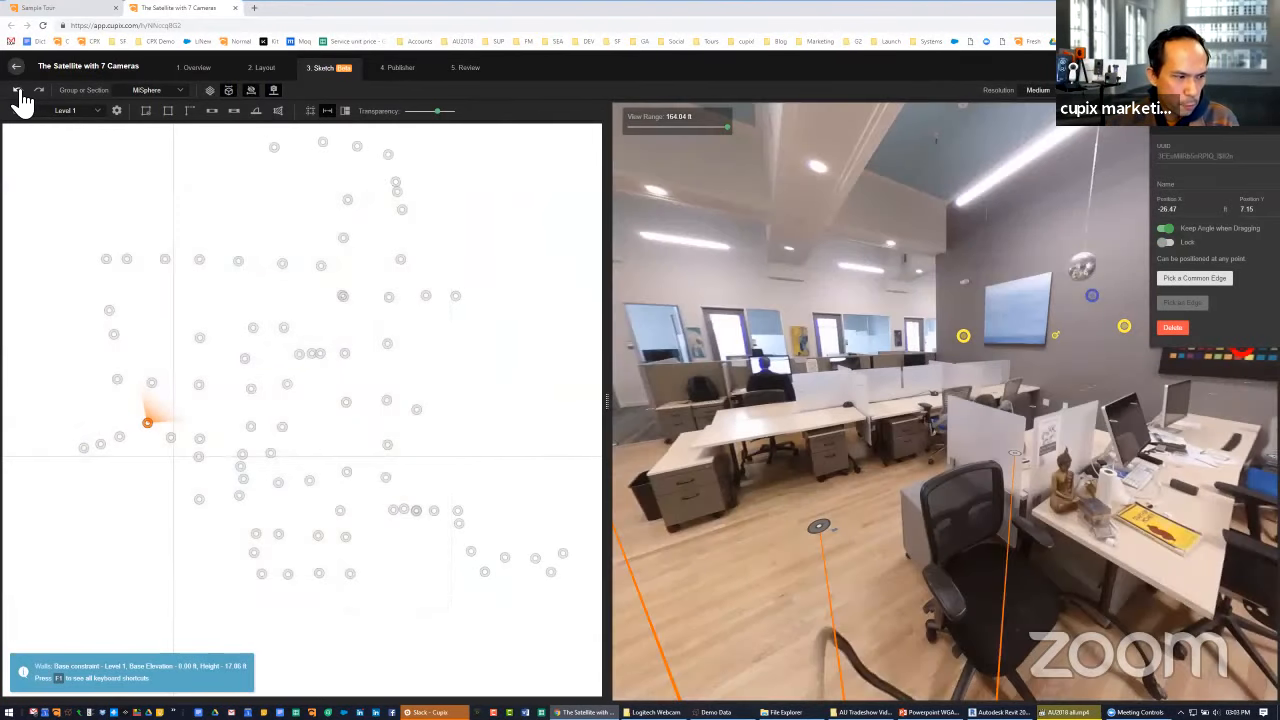
{"action": "left_click", "coordinate": [18, 91]}
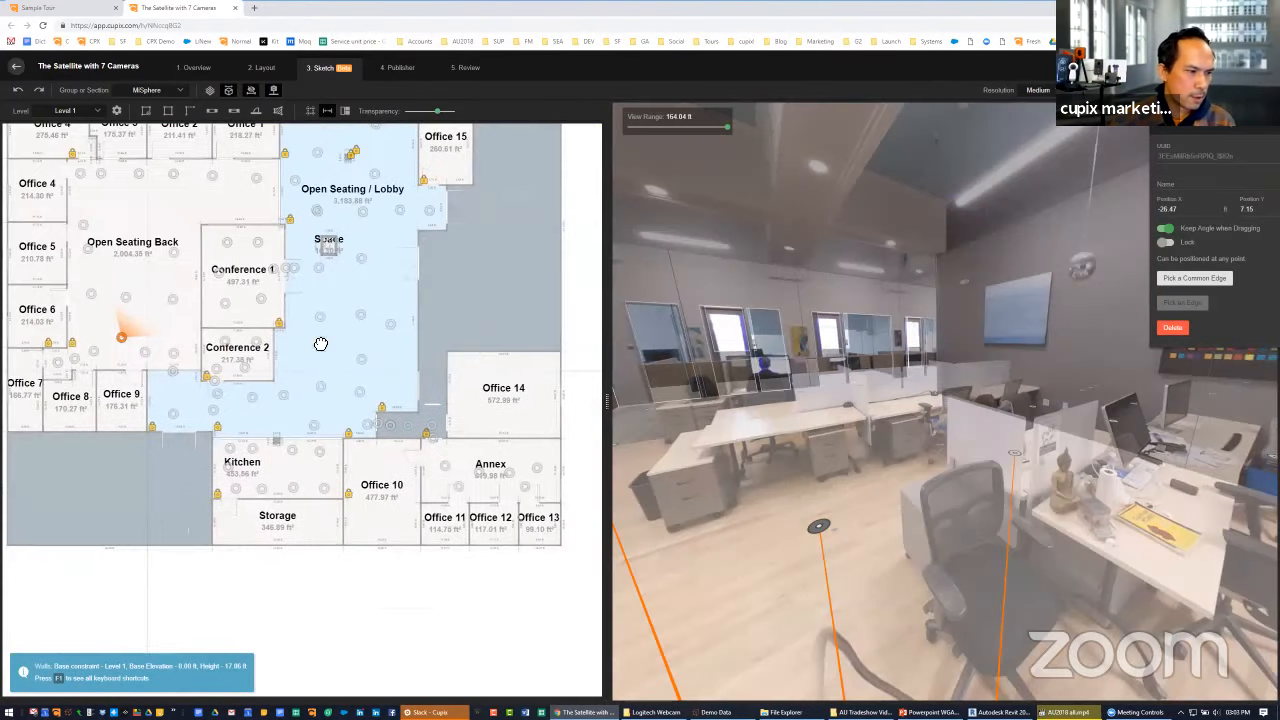
Examine the level options, including Export as DXF, and close them without choosing anything
{"action": "scroll", "coordinate": [365, 402], "scroll_direction": "down", "scroll_amount": 3}
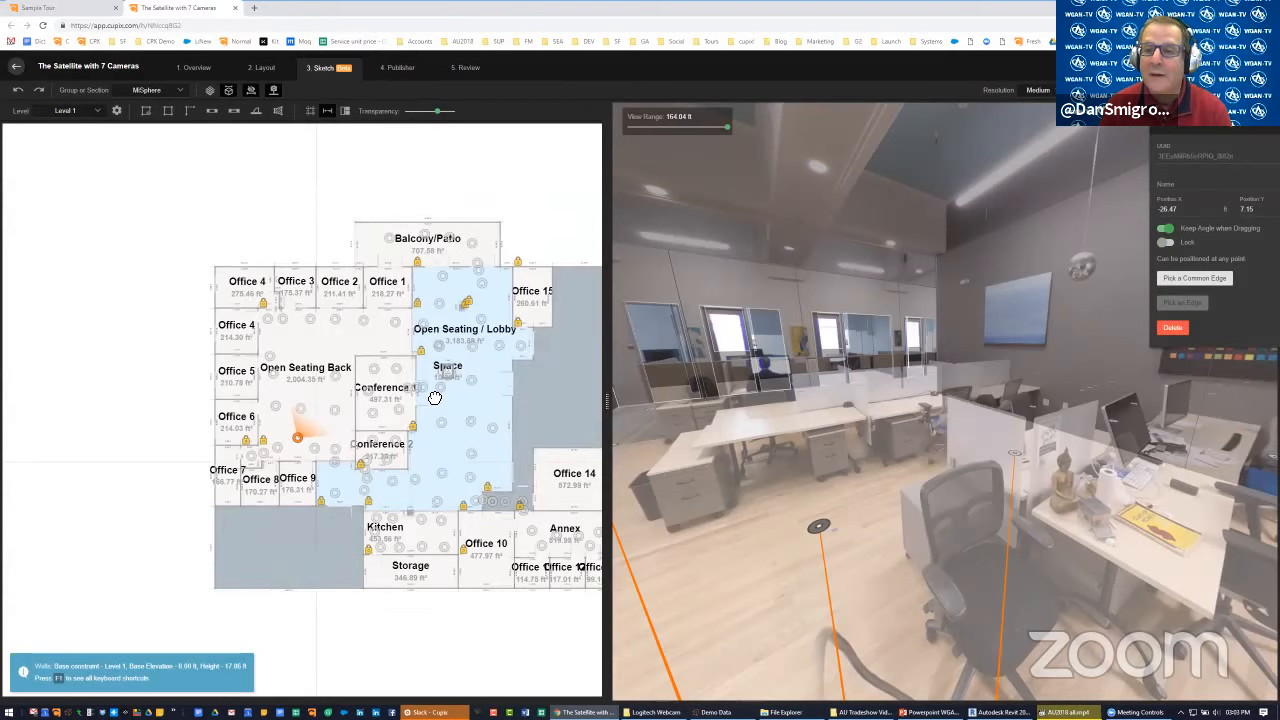
{"action": "left_click", "coordinate": [121, 114]}
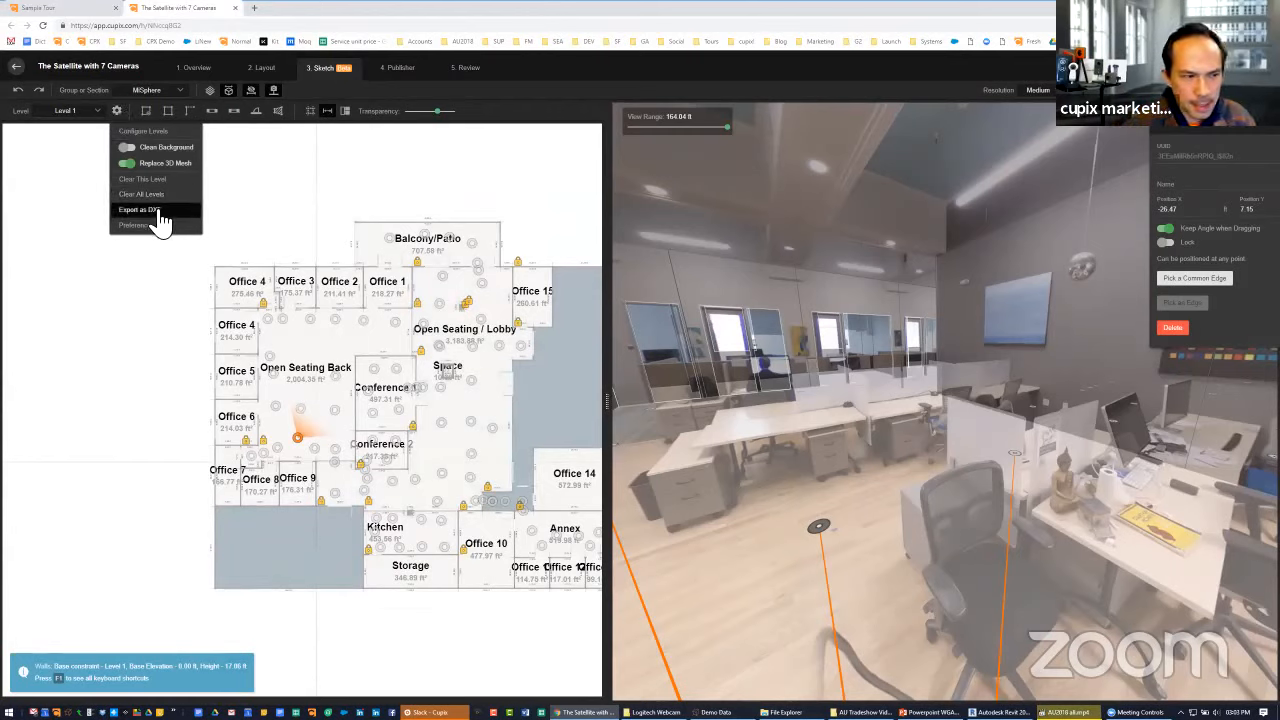
{"action": "left_click", "coordinate": [258, 172]}
{"action": "left_click", "coordinate": [258, 172]}
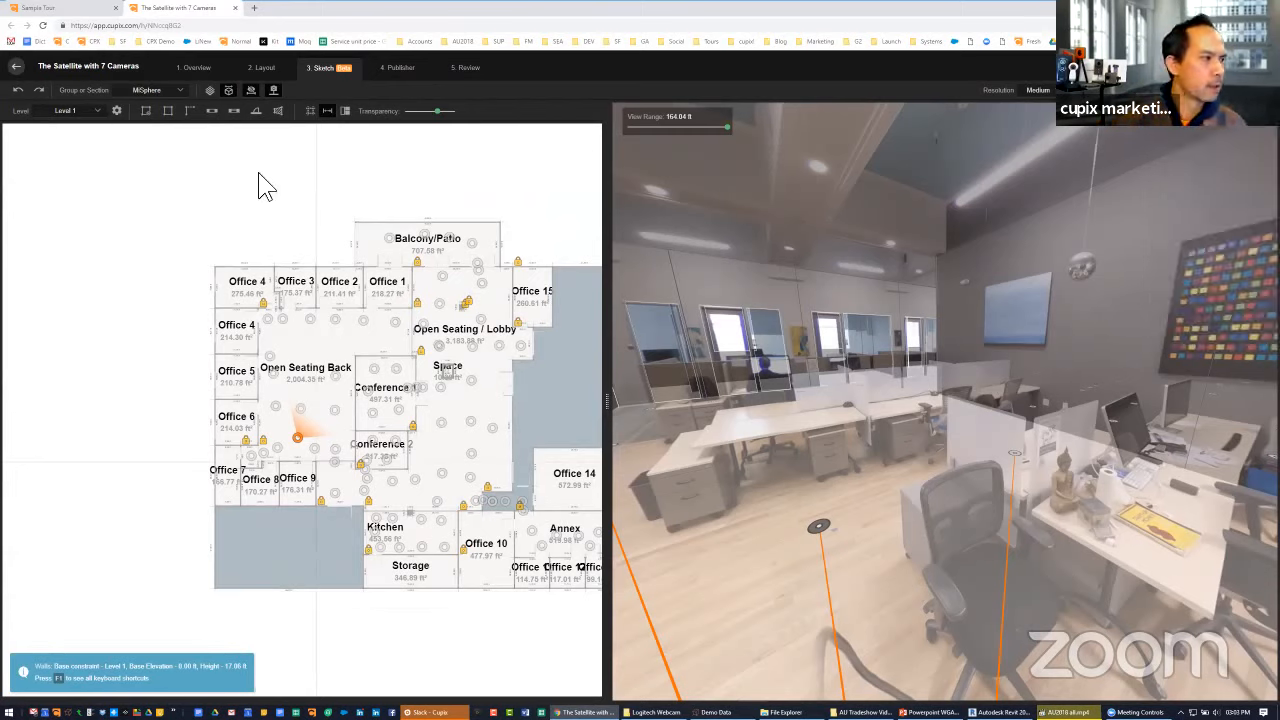
{"action": "left_click", "coordinate": [117, 111]}
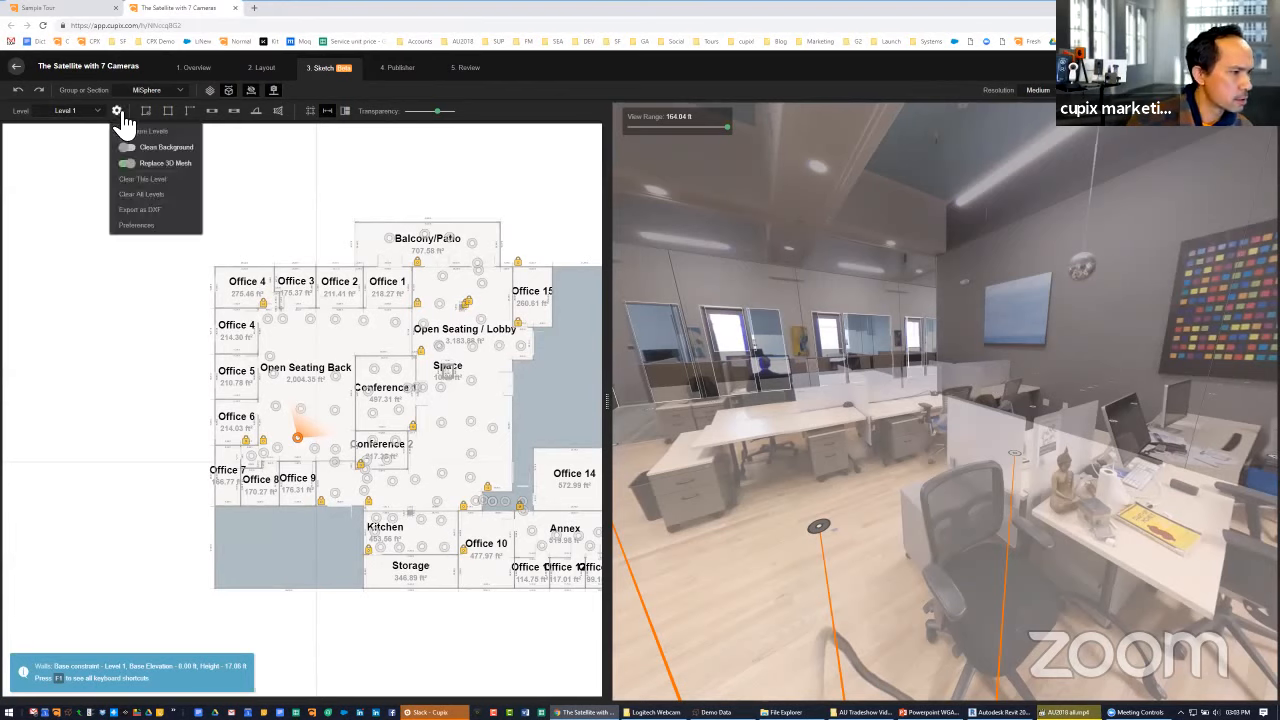
{"action": "left_click", "coordinate": [248, 165]}
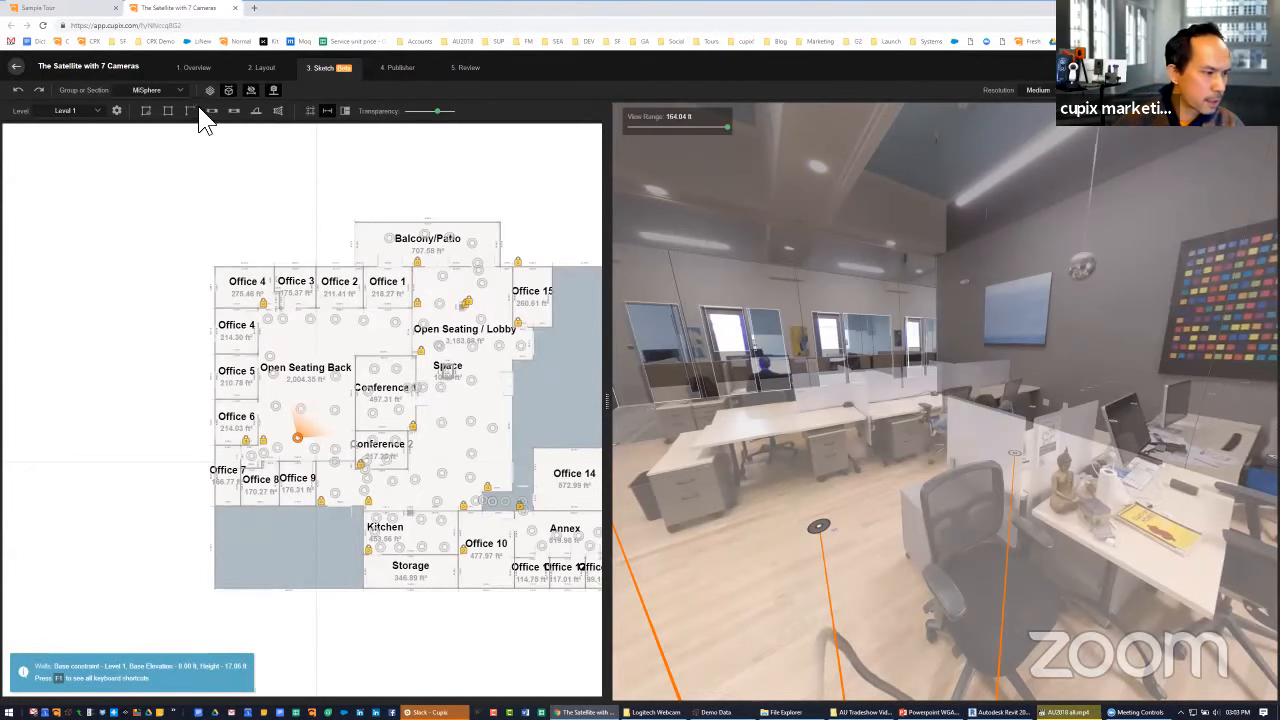
Widen the sketch pane to fit the whole floor plan and enable Clean Background for the level
{"action": "left_click_drag", "start_coordinate": [201, 237], "coordinate": [56, 173]}
{"action": "scroll", "coordinate": [148, 209], "scroll_direction": "up", "scroll_amount": 3}
{"action": "scroll", "coordinate": [54, 172], "scroll_direction": "down", "scroll_amount": 2}
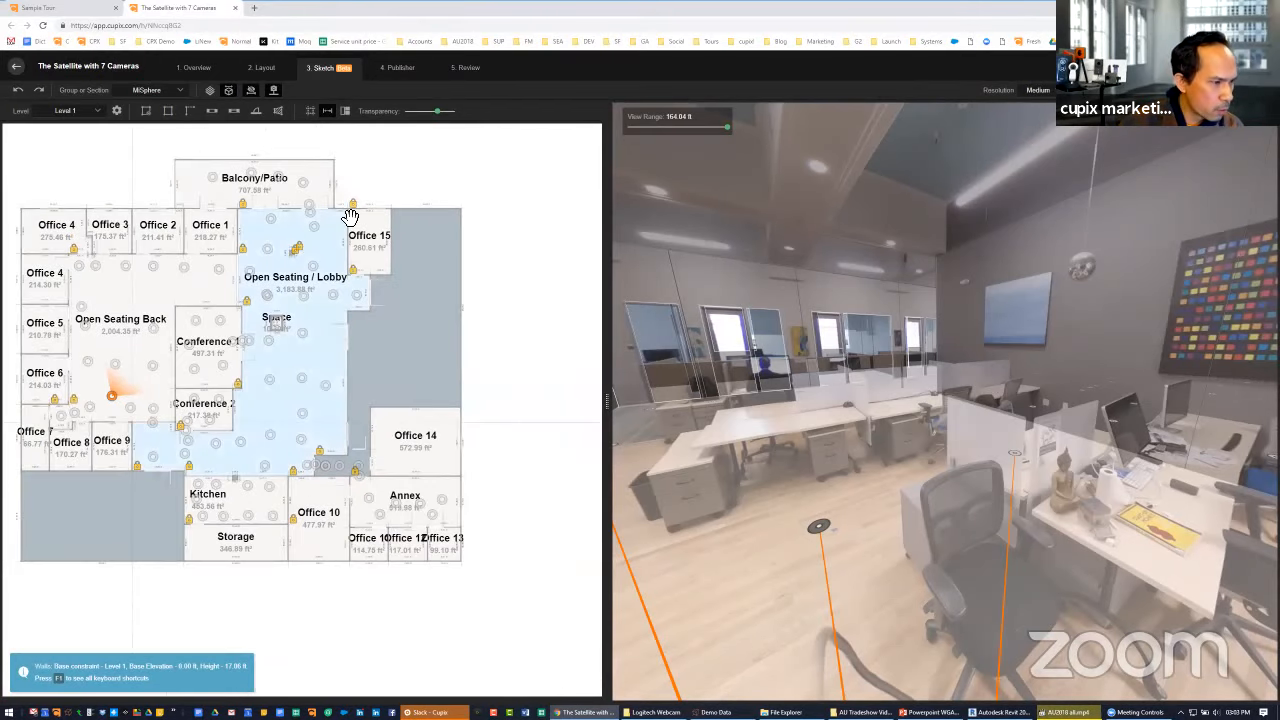
{"action": "scroll", "coordinate": [350, 268], "scroll_direction": "up", "scroll_amount": 3}
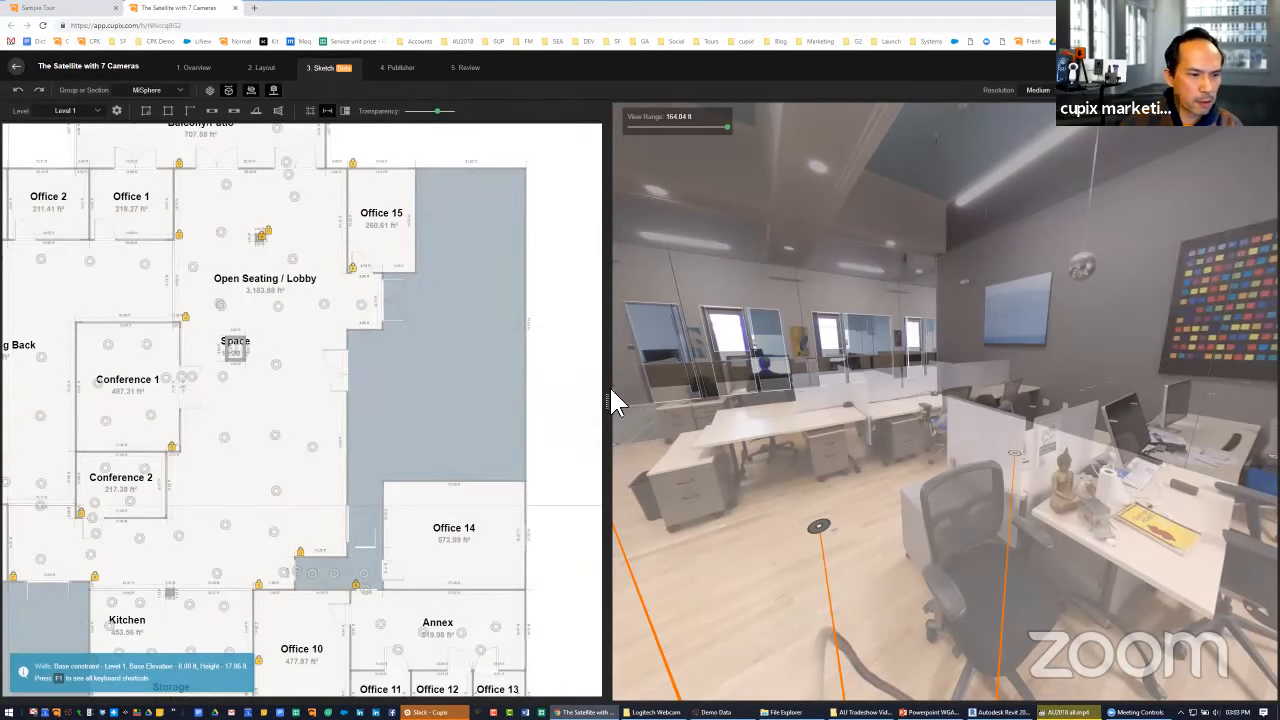
{"action": "left_click_drag", "start_coordinate": [612, 402], "coordinate": [651, 337]}
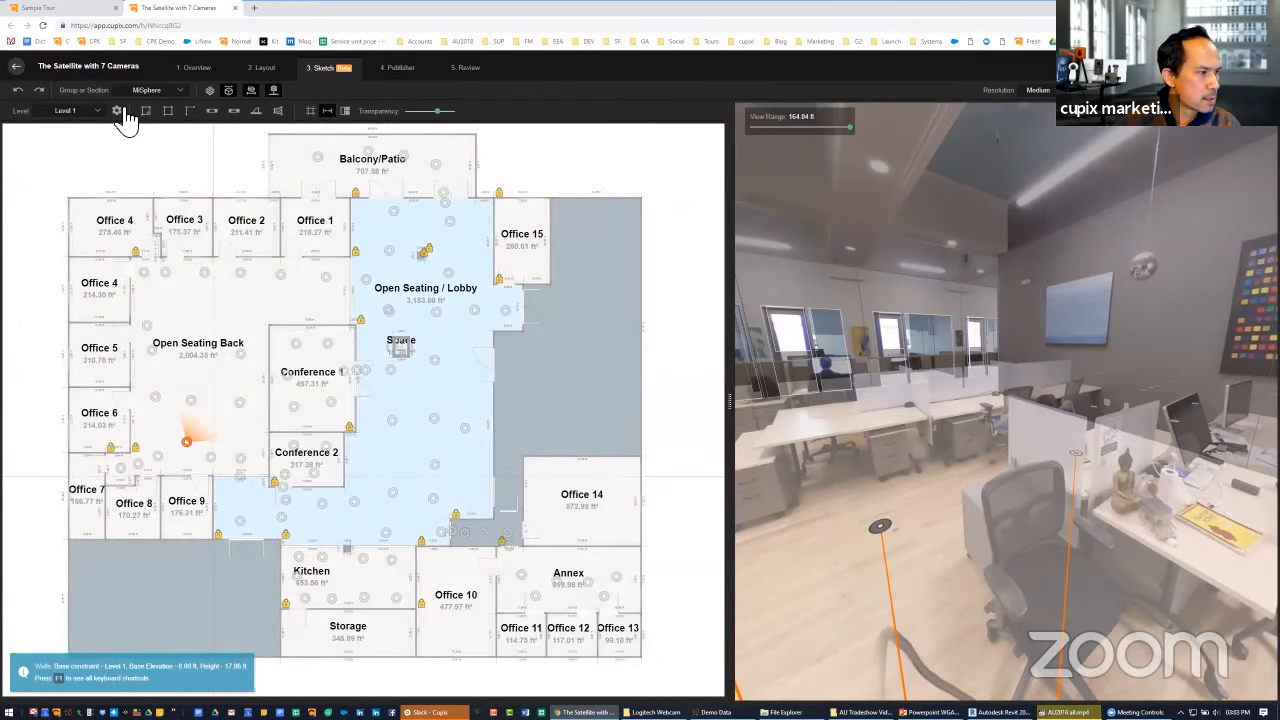
{"action": "left_click", "coordinate": [117, 111]}
{"action": "left_click", "coordinate": [128, 147]}
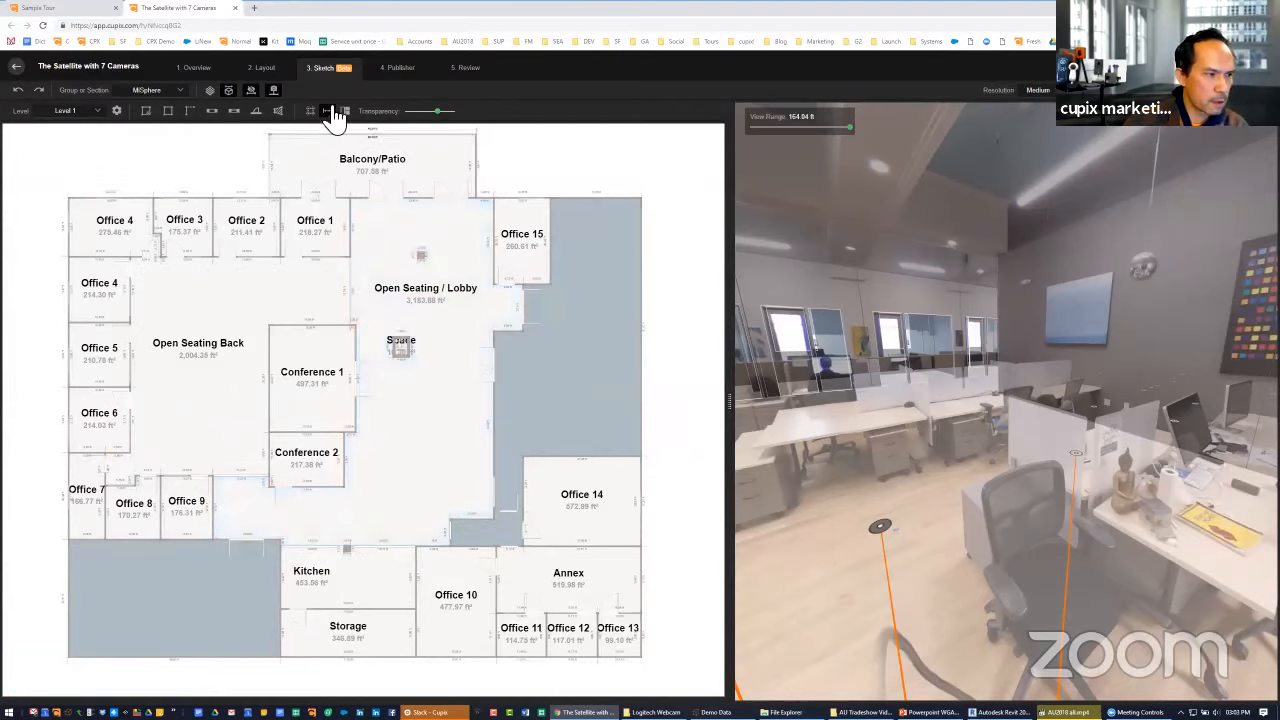
Rename the Office 15 space as Waiting Room
{"action": "left_click", "coordinate": [522, 240]}
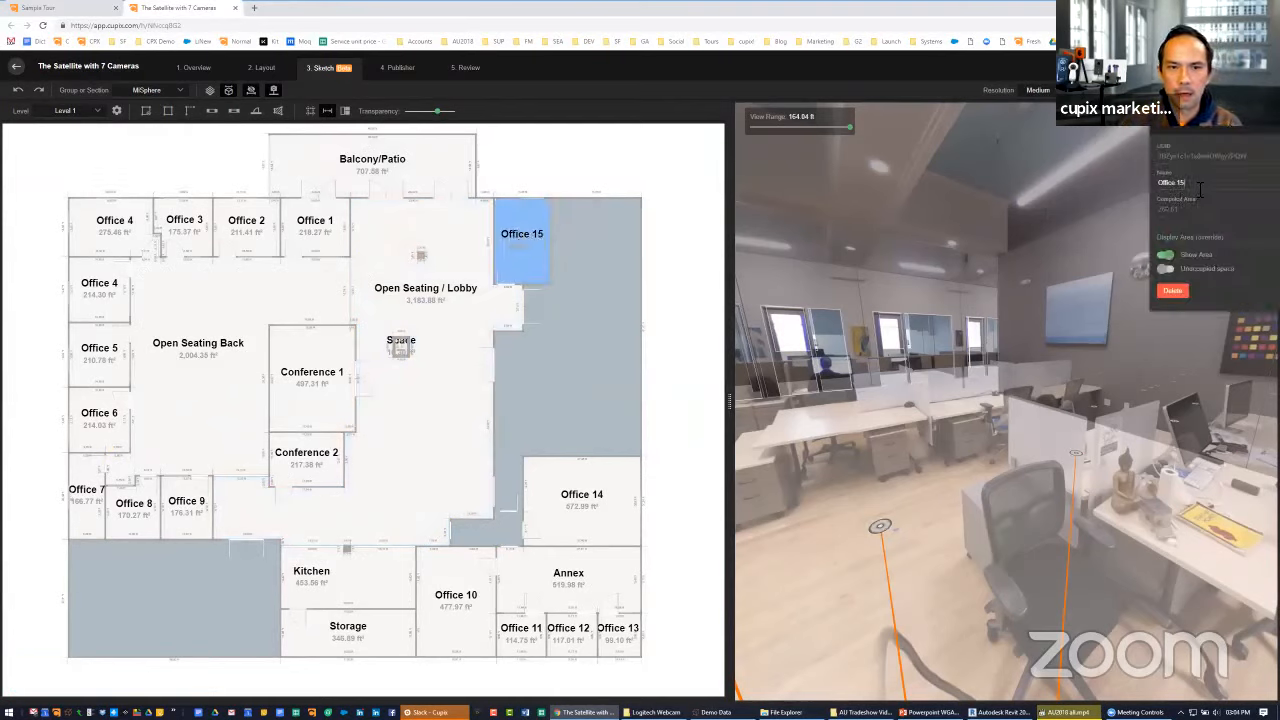
{"action": "triple_click", "coordinate": [1200, 190]}
{"action": "key", "text": "BackSpace"}
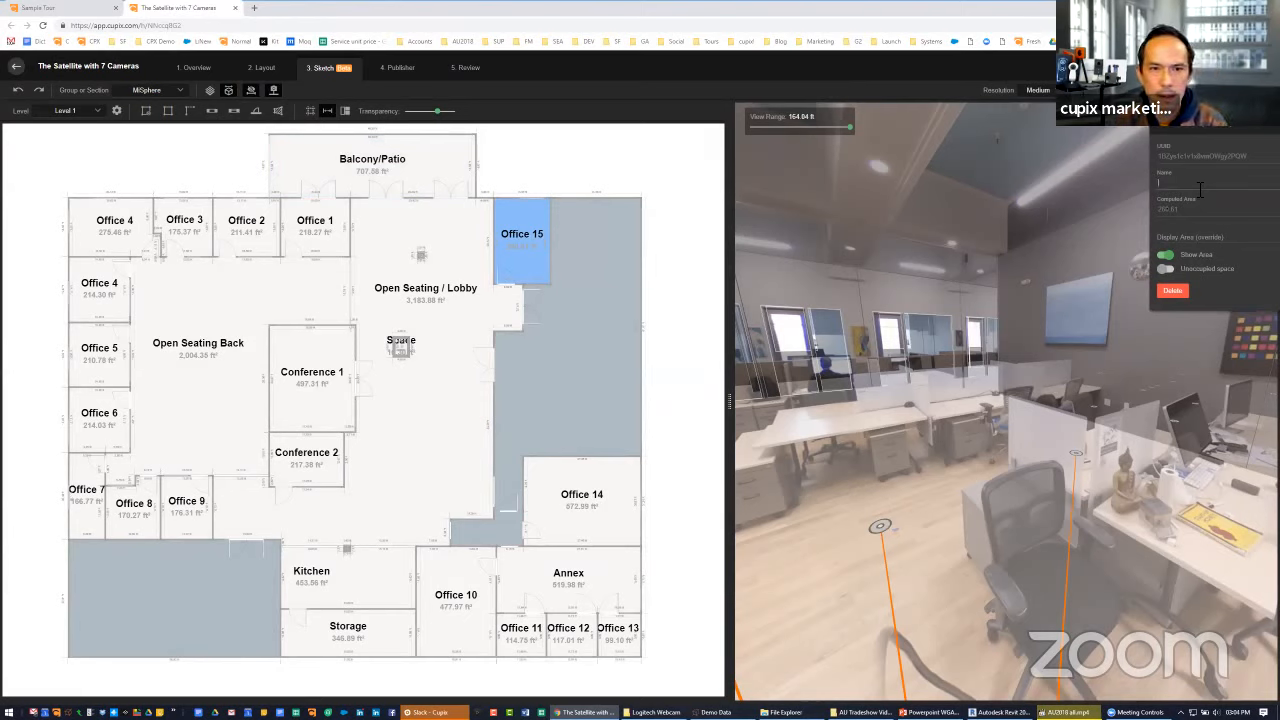
{"action": "type", "text": "Waiting Room"}
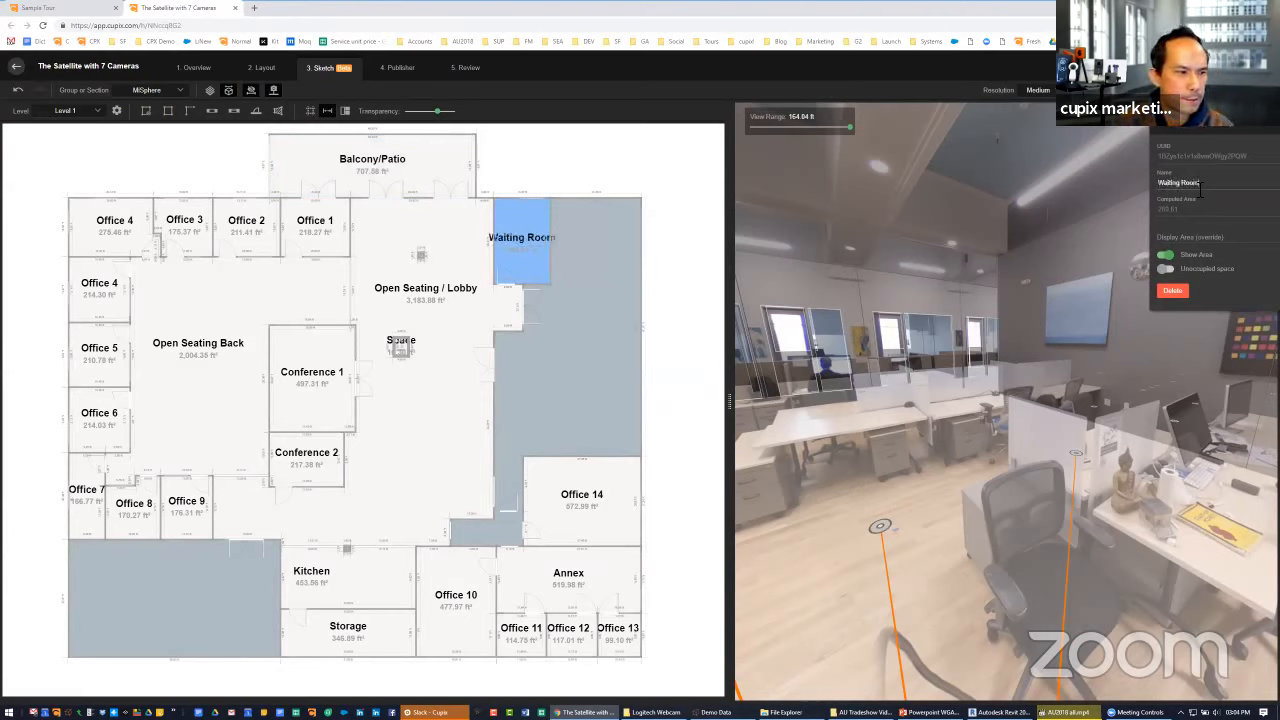
Rename the Office 1 space beside the lobby as "Conf 3."
{"action": "left_click", "coordinate": [323, 222]}
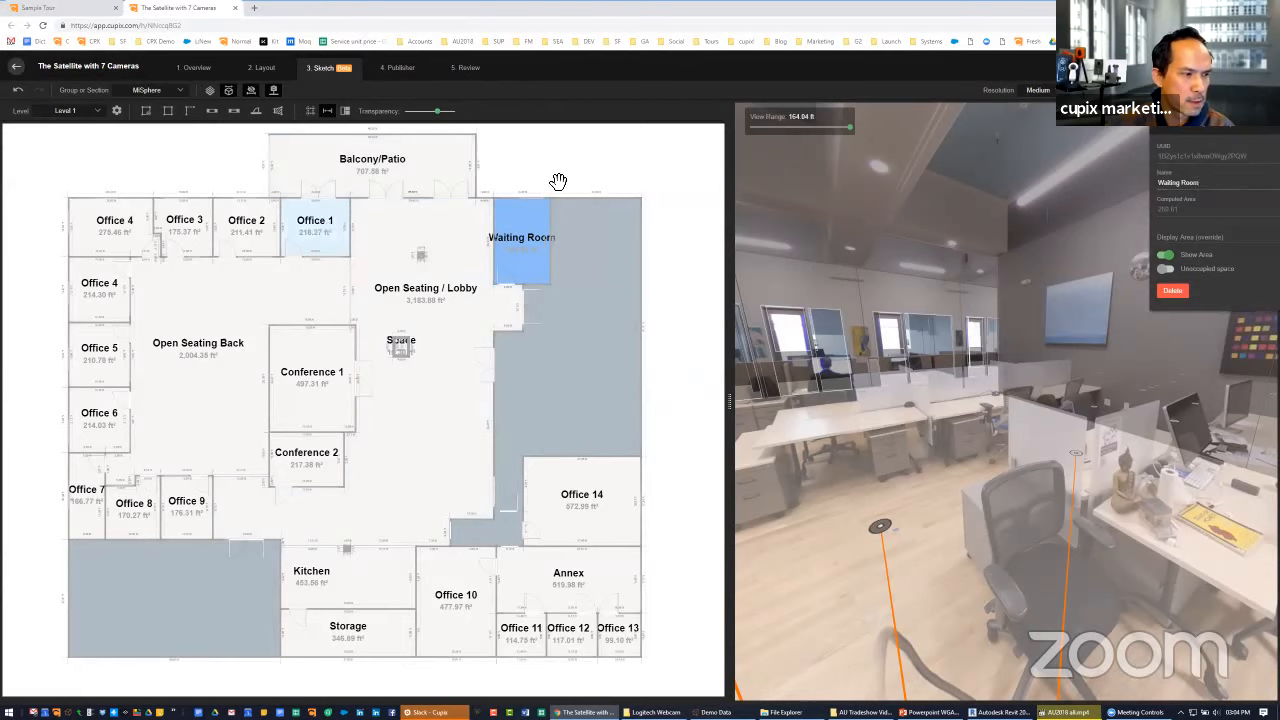
{"action": "left_click_drag", "start_coordinate": [1192, 183], "coordinate": [1110, 183]}
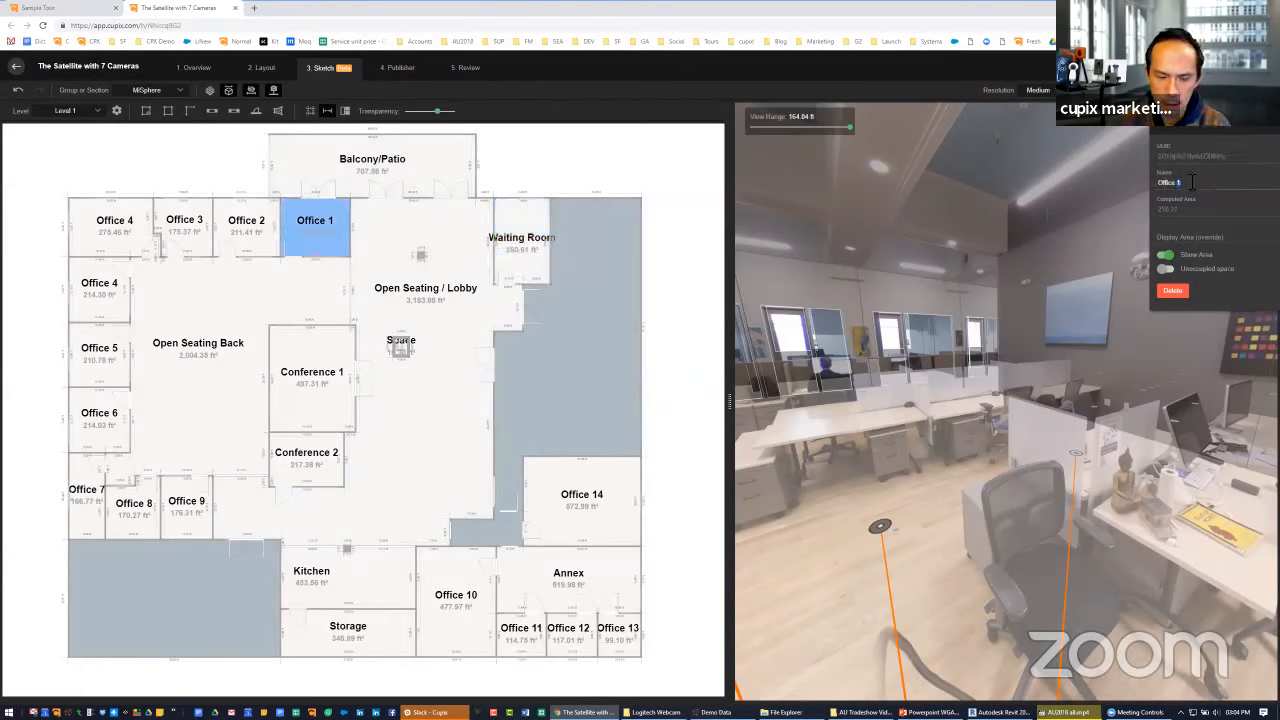
{"action": "key", "text": "BackSpace"}
{"action": "type", "text": "COnf"}
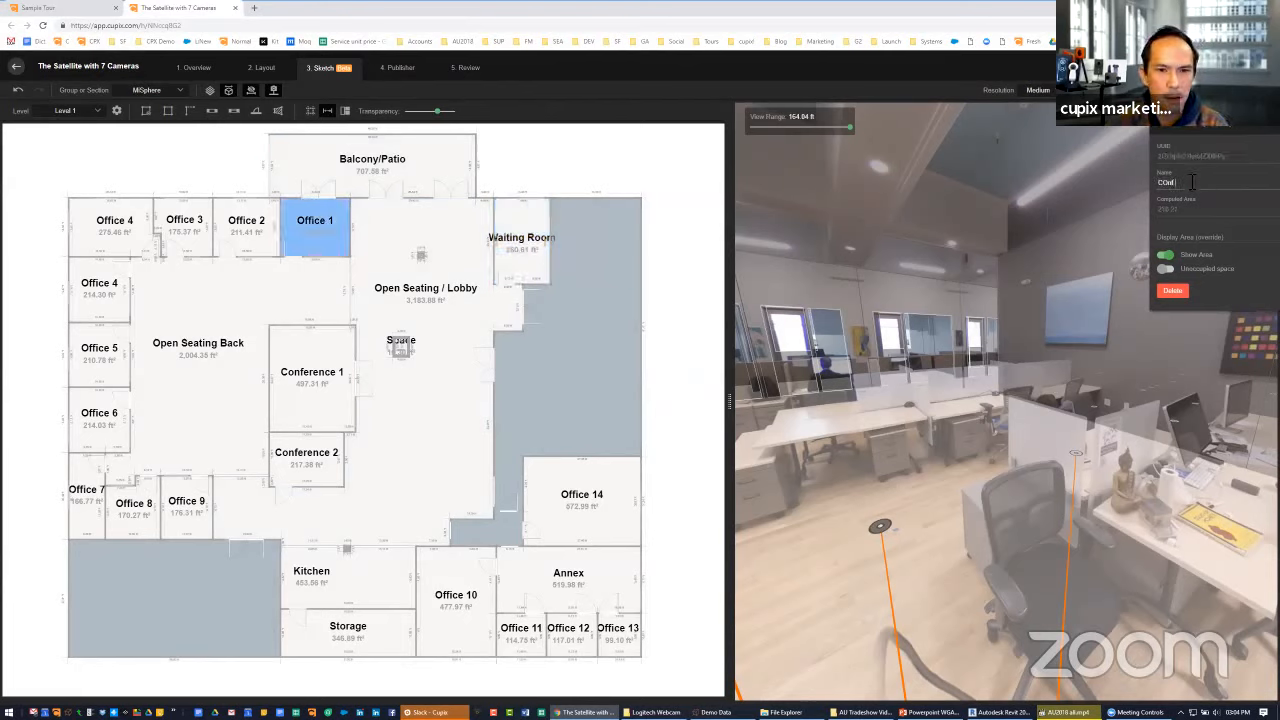
{"action": "type", "text": " 3."}
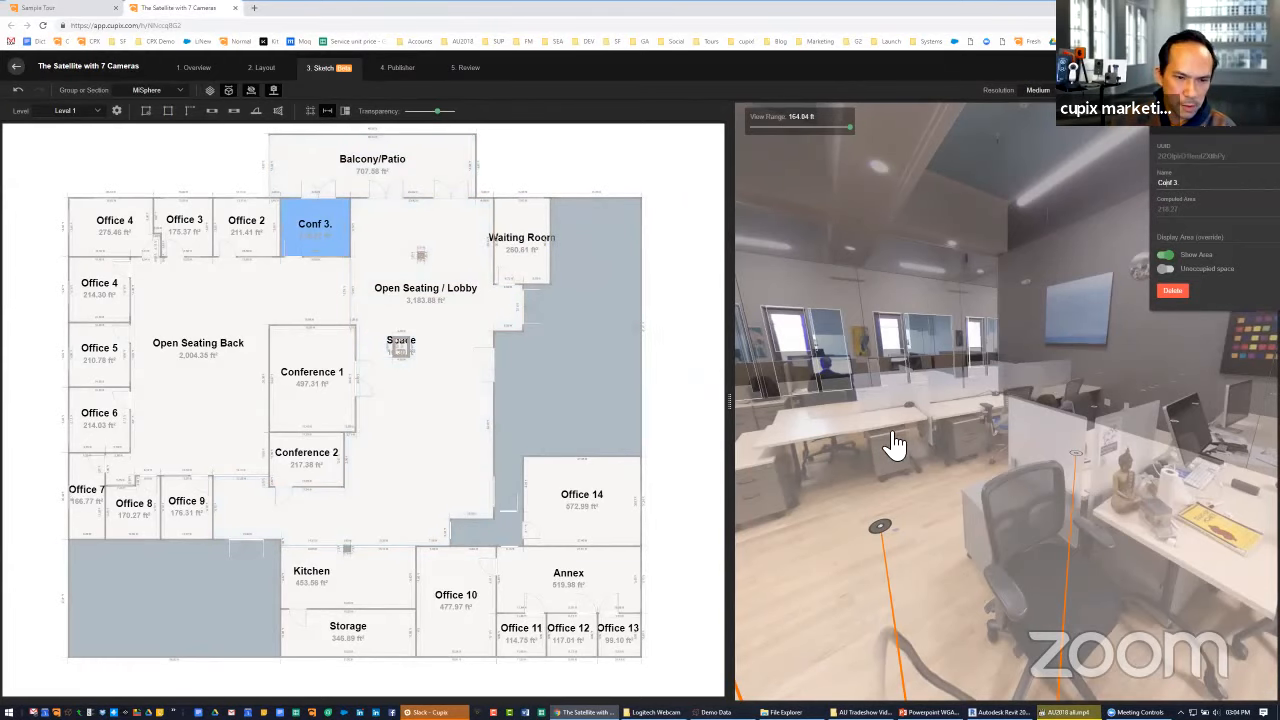
Walk the photo view from the back seating desks past the printer to the red chair beside the glass door
{"action": "left_click_drag", "start_coordinate": [894, 446], "coordinate": [817, 431]}
{"action": "mouse_move", "coordinate": [980, 420]}
{"action": "left_mouse_down"}
{"action": "mouse_move", "coordinate": [911, 409]}
{"action": "mouse_move", "coordinate": [928, 478]}
{"action": "left_mouse_up"}
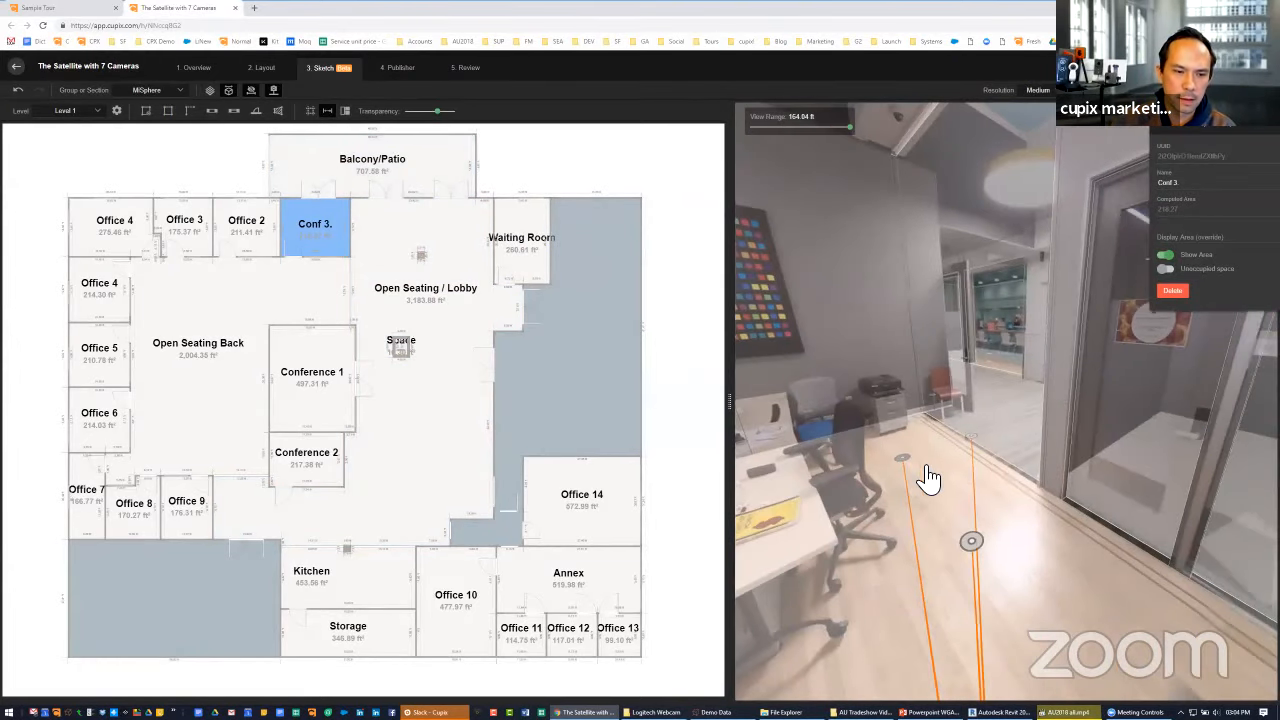
{"action": "left_click", "coordinate": [935, 458]}
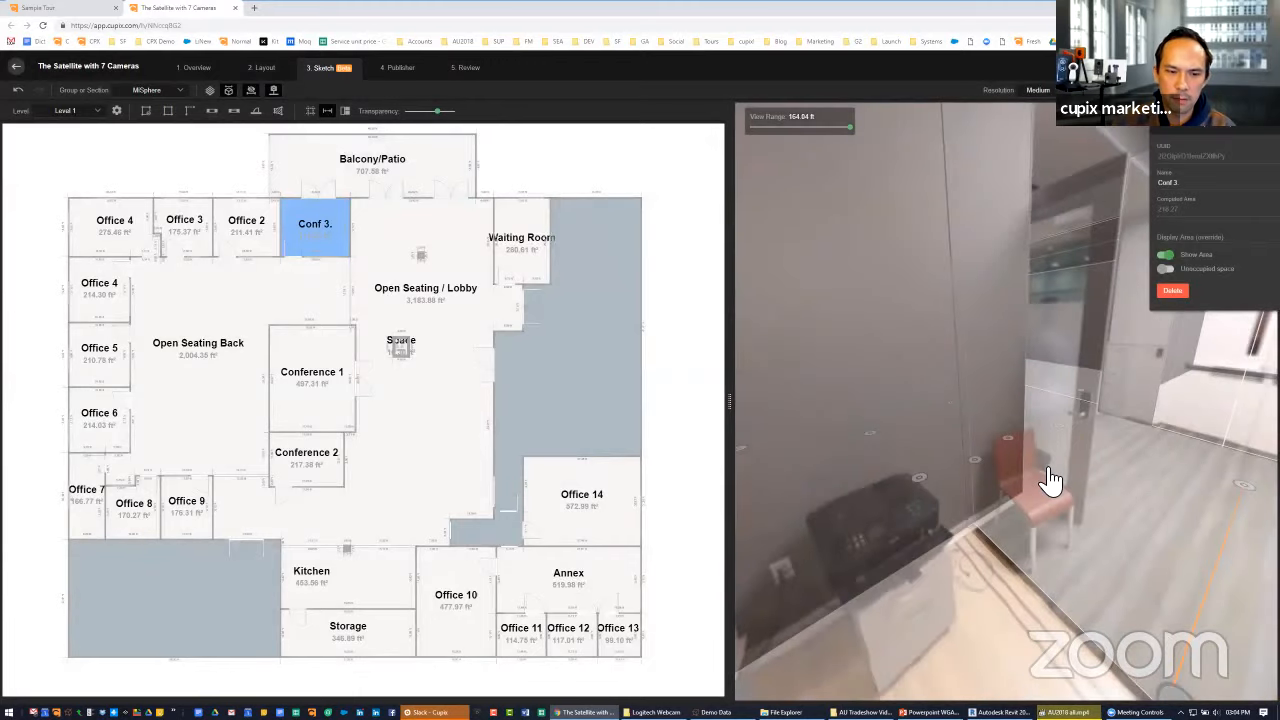
{"action": "left_click", "coordinate": [1045, 465]}
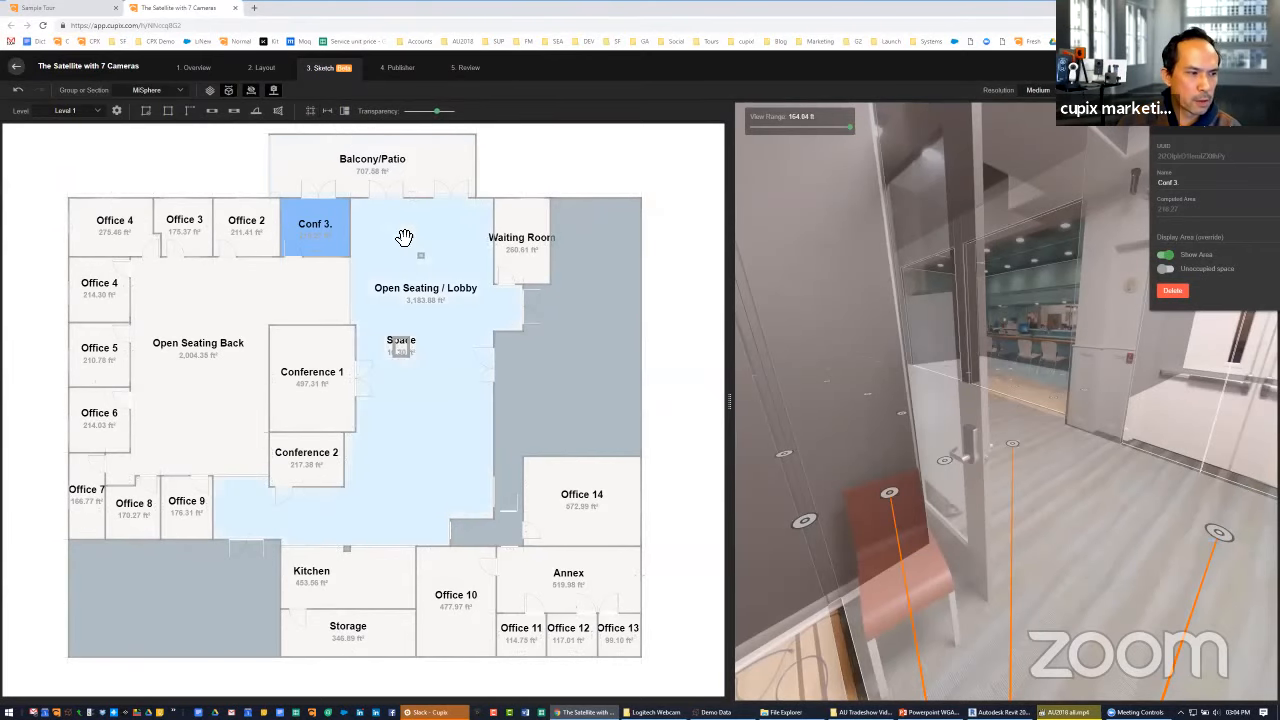
Hide the wall dimensions on the floor plan and fit the complete plan in the sketch pane
{"action": "scroll", "coordinate": [329, 223], "scroll_direction": "up", "scroll_amount": 3}
{"action": "left_click", "coordinate": [330, 111]}
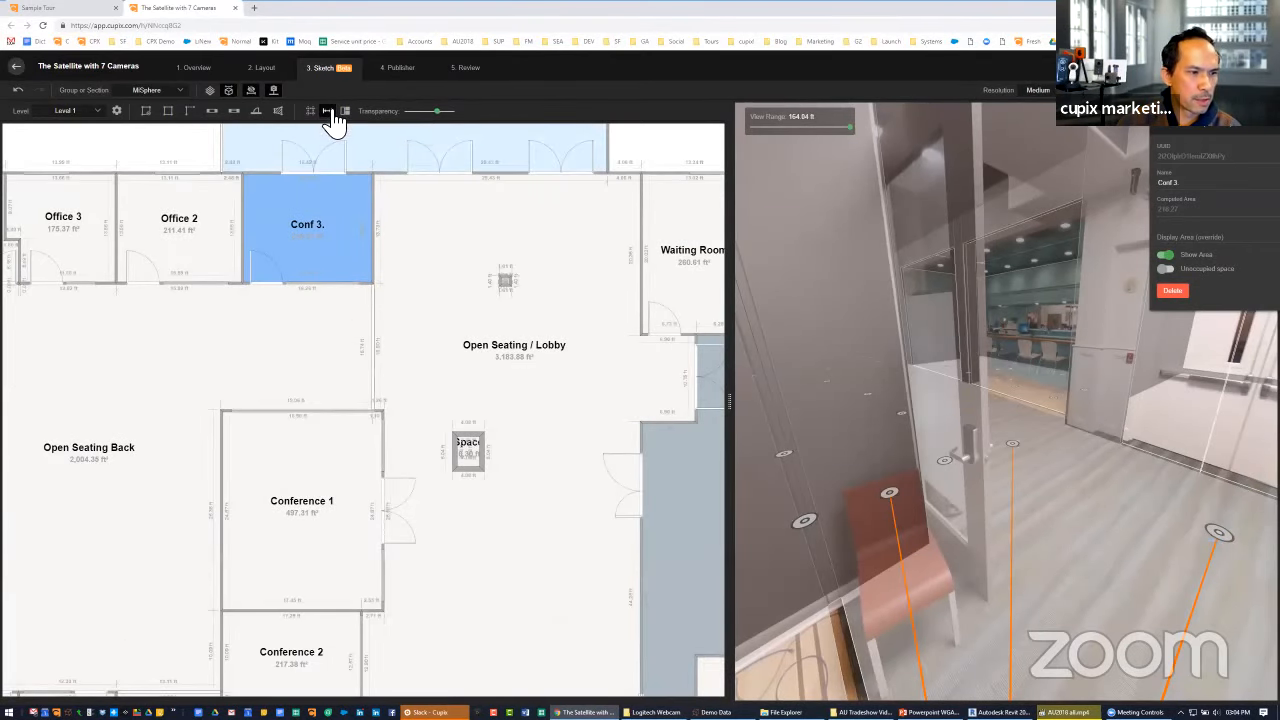
{"action": "left_click", "coordinate": [330, 112]}
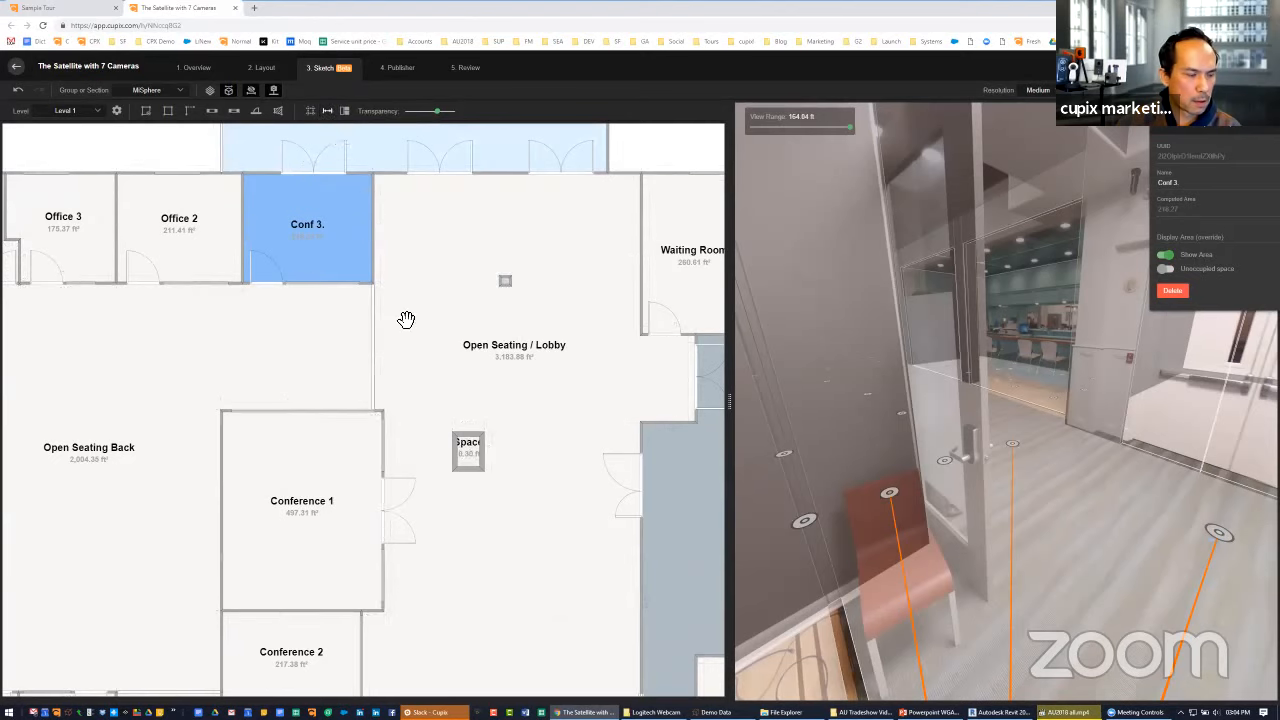
{"action": "scroll", "coordinate": [494, 289], "scroll_direction": "down", "scroll_amount": 5}
{"action": "left_click_drag", "start_coordinate": [488, 303], "coordinate": [394, 330]}
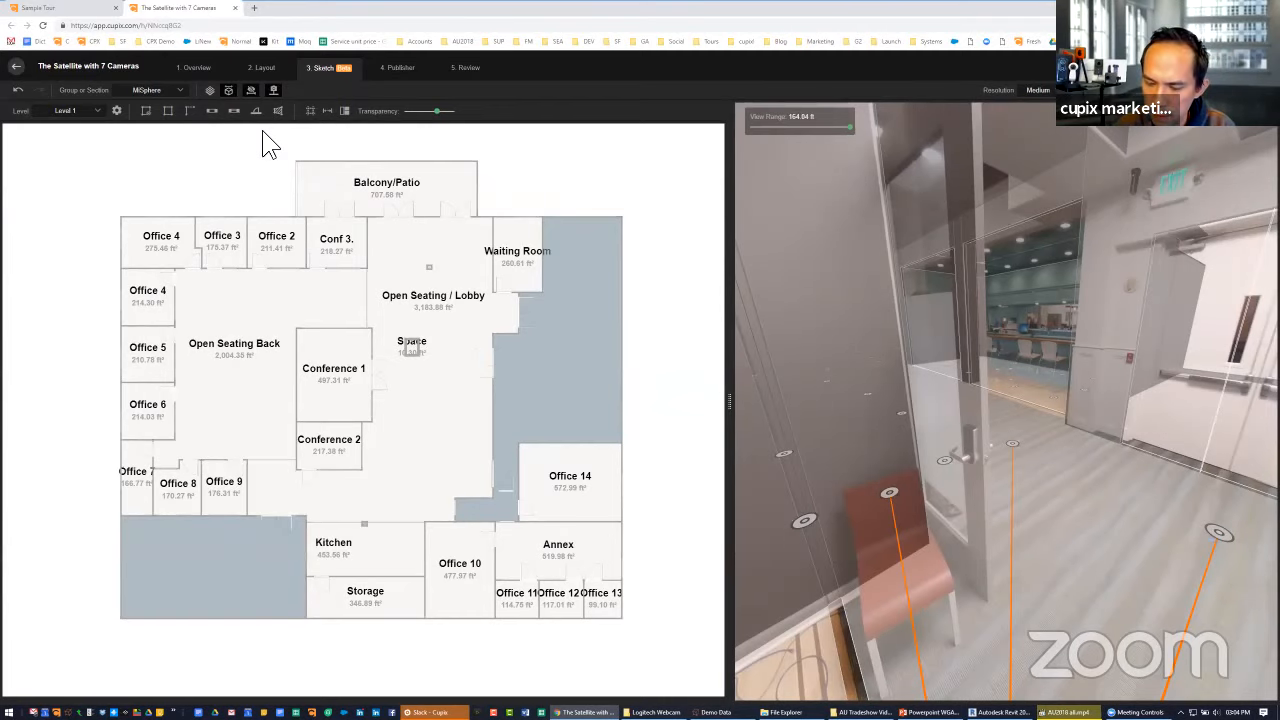
Show the browser full screen and capture the entire floor plan as a screenshot in the Greenshot image editor
{"action": "key", "text": "F11"}
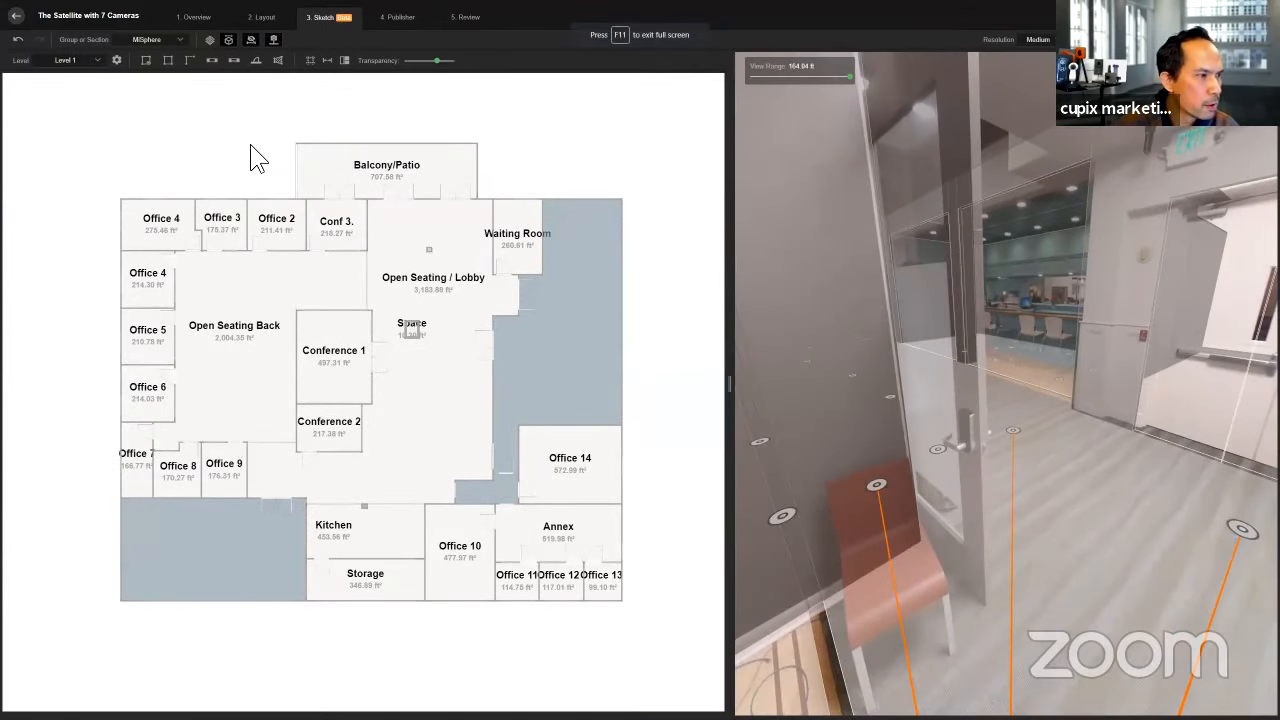
{"action": "scroll", "coordinate": [251, 157], "scroll_direction": "up", "scroll_amount": 3}
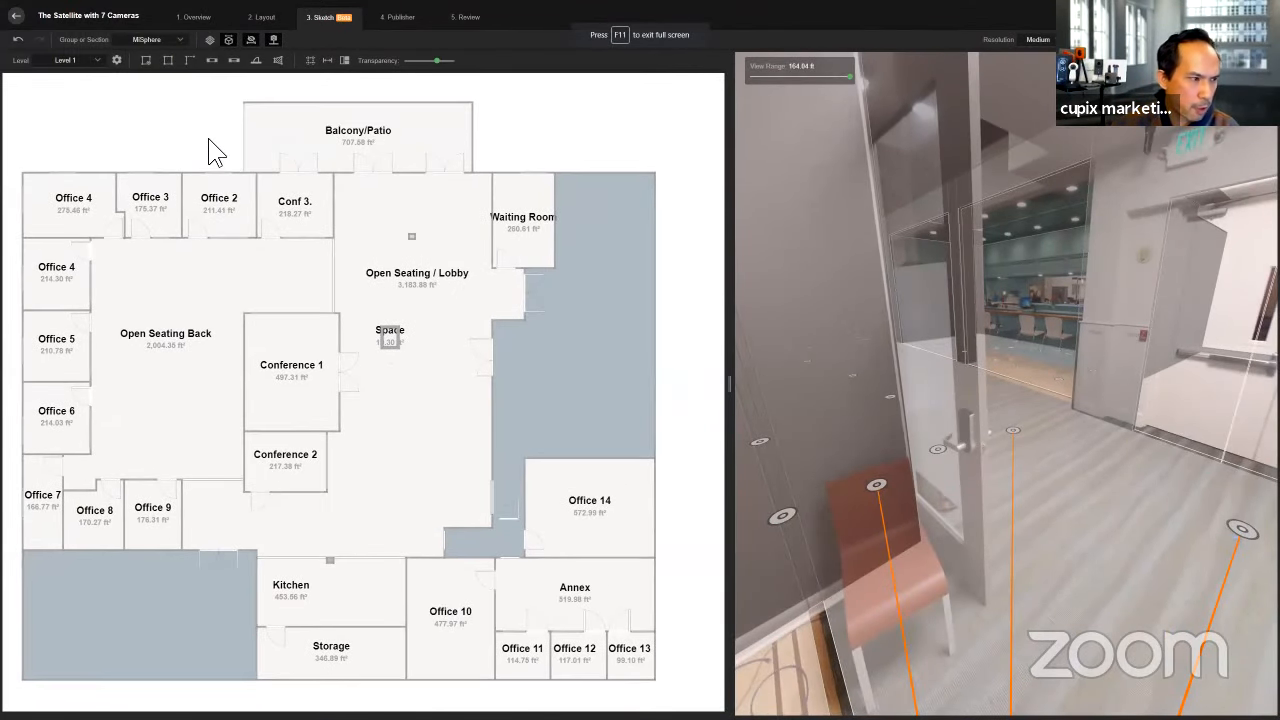
{"action": "scroll", "coordinate": [208, 148], "scroll_direction": "down", "scroll_amount": 1}
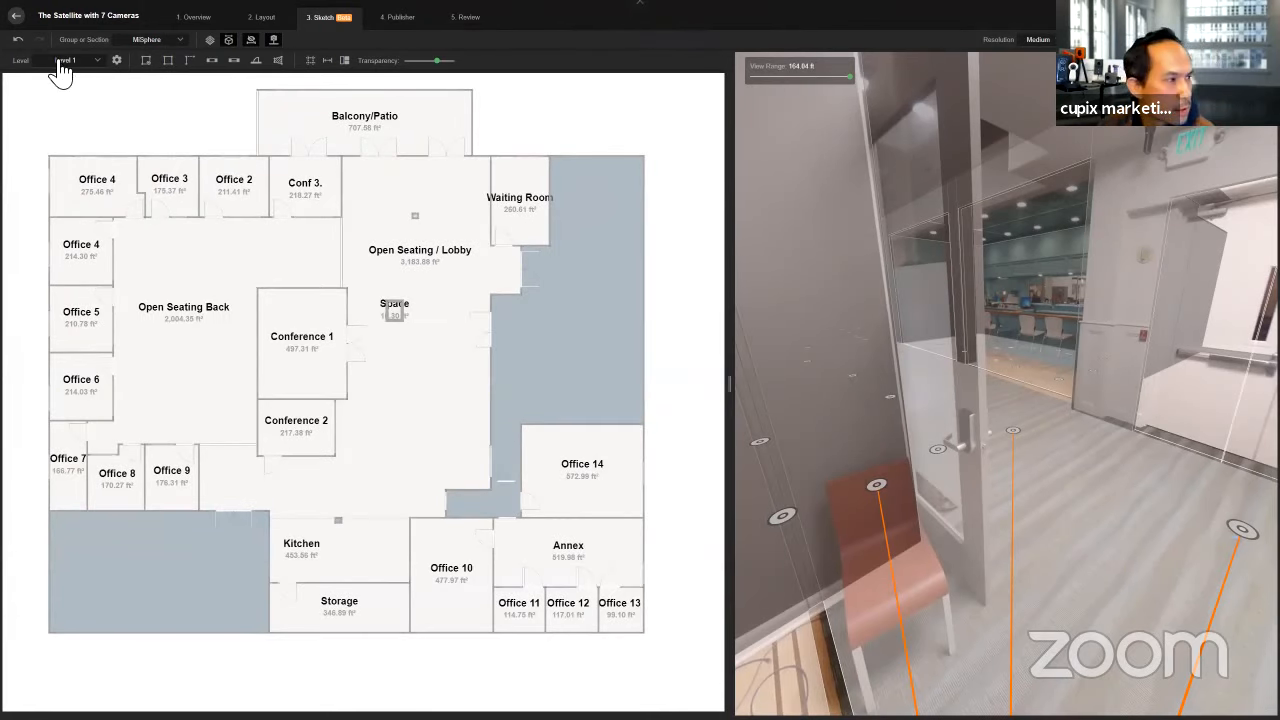
{"action": "left_click_drag", "start_coordinate": [32, 76], "coordinate": [666, 657]}
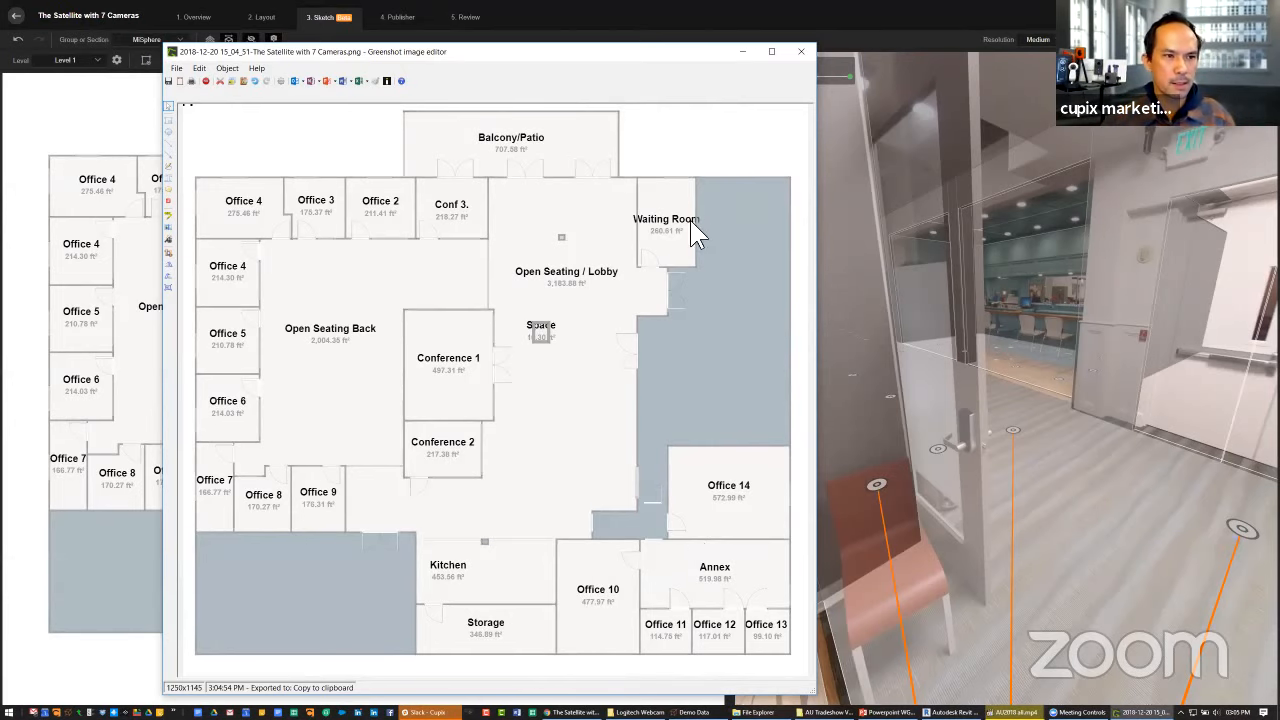
Minimize the Greenshot image editor, switch to the Revit building model, and enlarge its window
{"action": "left_click", "coordinate": [742, 51]}
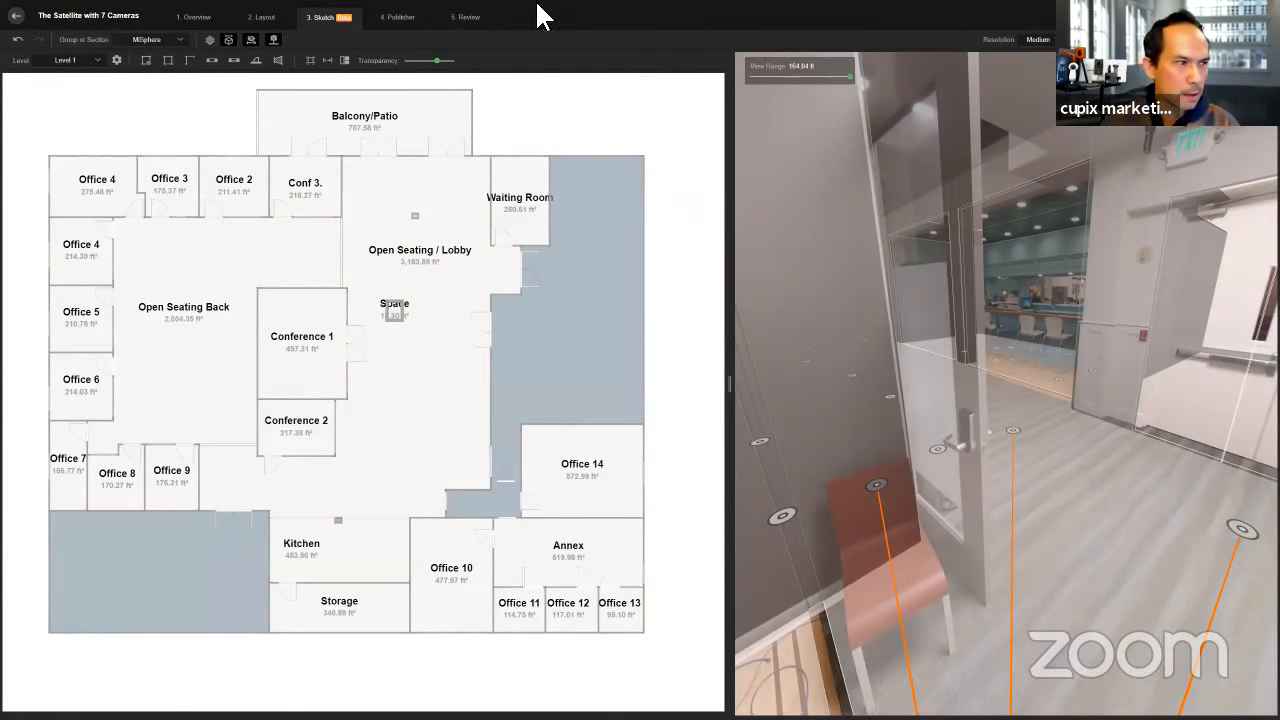
{"action": "key", "text": "alt+Tab"}
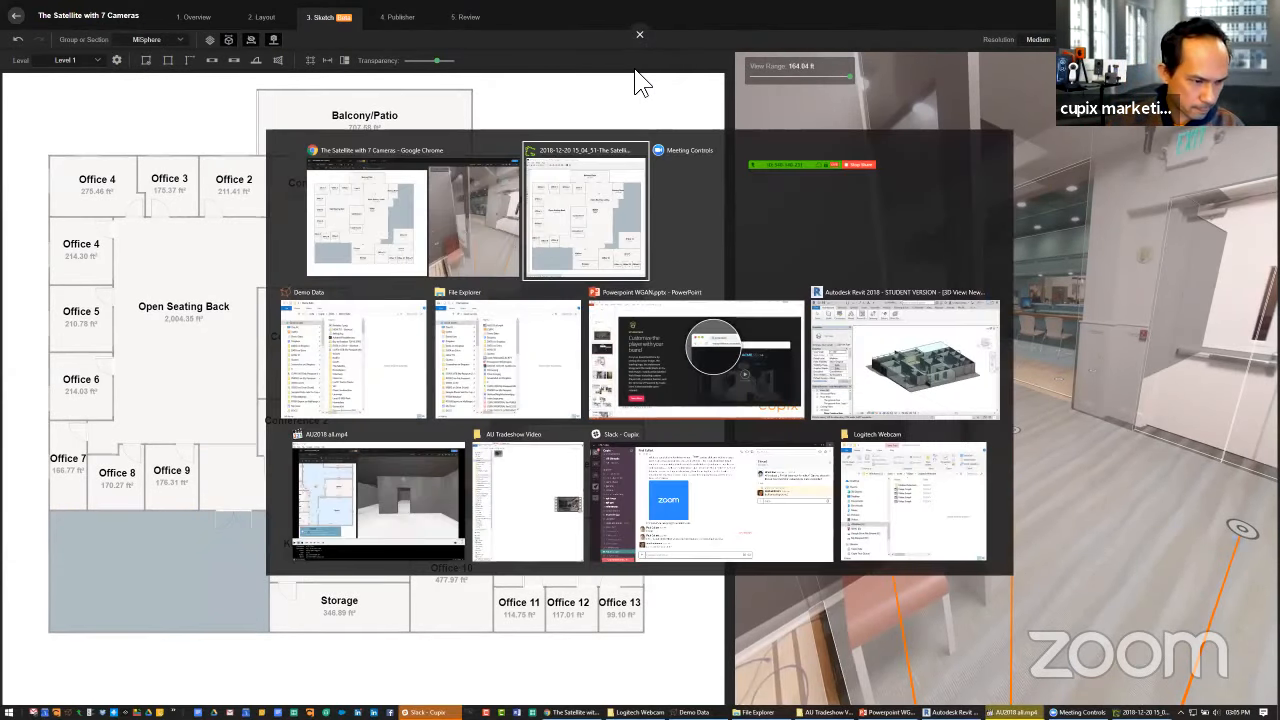
{"action": "key", "text": "alt+Tab"}
{"action": "key", "text": "alt+Tab"}
{"action": "key", "text": "alt+Tab"}
{"action": "key", "text": "alt+Tab"}
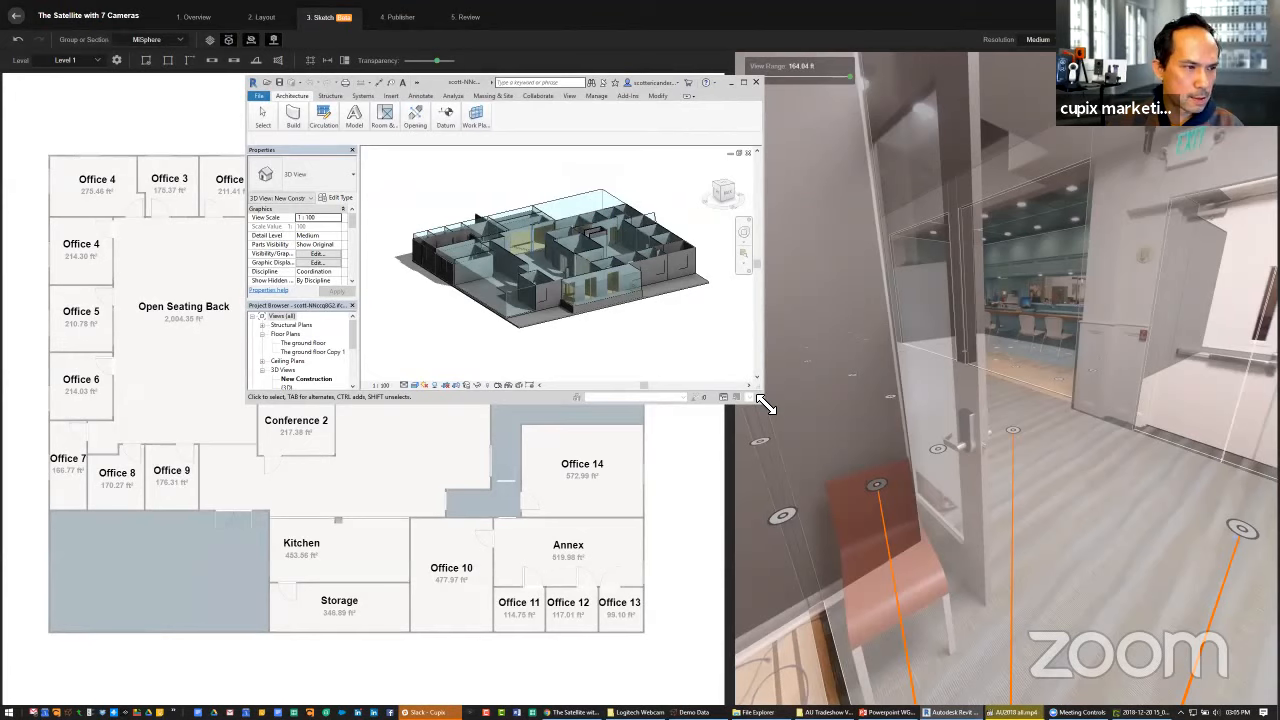
{"action": "left_click_drag", "start_coordinate": [762, 400], "coordinate": [874, 452]}
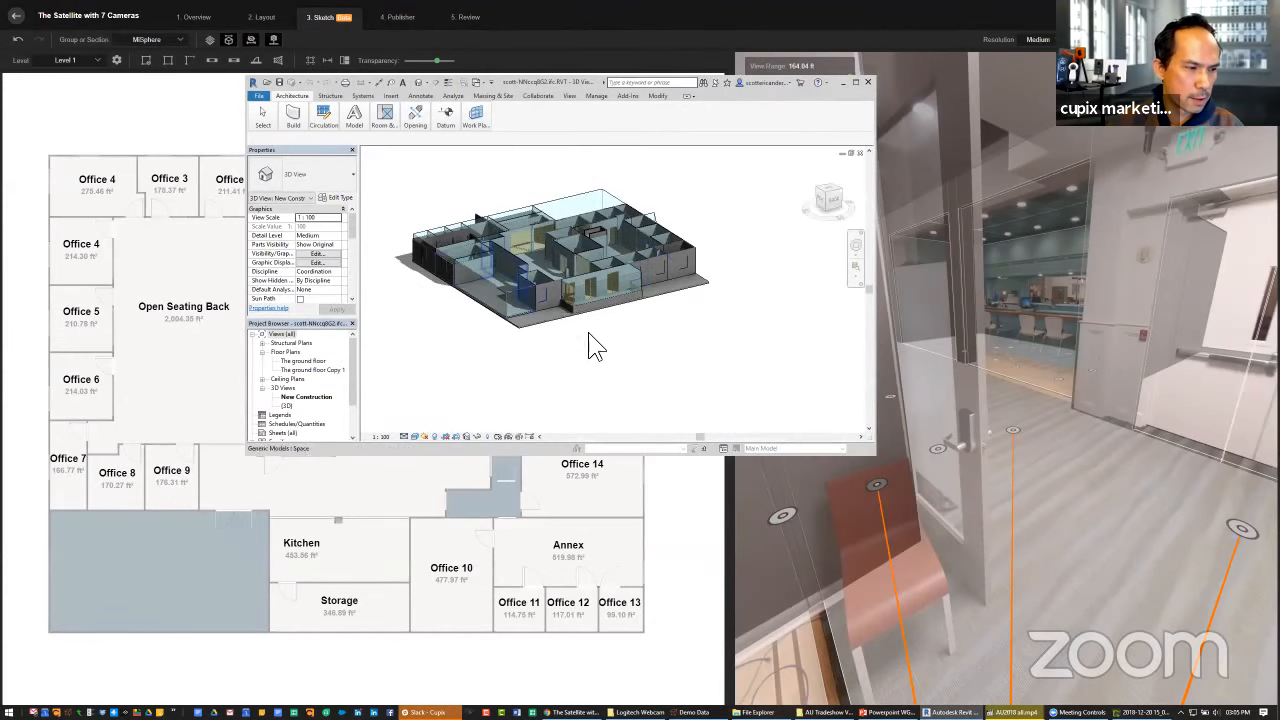
{"action": "left_click", "coordinate": [259, 95]}
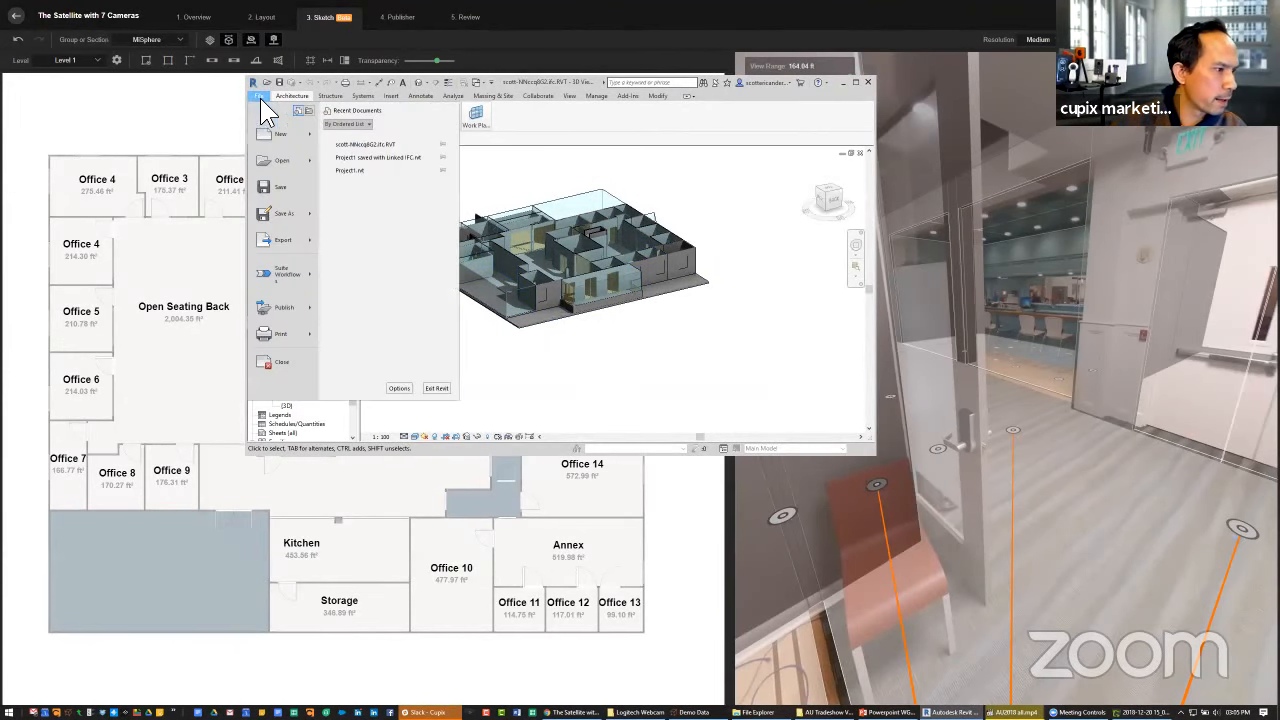
{"action": "mouse_move", "coordinate": [312, 160]}
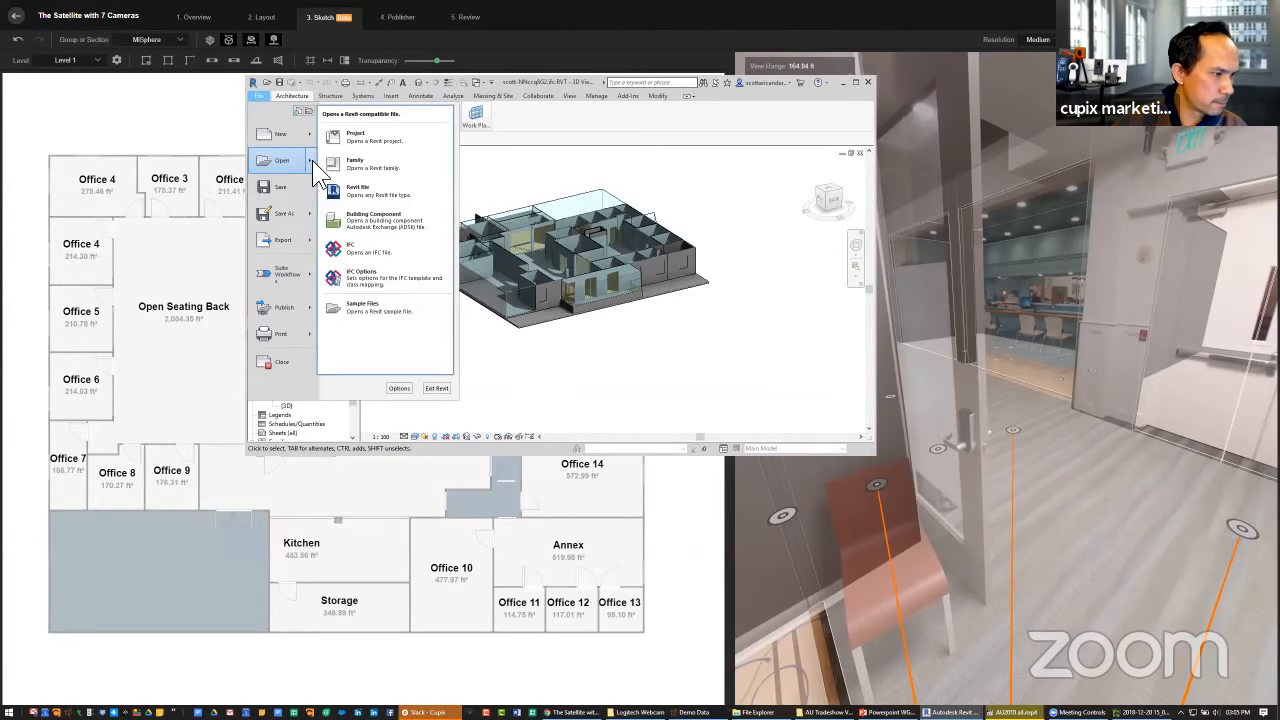
{"action": "left_click", "coordinate": [380, 245]}
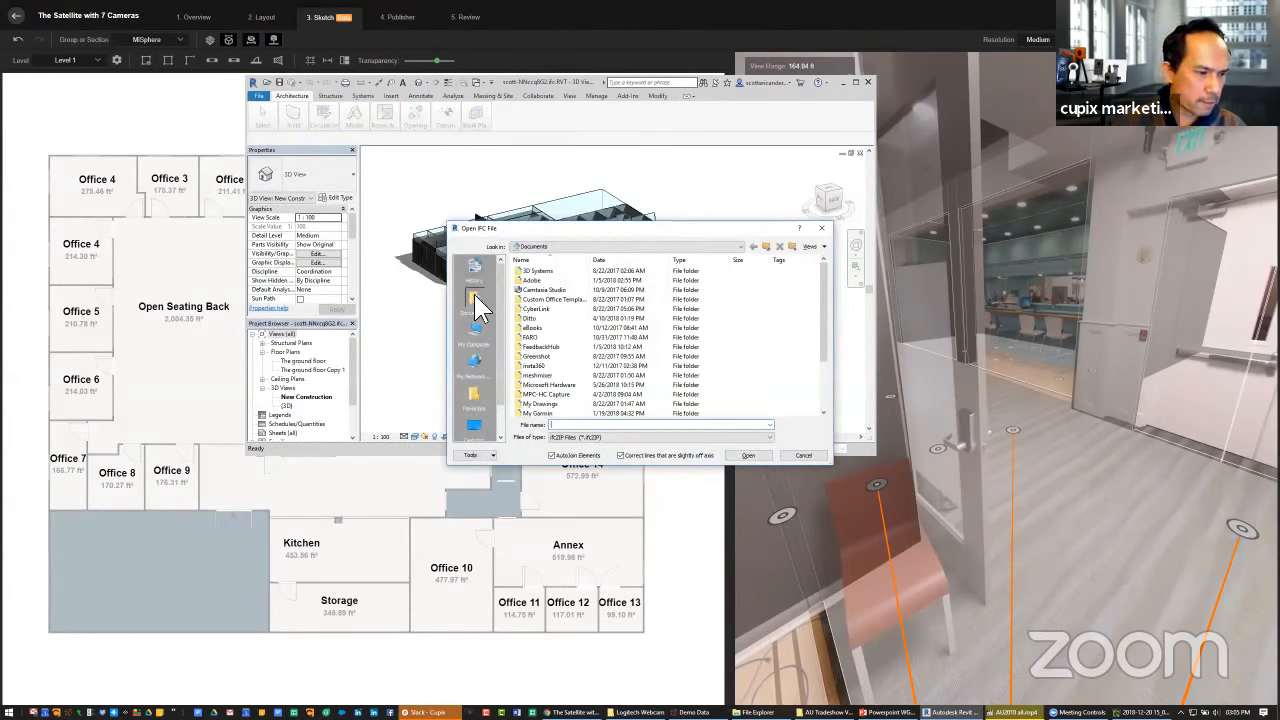
{"action": "scroll", "coordinate": [502, 375], "scroll_direction": "down", "scroll_amount": 2}
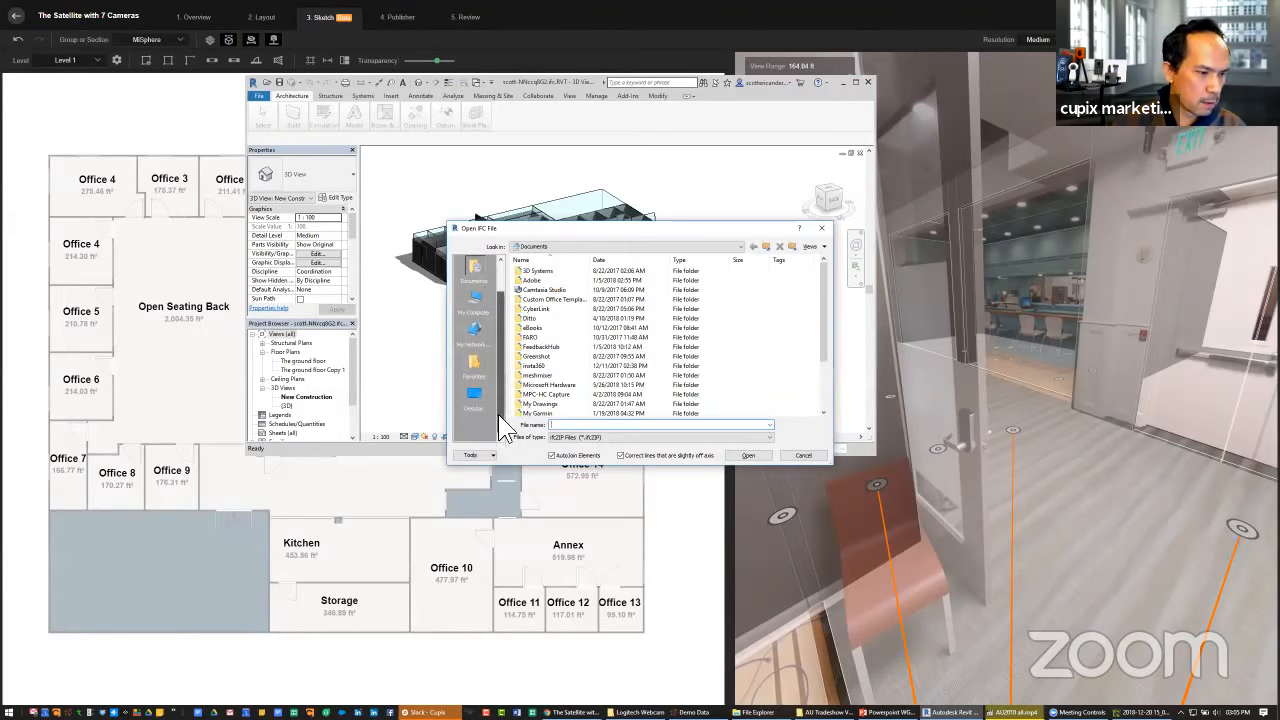
{"action": "left_click_drag", "start_coordinate": [498, 414], "coordinate": [498, 322]}
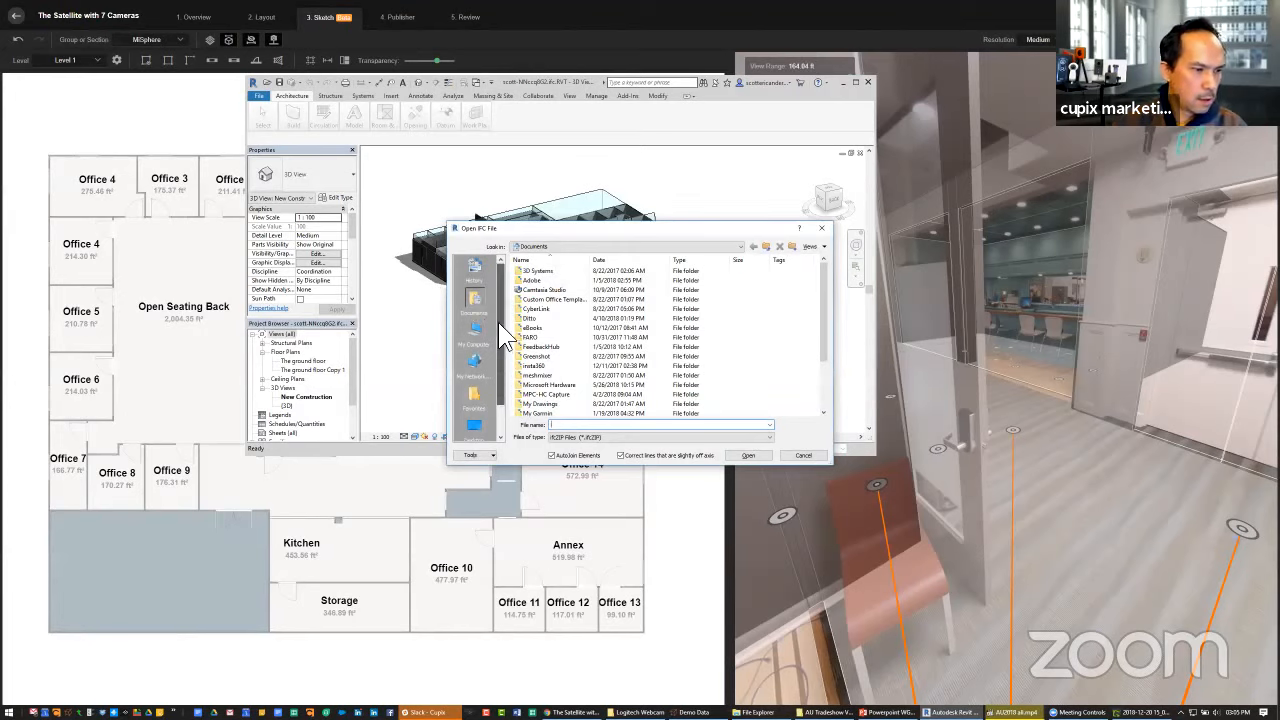
{"action": "left_click", "coordinate": [822, 228]}
Examine the shaded New Construction model from a higher angle, with the whole building layout filling the view
{"action": "right_click", "coordinate": [634, 340]}
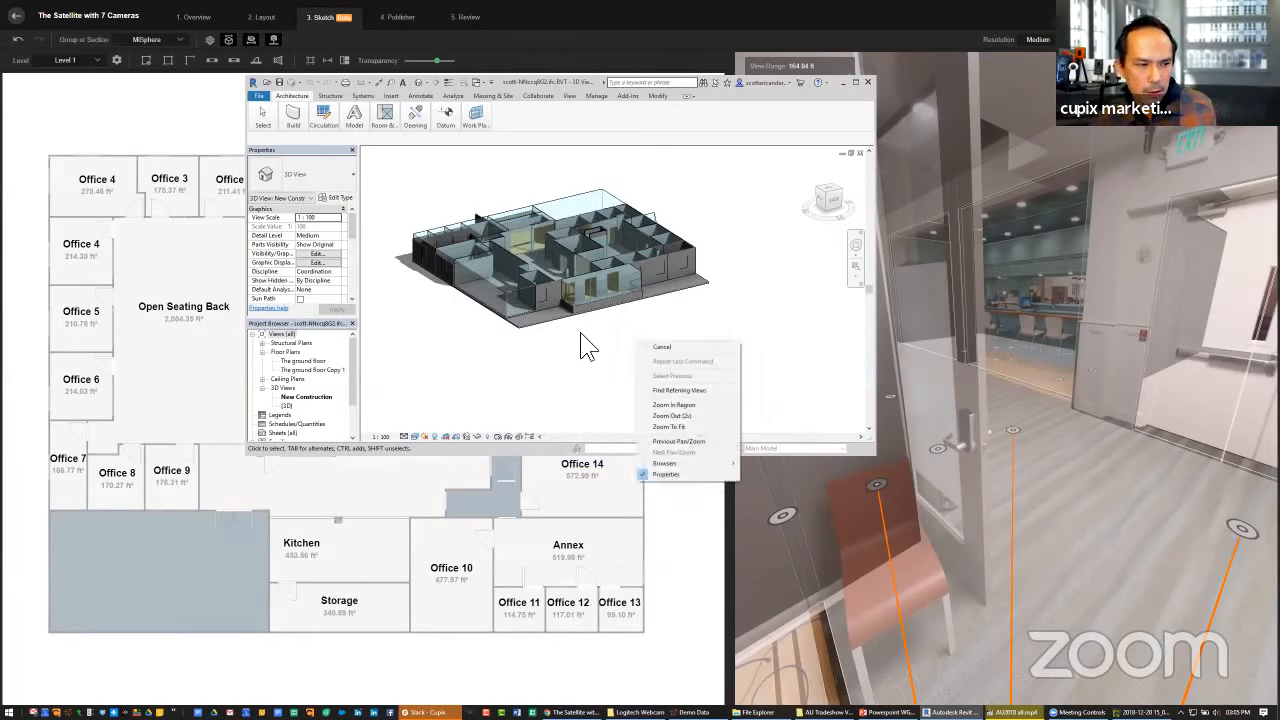
{"action": "left_click", "coordinate": [581, 331]}
{"action": "mouse_move", "coordinate": [627, 347]}
{"action": "middle_mouse_down", "text": "shift"}
{"action": "mouse_move", "coordinate": [603, 349]}
{"action": "mouse_move", "coordinate": [617, 380]}
{"action": "mouse_move", "coordinate": [612, 312]}
{"action": "mouse_move", "coordinate": [634, 357]}
{"action": "middle_mouse_up", "text": "shift"}
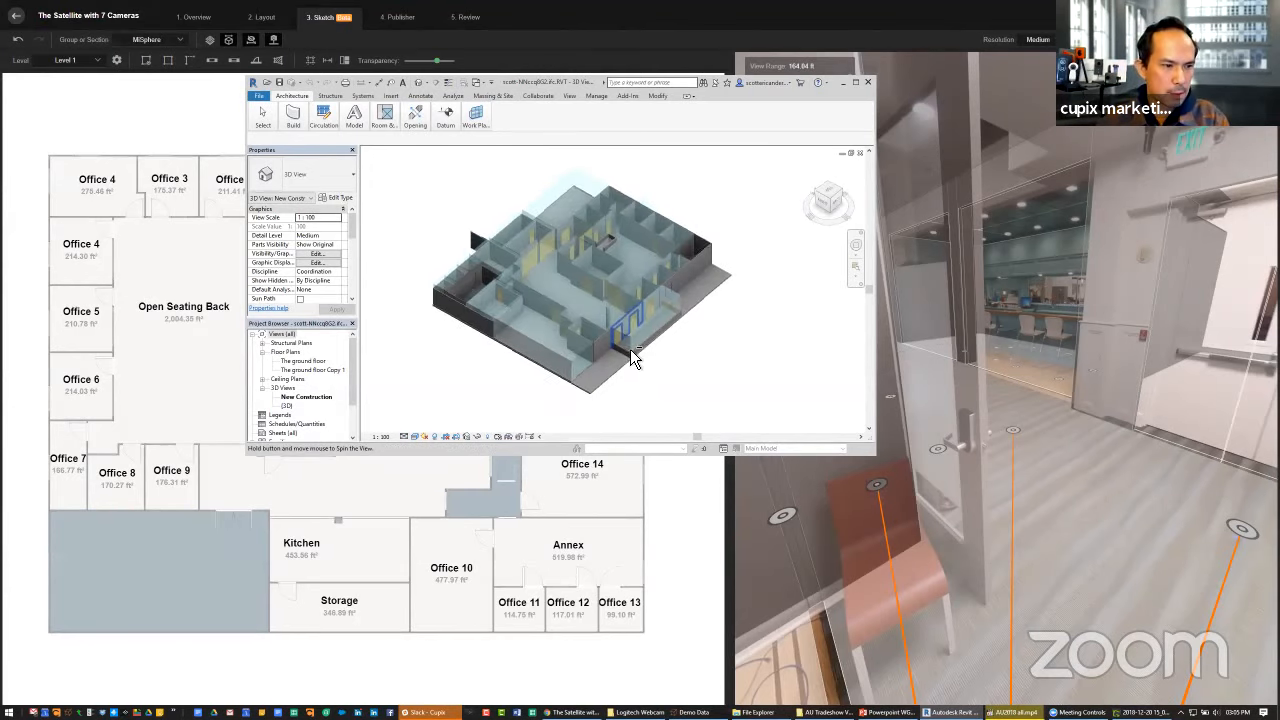
{"action": "scroll", "coordinate": [633, 325], "scroll_direction": "down", "scroll_amount": 2}
{"action": "scroll", "coordinate": [632, 322], "scroll_direction": "up", "scroll_amount": 3}
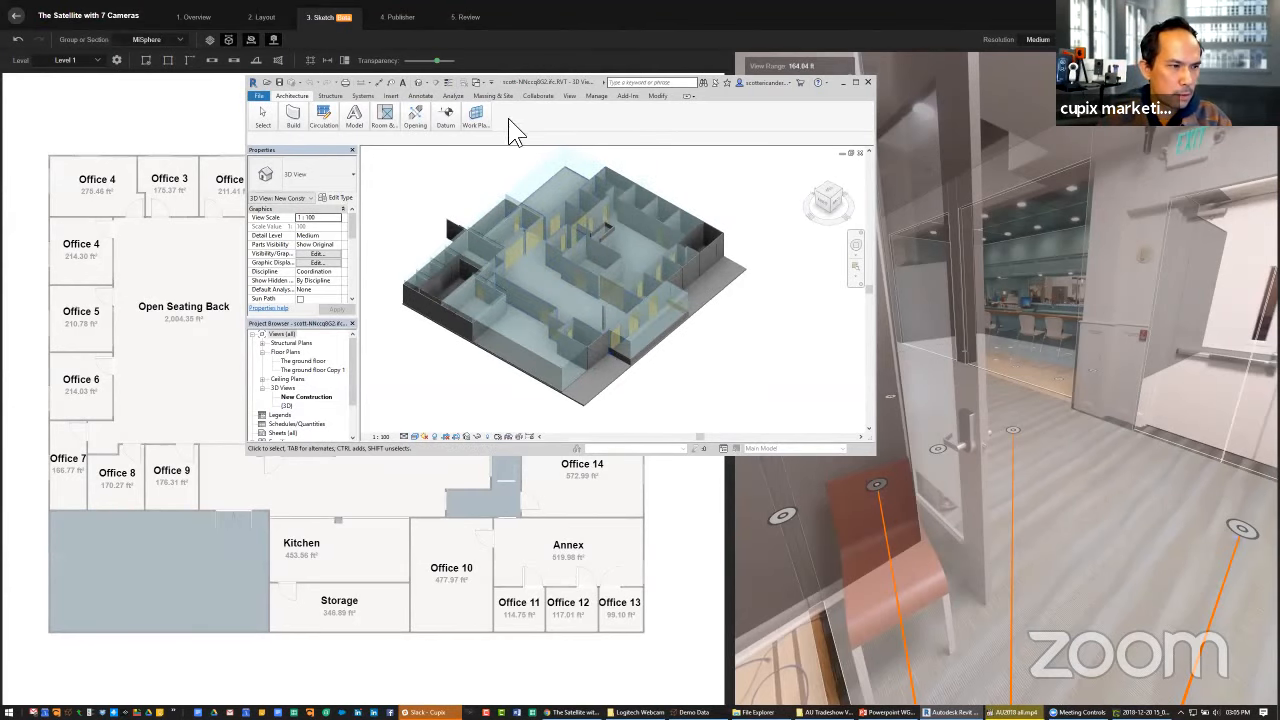
Open the {3D} view of the building alongside New Construction and maximize it in the drawing area
{"action": "double_click", "coordinate": [288, 406]}
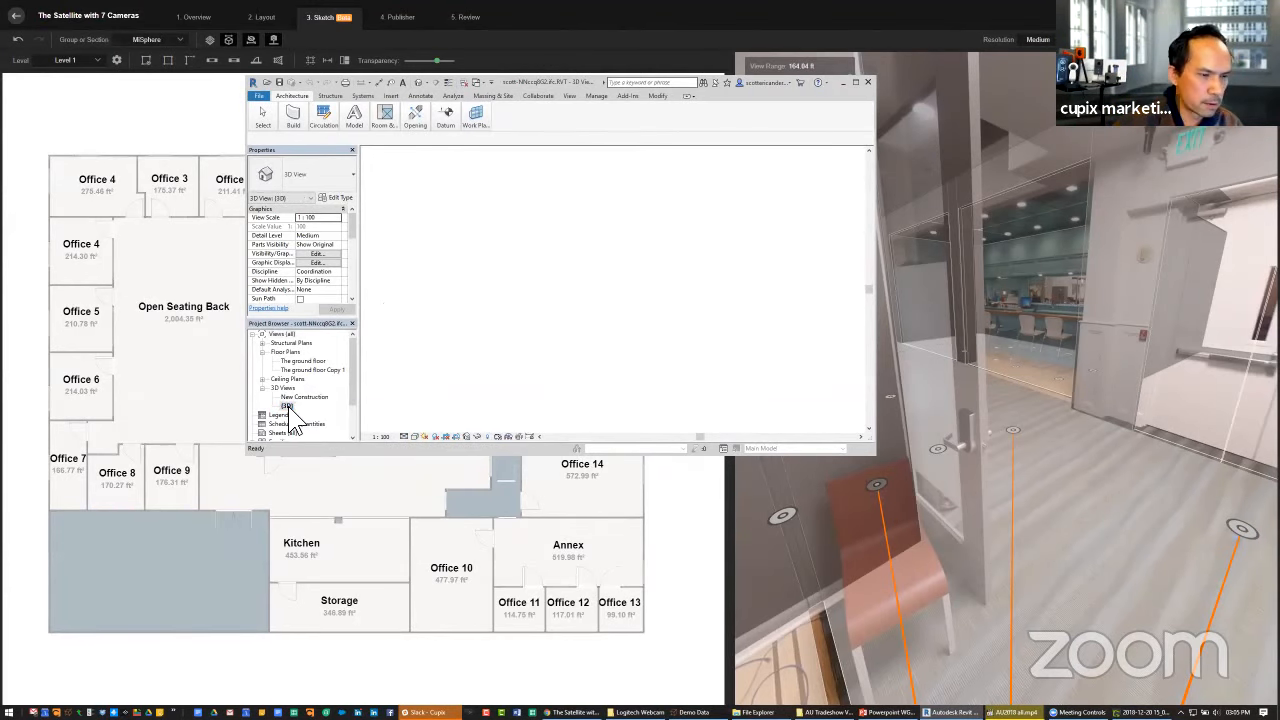
{"action": "double_click", "coordinate": [296, 396]}
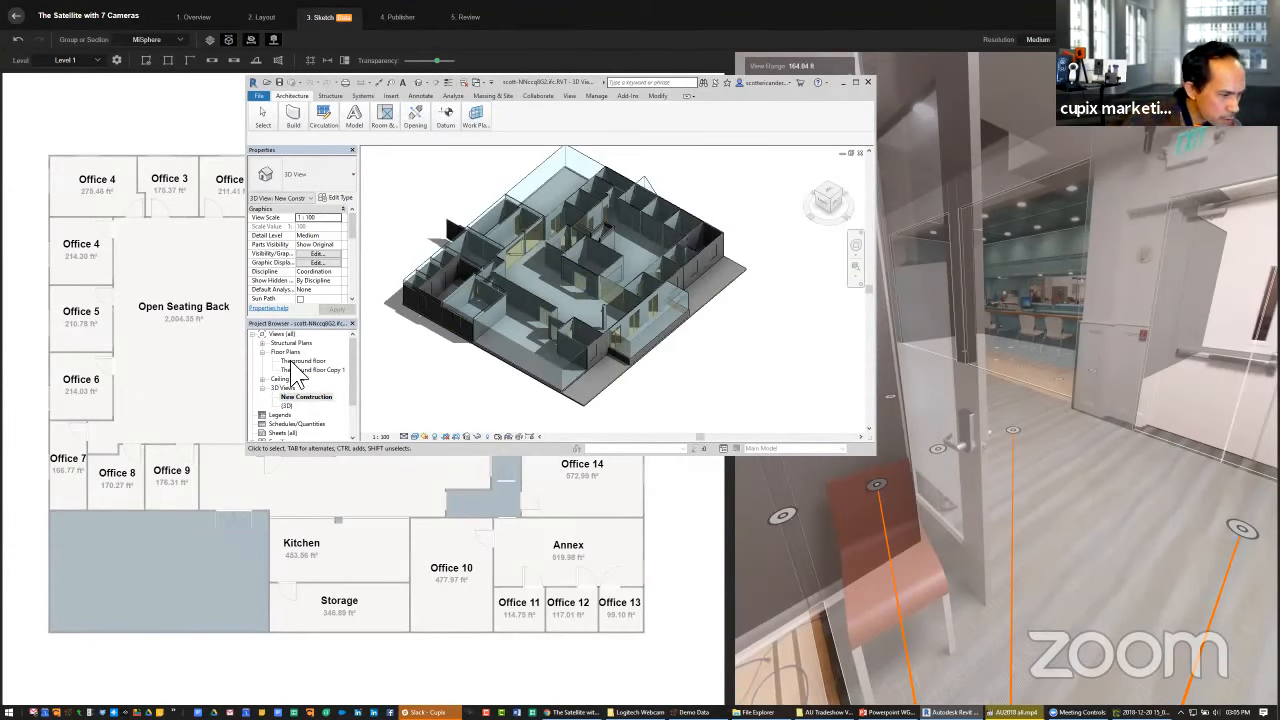
{"action": "scroll", "coordinate": [288, 390], "scroll_direction": "down", "scroll_amount": 3}
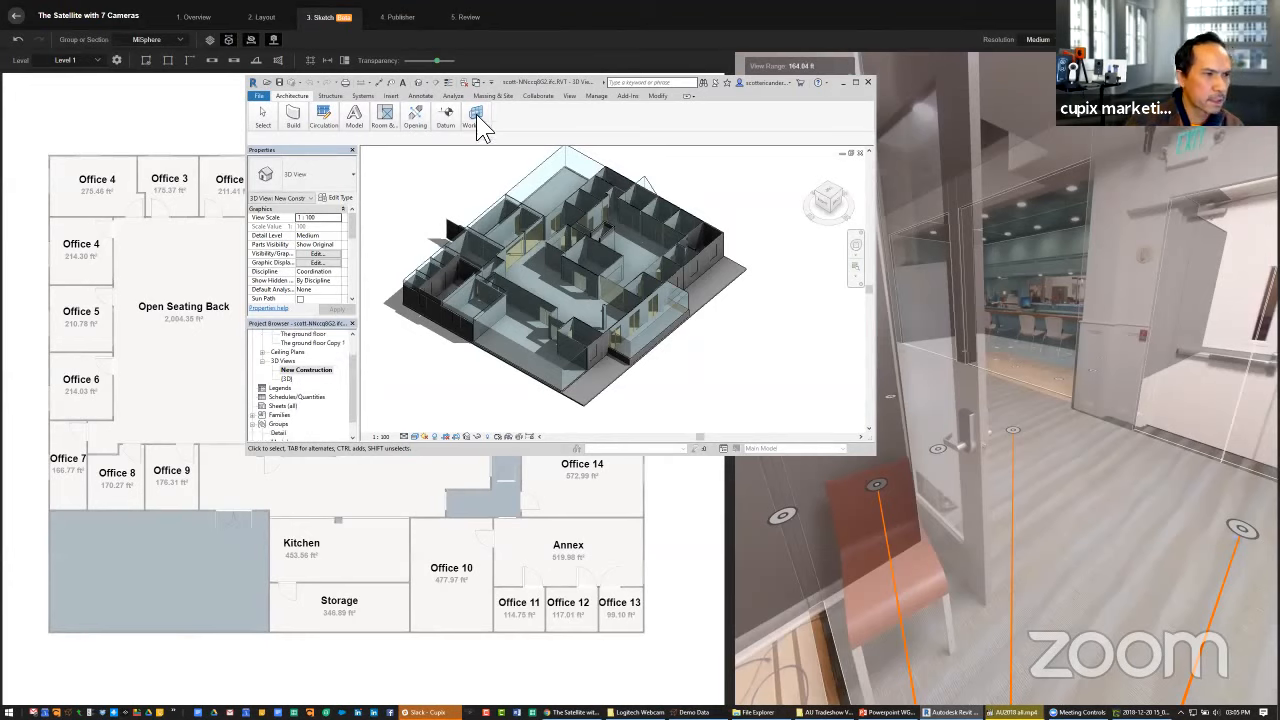
{"action": "left_click", "coordinate": [851, 152]}
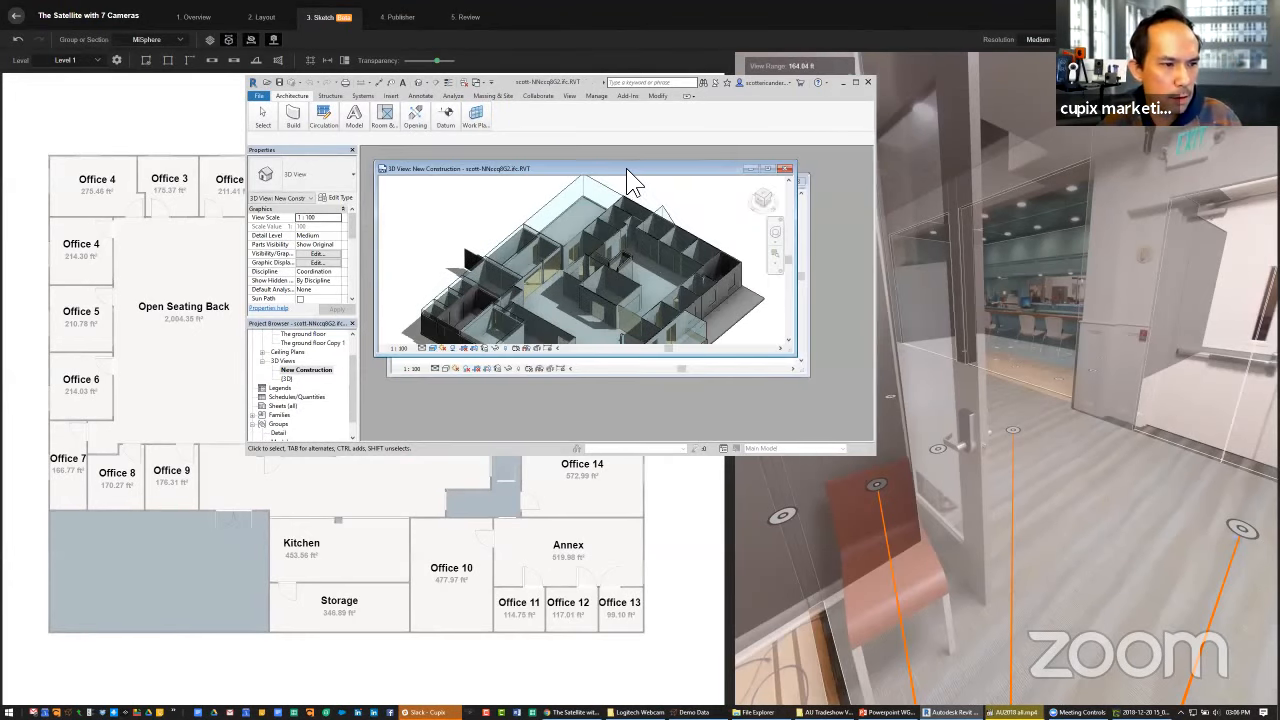
{"action": "double_click", "coordinate": [652, 180]}
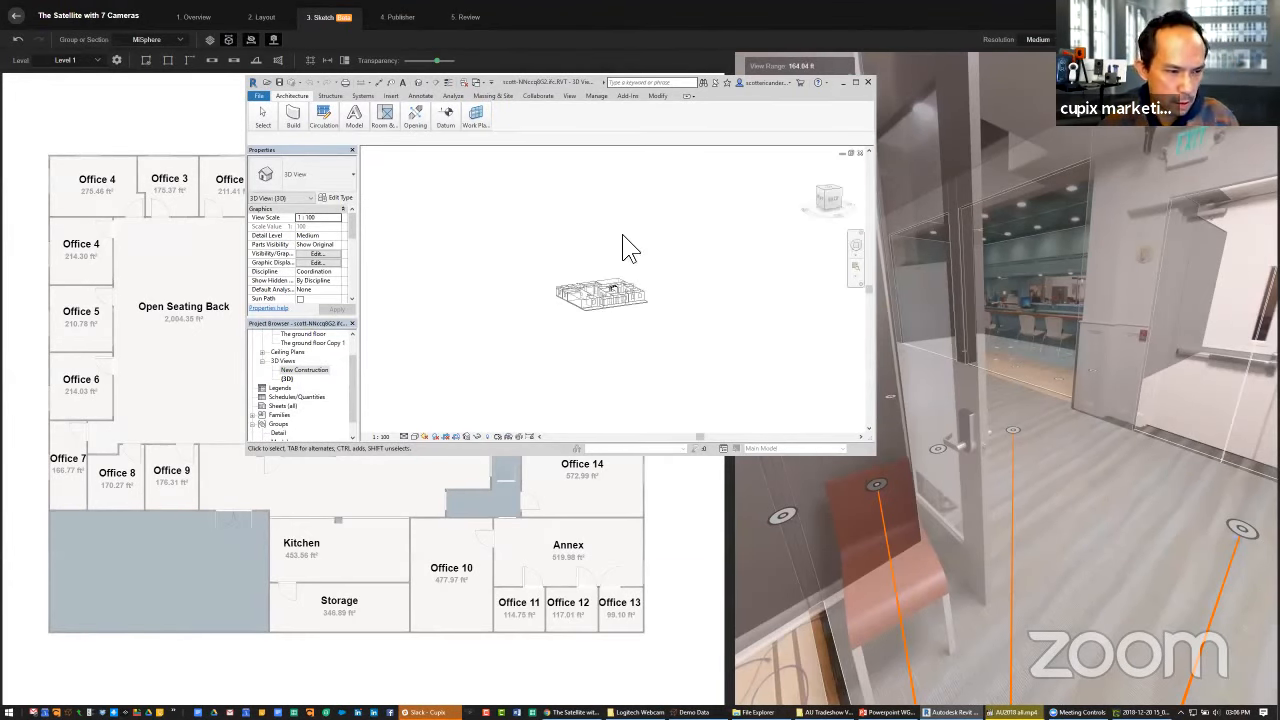
Examine the wireframe building model closely from an elevated angle in the {3D} view
{"action": "left_click", "coordinate": [568, 96]}
{"action": "left_click", "coordinate": [291, 96]}
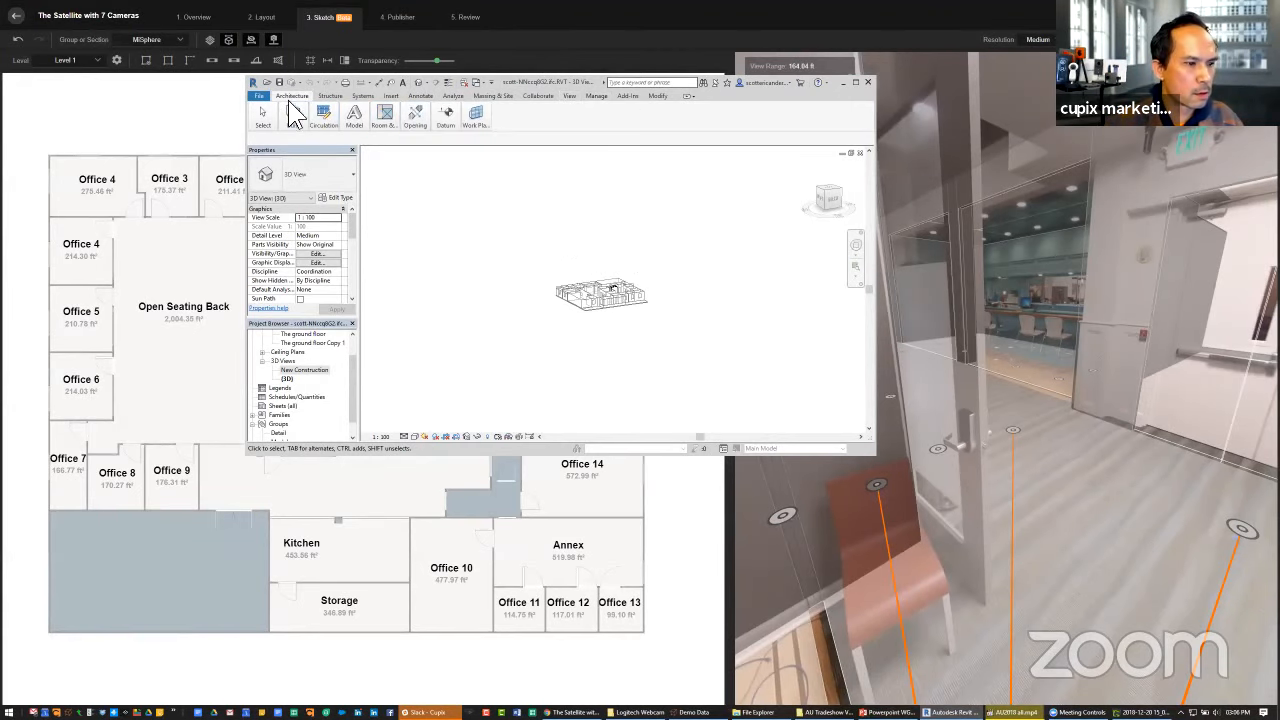
{"action": "middle_click_drag", "start_coordinate": [573, 251], "coordinate": [620, 285]}
{"action": "scroll", "coordinate": [612, 280], "scroll_direction": "up", "scroll_amount": 5}
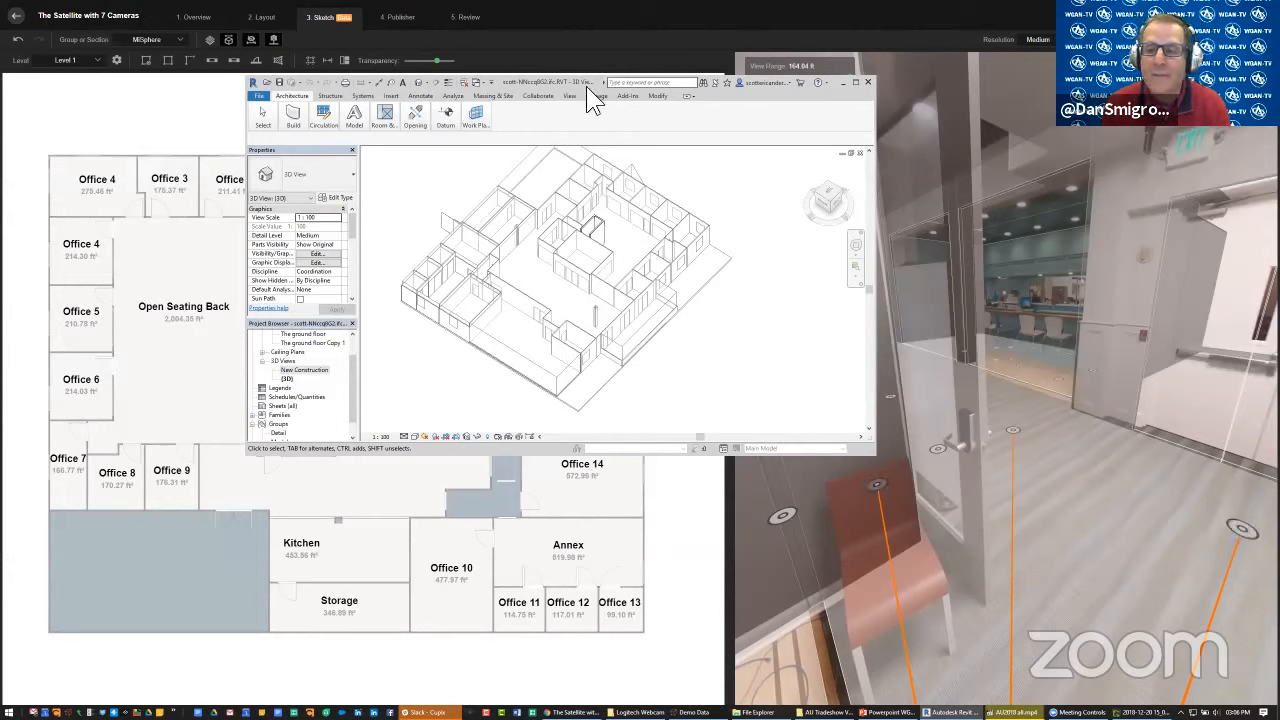
Move the Revit window clear of the Cupix floor plan's main rooms and show the shaded New Construction view maximized
{"action": "left_click_drag", "start_coordinate": [586, 86], "coordinate": [866, 32]}
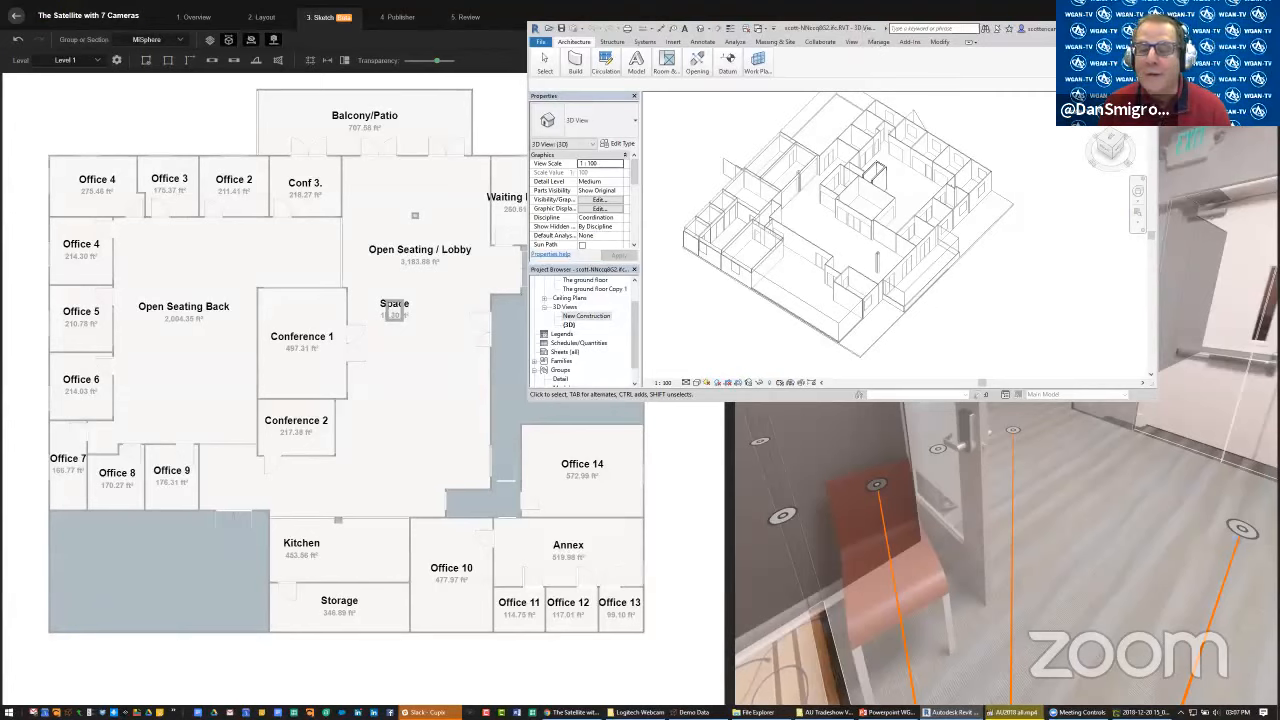
{"action": "left_click", "coordinate": [1131, 98]}
{"action": "left_click", "coordinate": [1120, 230]}
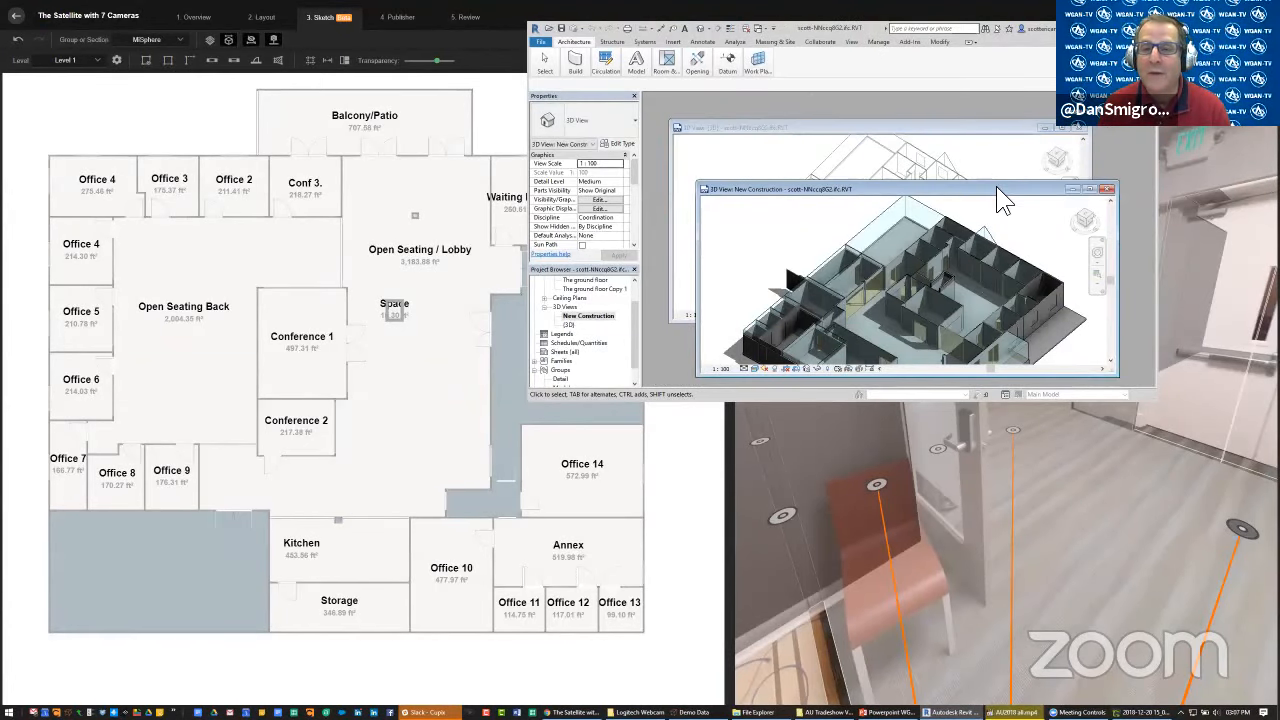
{"action": "double_click", "coordinate": [997, 188]}
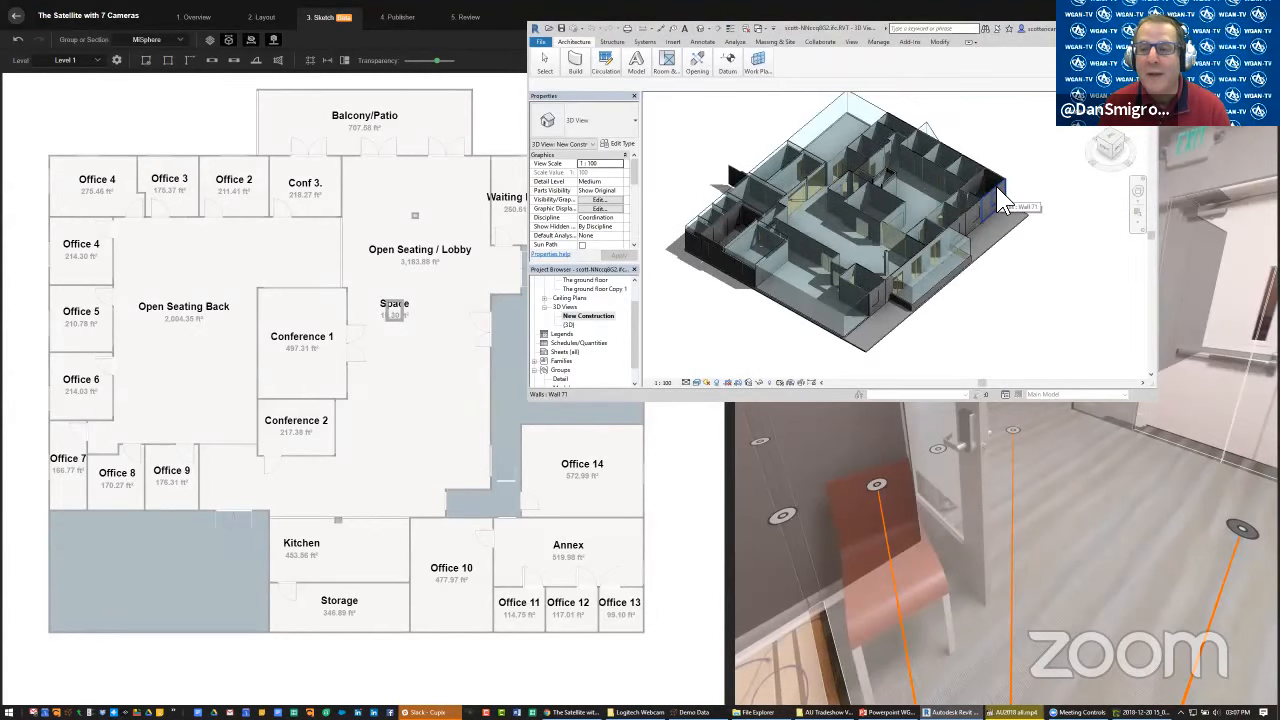